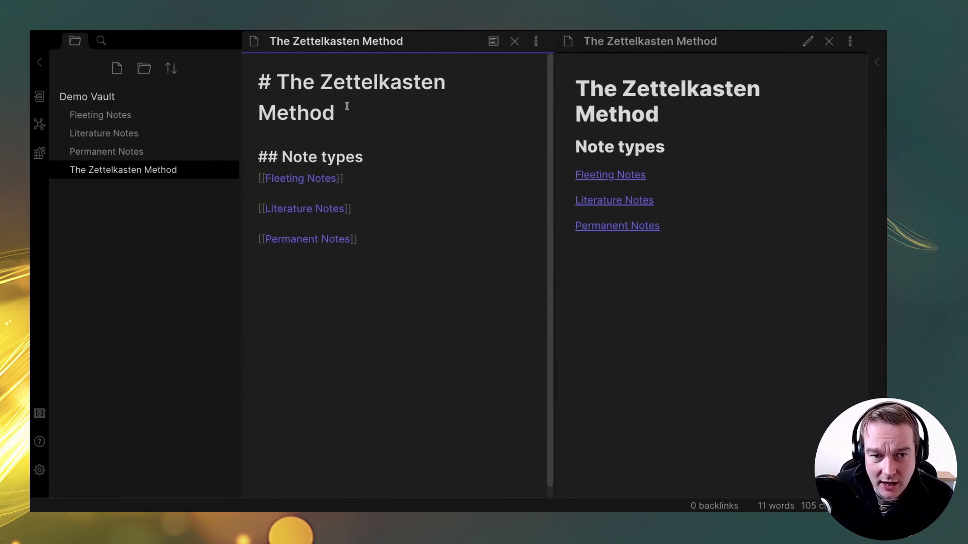
# Follow the Fleeting Notes link in The Zettelkasten Method note and read the fleeting note's description.
pyautogui.moveTo(290, 80); pyautogui.dragTo(368, 112)
pyautogui.click(368, 112)
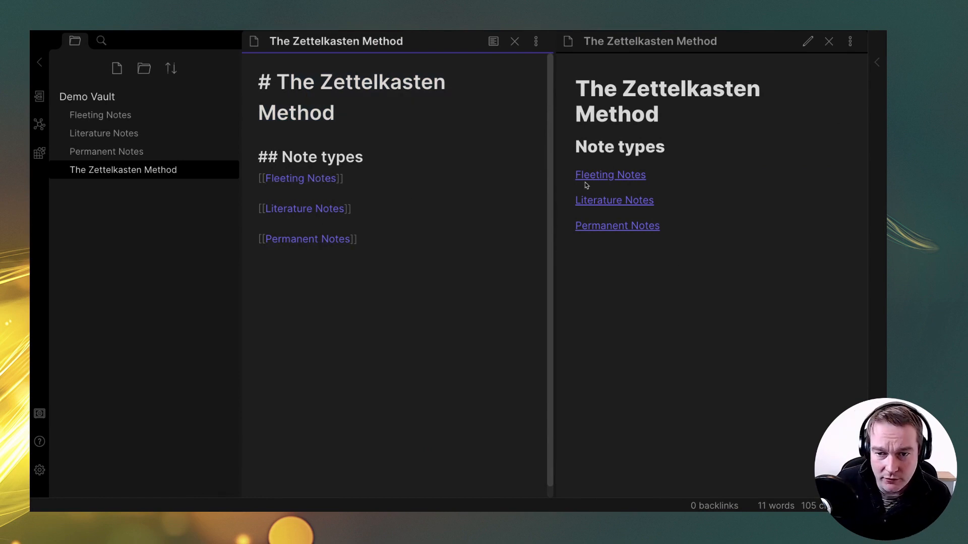
pyautogui.click(367, 164)
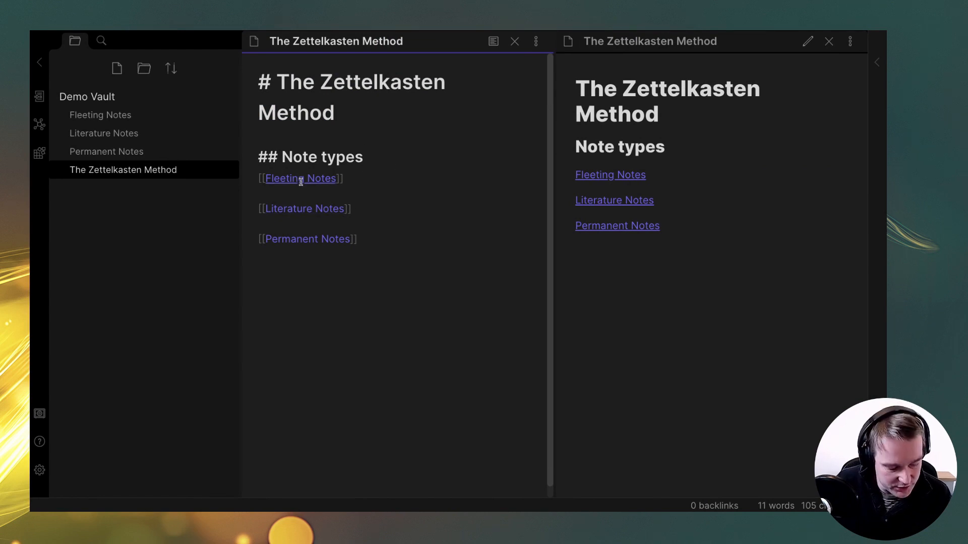
pyautogui.keyDown('ctrl'); pyautogui.click(301, 179); pyautogui.keyUp('ctrl')
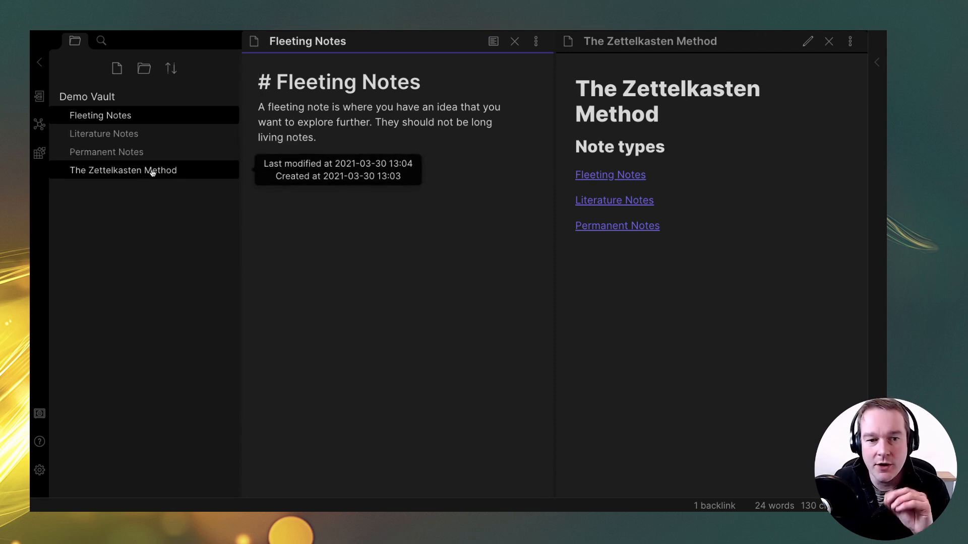
pyautogui.moveTo(319, 138); pyautogui.dragTo(250, 109)
pyautogui.click(370, 142)
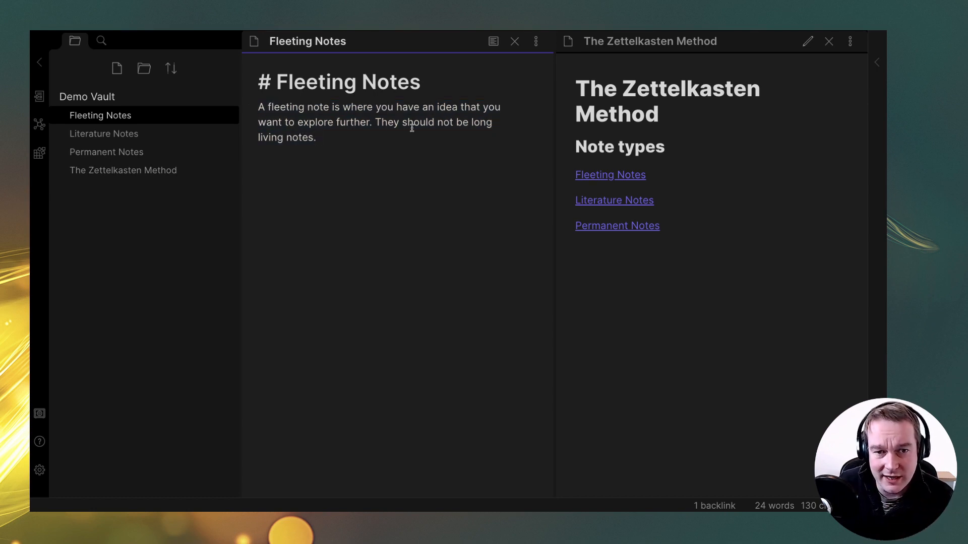
# Turn the Fleeting Notes, Literature Notes and Permanent Notes links in The Zettelkasten Method into embeds by prefixing each with an exclamation mark.
pyautogui.click(133, 171)
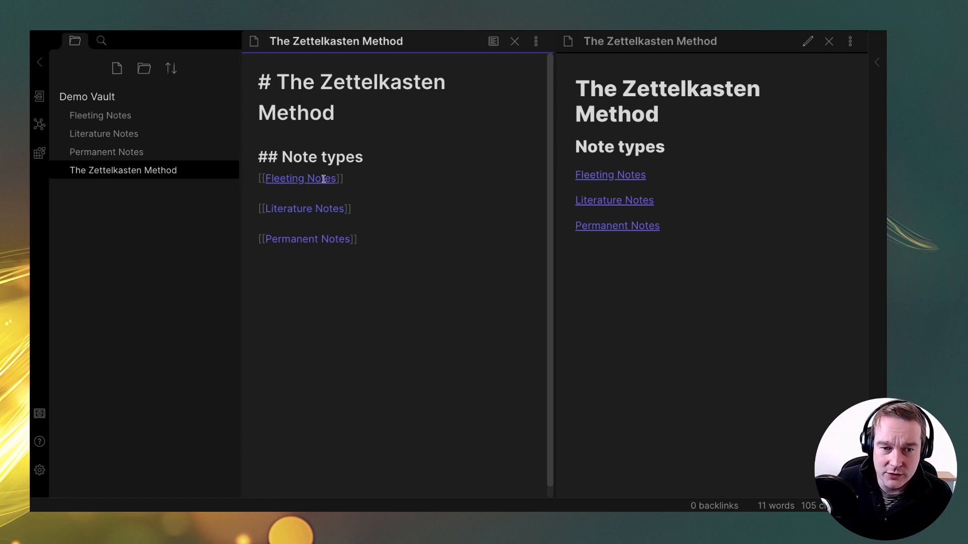
pyautogui.write('!')
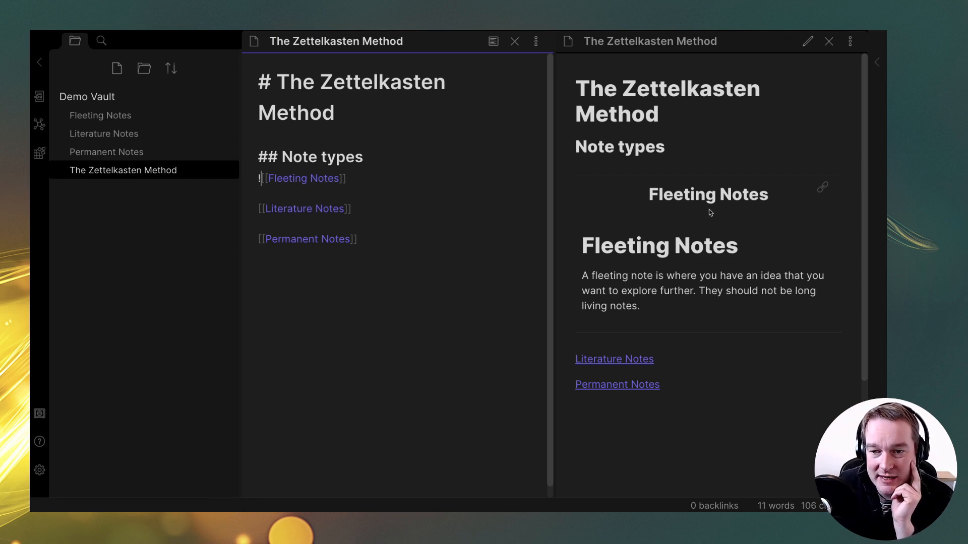
pyautogui.click(256, 209)
pyautogui.write('!')
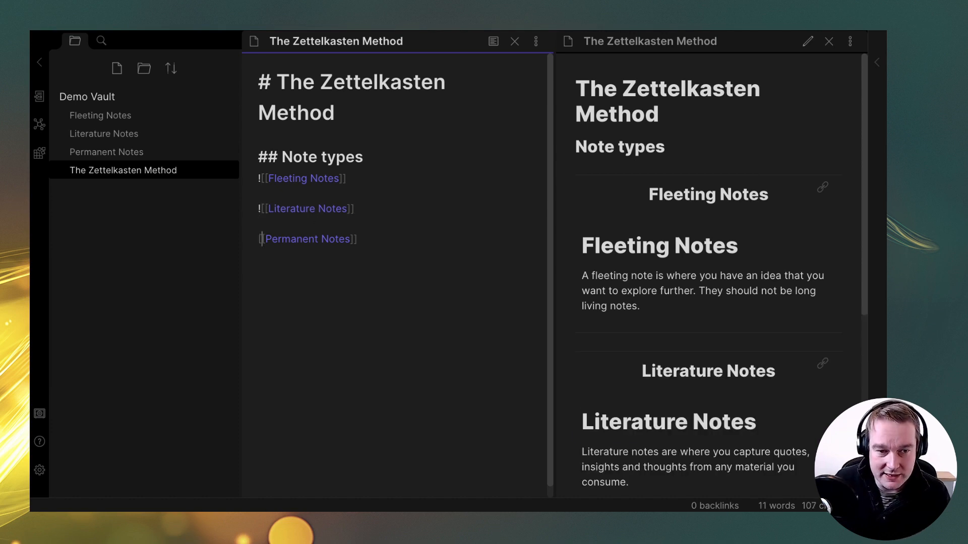
pyautogui.write('!')
pyautogui.scroll(-5, 752, 218)
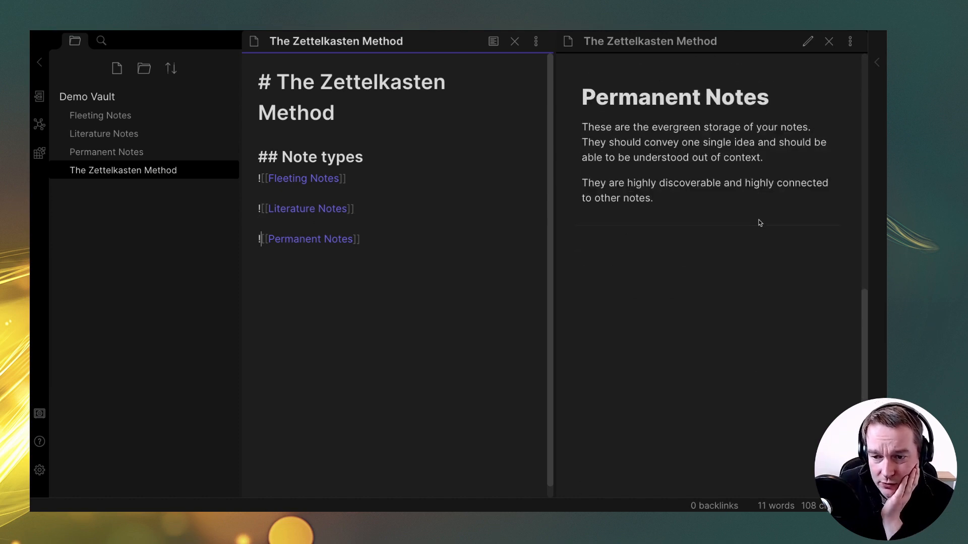
pyautogui.scroll(10, 751, 217)
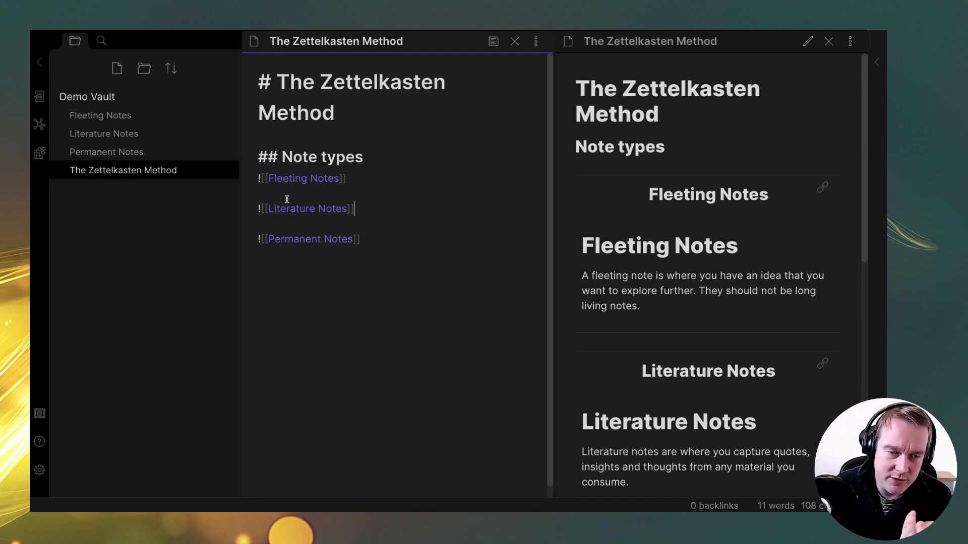
pyautogui.click(355, 181)
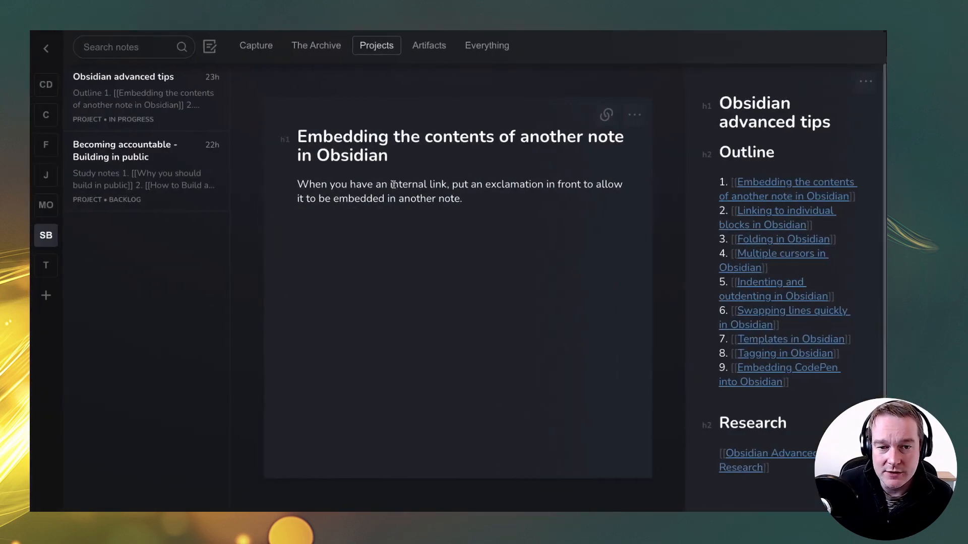
# Open "Linking to individual blocks in Obsidian" from the Obsidian advanced tips outline and review its notes on previews and the ^ notation.
pyautogui.click(776, 214)
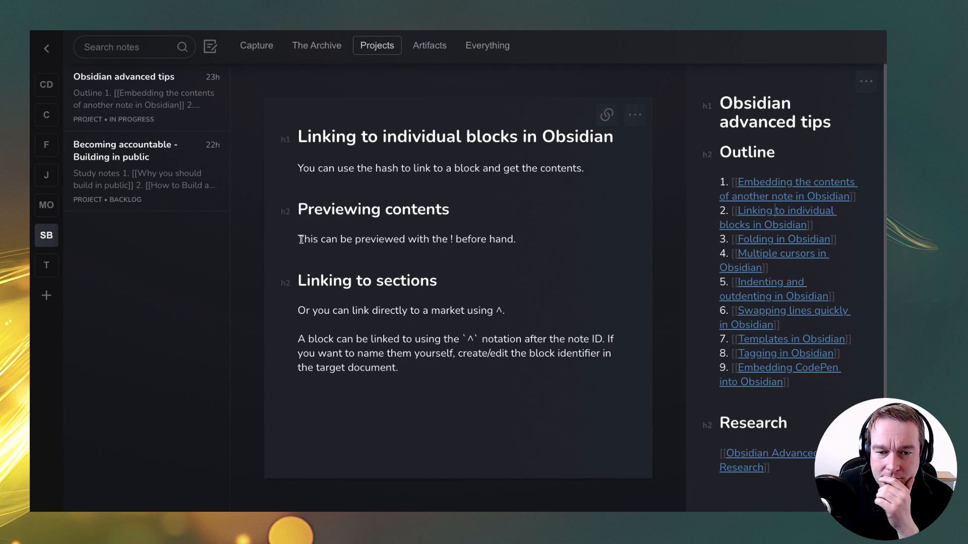
pyautogui.moveTo(408, 240); pyautogui.dragTo(505, 241)
pyautogui.click(504, 241)
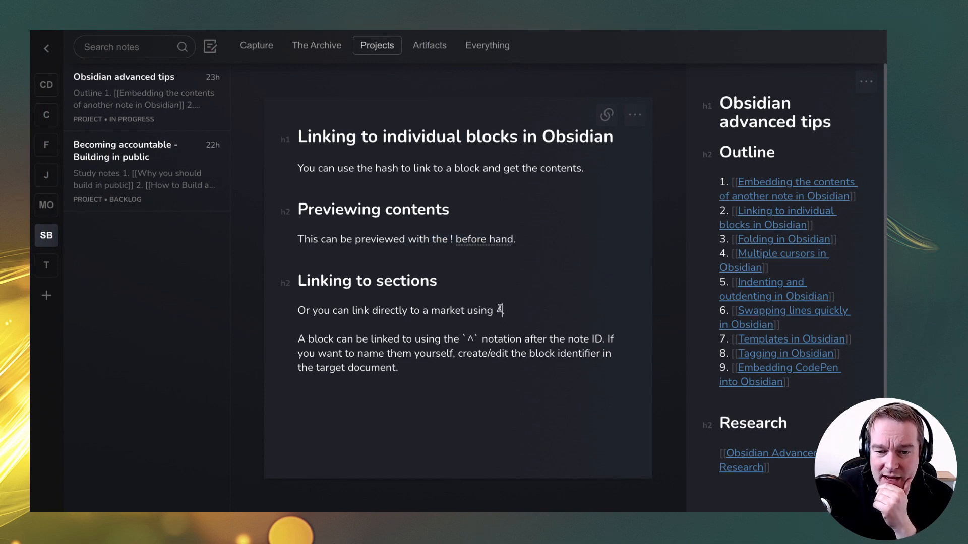
pyautogui.doubleClick(499, 310)
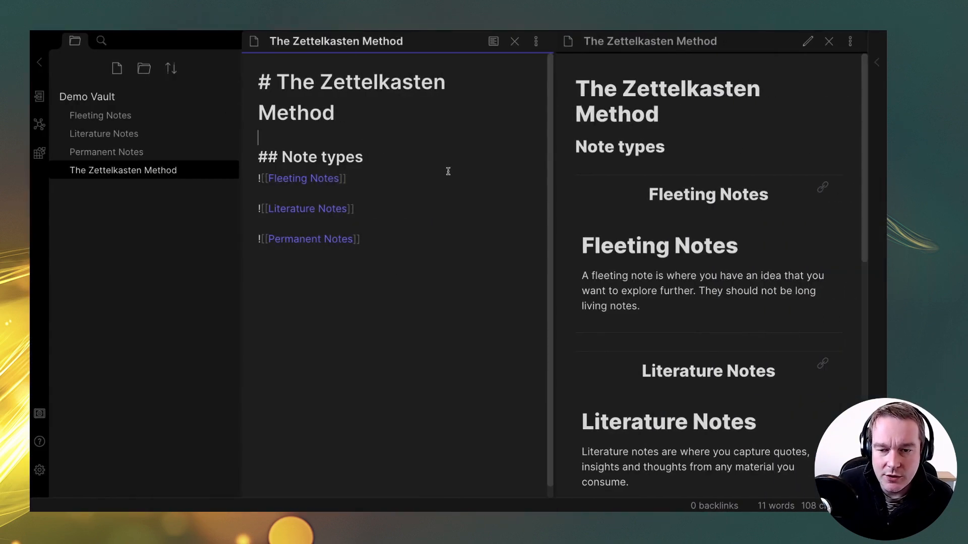
# Add the second-level heading "Examples of permanent notes" at the end of Permanent Notes, followed by "TODO - put some examples in here".
pyautogui.keyDown('ctrl'); pyautogui.click(303, 240); pyautogui.keyUp('ctrl')
pyautogui.press('Return')
pyautogui.press('Return')
pyautogui.write('## Examples of permane')
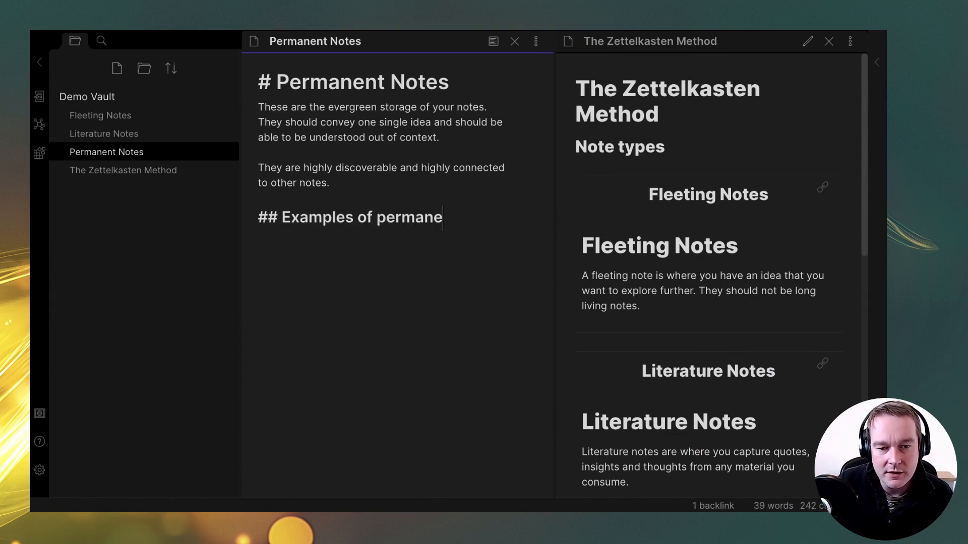
pyautogui.write('nt notes')
pyautogui.press('Return')
pyautogui.write('TODO - put some examples in here')
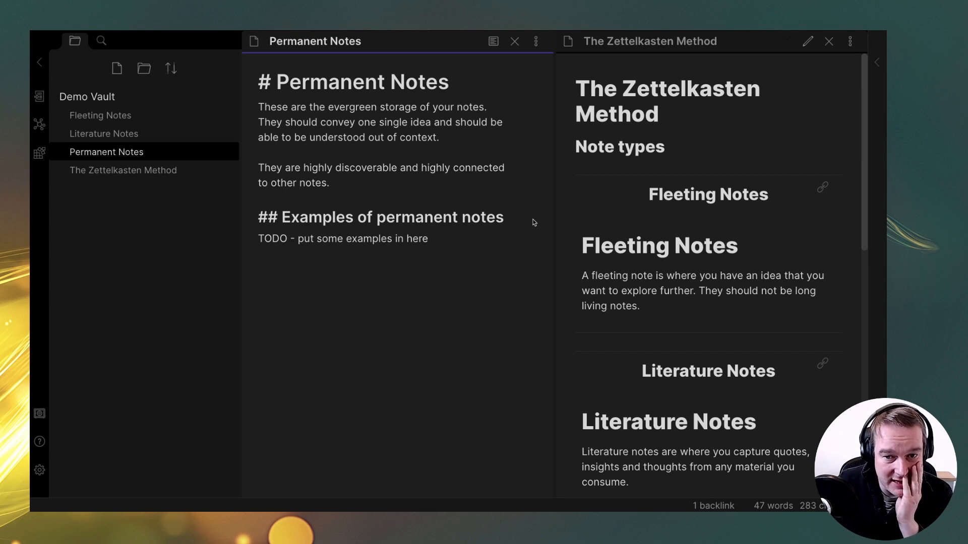
# Add the block identifier ^examples on its own line directly below the "Examples of permanent notes" heading.
pyautogui.click(515, 218)
pyautogui.press('Return')
pyautogui.write('^examples')
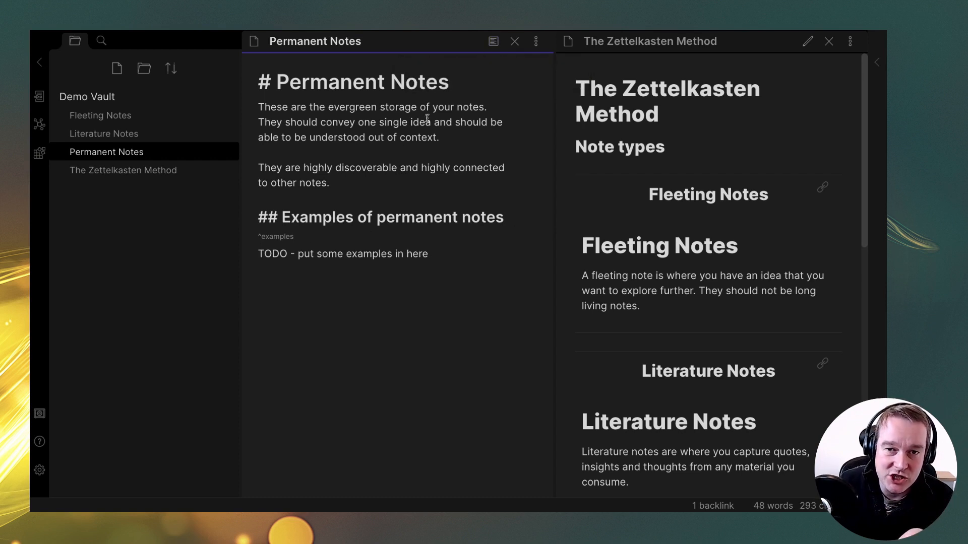
# Return to The Zettelkasten Method note and start a new paragraph below the Permanent Notes embed.
pyautogui.click(136, 170)
pyautogui.click(401, 238)
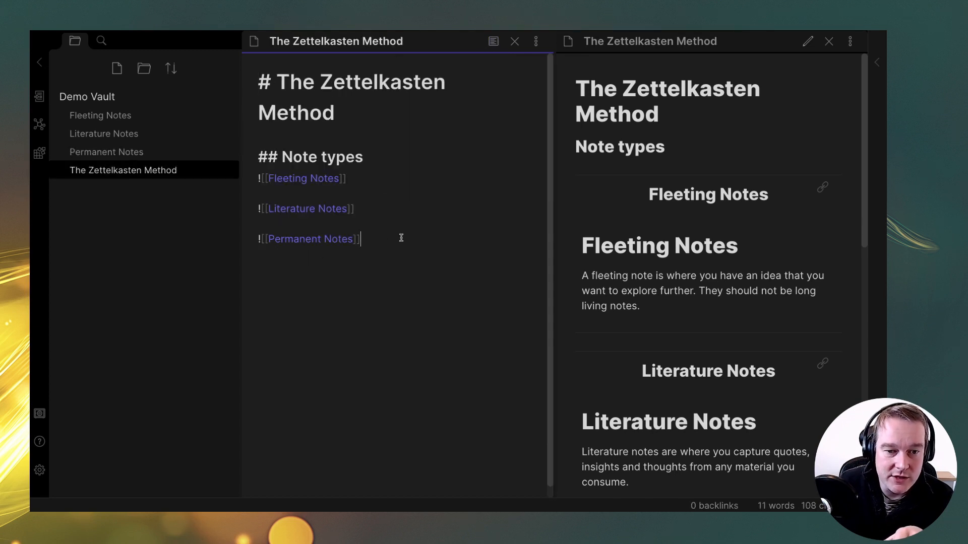
pyautogui.press('Return')
pyautogui.press('Return')
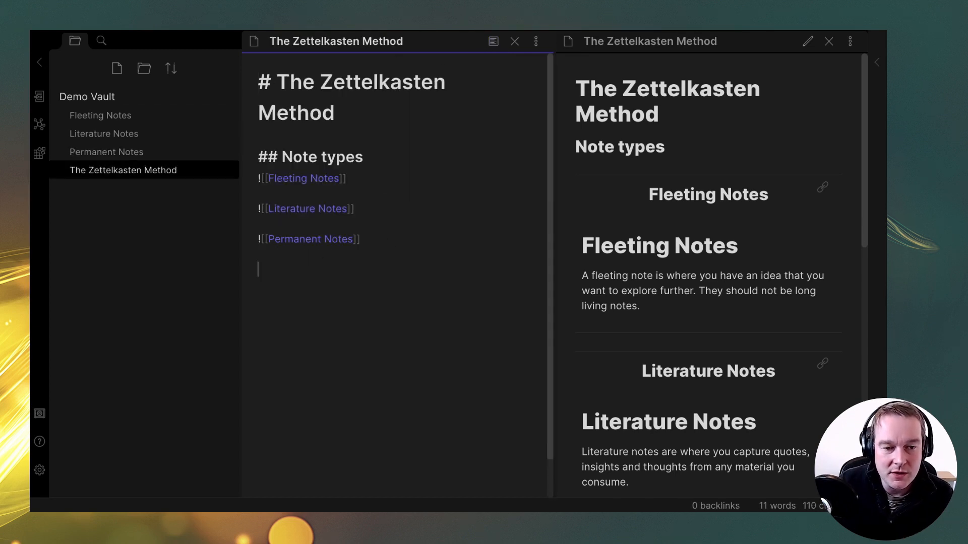
pyautogui.write('![[')
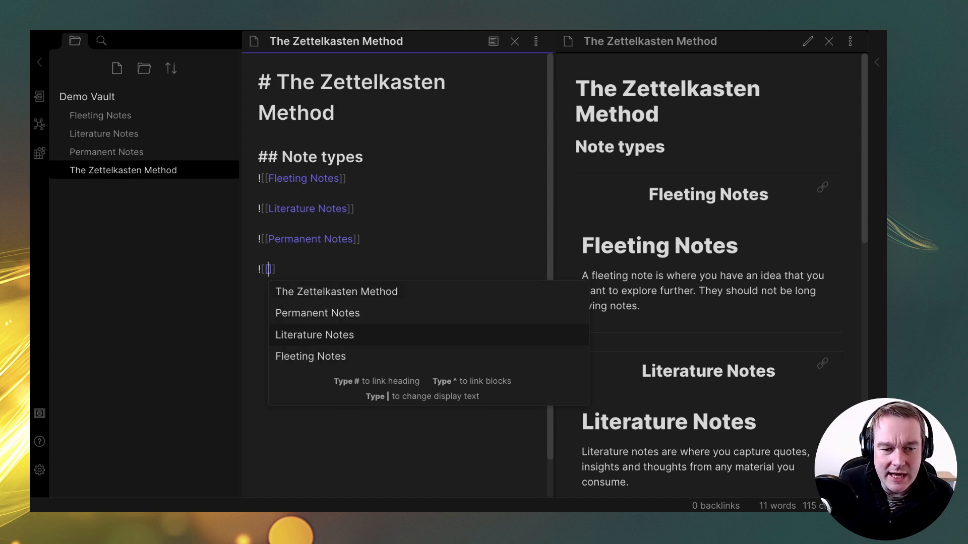
pyautogui.press('BackSpace')
pyautogui.press('BackSpace')
pyautogui.press('BackSpace')
# Insert an internal link to the block of Permanent Notes that contains "TODO - put some examples in here".
pyautogui.write('[[')
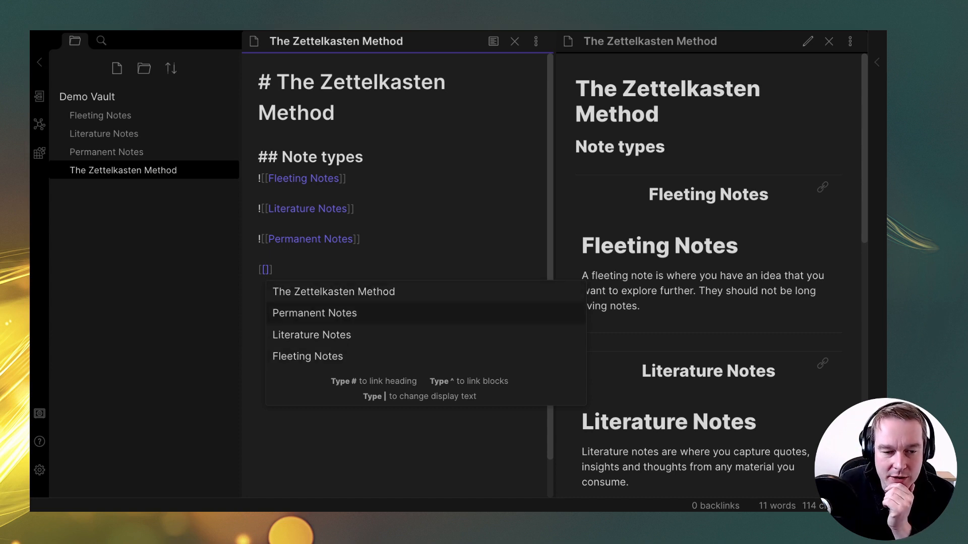
pyautogui.press('Return')
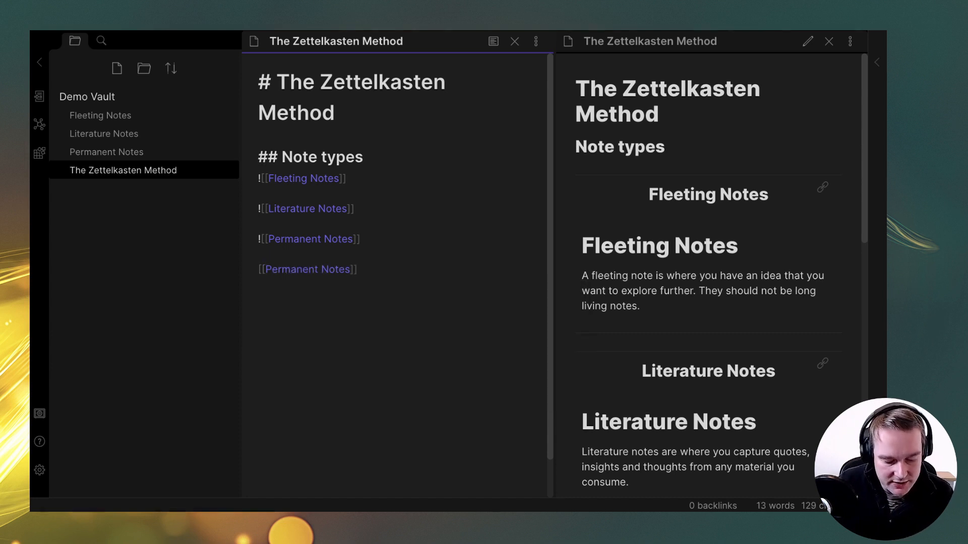
pyautogui.write('^')
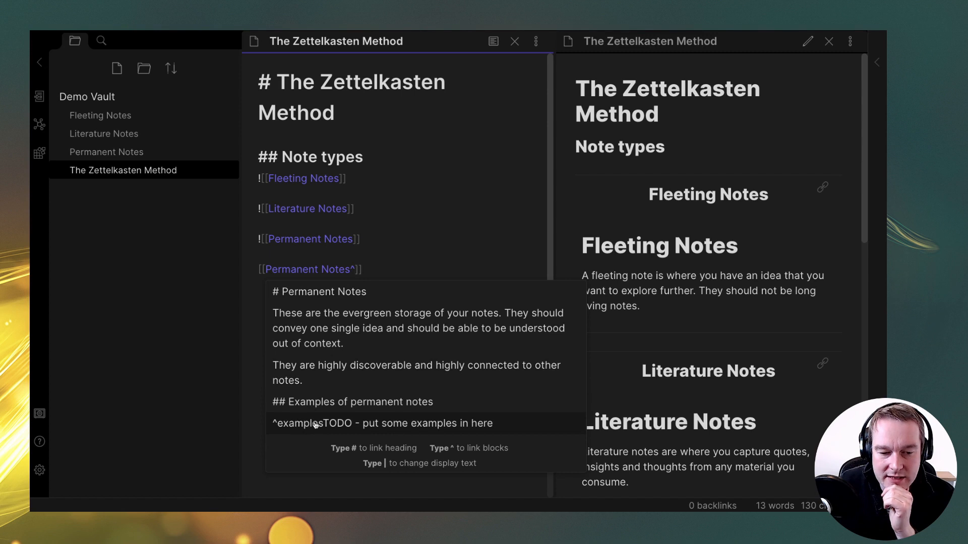
pyautogui.click(299, 425)
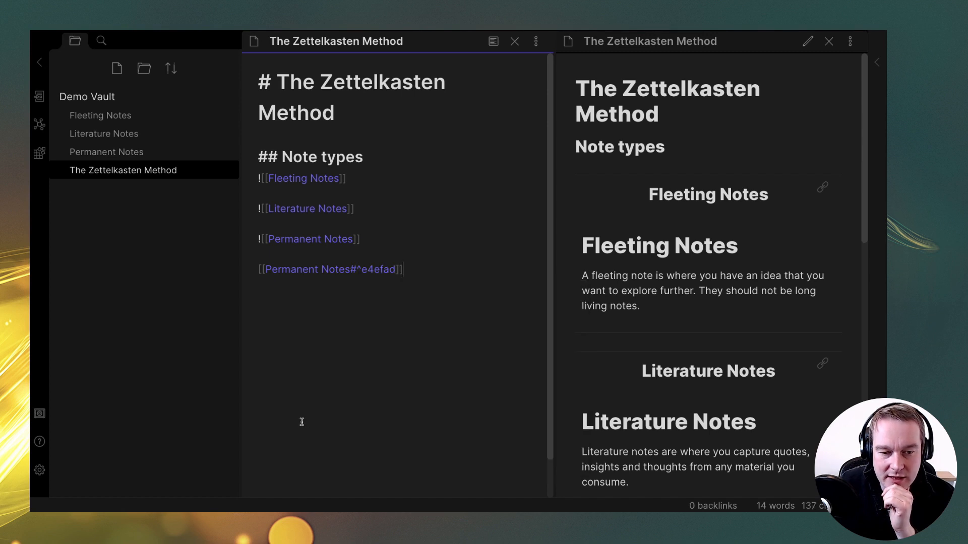
# In Permanent Notes, remove the generated block identifier from the TODO line and separate that line from ^examples with a blank line.
pyautogui.keyDown('ctrl'); pyautogui.click(366, 269); pyautogui.keyUp('ctrl')
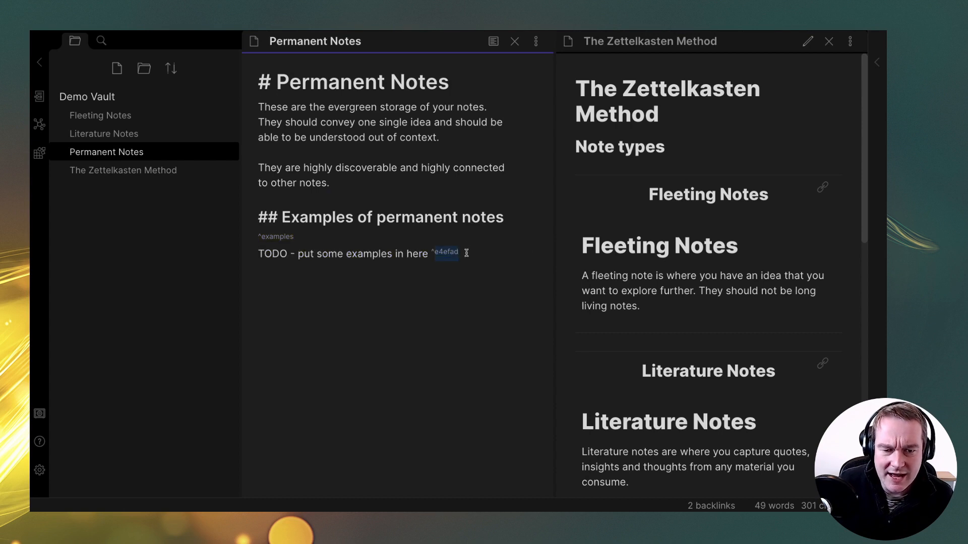
pyautogui.hotkey('ctrl', 'x')
pyautogui.moveTo(295, 237); pyautogui.dragTo(258, 237)
pyautogui.hotkey('ctrl', 'v')
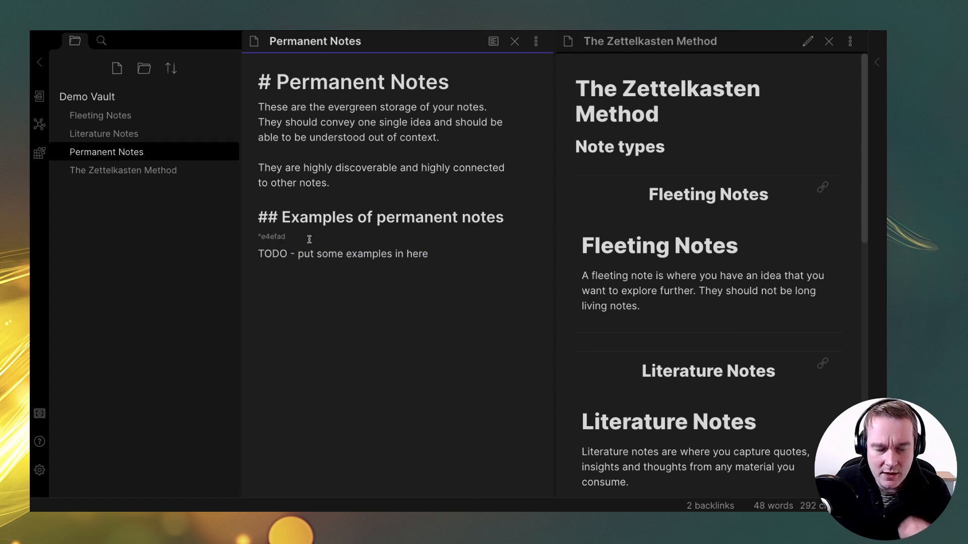
pyautogui.hotkey('ctrl', 'z')
pyautogui.click(356, 239)
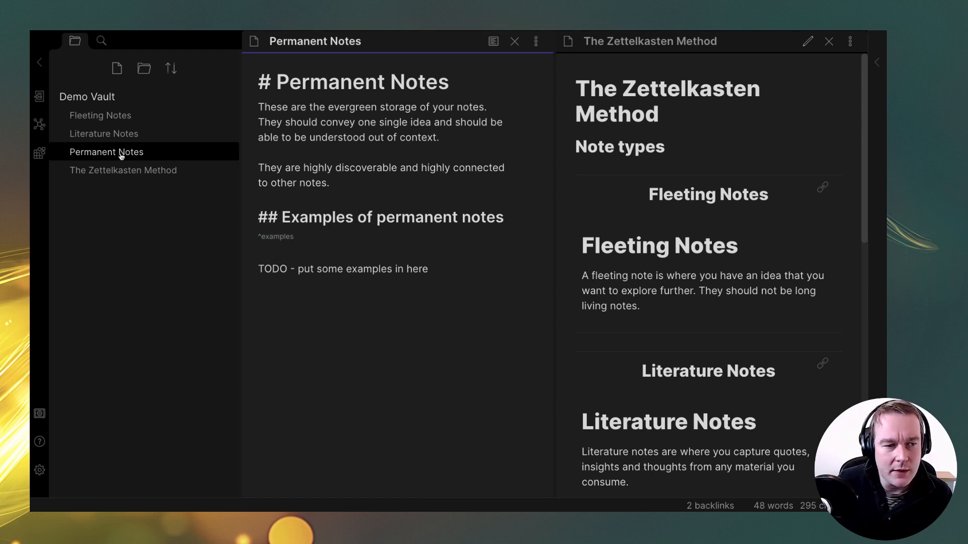
# In The Zettelkasten Method, change the block reference in the last Permanent Notes link to "examples".
pyautogui.click(106, 170)
pyautogui.click(397, 270)
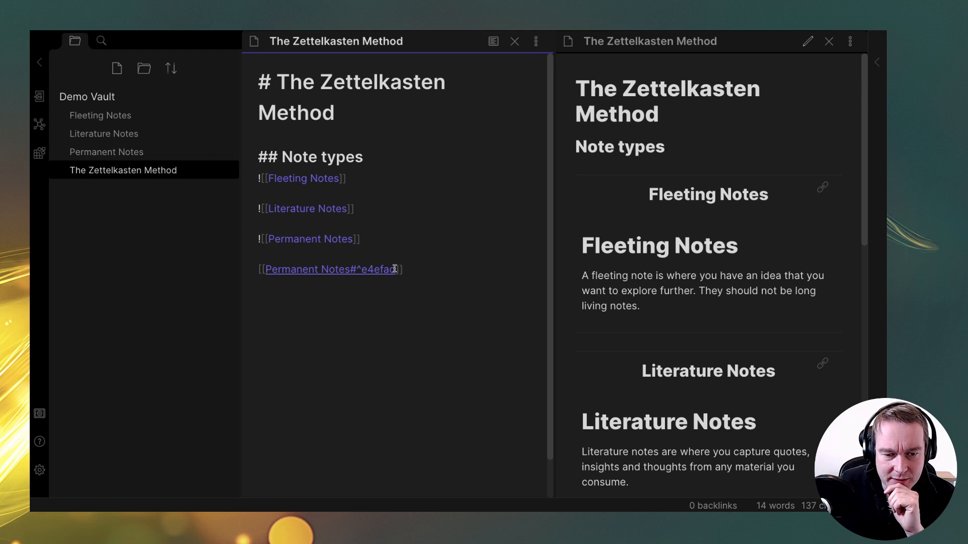
pyautogui.press('BackSpace')
pyautogui.press('BackSpace')
pyautogui.press('BackSpace')
pyautogui.press('BackSpace')
pyautogui.press('BackSpace')
pyautogui.press('BackSpace')
pyautogui.write('examples')
pyautogui.press('Return')
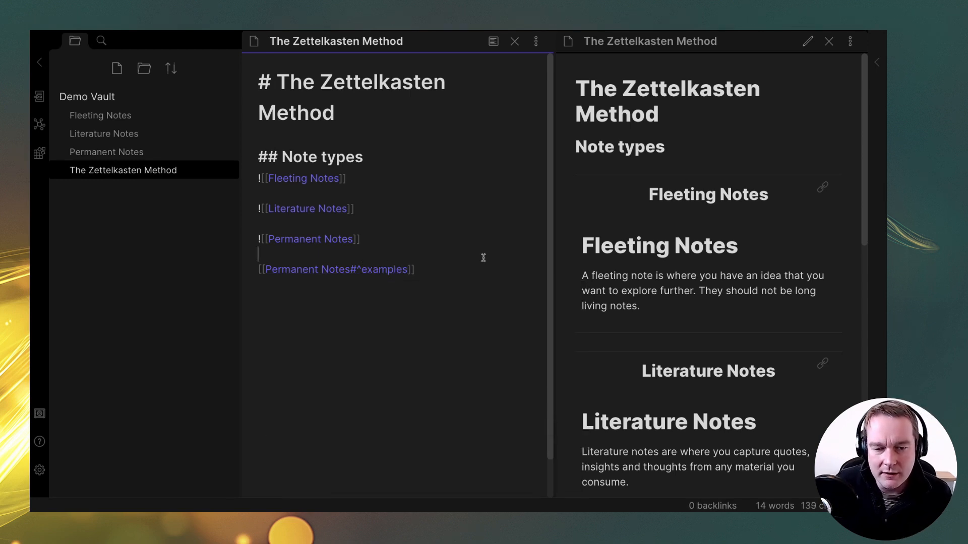
# Follow the Permanent Notes#^examples link and examine the heading it targets and the identifier beneath it.
pyautogui.keyDown('ctrl'); pyautogui.click(386, 268); pyautogui.keyUp('ctrl')
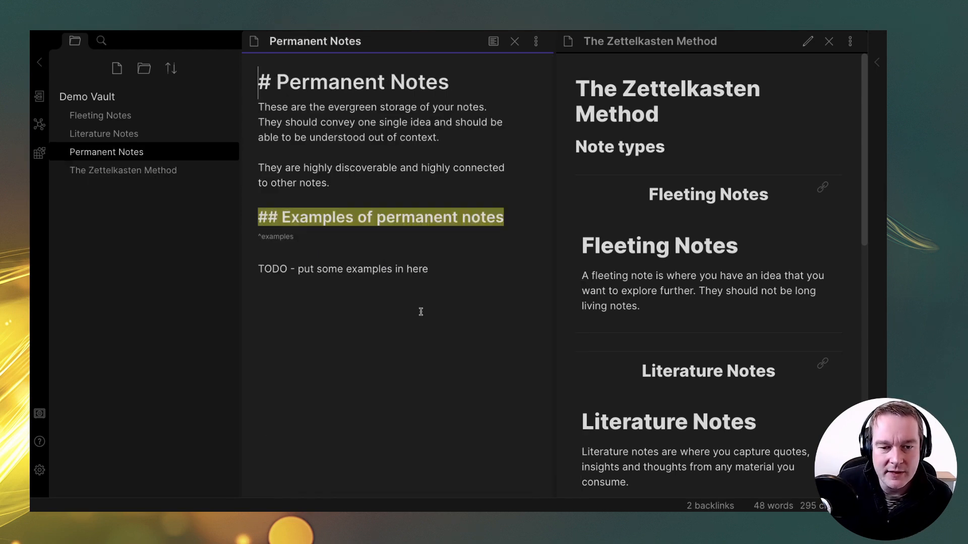
pyautogui.click(259, 218)
pyautogui.moveTo(259, 218); pyautogui.dragTo(498, 215)
pyautogui.click(262, 238)
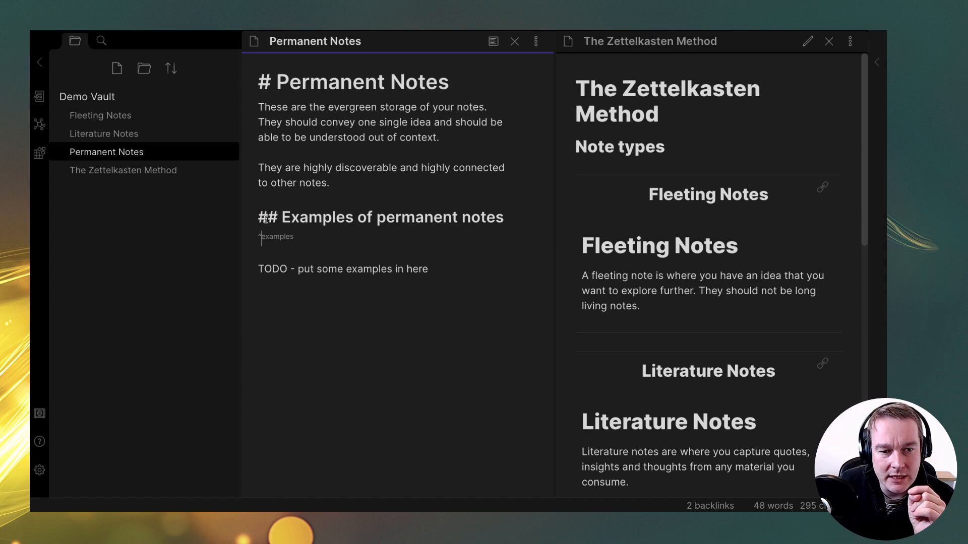
pyautogui.moveTo(298, 236); pyautogui.dragTo(266, 235)
pyautogui.click(324, 236)
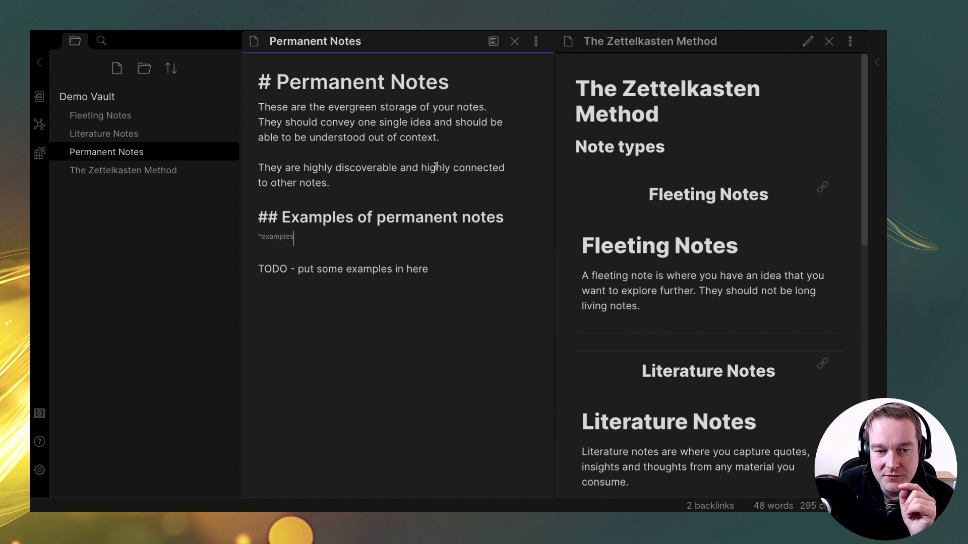
# In Literature Notes, add the level-2 heading "Examples of literature notes" below the existing paragraph, separated by a blank line.
pyautogui.click(107, 134)
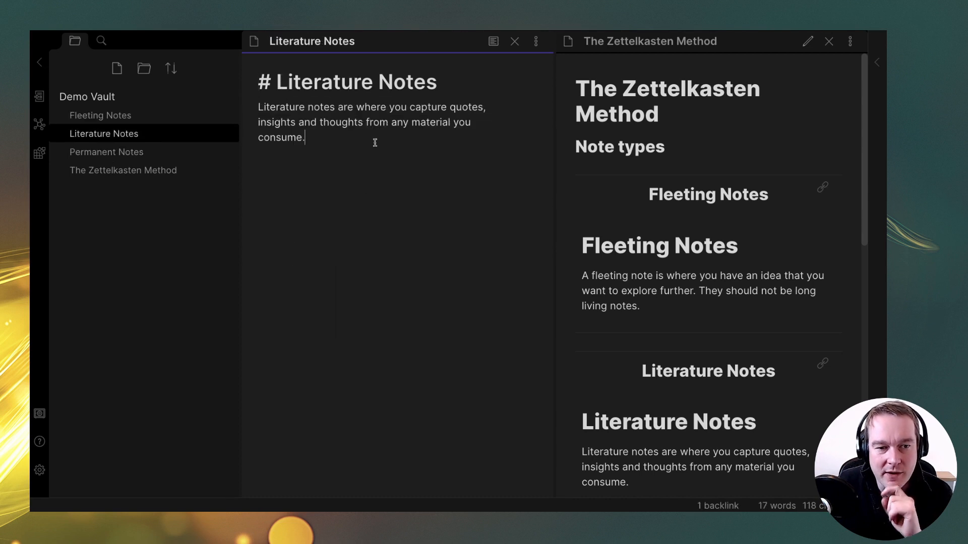
pyautogui.press('Return')
pyautogui.press('Return')
pyautogui.write('## Exmples')
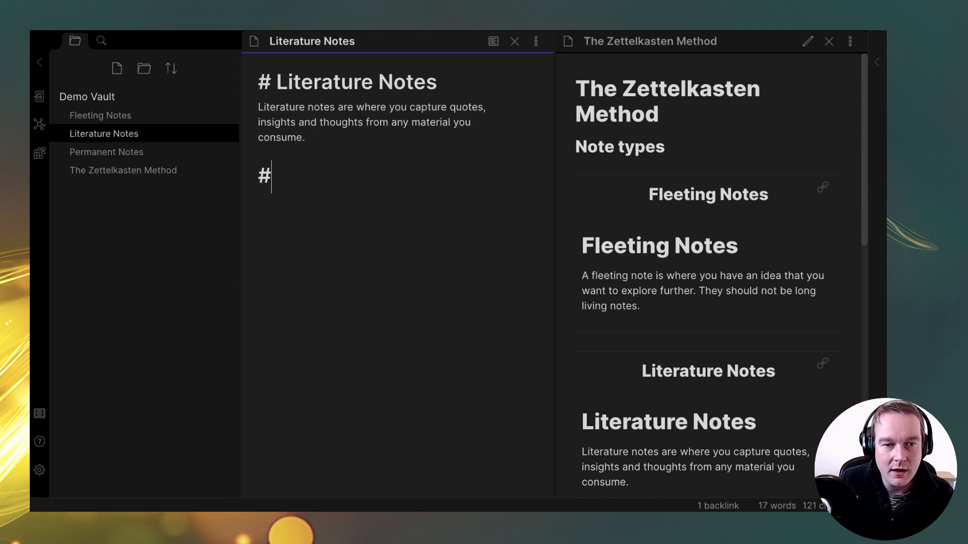
pyautogui.press('BackSpace')
pyautogui.press('BackSpace')
pyautogui.press('BackSpace')
pyautogui.press('BackSpace')
pyautogui.press('BackSpace')
pyautogui.press('BackSpace')
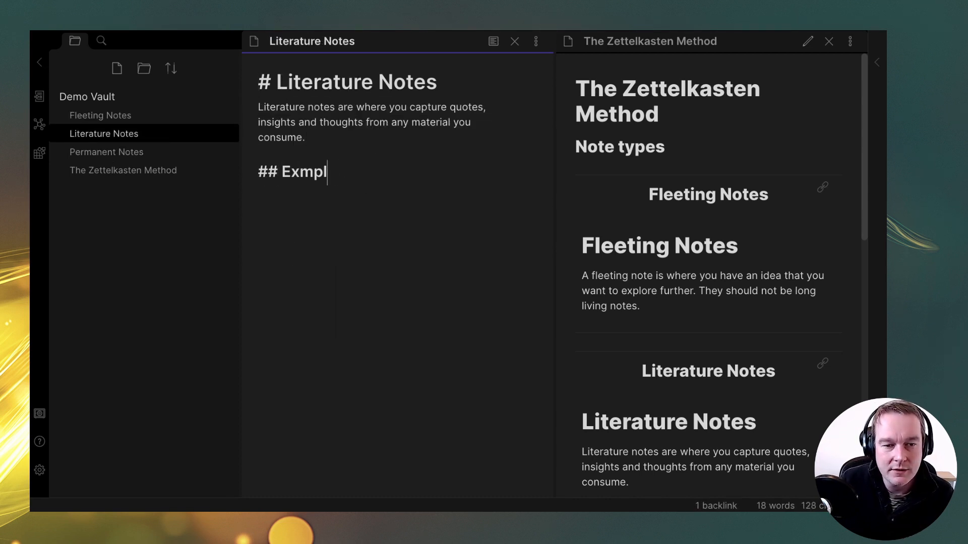
pyautogui.write('amples of li')
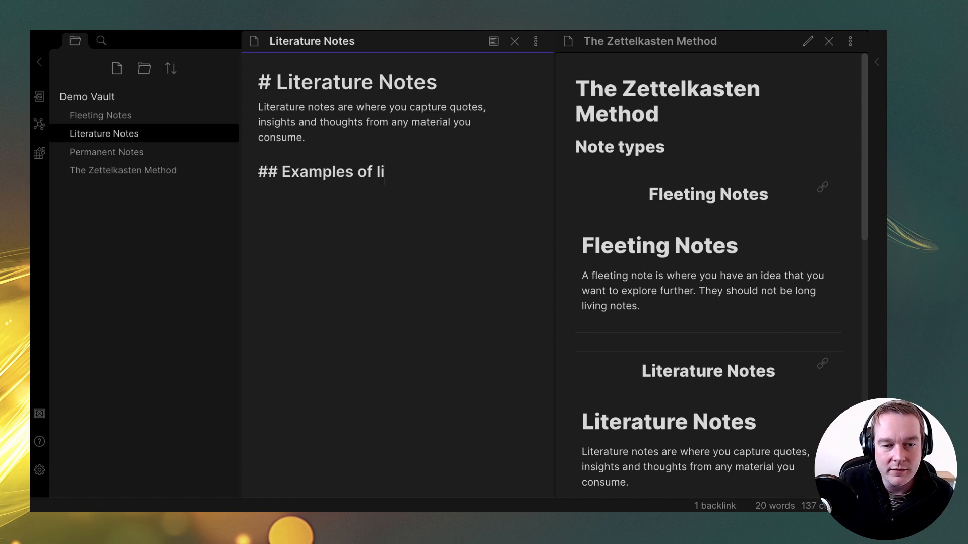
pyautogui.write('terature notes')
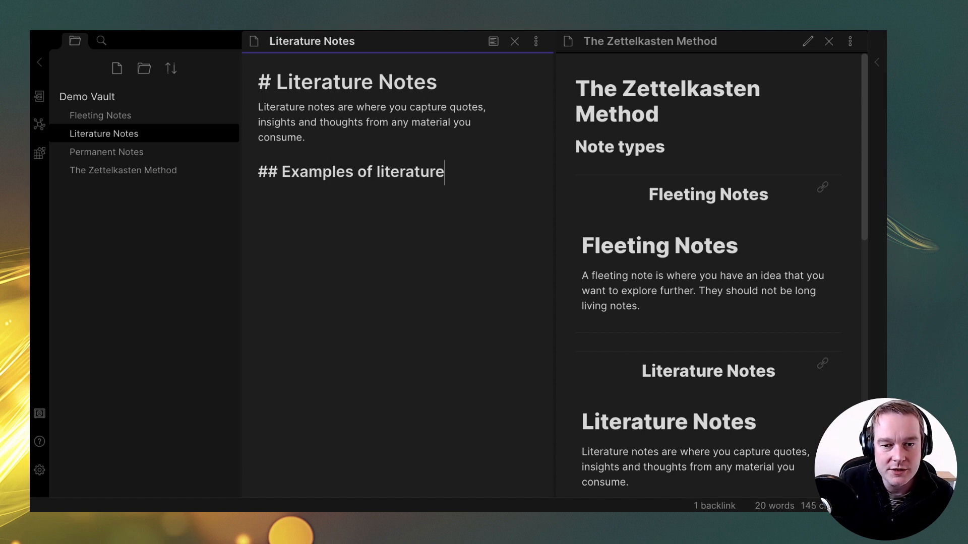
# Enter the line "Here is an exmple" under the Examples of literature notes heading.
pyautogui.press('Return')
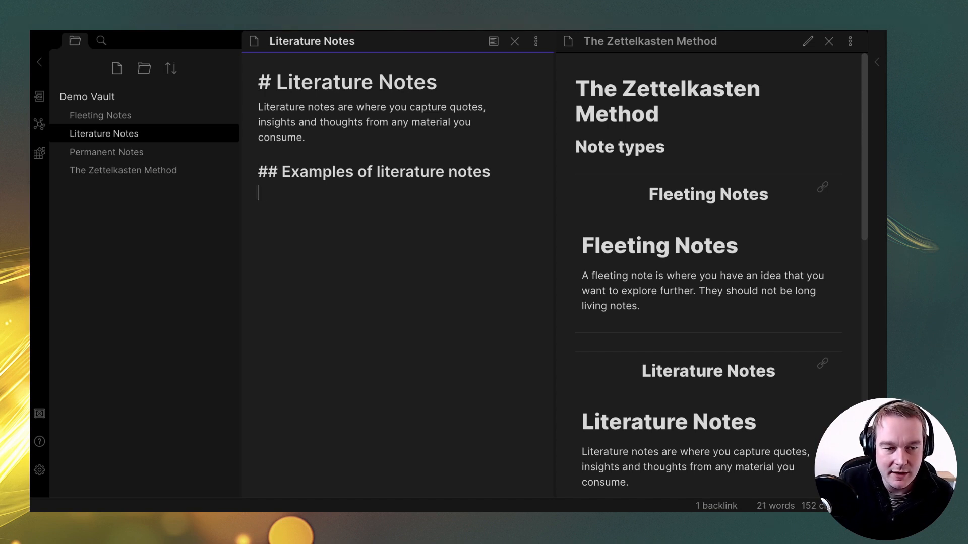
pyautogui.write('Here is an exmpal')
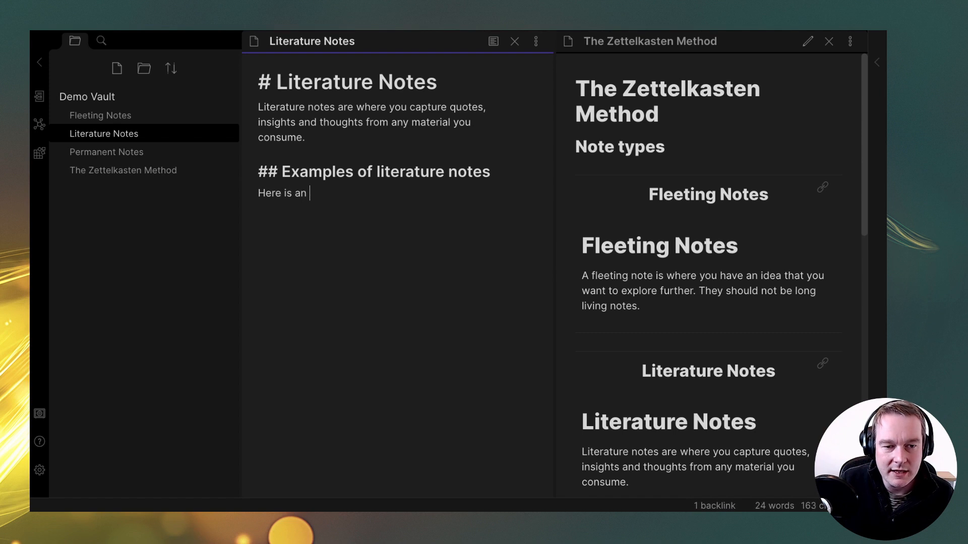
pyautogui.press('BackSpace')
pyautogui.press('BackSpace')
pyautogui.write('le')
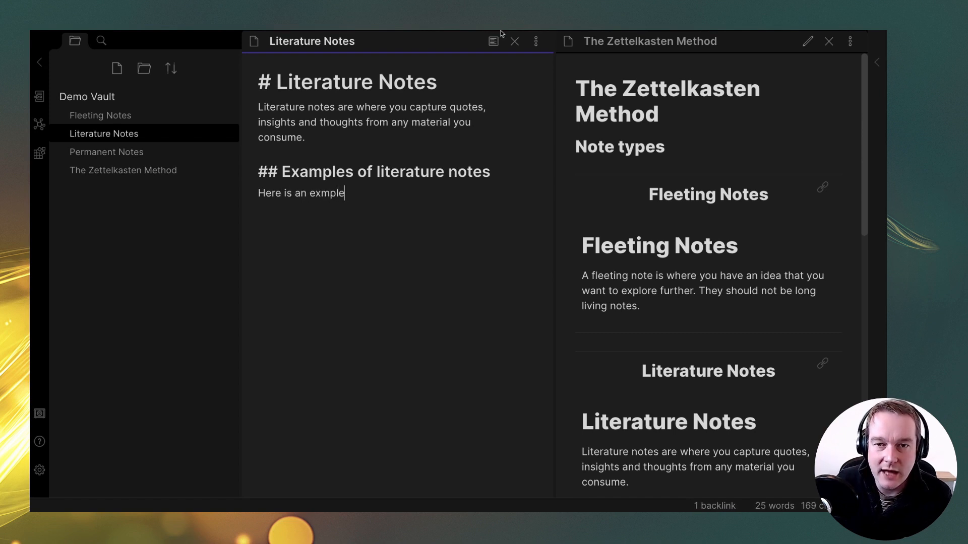
# In The Zettelkasten Method, insert a block link to the "Examples of literature notes" heading of Literature Notes below that note's embed.
pyautogui.click(139, 170)
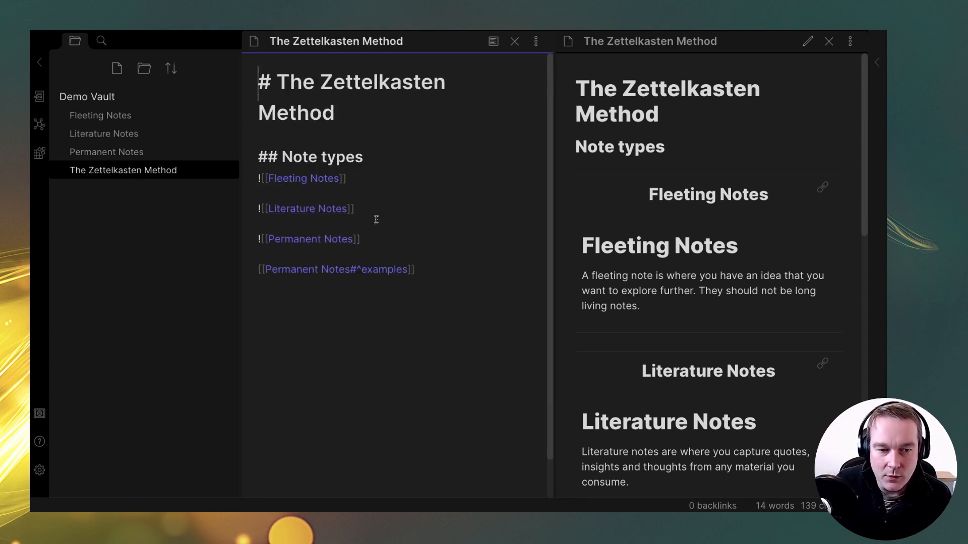
pyautogui.press('Return')
pyautogui.press('Return')
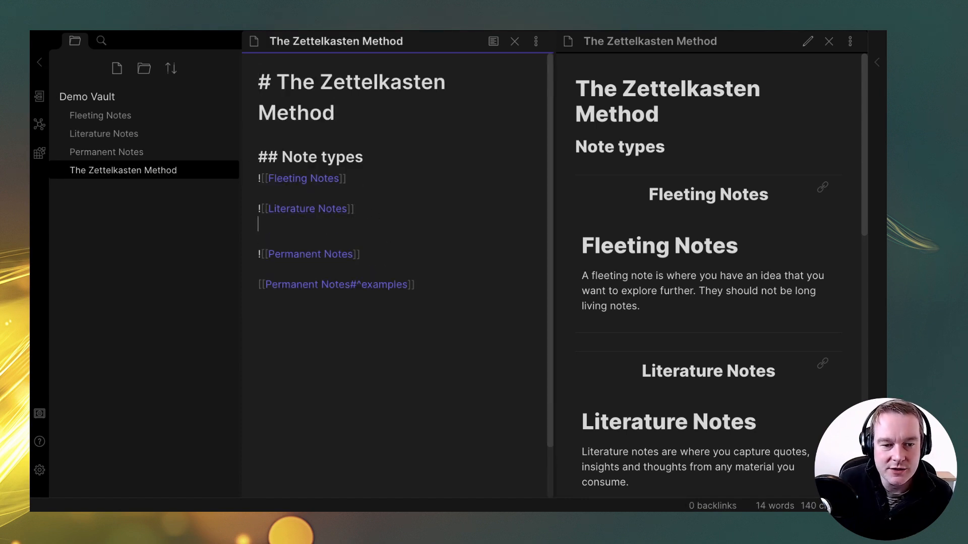
pyautogui.write('[[')
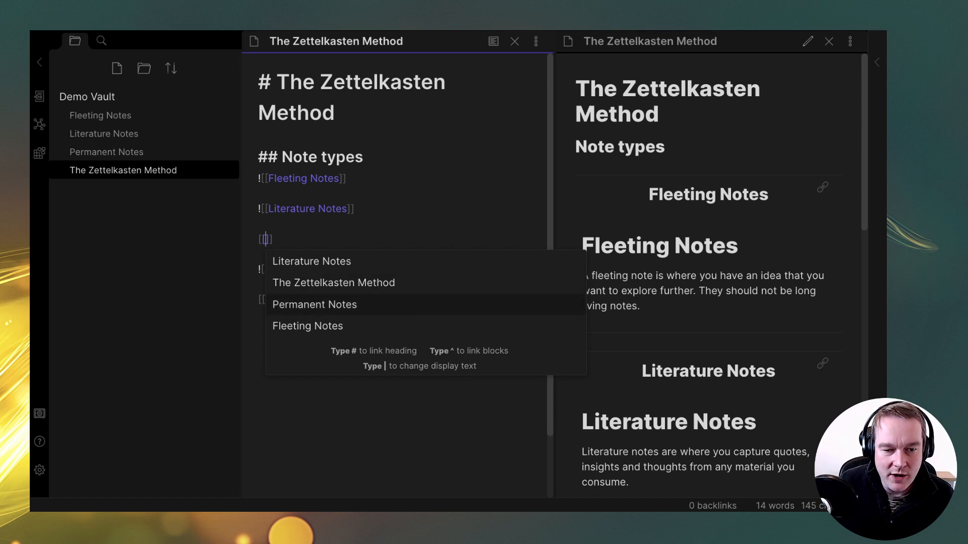
pyautogui.press('Up')
pyautogui.press('Up')
pyautogui.press('Return')
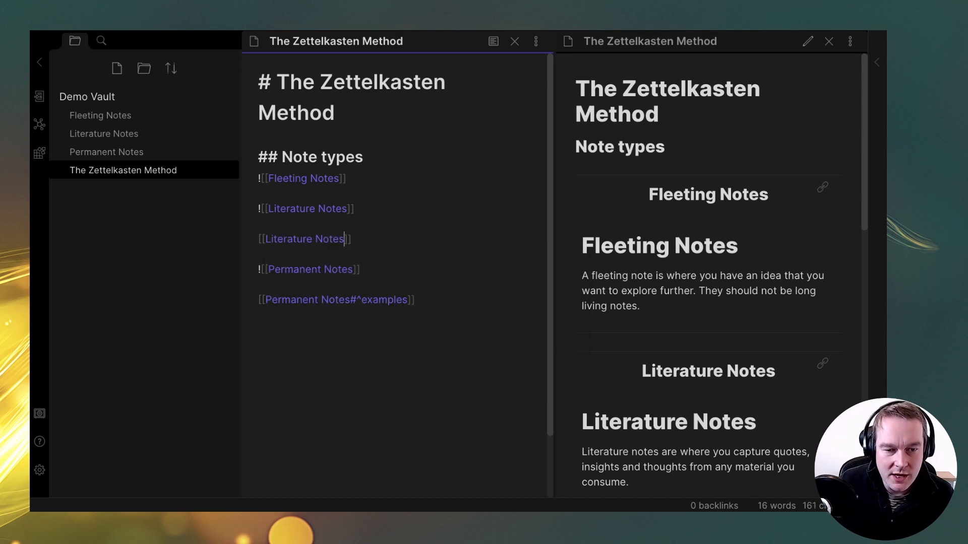
pyautogui.write('^')
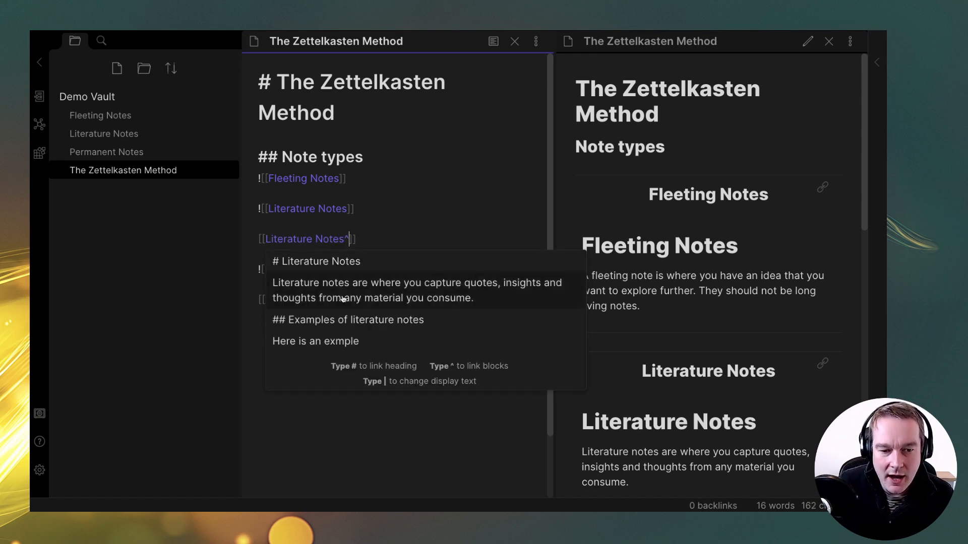
pyautogui.click(307, 324)
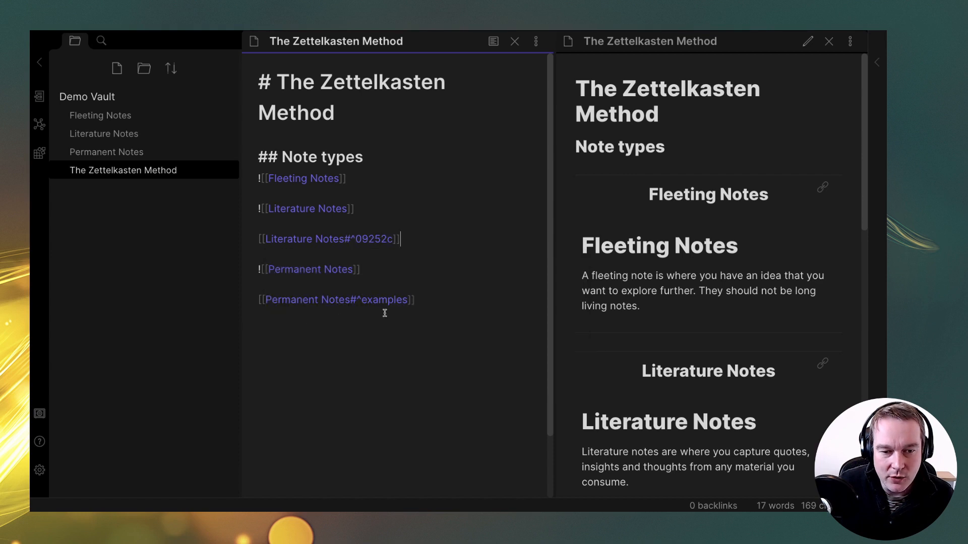
# Follow the new Literature Notes block link and examine the identifier placed beneath the target heading.
pyautogui.keyDown('ctrl'); pyautogui.click(354, 241); pyautogui.keyUp('ctrl')
pyautogui.click(269, 192)
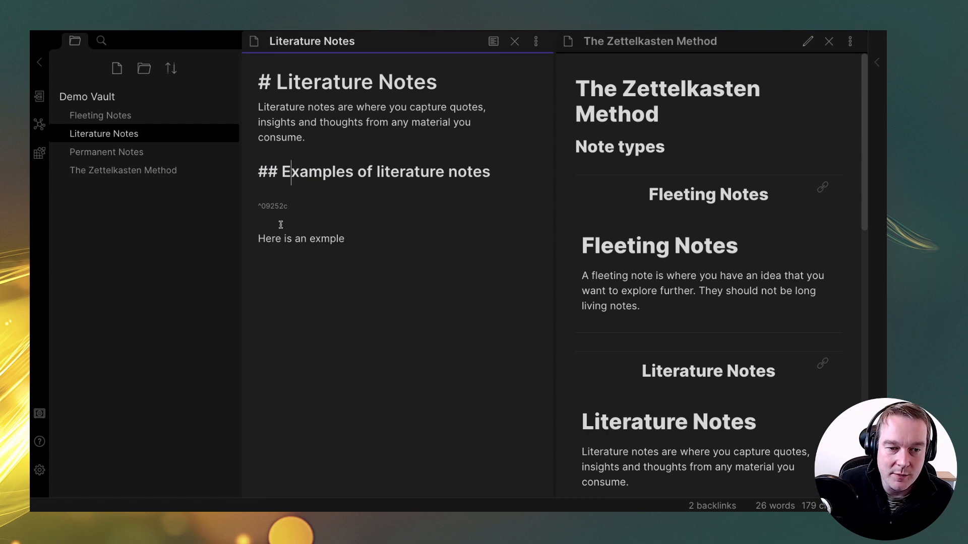
pyautogui.click(351, 240)
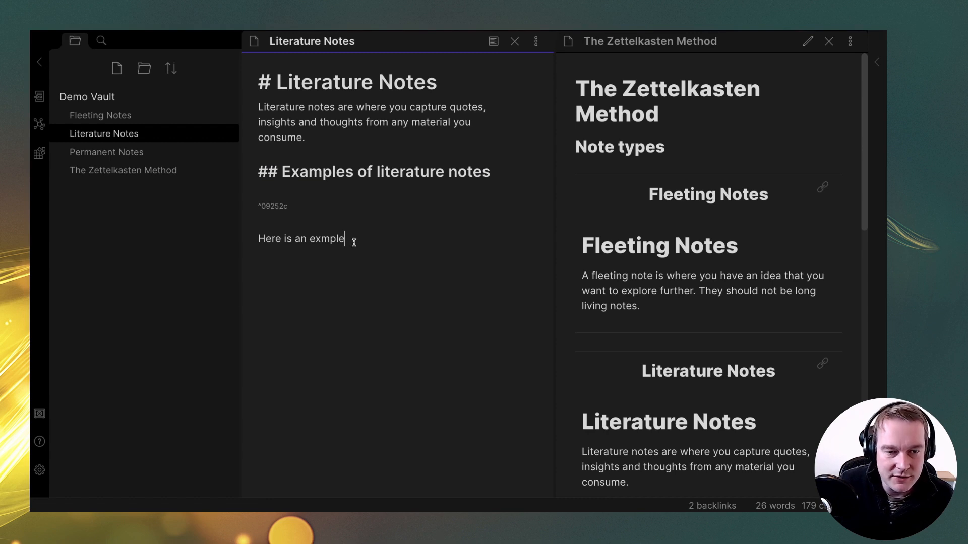
# Return to The Zettelkasten Method in edit mode and turn the Permanent Notes#^examples link into an embed.
pyautogui.click(498, 44)
pyautogui.click(121, 171)
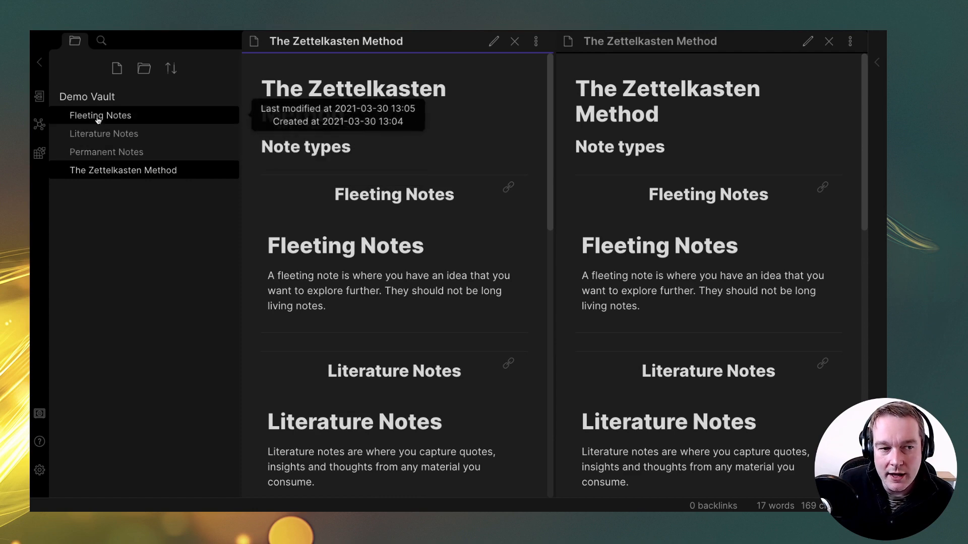
pyautogui.click(493, 43)
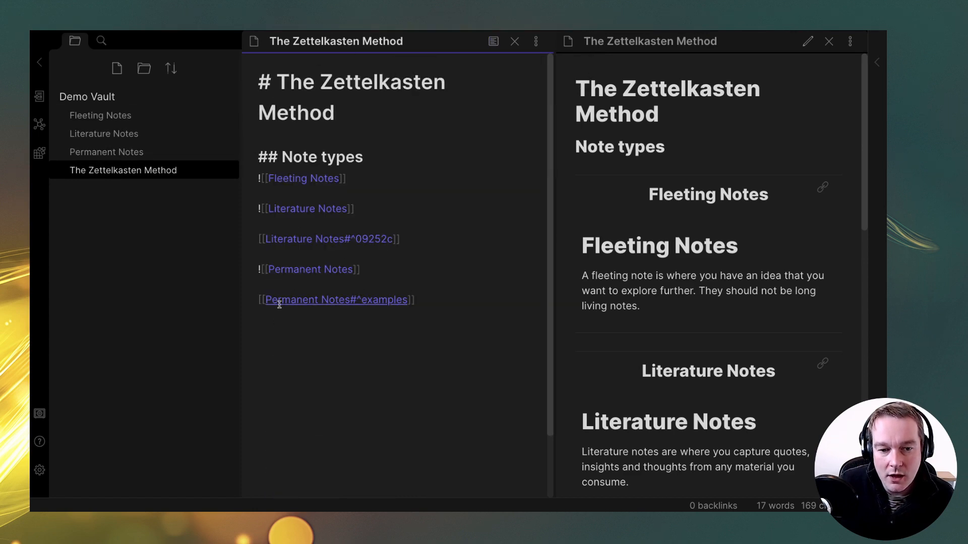
pyautogui.scroll(-15, 639, 336)
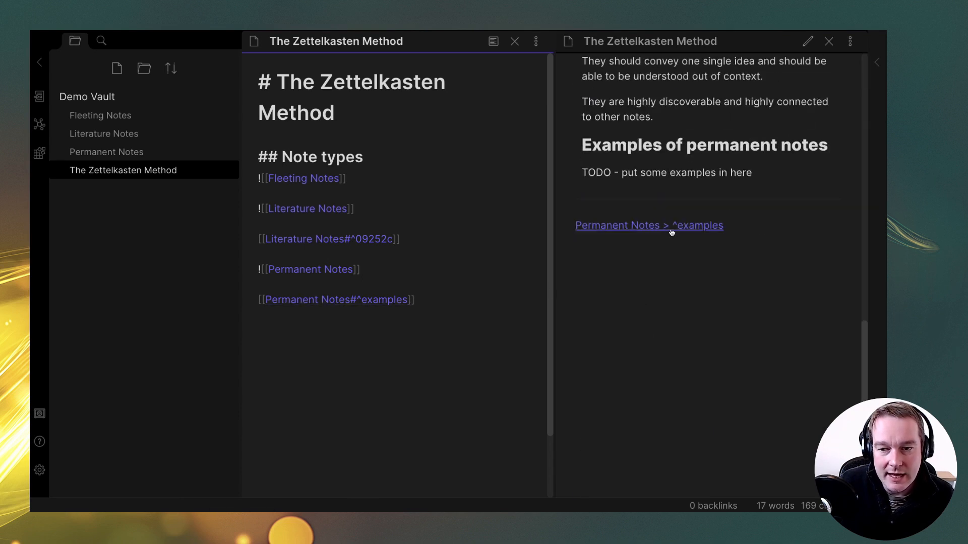
pyautogui.click(259, 301)
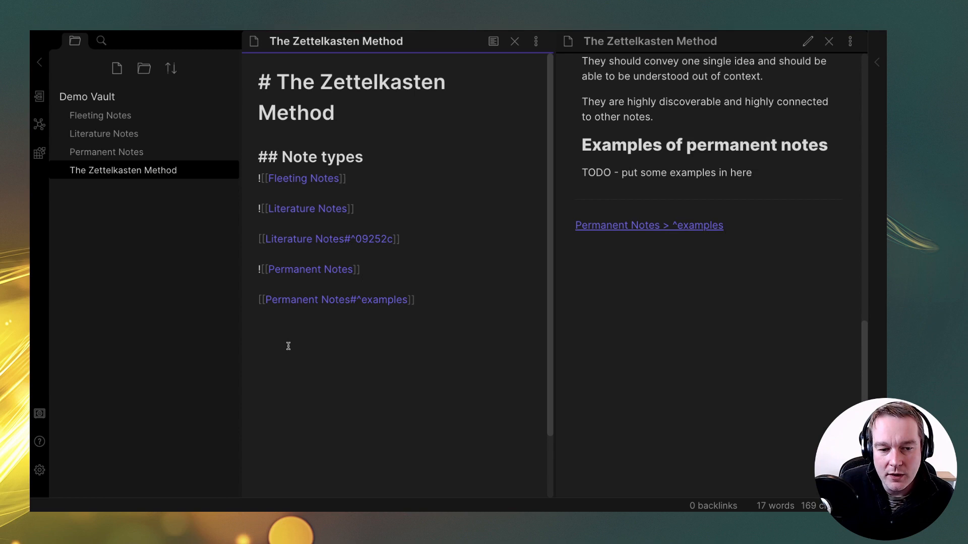
pyautogui.write('!')
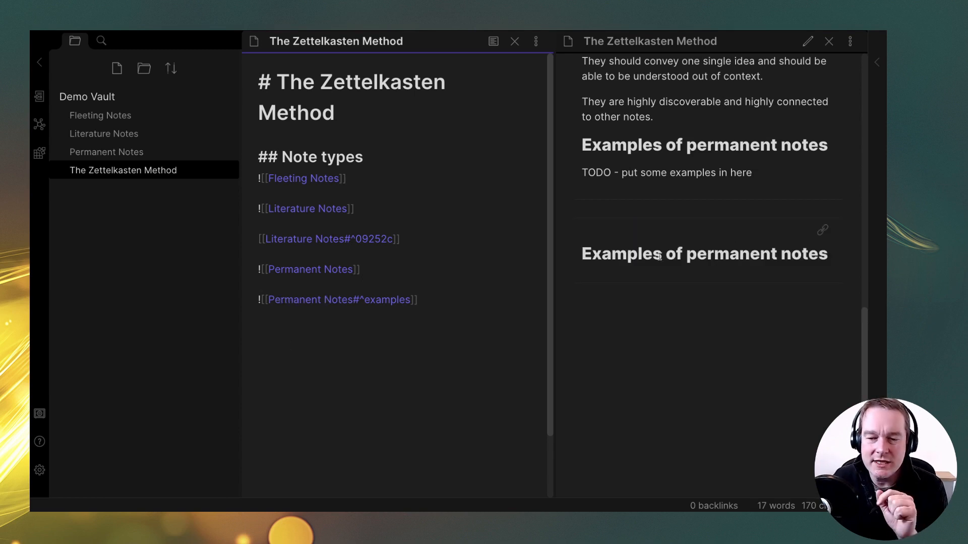
# Compare the embedded block with its source by following the embed to the heading and ^examples identifier in Permanent Notes.
pyautogui.moveTo(582, 256); pyautogui.dragTo(827, 256)
pyautogui.click(469, 285)
pyautogui.keyDown('ctrl'); pyautogui.click(360, 303); pyautogui.keyUp('ctrl')
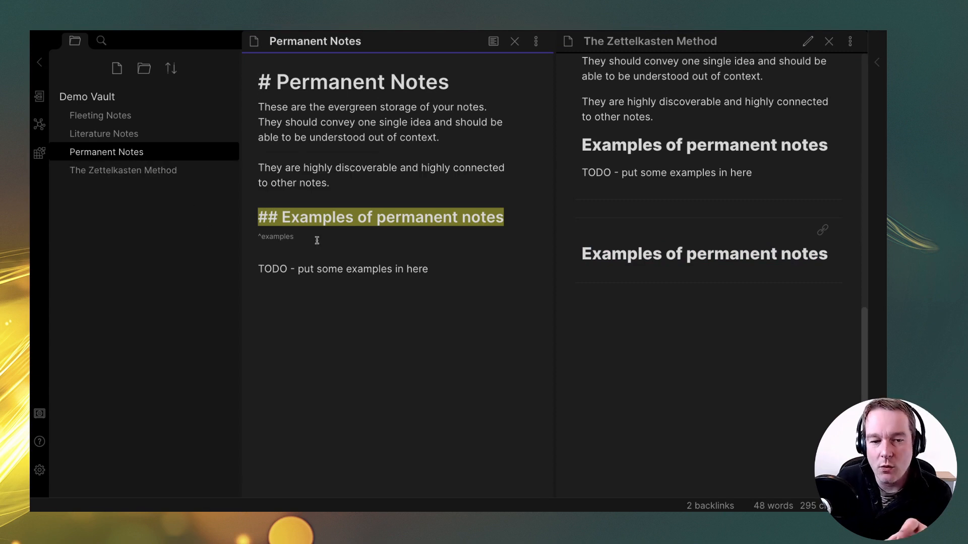
pyautogui.moveTo(294, 236); pyautogui.dragTo(253, 236)
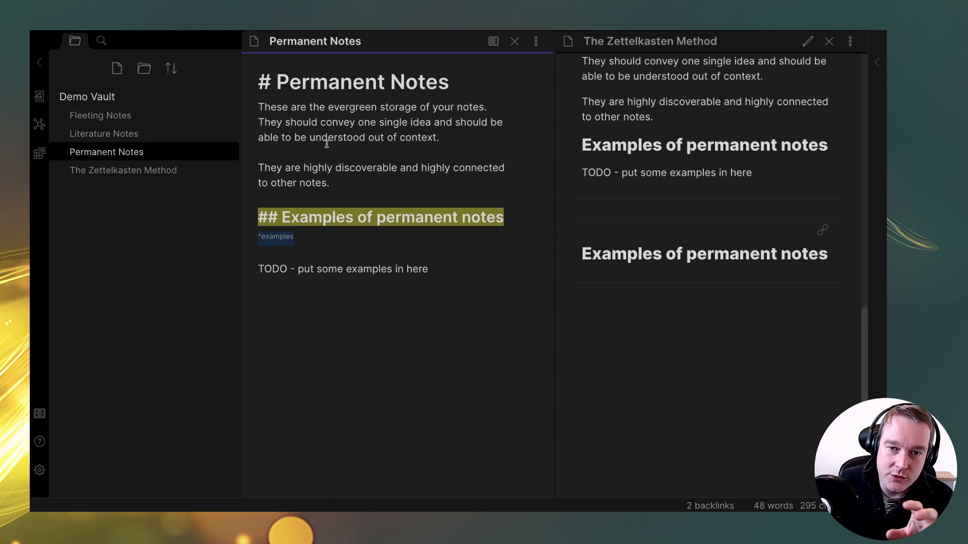
# In The Zettelkasten Method, retarget the last Permanent Notes embed from the ^examples block to the heading "Examples of permanent notes".
pyautogui.click(130, 171)
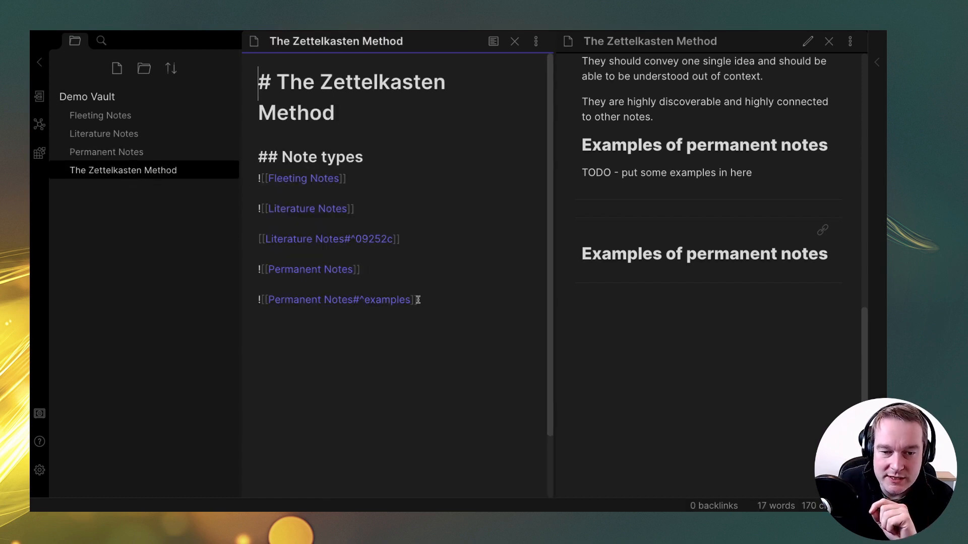
pyautogui.moveTo(410, 299); pyautogui.dragTo(359, 300)
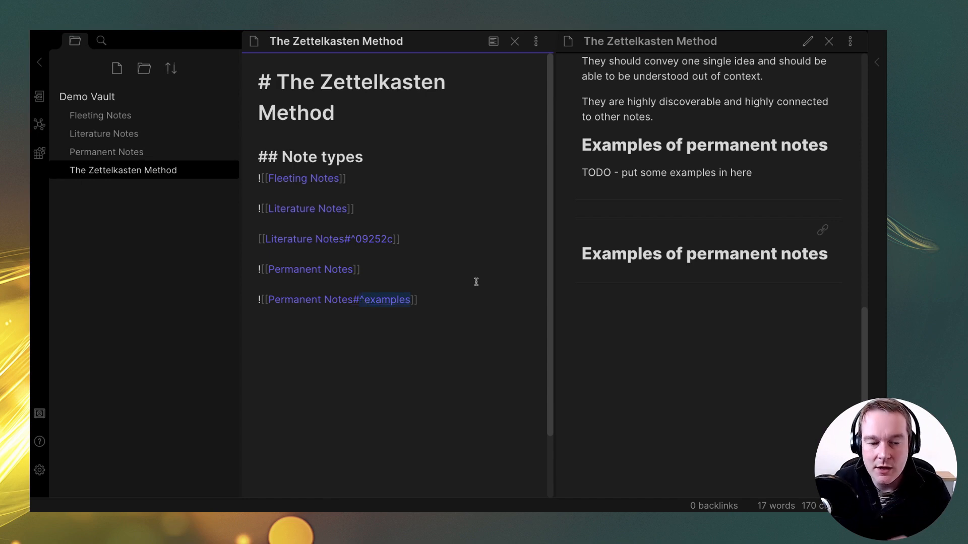
pyautogui.press('BackSpace')
pyautogui.press('BackSpace')
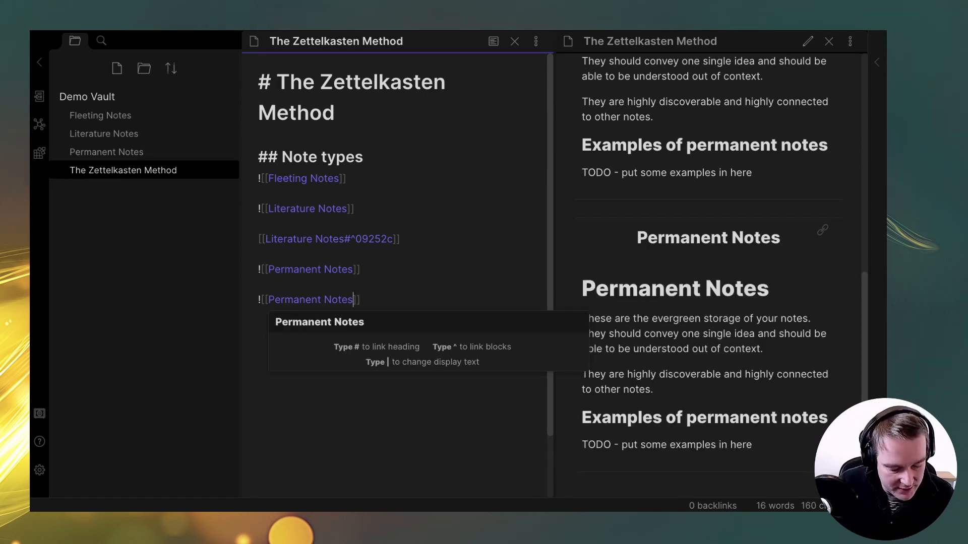
pyautogui.write('#')
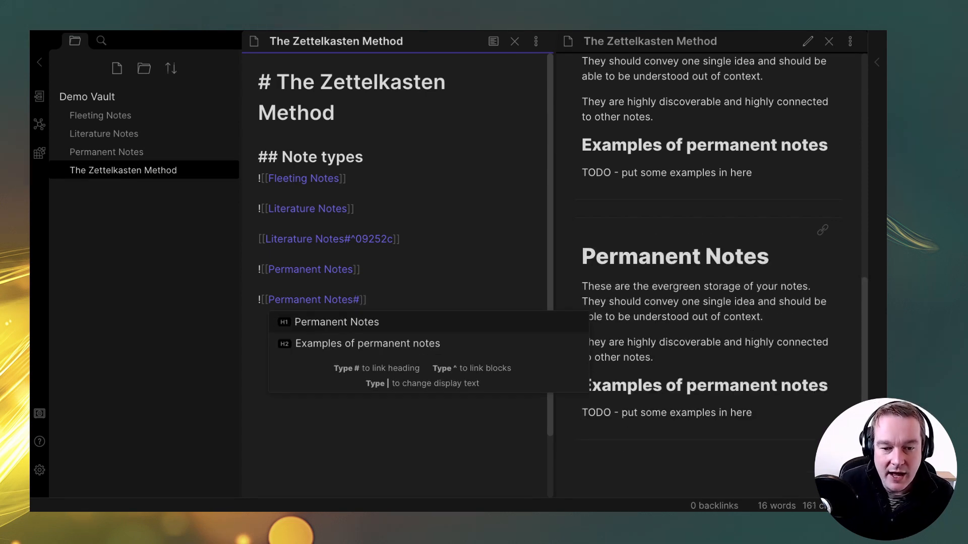
pyautogui.click(346, 343)
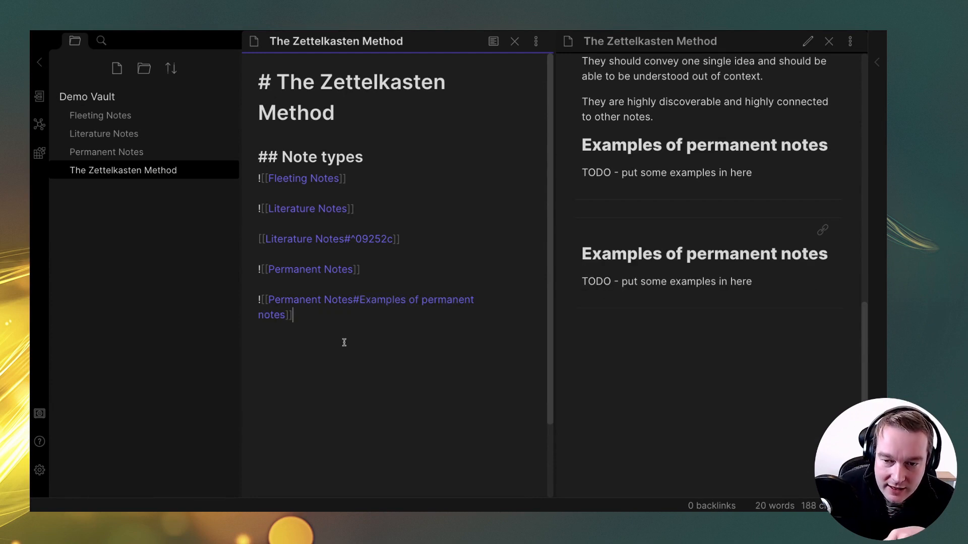
pyautogui.moveTo(793, 283); pyautogui.dragTo(602, 282)
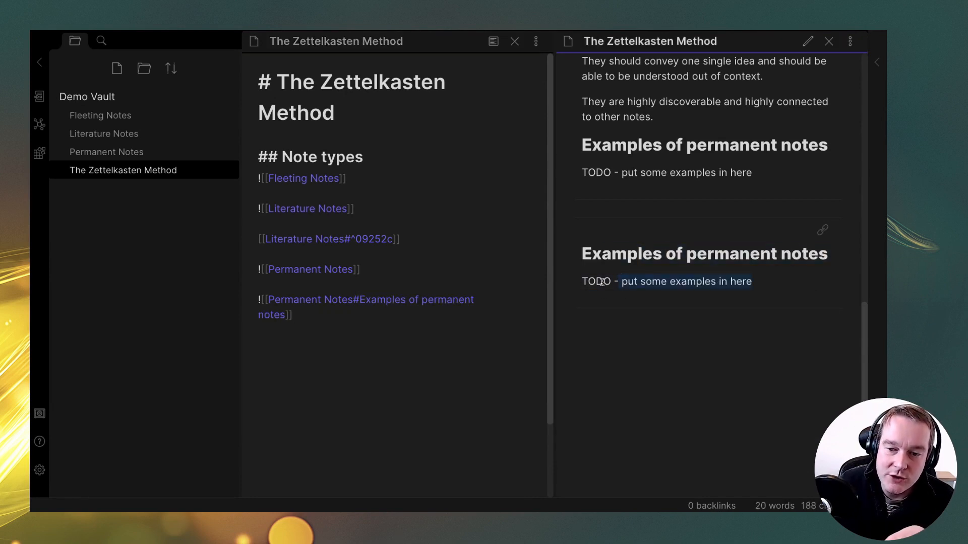
pyautogui.click(348, 342)
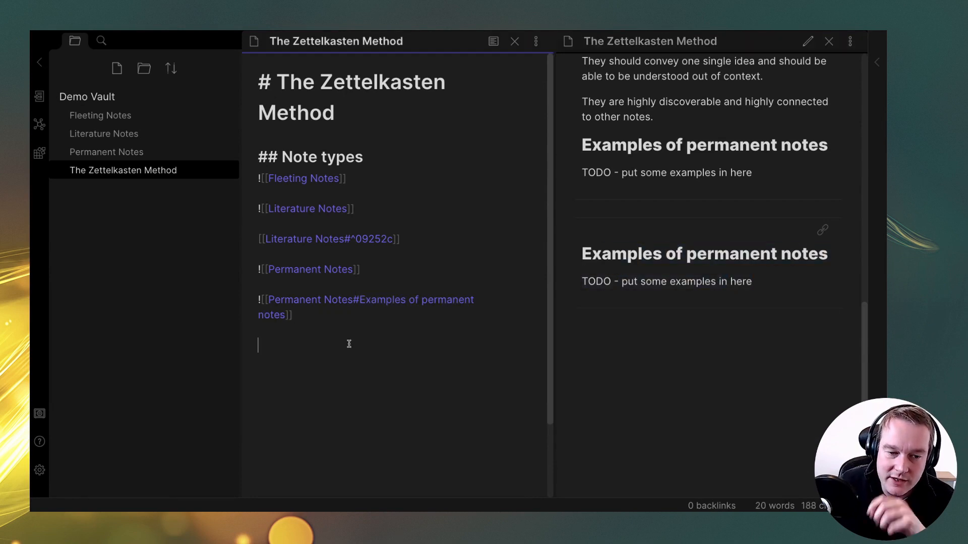
# In Permanent Notes, replace the TODO line with "An example of a permanent note can include:".
pyautogui.keyDown('ctrl'); pyautogui.click(366, 301); pyautogui.keyUp('ctrl')
pyautogui.click(477, 269)
pyautogui.moveTo(445, 270); pyautogui.dragTo(216, 272)
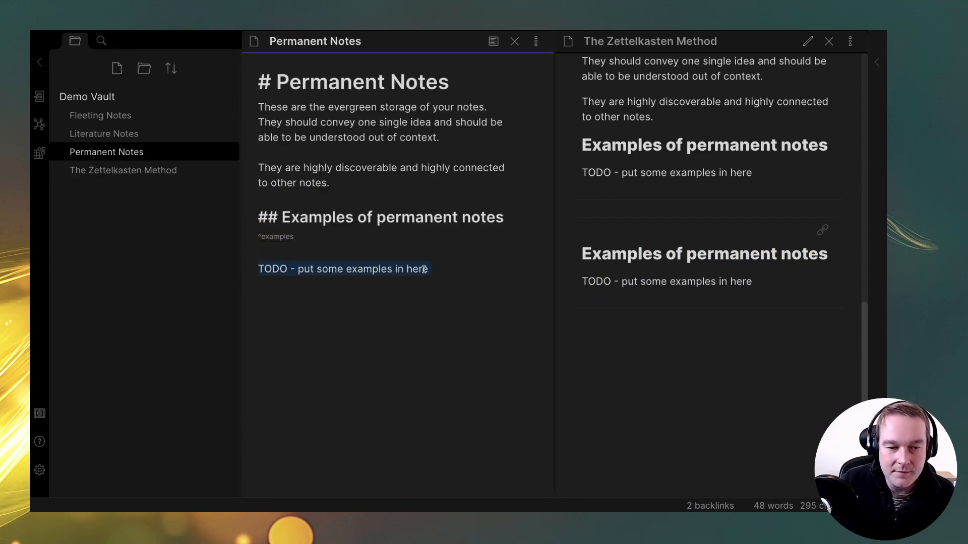
pyautogui.write('An exampl')
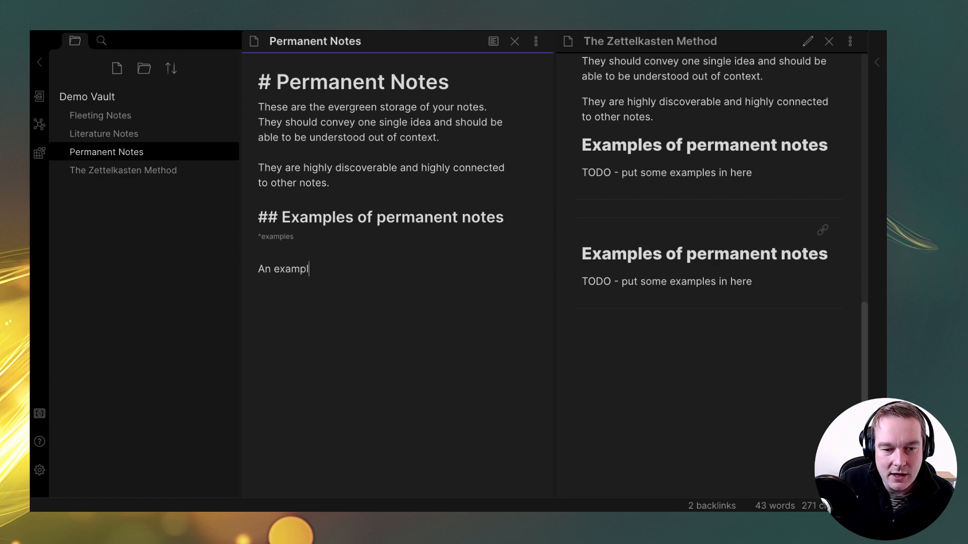
pyautogui.write('e of a literal')
pyautogui.press('BackSpace')
pyautogui.press('BackSpace')
pyautogui.press('BackSpace')
pyautogui.press('BackSpace')
pyautogui.press('BackSpace')
pyautogui.press('BackSpace')
pyautogui.press('BackSpace')
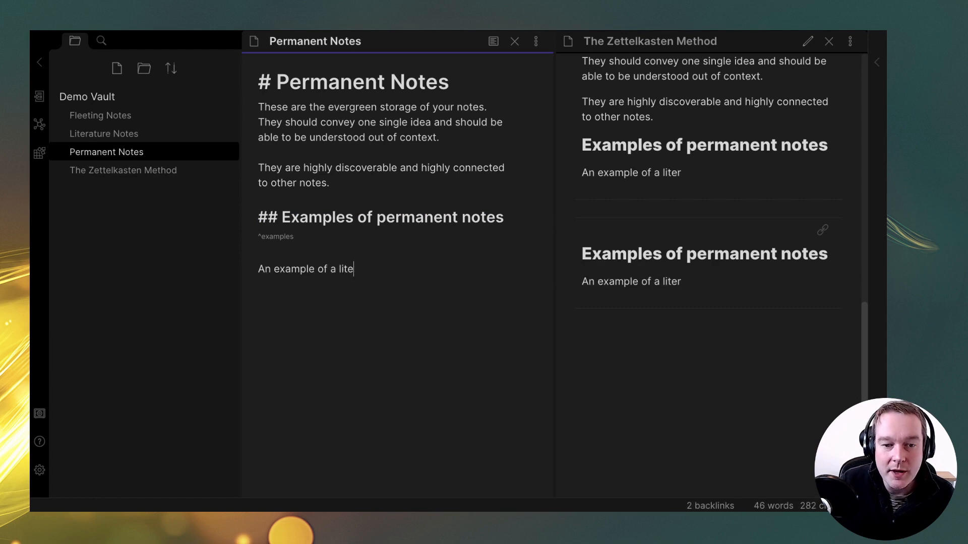
pyautogui.write('permanent ')
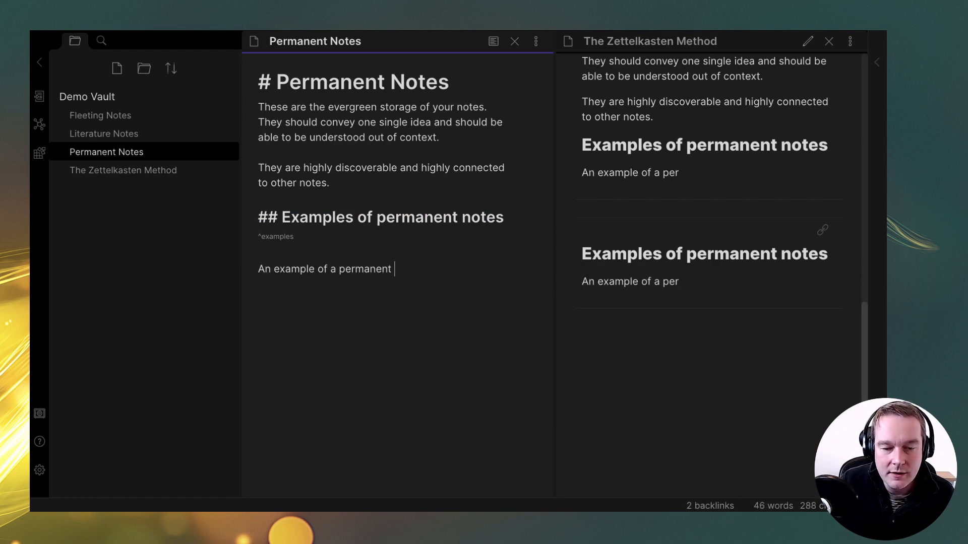
pyautogui.write('note can include:')
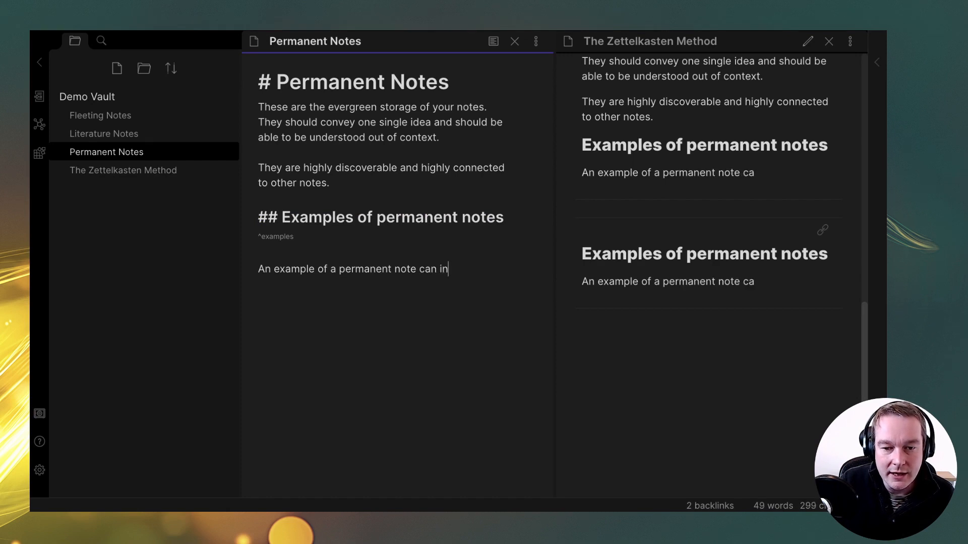
# Start a numbered list below the introductory line in Permanent Notes with "References" as its first item.
pyautogui.press('Return')
pyautogui.press('Return')
pyautogui.write('1. ')
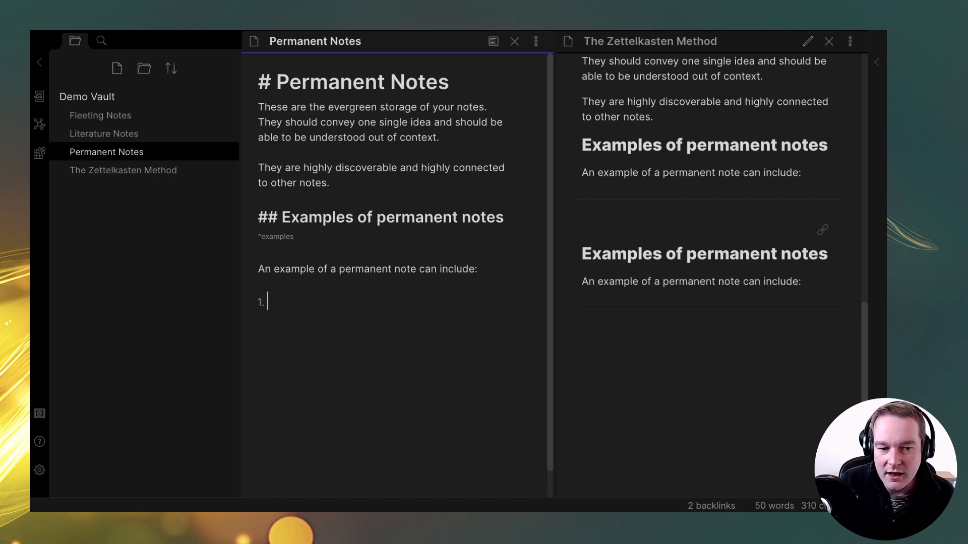
pyautogui.write('References')
pyautogui.press('Return')
# Add "Concrete conculstions" as the second item of the numbered list.
pyautogui.write('2.')
pyautogui.press('BackSpace')
pyautogui.press('BackSpace')
pyautogui.write('Conc')
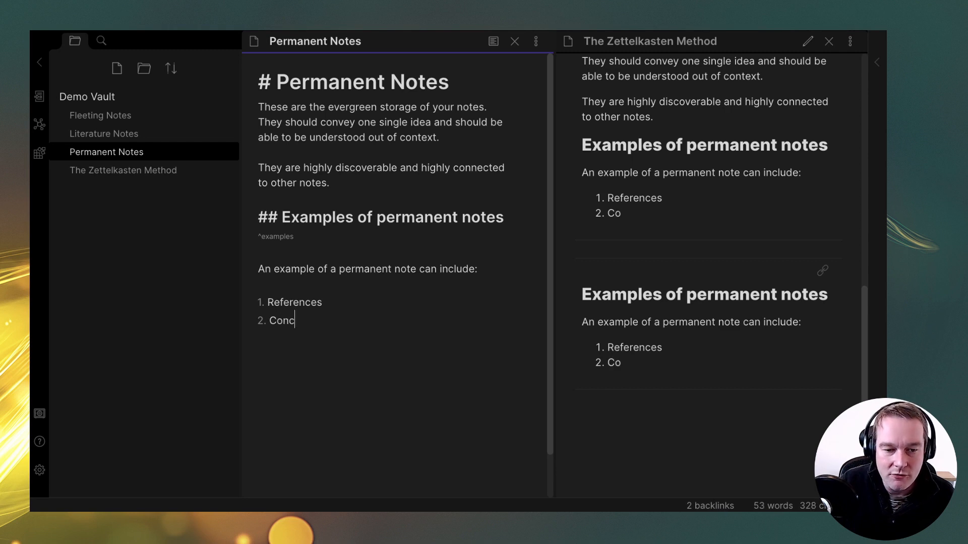
pyautogui.write('rete cons')
pyautogui.press('BackSpace')
pyautogui.write('cul')
pyautogui.press('BackSpace')
pyautogui.press('BackSpace')
pyautogui.write('c')
pyautogui.press('BackSpace')
pyautogui.write('ulstions')
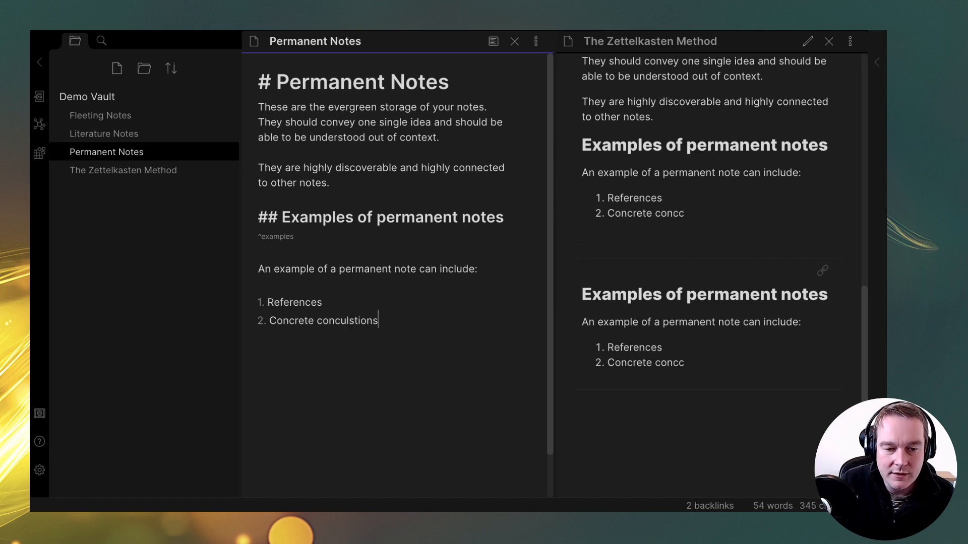
pyautogui.press('Return')
pyautogui.press('BackSpace')
pyautogui.press('Return')
pyautogui.press('Return')
pyautogui.press('BackSpace')
pyautogui.press('BackSpace')
pyautogui.press('BackSpace')
pyautogui.press('BackSpace')
pyautogui.press('BackSpace')
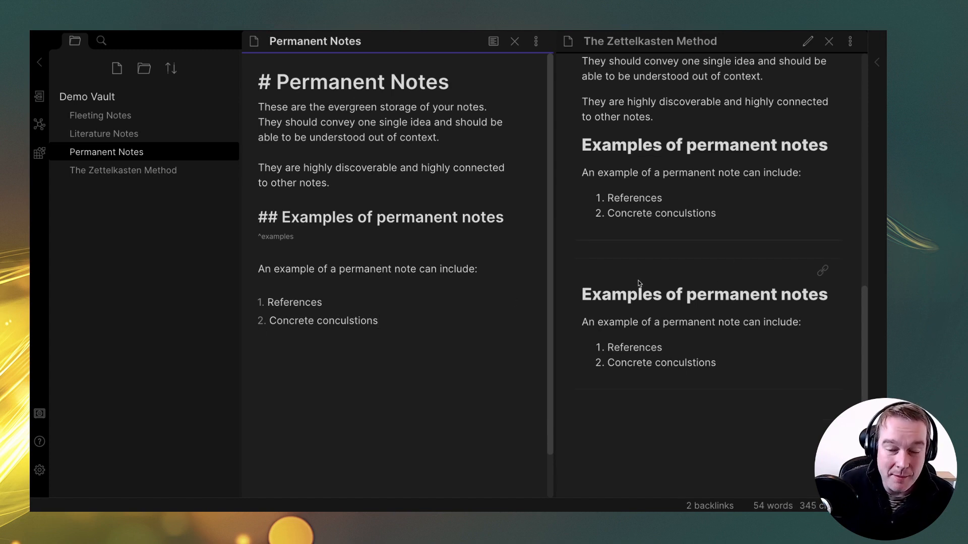
# Follow the heading embed from The Zettelkasten Method to its section in Permanent Notes, examine the ^examples identifier, and return.
pyautogui.moveTo(369, 179); pyautogui.dragTo(282, 85)
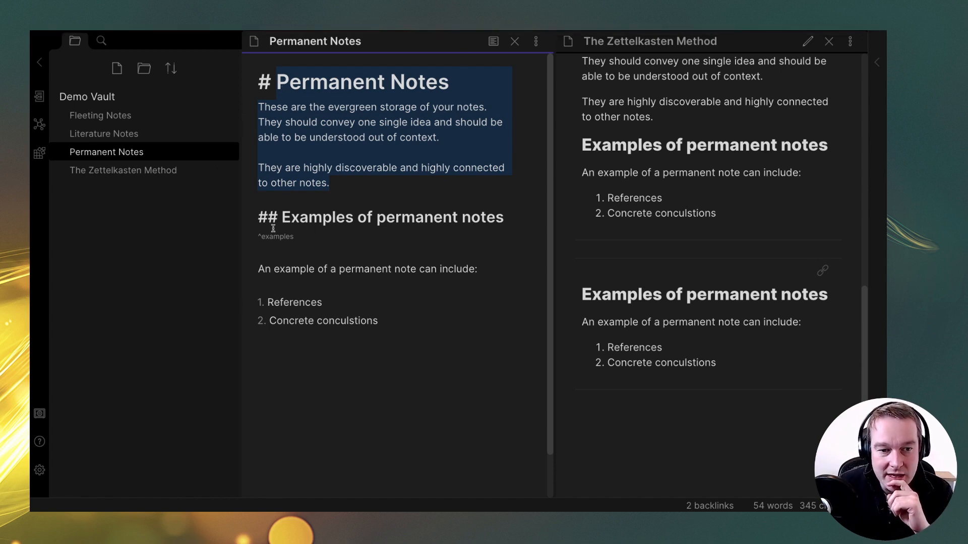
pyautogui.click(133, 171)
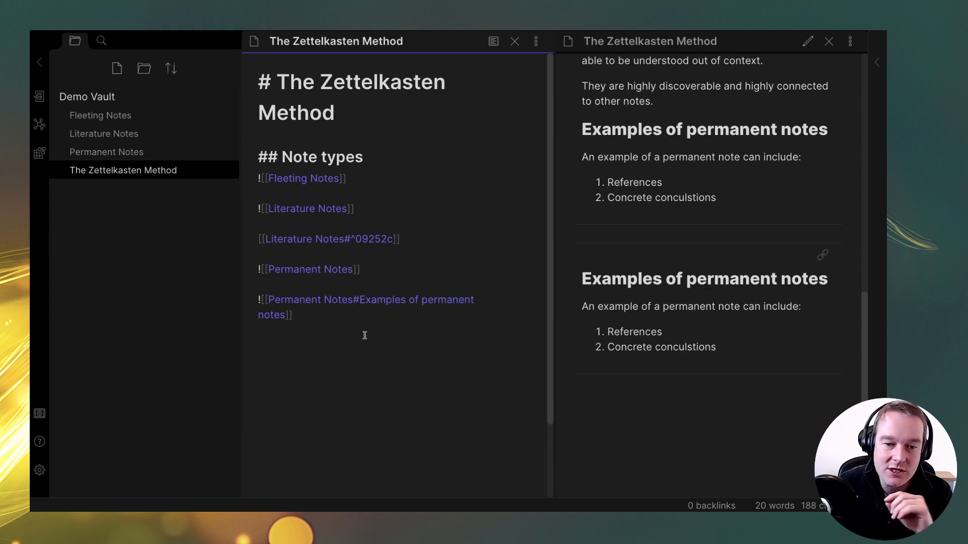
pyautogui.keyDown('ctrl'); pyautogui.click(355, 301); pyautogui.keyUp('ctrl')
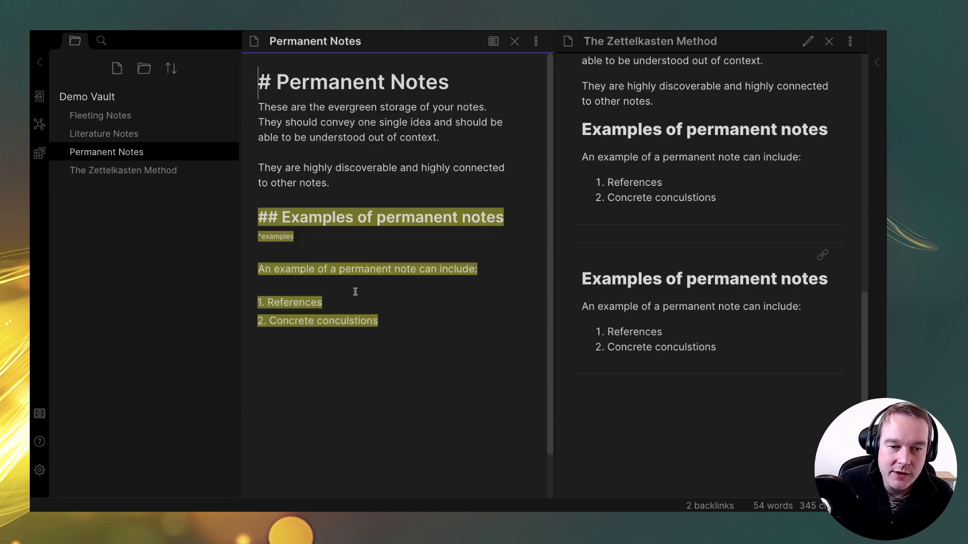
pyautogui.moveTo(259, 238); pyautogui.dragTo(294, 239)
pyautogui.click(313, 240)
pyautogui.click(134, 174)
pyautogui.click(388, 256)
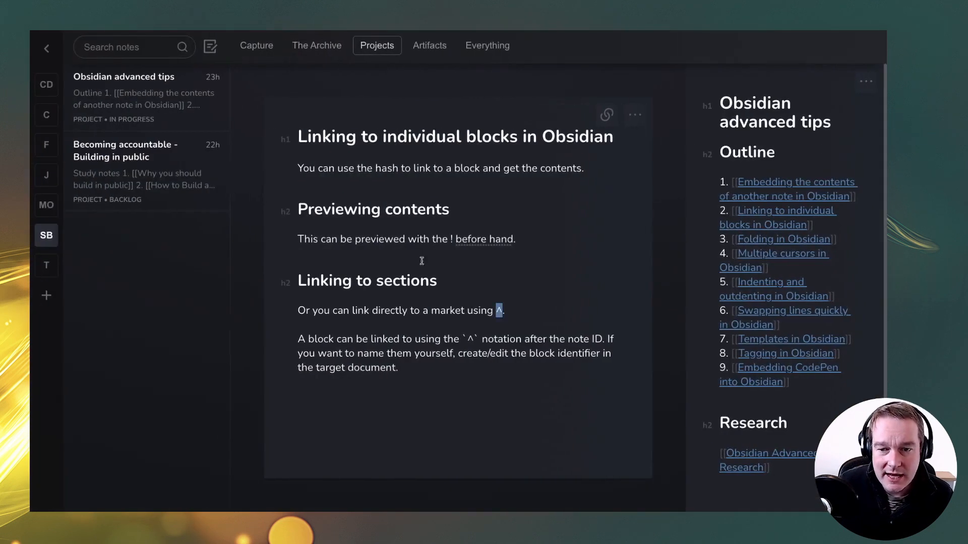
# In the separate project notes app, open "Folding in Obsidian" from the outline and read what folding does and its uses.
pyautogui.click(770, 240)
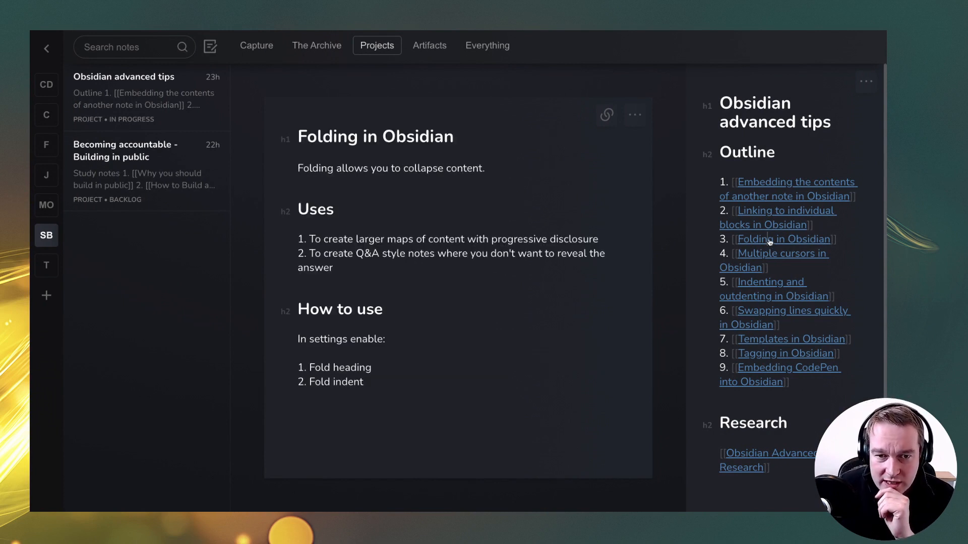
pyautogui.moveTo(309, 168); pyautogui.dragTo(473, 168)
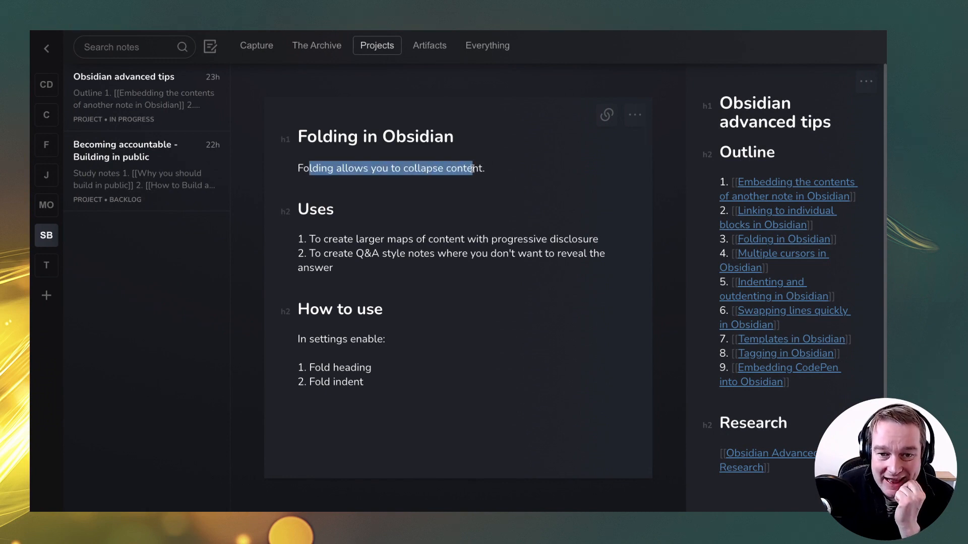
pyautogui.moveTo(308, 239); pyautogui.dragTo(486, 240)
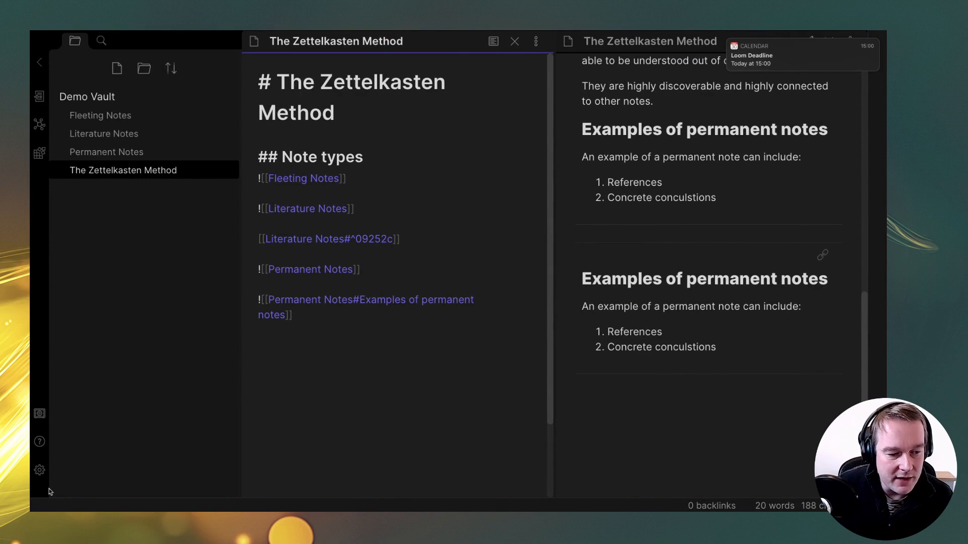
# Back in Obsidian, open the editor settings and dismiss the Loom Deadline calendar notification.
pyautogui.click(40, 469)
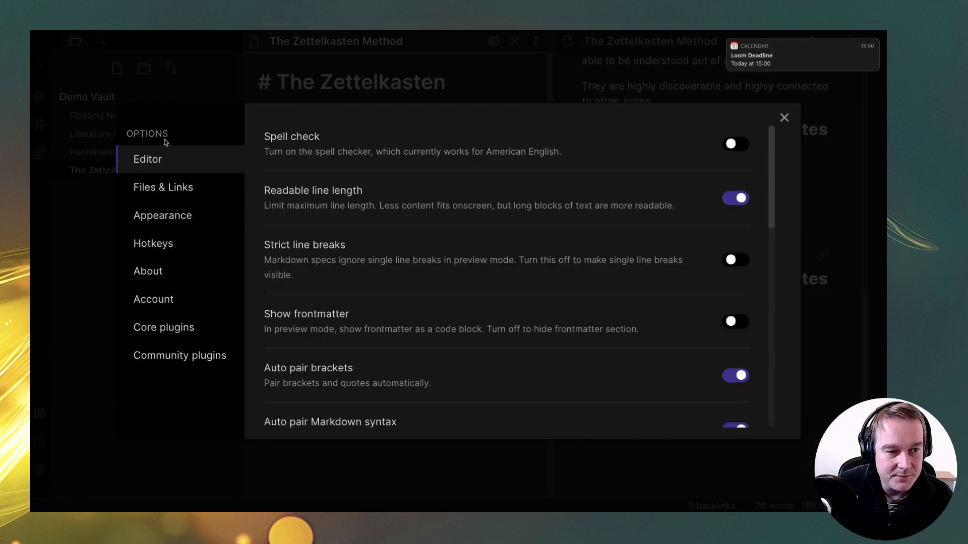
pyautogui.scroll(-7, 393, 323)
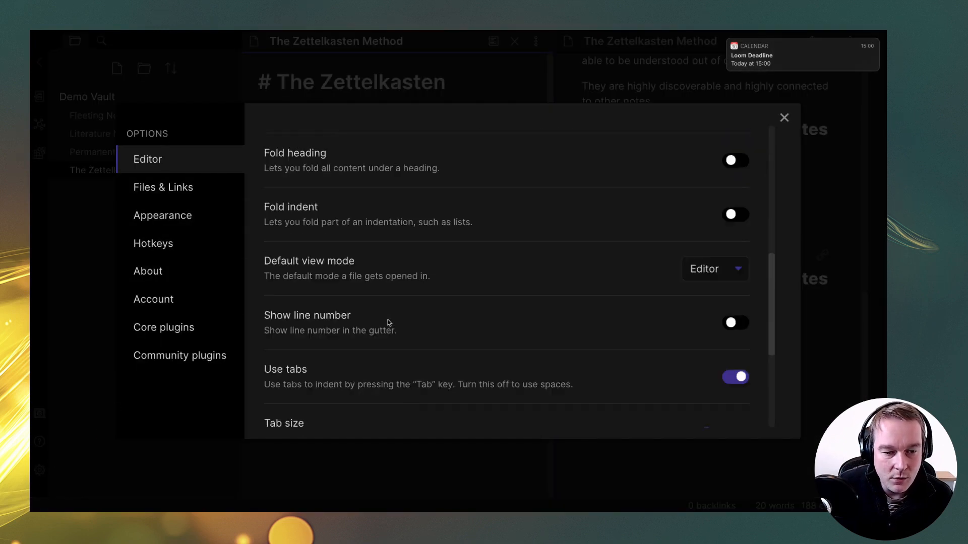
pyautogui.scroll(-2, 388, 323)
pyautogui.moveTo(870, 48)
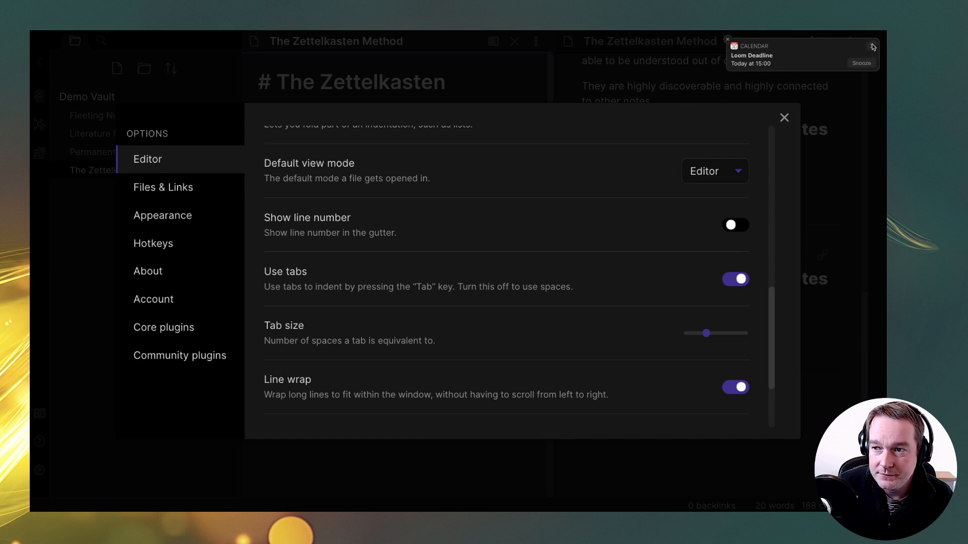
pyautogui.click(728, 40)
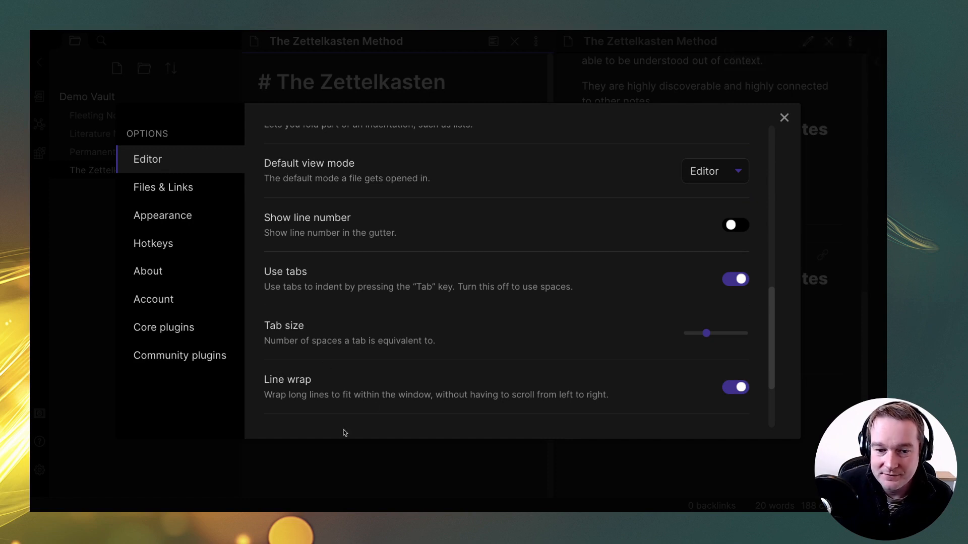
# Enable the Fold heading and Fold indent options and close the settings.
pyautogui.scroll(-2, 358, 404)
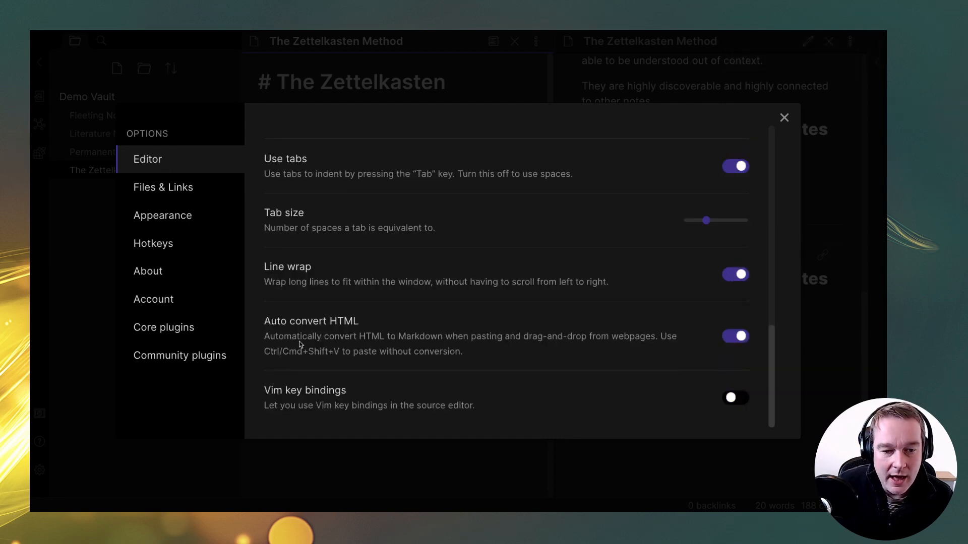
pyautogui.scroll(5, 301, 343)
pyautogui.scroll(-1, 318, 330)
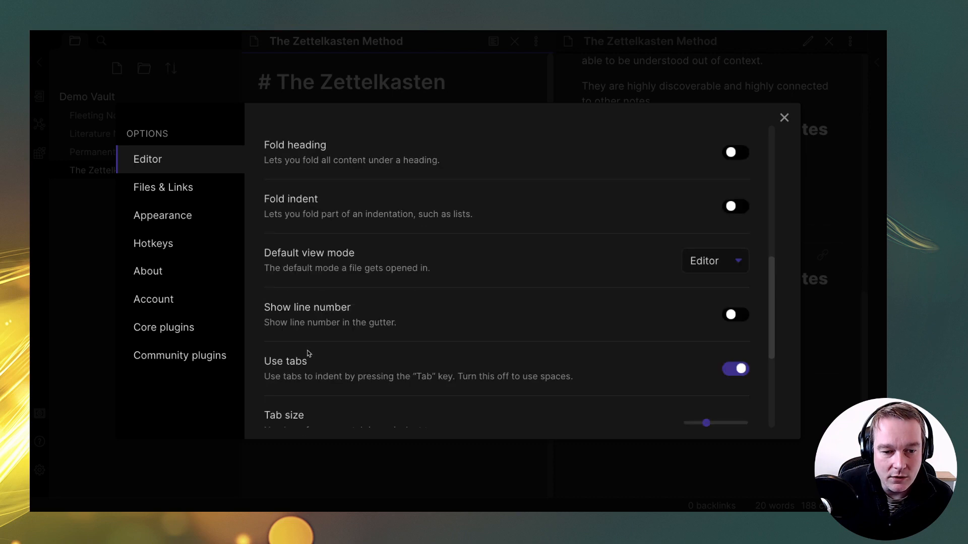
pyautogui.scroll(4, 314, 331)
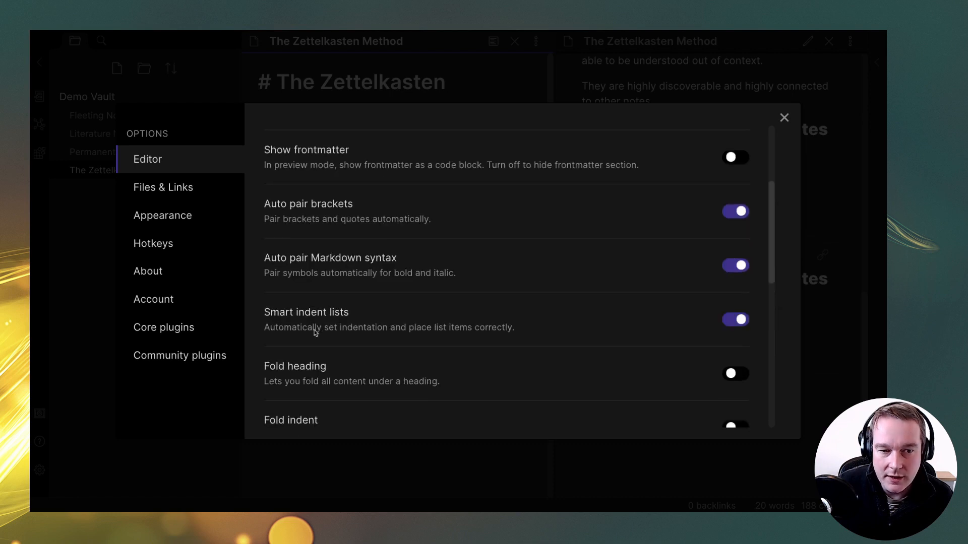
pyautogui.scroll(3, 314, 332)
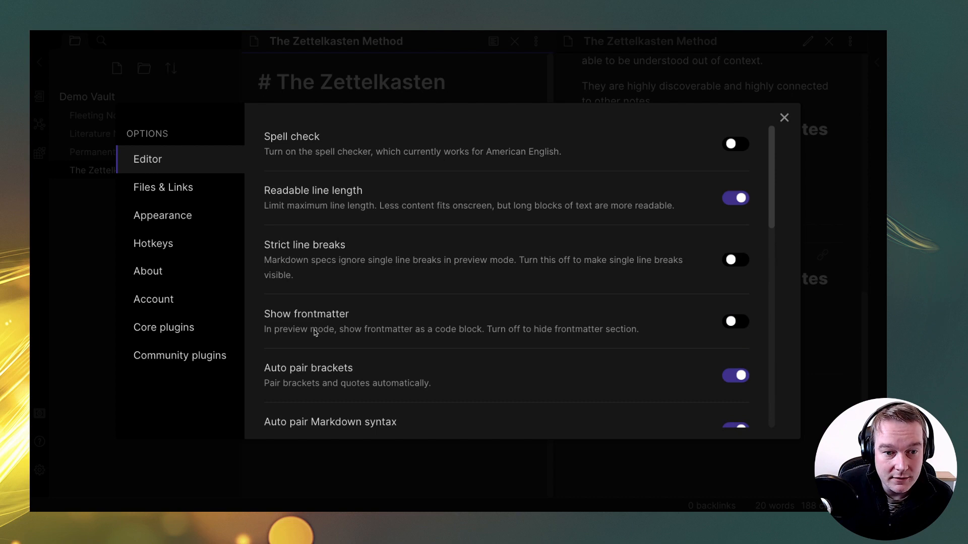
pyautogui.scroll(-5, 314, 332)
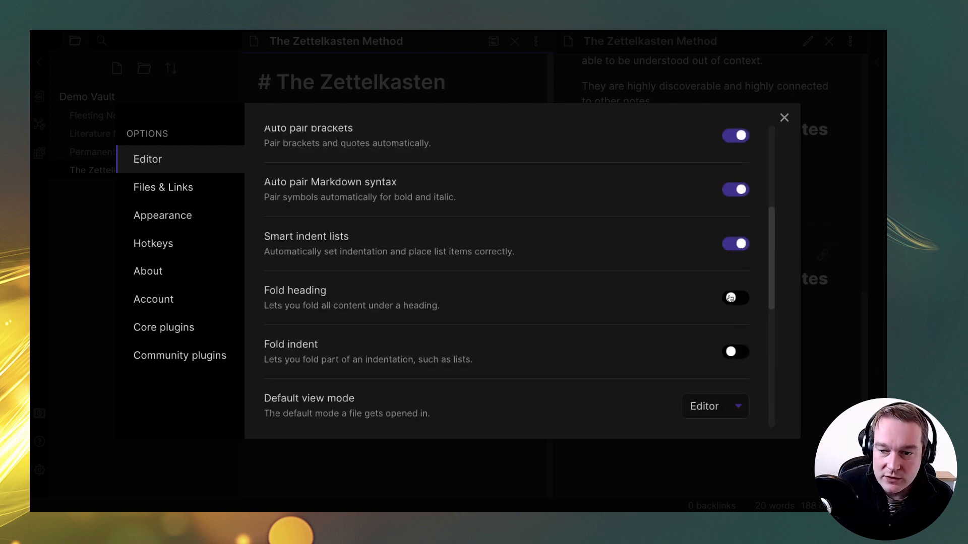
pyautogui.click(731, 297)
pyautogui.click(732, 351)
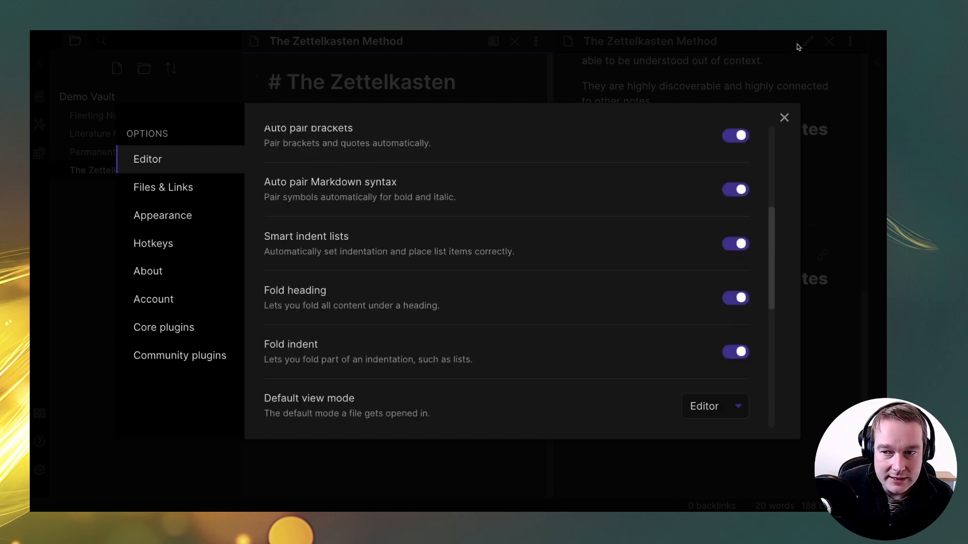
pyautogui.click(784, 118)
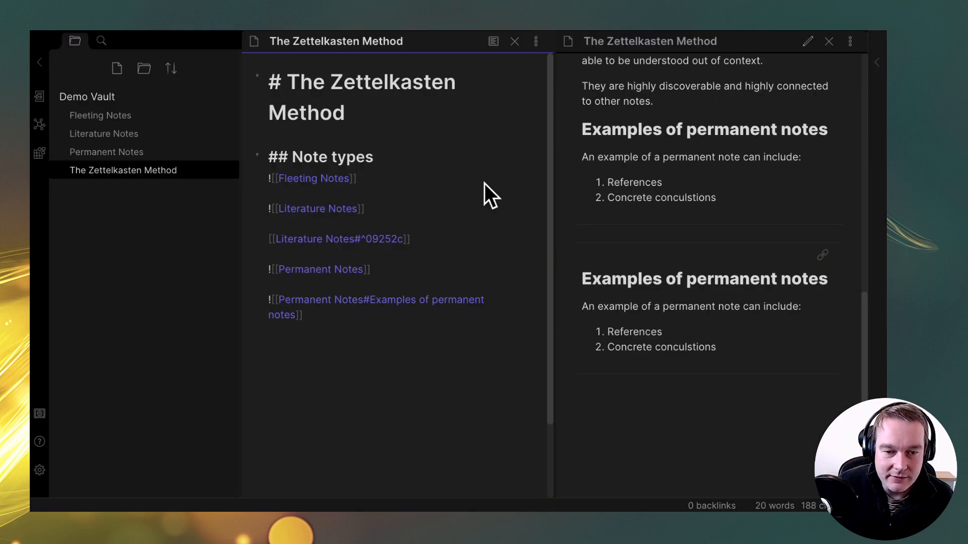
# Create a new note named "Book Outline" and begin it with the second-level heading "Example book outline".
pyautogui.click(117, 68)
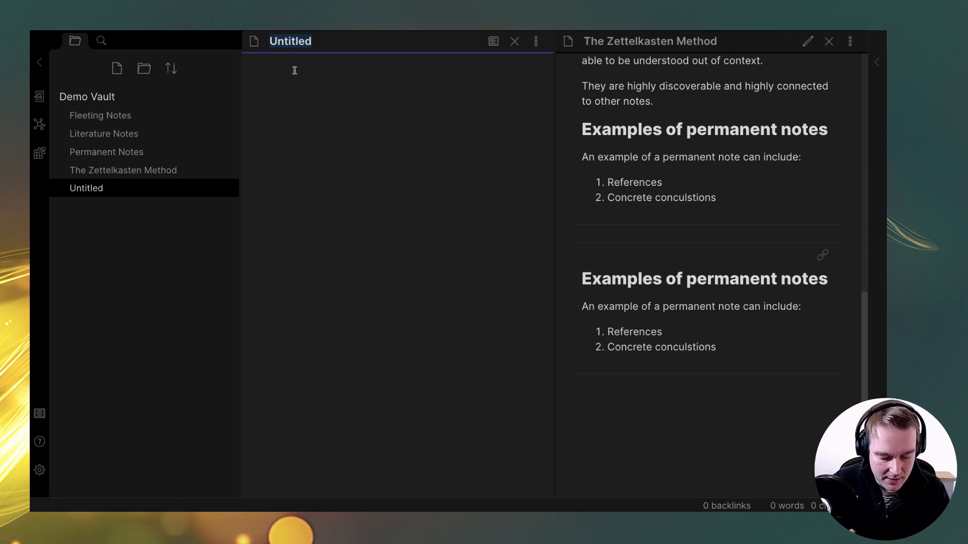
pyautogui.write('Book Outline')
pyautogui.press('Return')
pyautogui.write('## ')
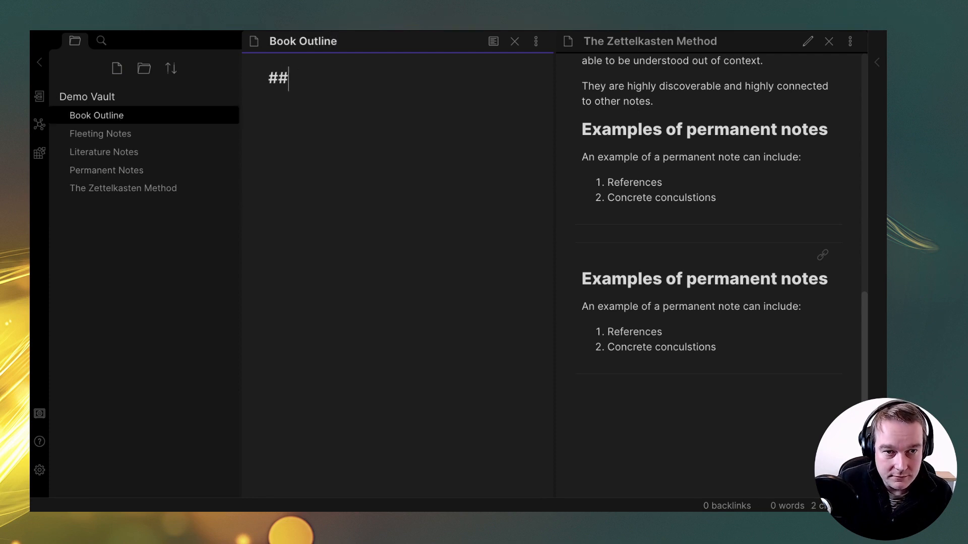
pyautogui.write('Example book outline')
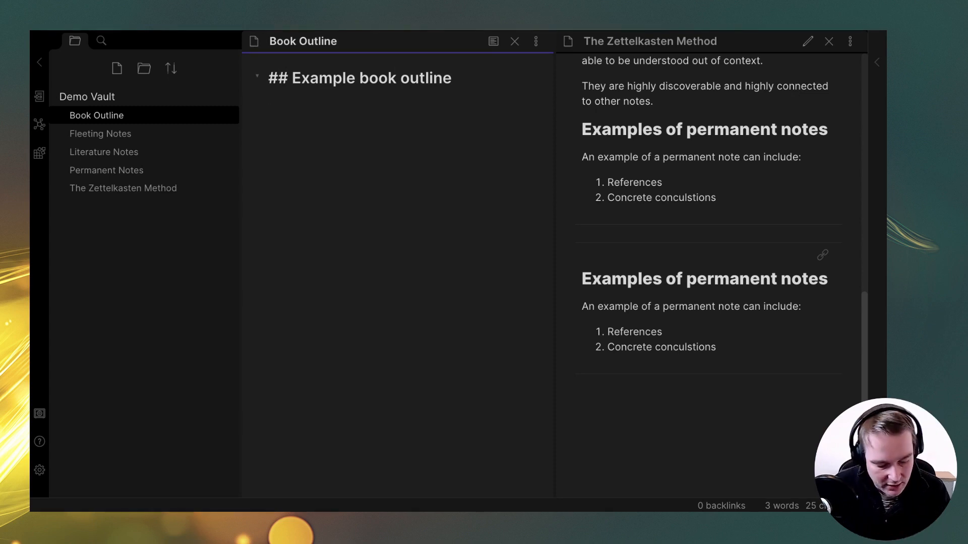
# Add a second-level heading "Entrepreneurship" below "Example book outline", separated by a blank line.
pyautogui.press('Return')
pyautogui.press('Return')
pyautogui.write('## E')
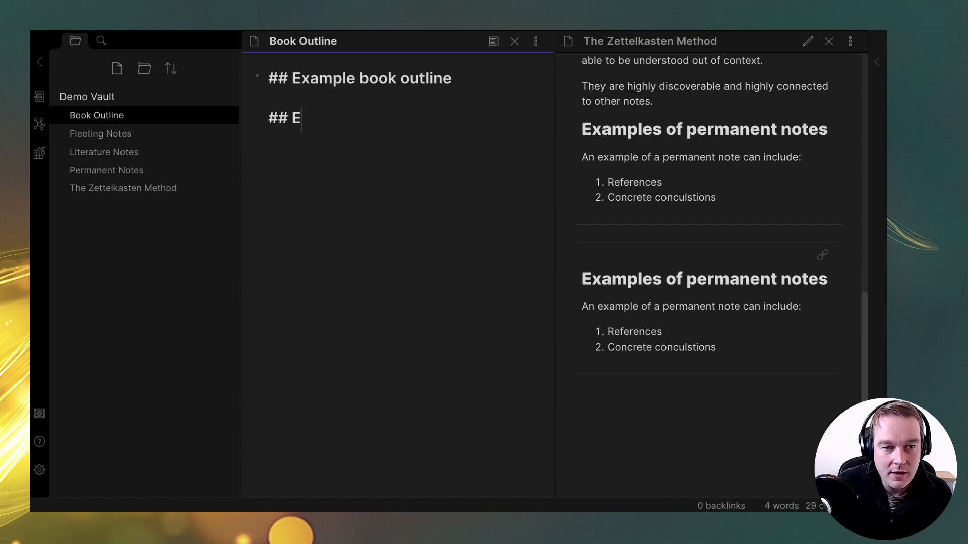
pyautogui.write('ntrepreneurship')
pyautogui.press('Return')
pyautogui.write('Outline')
pyautogui.press('BackSpace')
pyautogui.press('BackSpace')
pyautogui.press('BackSpace')
pyautogui.press('BackSpace')
pyautogui.press('BackSpace')
pyautogui.press('BackSpace')
pyautogui.press('BackSpace')
pyautogui.write('**')
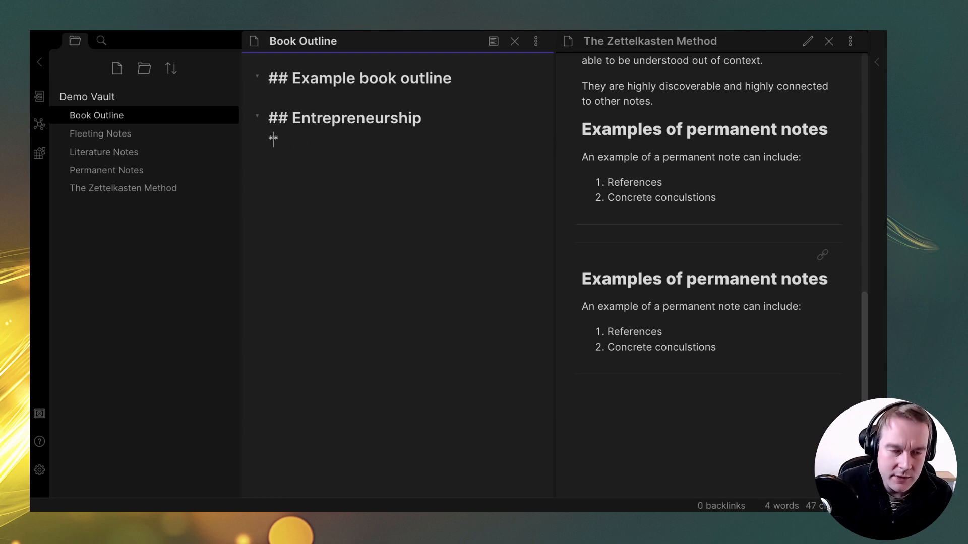
pyautogui.press('BackSpace')
pyautogui.press('BackSpace')
# Start a bulleted list under Entrepreneurship with the items "Introduction" and "Choosing your business idea".
pyautogui.write('* ')
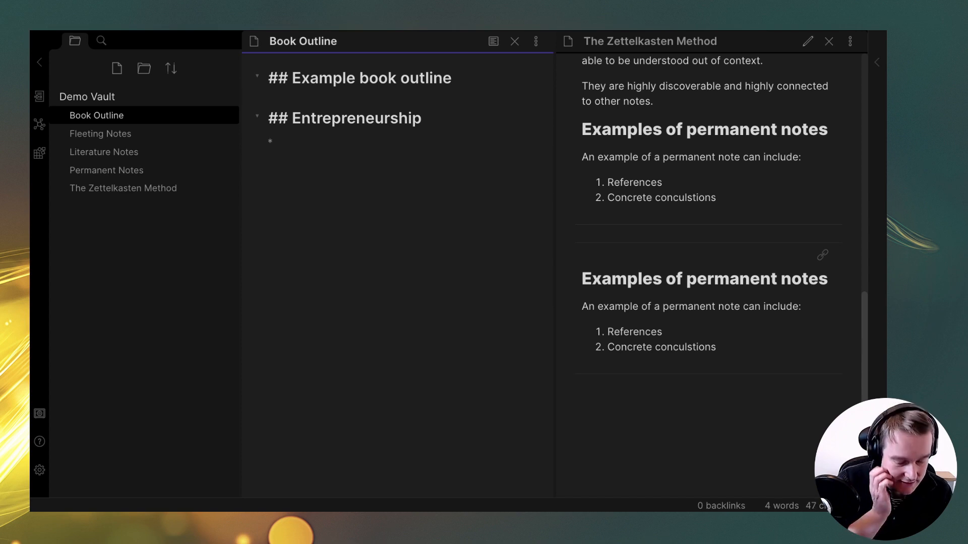
pyautogui.write('Intr')
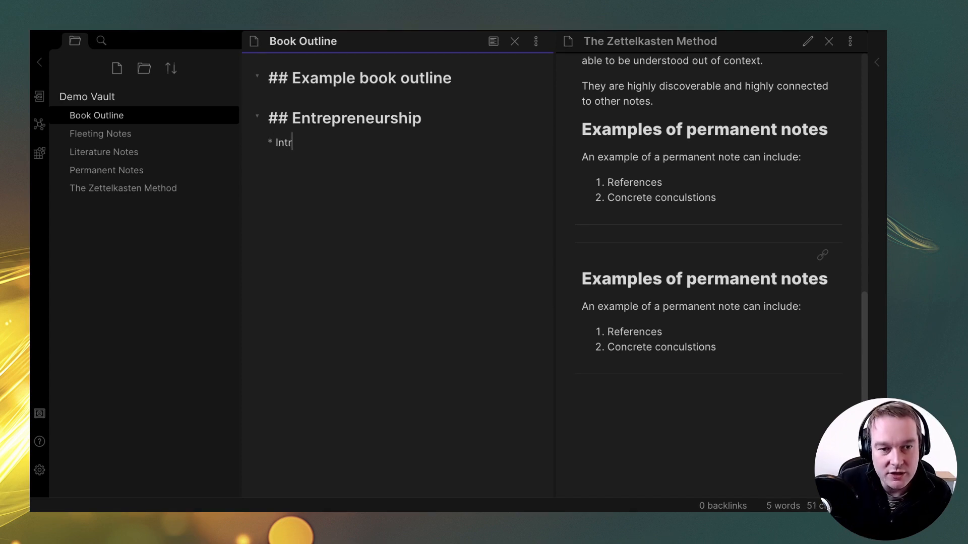
pyautogui.write('oduction')
pyautogui.press('Return')
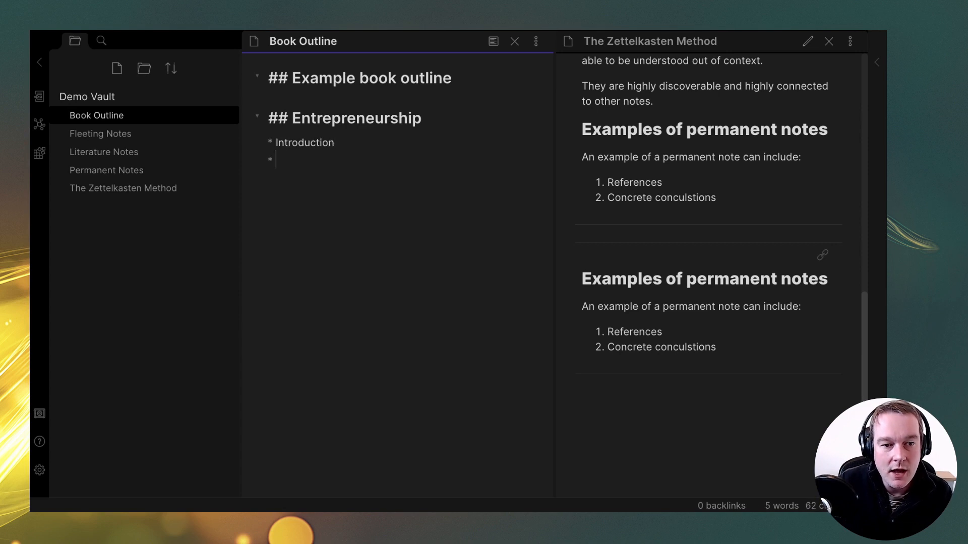
pyautogui.write('Choosing your business idea')
pyautogui.press('Return')
# Nest the bullets "Market research" and "Inveterviews" under "Choosing your business idea".
pyautogui.press('Tab')
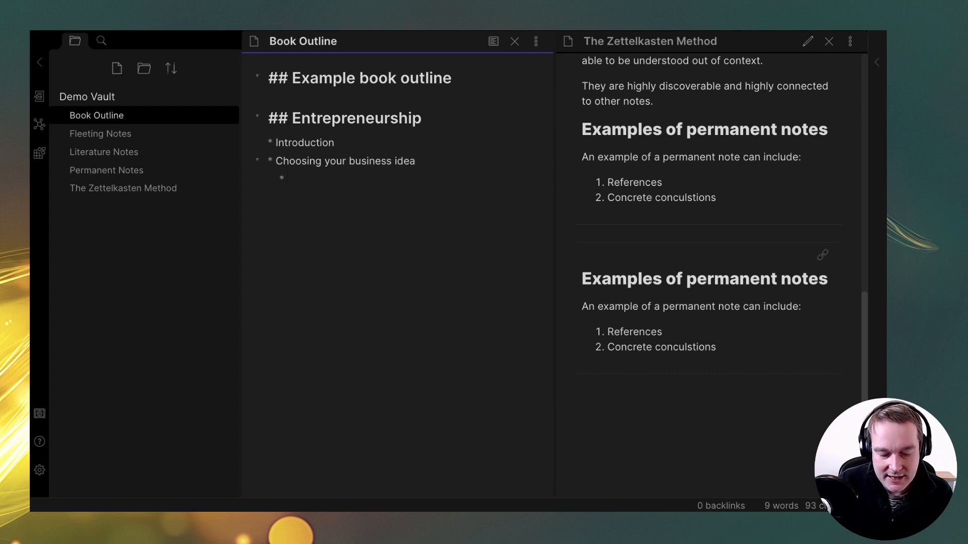
pyautogui.write('Market rese')
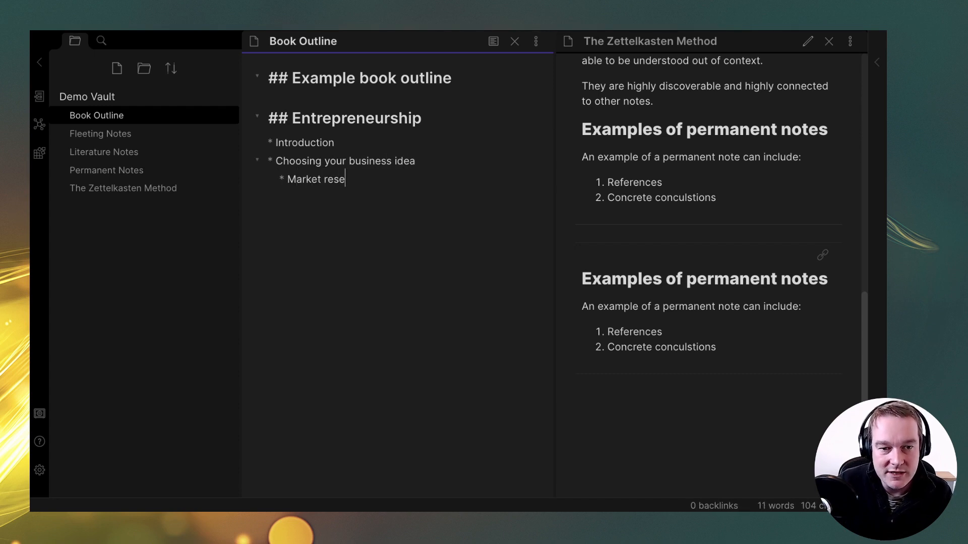
pyautogui.write('arch')
pyautogui.press('Return')
pyautogui.write('Inveterviews')
pyautogui.press('Return')
# Add the top-level bullet "Building a minimimum viable product" below the nested "Inveterviews" bullet.
pyautogui.hotkey('shift', 'Tab')
pyautogui.write('Building')
pyautogui.press('BackSpace')
pyautogui.press('BackSpace')
pyautogui.press('BackSpace')
pyautogui.press('BackSpace')
pyautogui.press('BackSpace')
pyautogui.press('BackSpace')
pyautogui.press('BackSpace')
pyautogui.write('uilding a minimimum ')
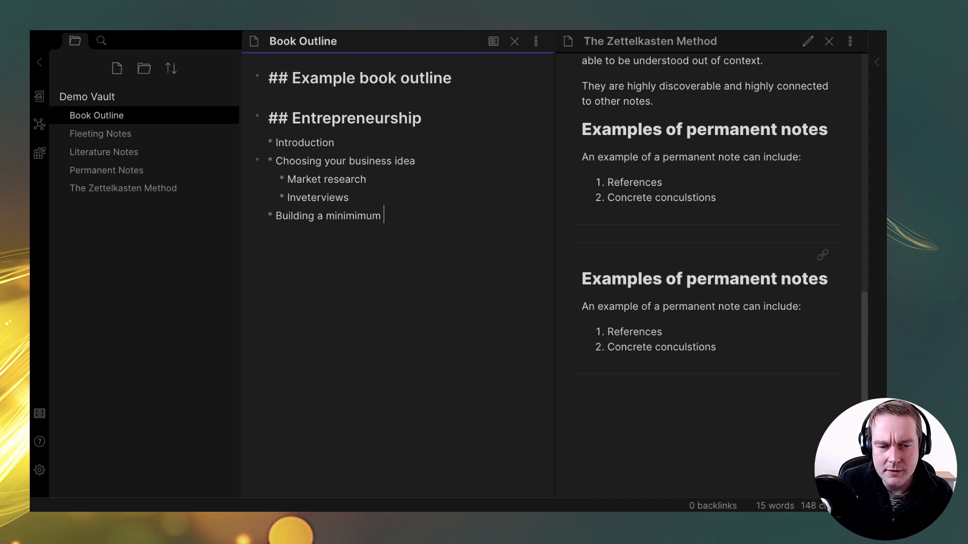
pyautogui.write('viable product')
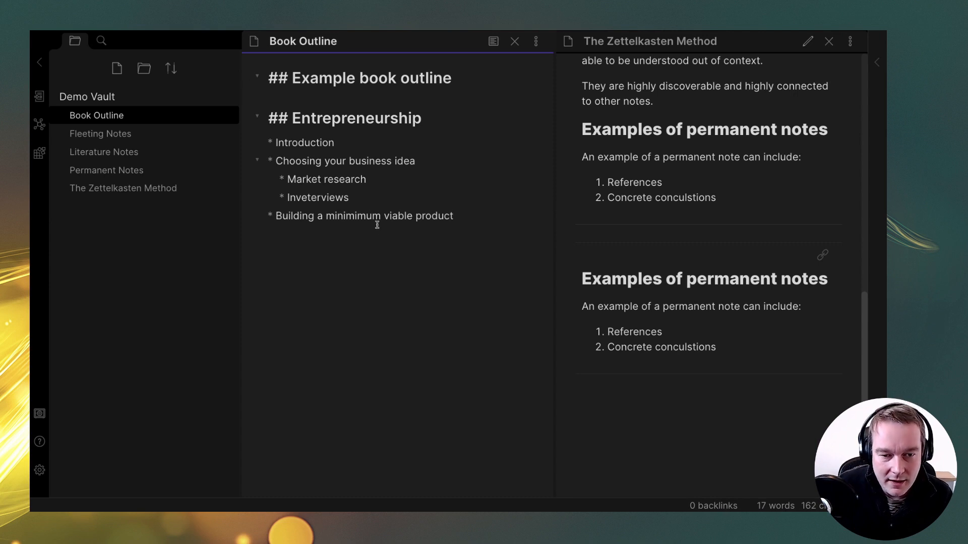
# Edit the misspelled word in the "viable product" bullet so it reads "mininimum".
pyautogui.click(352, 216)
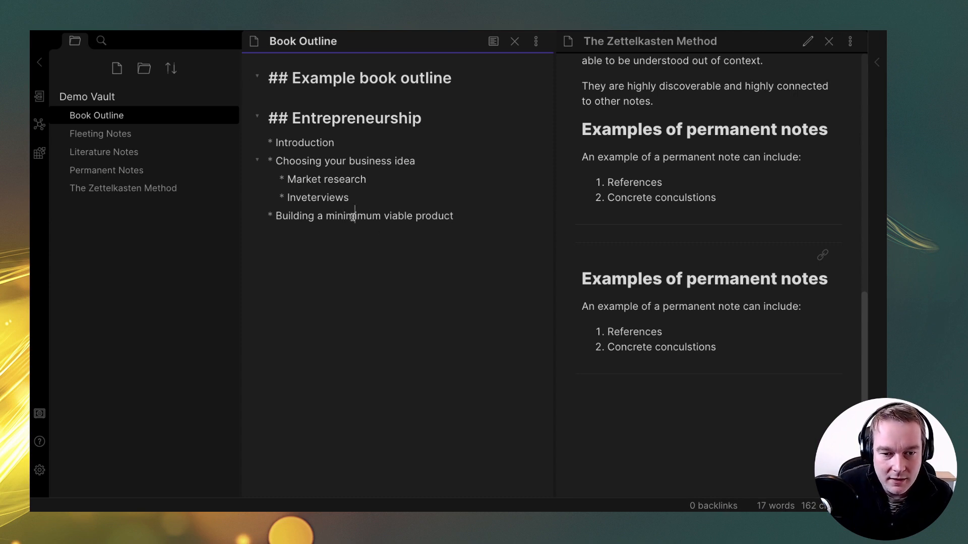
pyautogui.press('BackSpace')
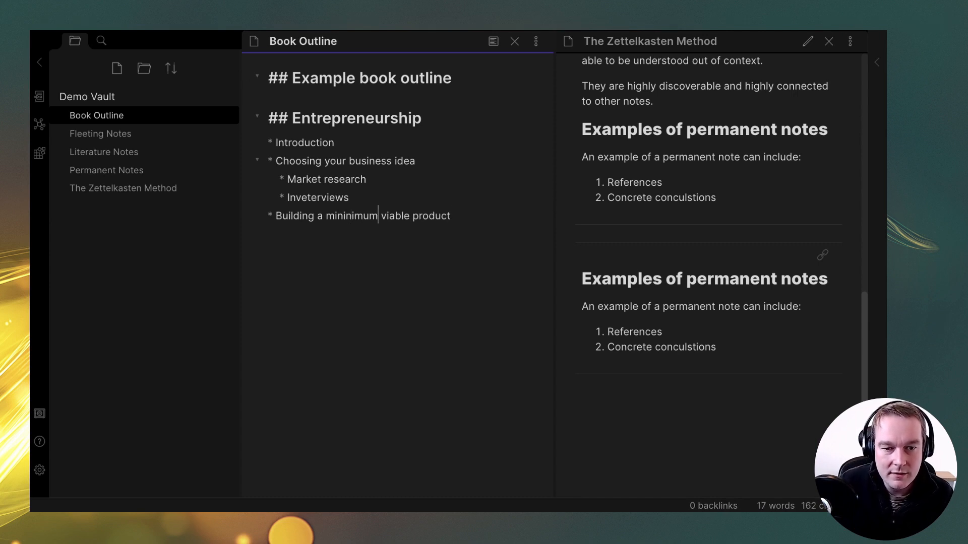
pyautogui.doubleClick(352, 217)
pyautogui.click(469, 216)
# Nest the bullets "Chooing a tech stack", "Getting early feedback" and "Learn startup homepage" under "Building a mininimum viable product".
pyautogui.press('Return')
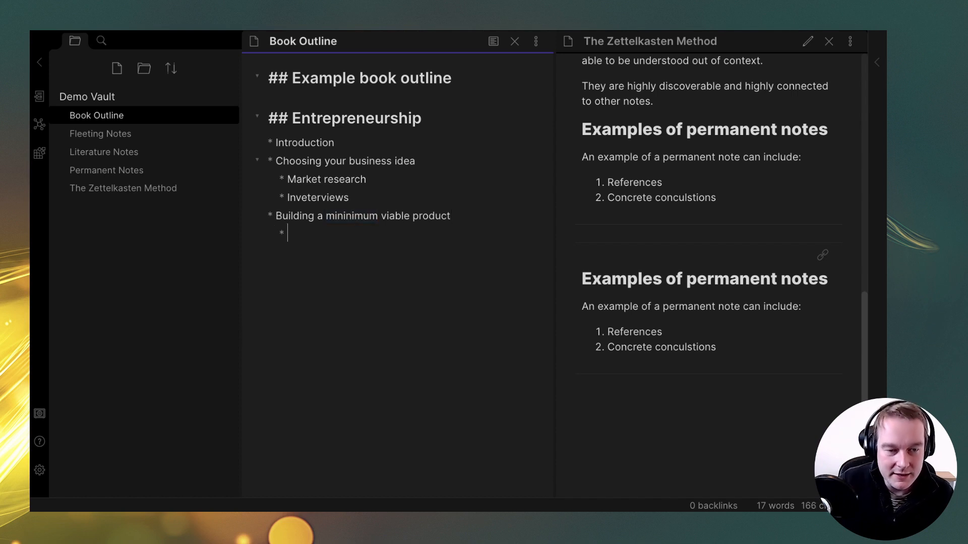
pyautogui.write('Choo')
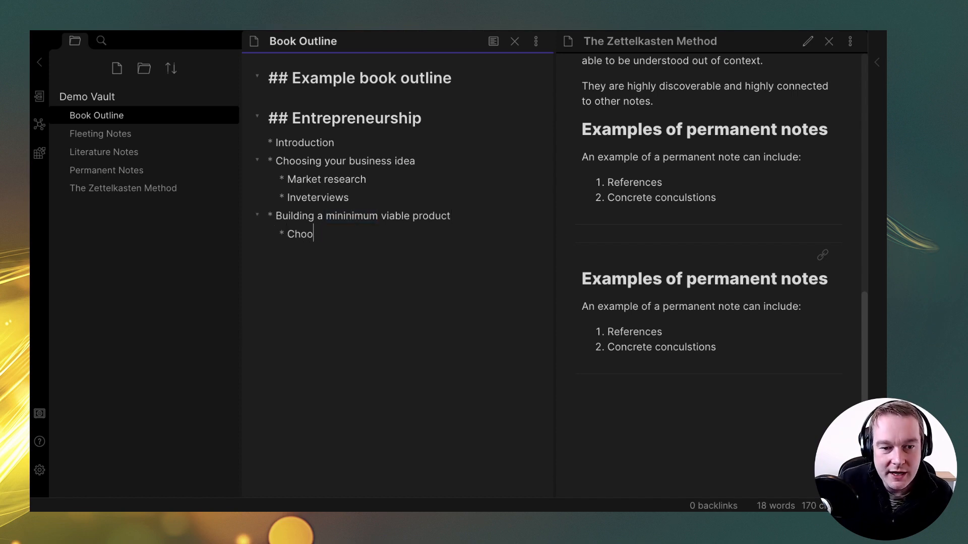
pyautogui.write('sing a tech stack')
pyautogui.press('Return')
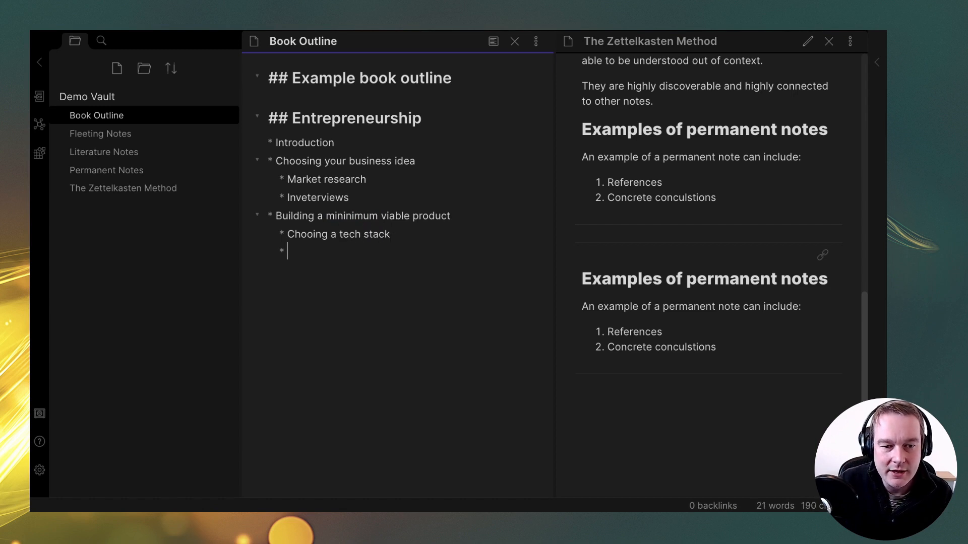
pyautogui.write('Get')
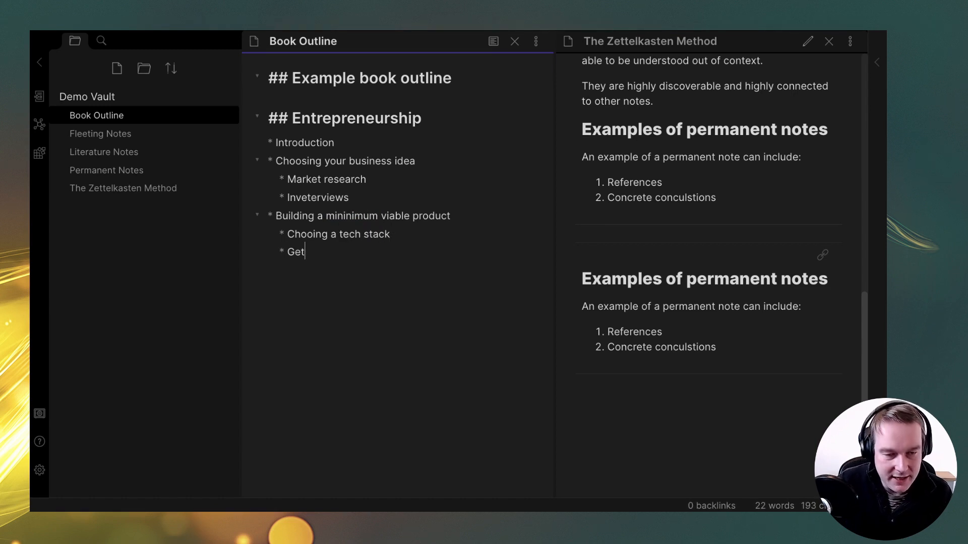
pyautogui.write('ting early feedback')
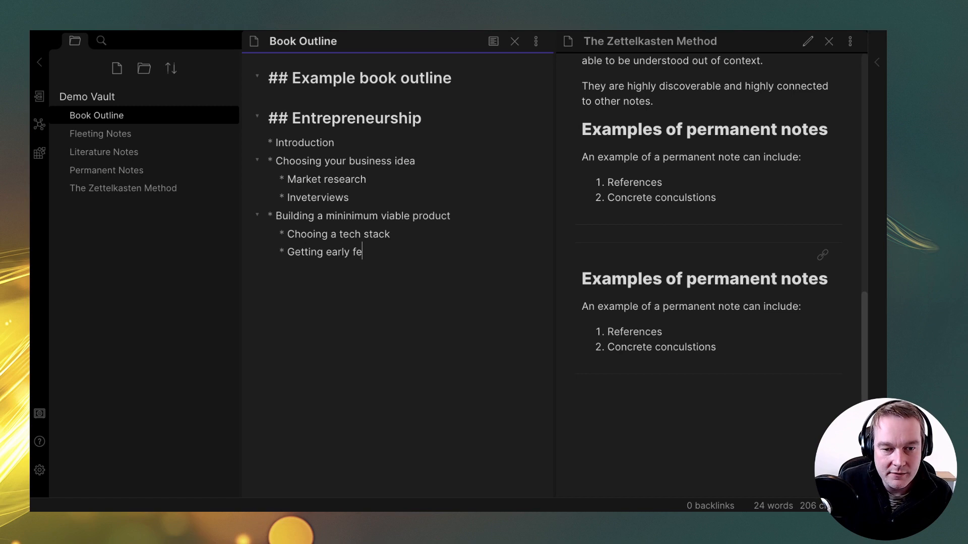
pyautogui.press('Return')
pyautogui.write('Learn startup homepage')
pyautogui.press('Return')
pyautogui.press('BackSpace')
pyautogui.press('BackSpace')
pyautogui.press('BackSpace')
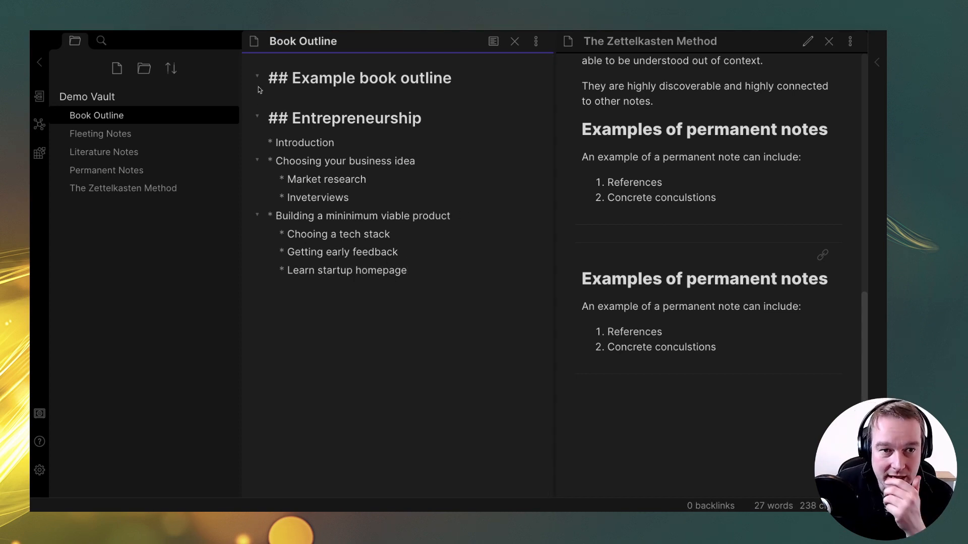
# Fold the sub-bullets of "Building a mininimum viable product" and "Choosing your business idea", and unfold them again.
pyautogui.click(258, 216)
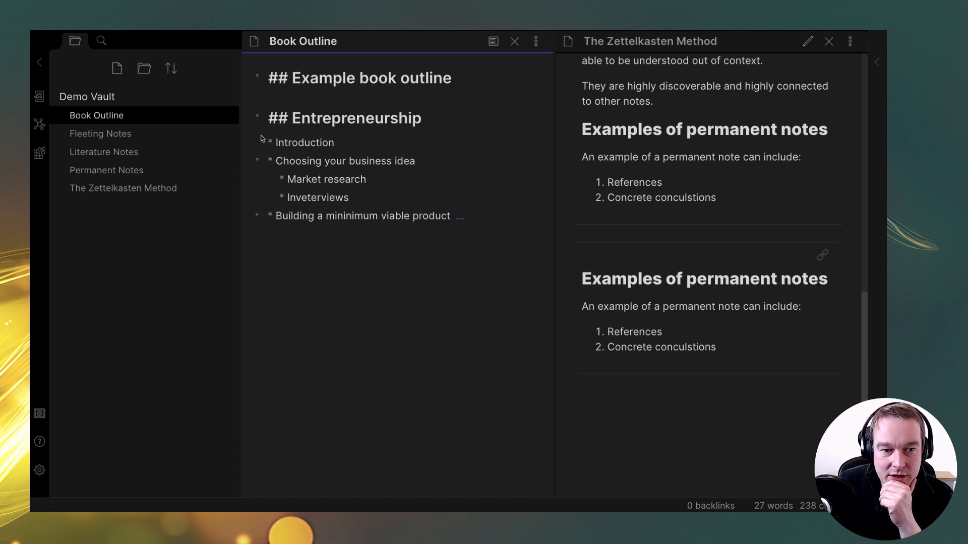
pyautogui.click(259, 162)
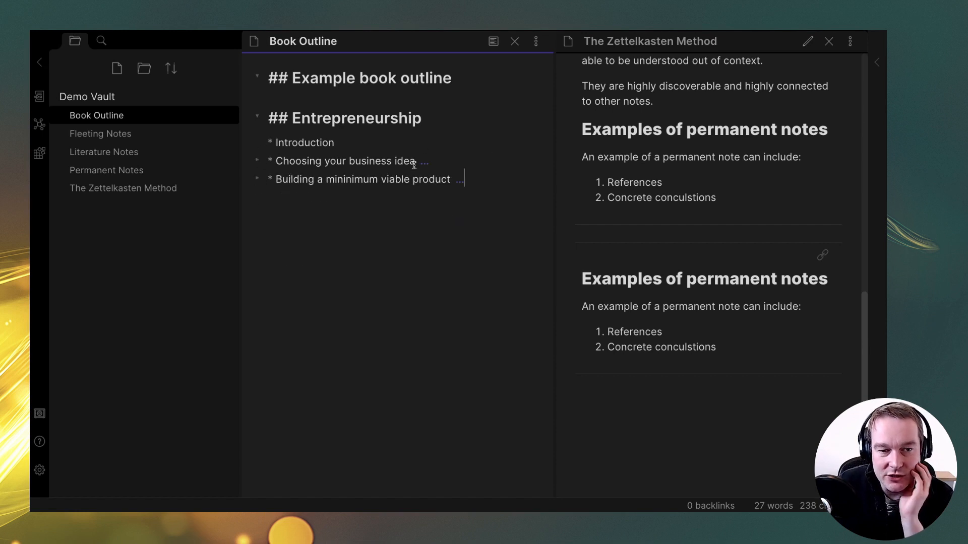
pyautogui.click(257, 180)
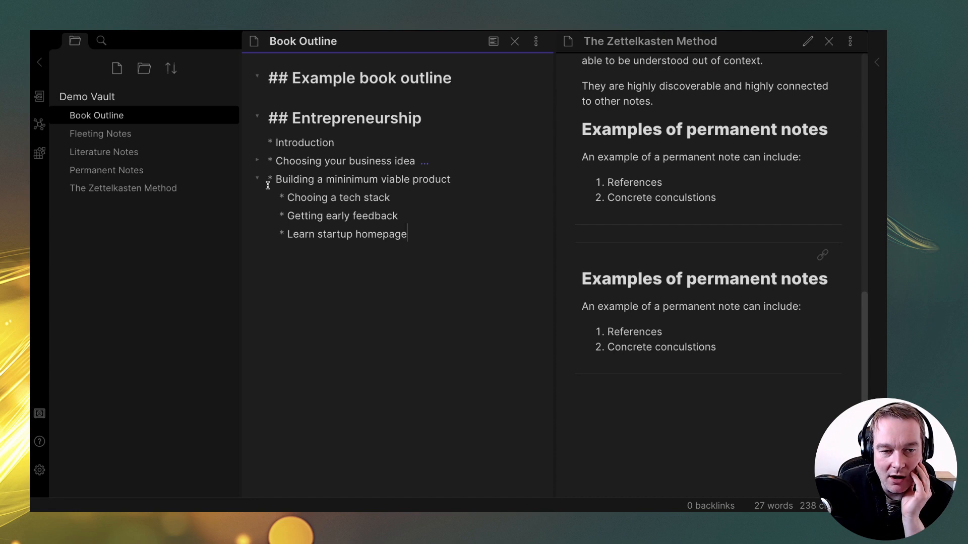
pyautogui.click(257, 162)
# Fold and unfold the "Entrepreneurship" heading and the "Example book outline" heading.
pyautogui.click(257, 117)
pyautogui.click(257, 116)
pyautogui.click(258, 77)
pyautogui.click(259, 76)
# Collapse both parent bullets again and expand each one from the ellipsis after its text.
pyautogui.click(257, 160)
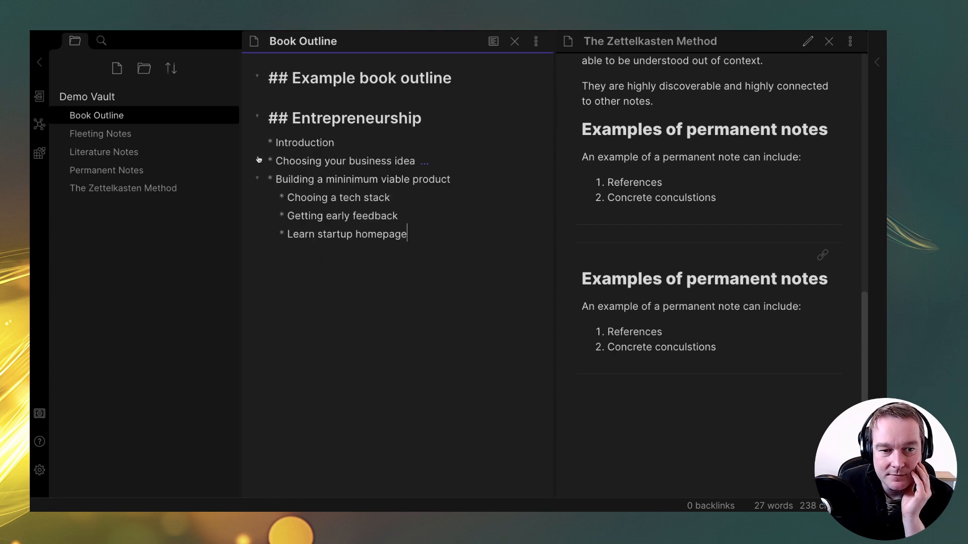
pyautogui.click(257, 179)
pyautogui.click(425, 166)
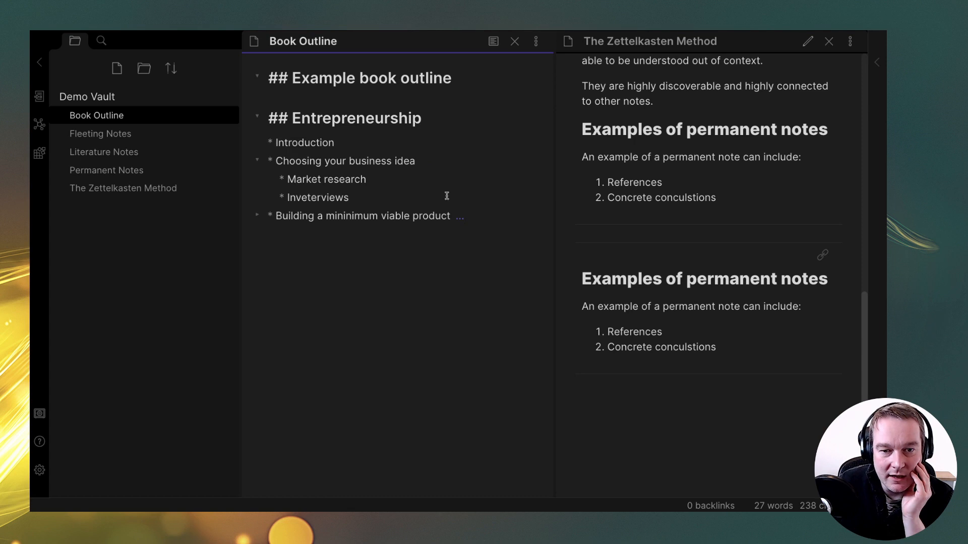
pyautogui.click(458, 217)
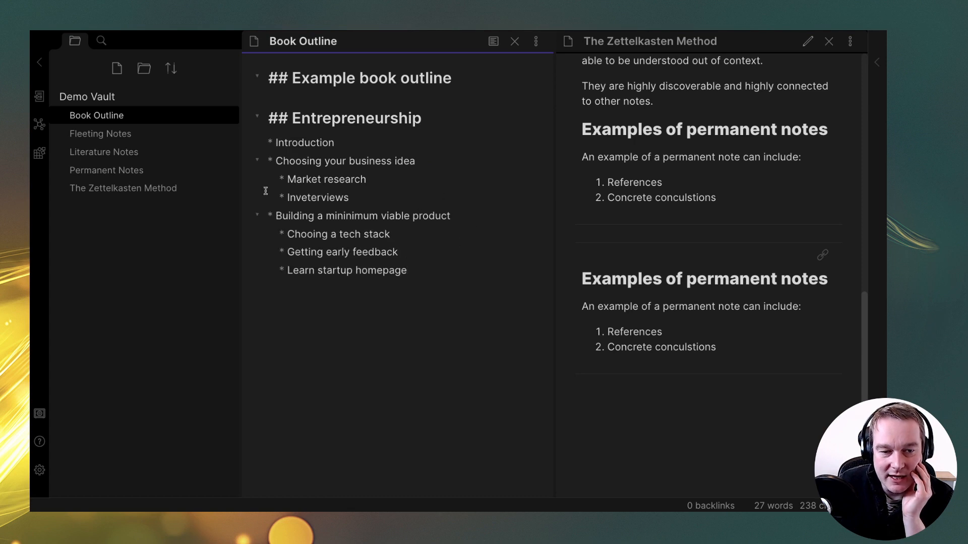
# Fold both parent bullets in the editor and reopen the Book Outline note in the remaining preview pane.
pyautogui.click(257, 216)
pyautogui.click(257, 161)
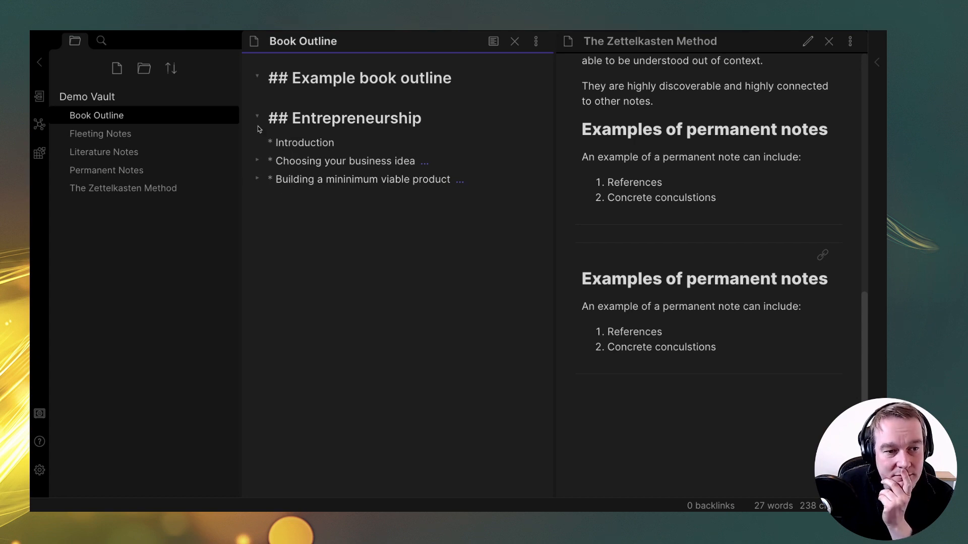
pyautogui.click(517, 44)
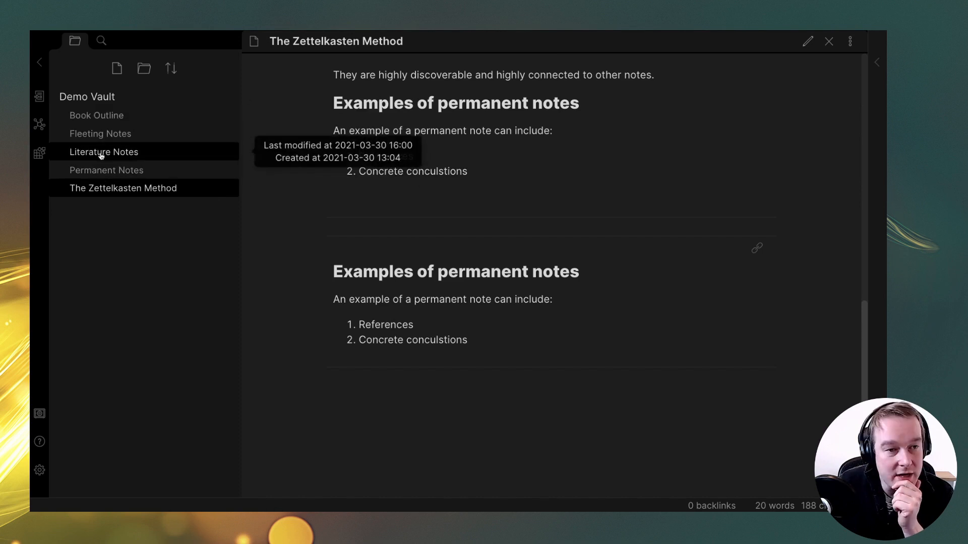
pyautogui.click(96, 115)
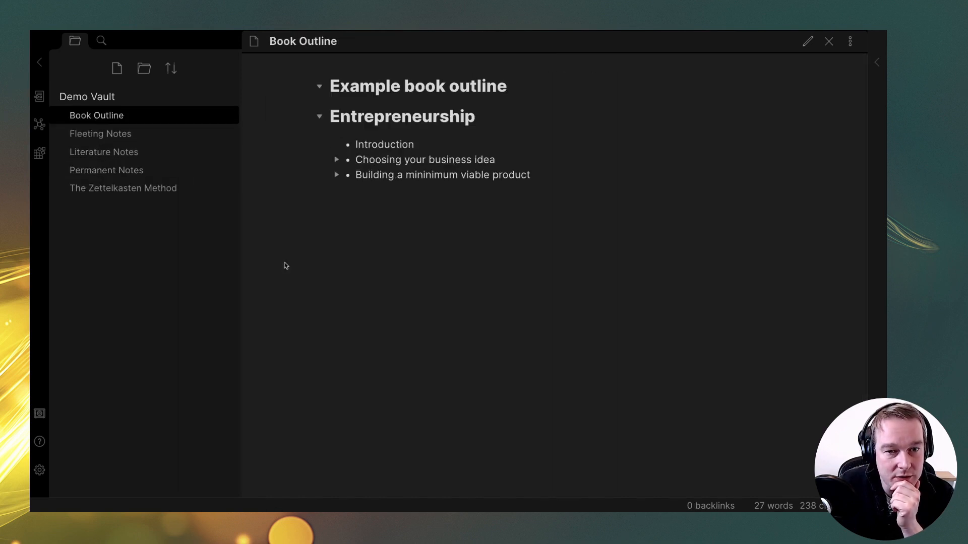
# Unfold and refold the two parent bullets in the preview of Book Outline.
pyautogui.click(336, 176)
pyautogui.click(337, 159)
pyautogui.click(337, 160)
pyautogui.click(335, 176)
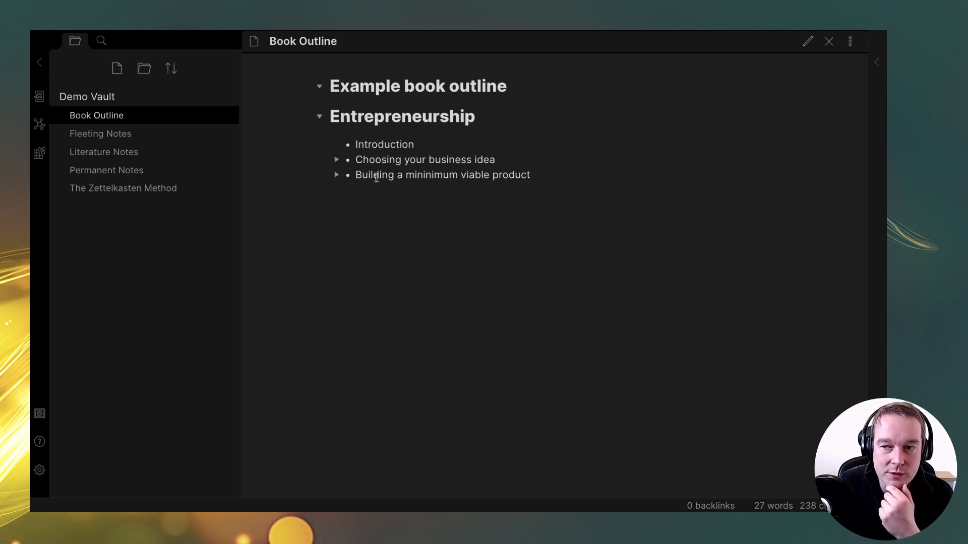
# Expand both parent bullets in the preview and switch the Book Outline note to editing mode.
pyautogui.click(336, 175)
pyautogui.click(336, 160)
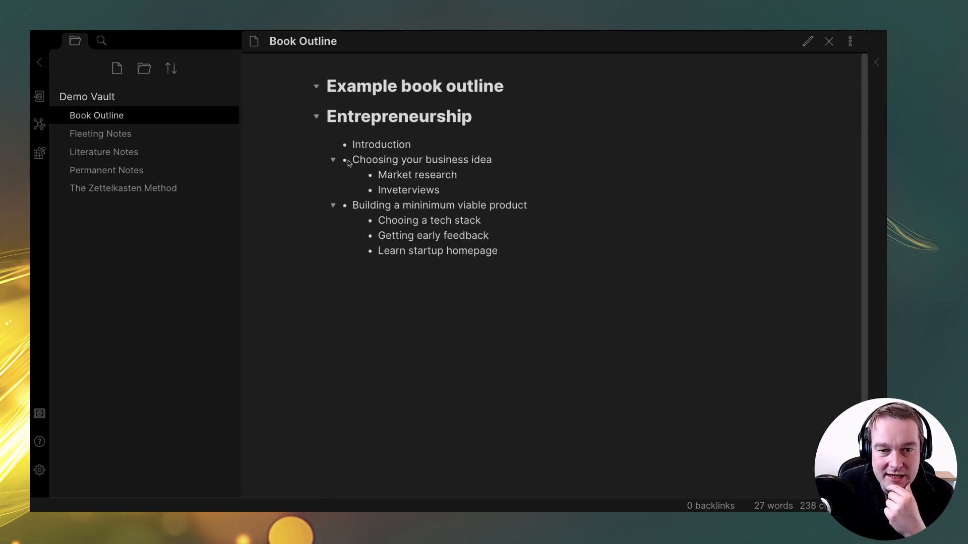
pyautogui.click(807, 41)
pyautogui.click(808, 41)
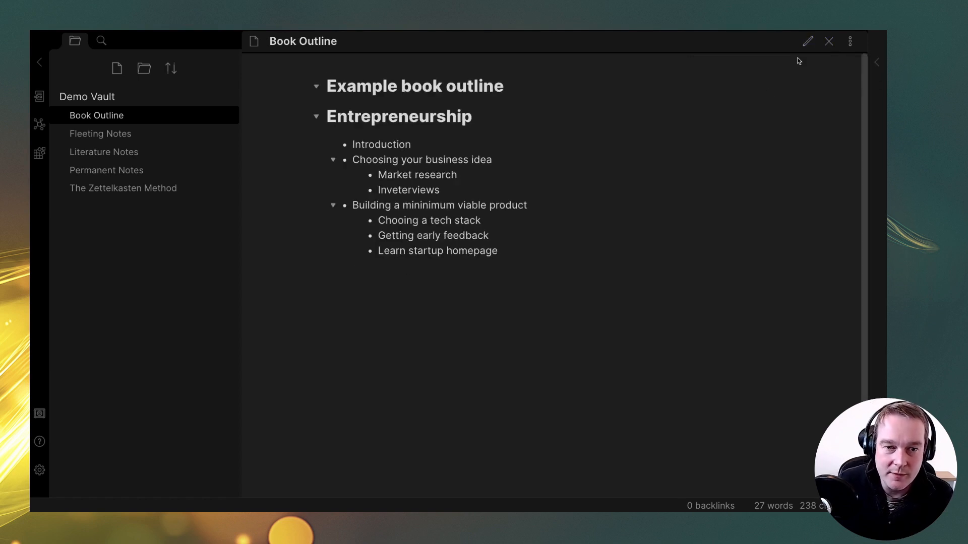
pyautogui.click(807, 43)
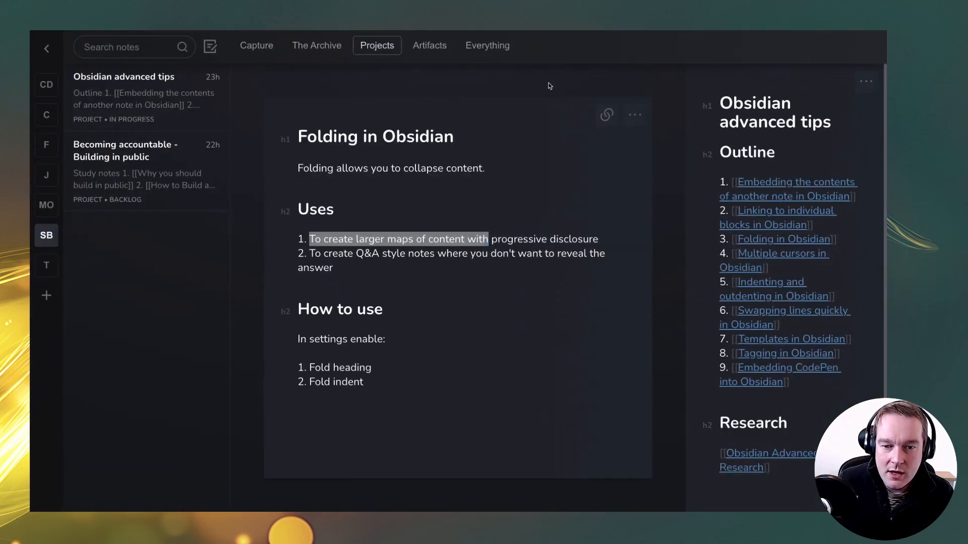
# Switch to the notes app with the "Obsidian advanced tips" outline and open the linked note "Multiple cursors in Obsidian".
pyautogui.click(559, 280)
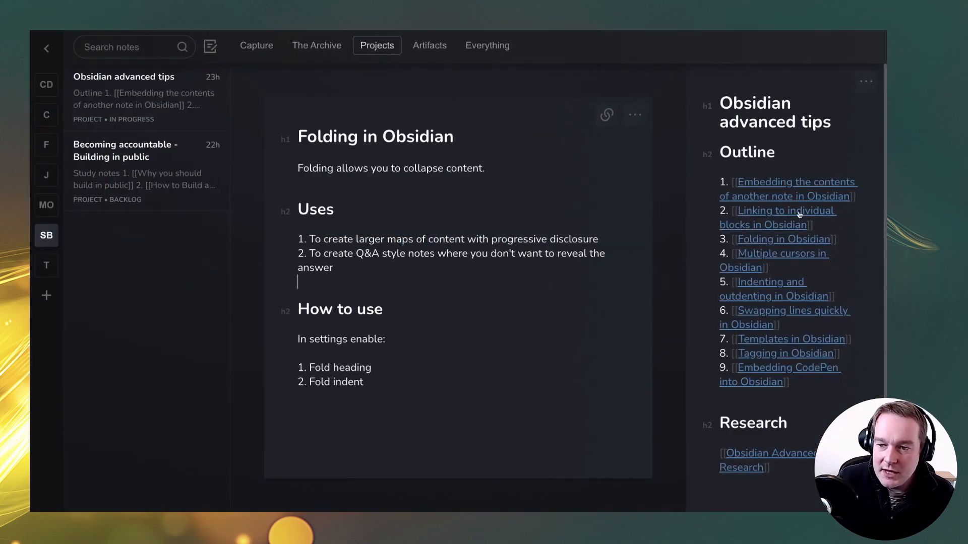
pyautogui.click(789, 257)
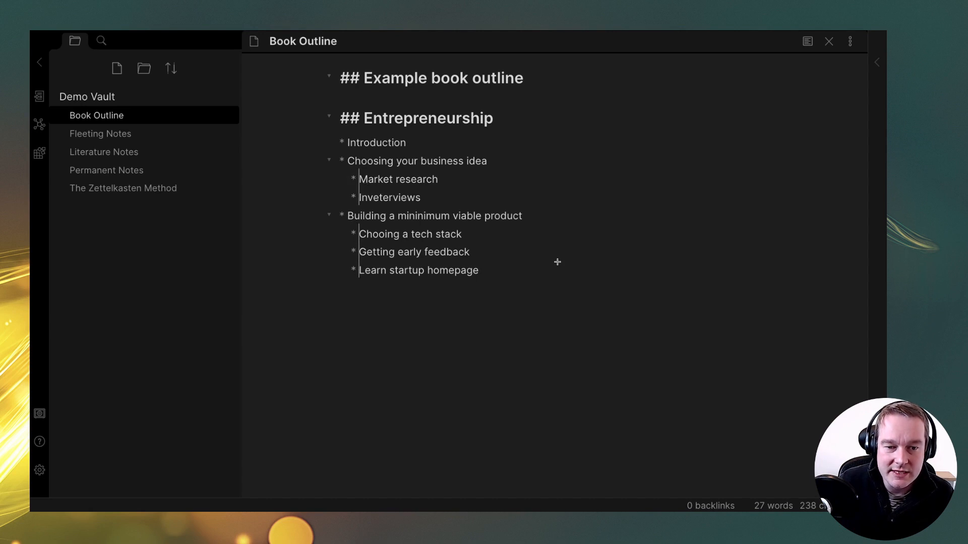
# Back in Obsidian, insert "Chapter" before the text of all five nested bullets with multiple cursors, and delete it again.
pyautogui.write('Chapter:')
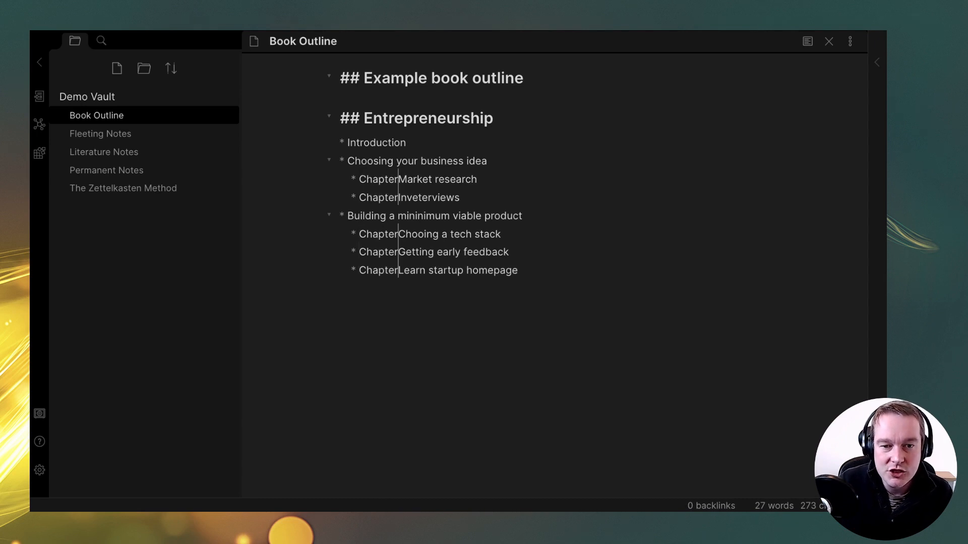
pyautogui.press('BackSpace')
pyautogui.press('BackSpace')
pyautogui.press('BackSpace')
pyautogui.press('BackSpace')
pyautogui.press('BackSpace')
pyautogui.press('BackSpace')
pyautogui.press('BackSpace')
pyautogui.press('BackSpace')
pyautogui.press('BackSpace')
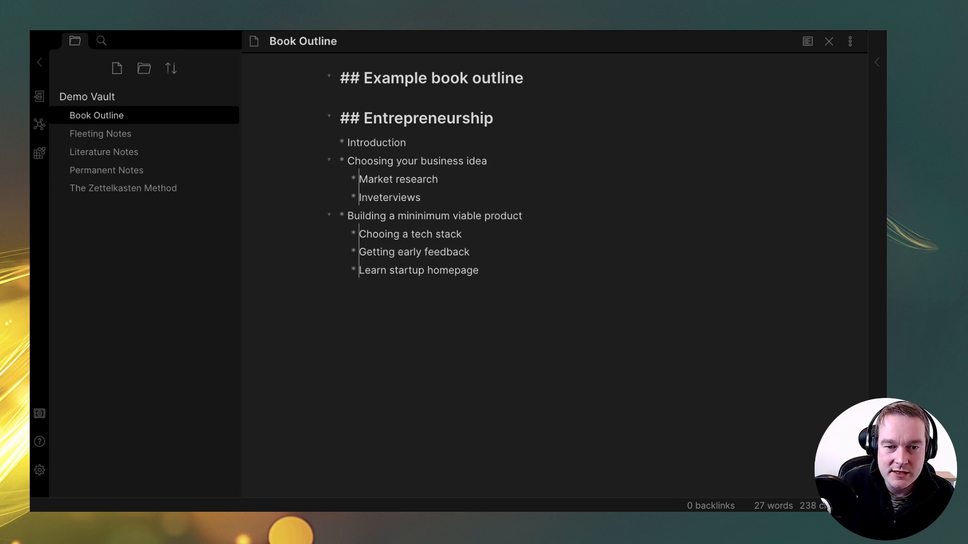
# Extend all five cursors' selections back to the line starts, and reselect the first 12 characters of each nested bullet's text.
pyautogui.hotkey('shift', 'End')
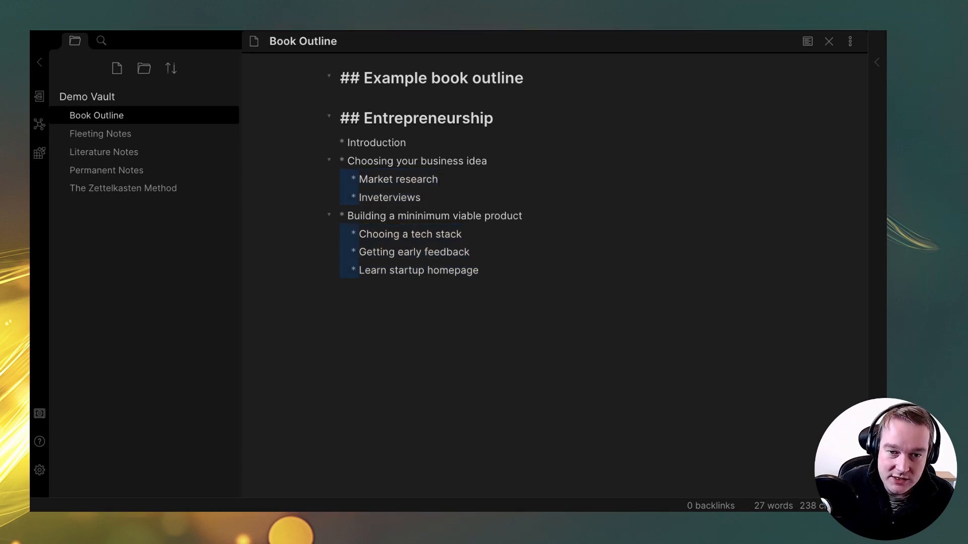
pyautogui.press('Left')
pyautogui.hotkey('shift', 'Right')
pyautogui.hotkey('shift', 'Right')
pyautogui.hotkey('shift', 'Right')
pyautogui.hotkey('shift', 'Right')
pyautogui.hotkey('shift', 'Right')
pyautogui.hotkey('shift', 'Right')
pyautogui.hotkey('shift', 'Right')
pyautogui.hotkey('shift', 'Right')
pyautogui.hotkey('shift', 'Right')
pyautogui.hotkey('shift', 'Right')
pyautogui.hotkey('shift', 'Right')
pyautogui.hotkey('shift', 'Right')
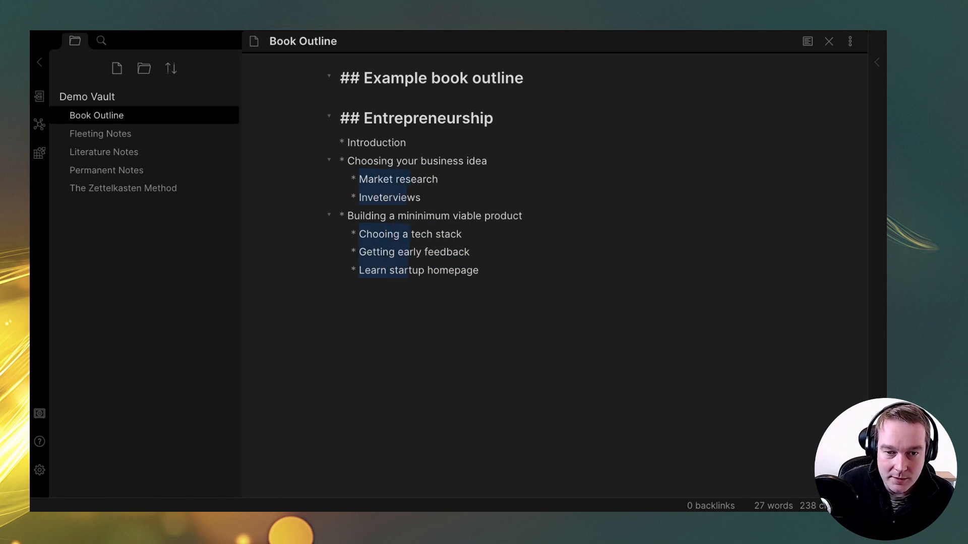
# Shrink the five selections back to nothing and return to a single cursor in the "Chooing a tech stack" bullet.
pyautogui.hotkey('shift', 'Left')
pyautogui.hotkey('shift', 'Left')
pyautogui.hotkey('shift', 'Left')
pyautogui.hotkey('shift', 'Left')
pyautogui.hotkey('shift', 'Left')
pyautogui.hotkey('shift', 'Left')
pyautogui.hotkey('shift', 'Left')
pyautogui.hotkey('shift', 'Left')
pyautogui.hotkey('shift', 'Left')
pyautogui.hotkey('shift', 'Left')
pyautogui.hotkey('shift', 'Left')
pyautogui.hotkey('shift', 'Left')
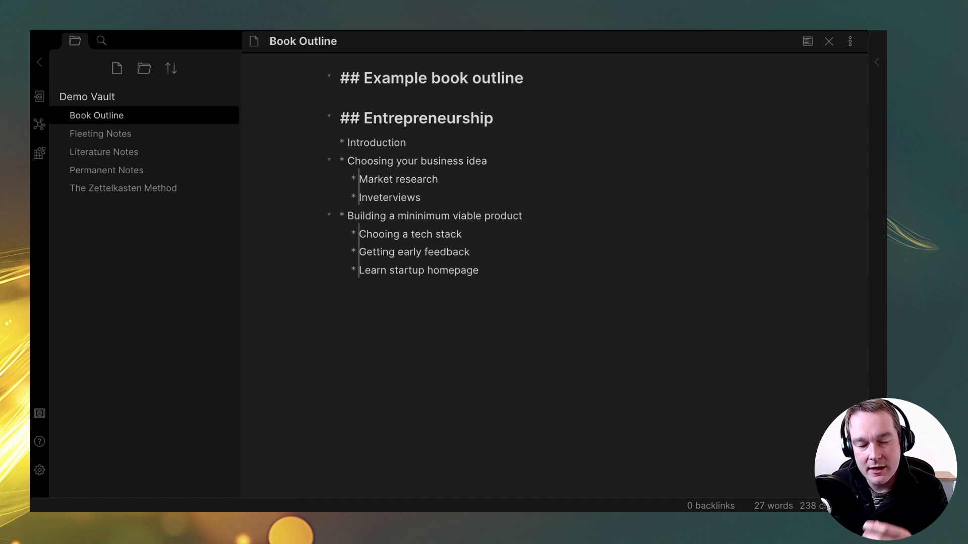
pyautogui.click(408, 234)
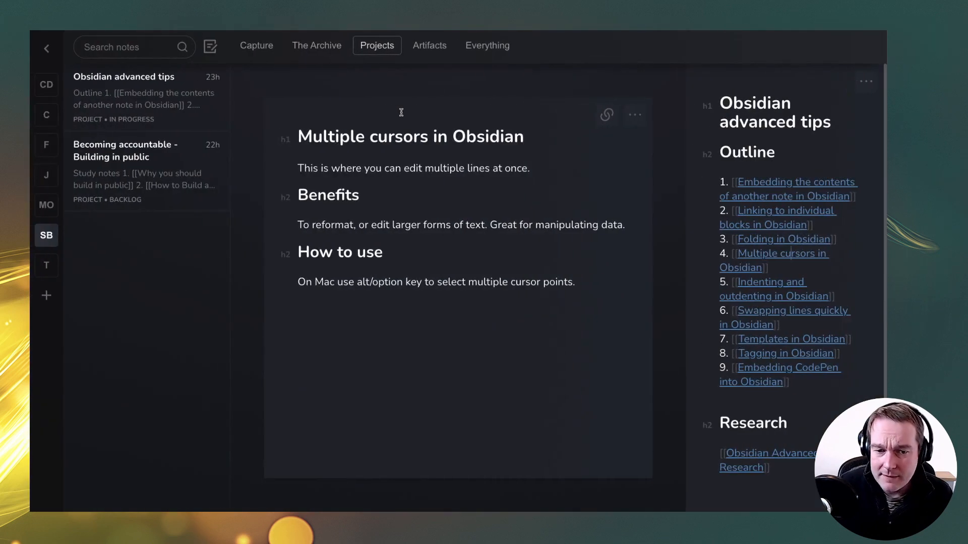
# In the notes app, open the linked note "Indenting and outdenting in Obsidian" from the advanced tips outline.
pyautogui.click(761, 287)
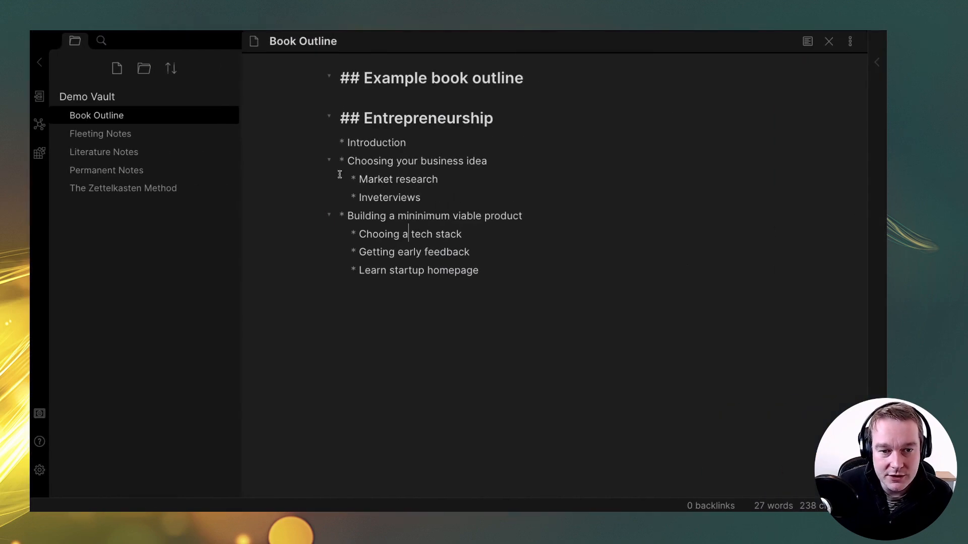
# Back in Obsidian's Book Outline note, indent the "Market research" bullet one level deeper and outdent it again.
pyautogui.click(348, 179)
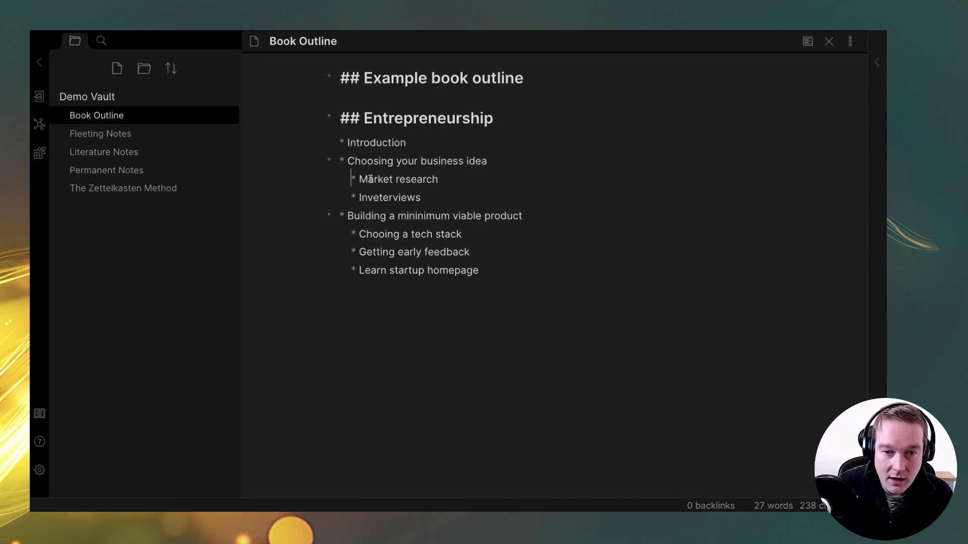
pyautogui.press('Tab')
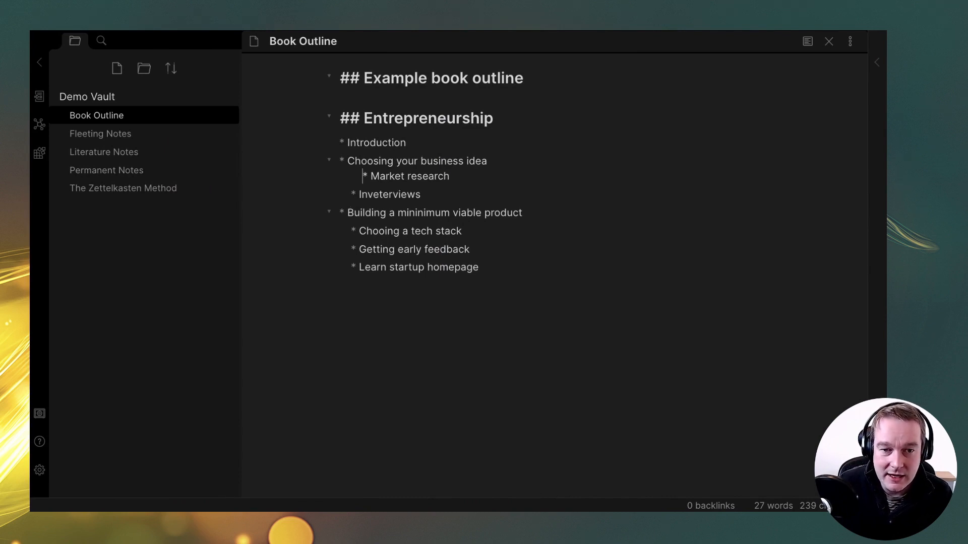
pyautogui.hotkey('shift', 'Tab')
# Below the Entrepreneurship outline, add an unbulleted "Ideas" line with "Note taking" indented one level beneath it.
pyautogui.click(544, 278)
pyautogui.press('Return')
pyautogui.press('Return')
pyautogui.press('BackSpace')
pyautogui.press('Return')
pyautogui.press('Return')
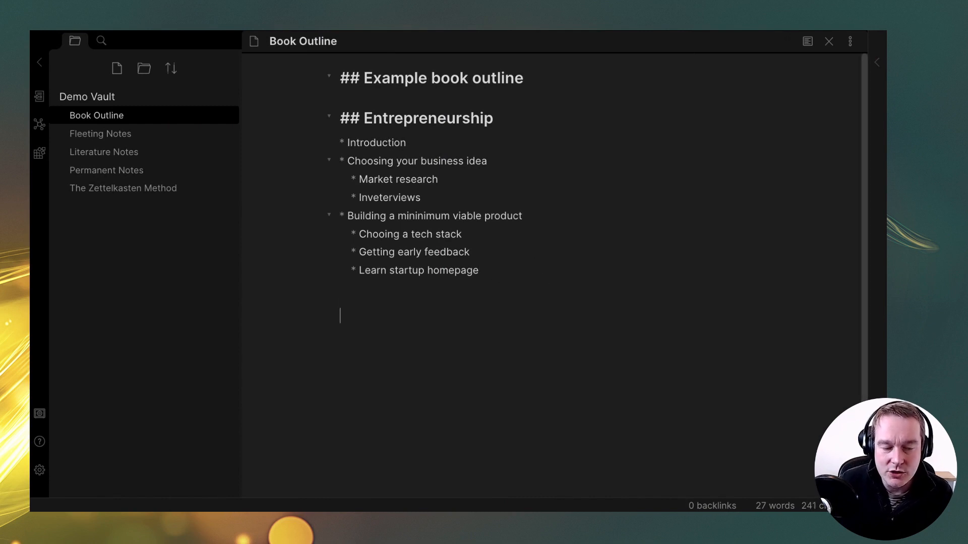
pyautogui.write('##')
pyautogui.press('BackSpace')
pyautogui.press('BackSpace')
pyautogui.write('Ideas')
pyautogui.press('Return')
pyautogui.press('Tab')
pyautogui.write('Note taking')
# Add "Method of note taking" one level below "Note taking", and start a new line outdented one level.
pyautogui.press('Return')
pyautogui.press('Tab')
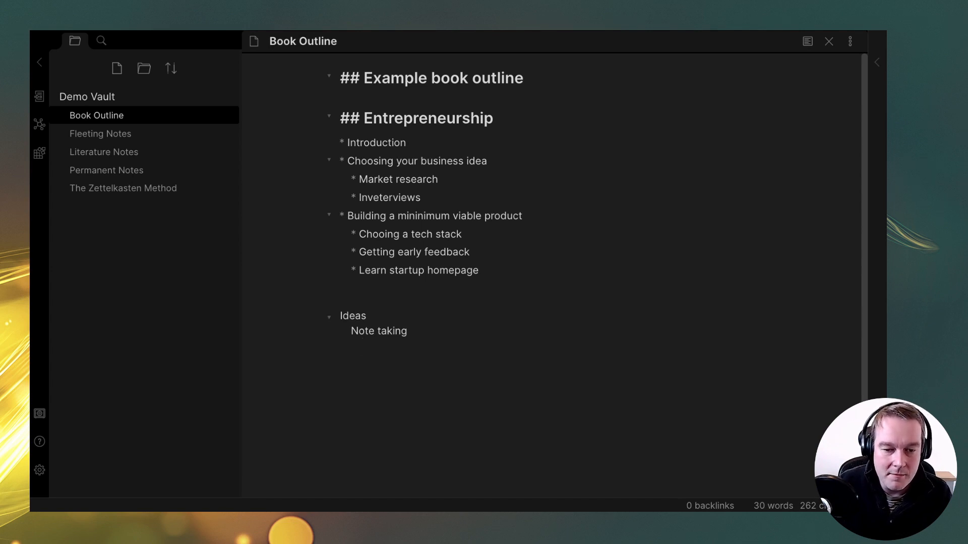
pyautogui.write('Method of note taking')
pyautogui.press('Return')
pyautogui.hotkey('shift', 'Tab')
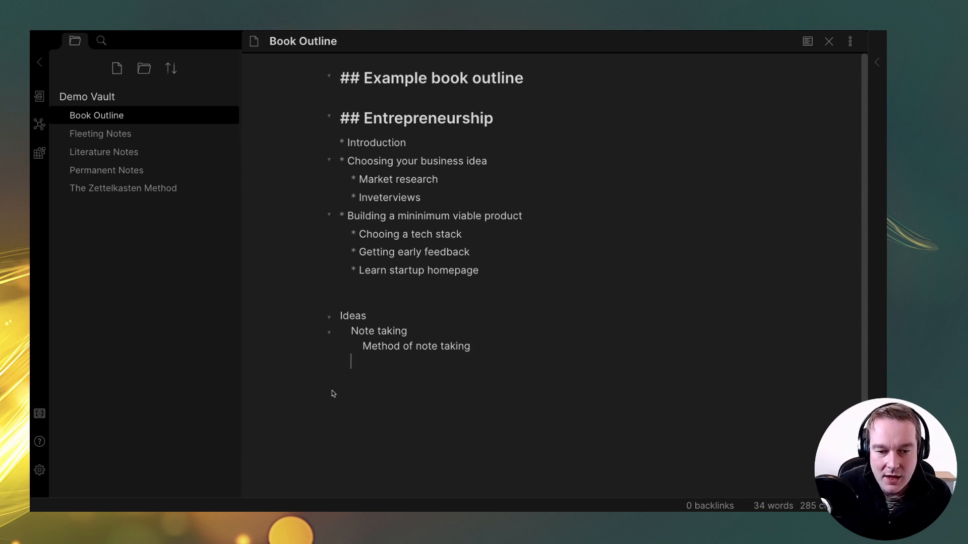
# Outdent the "Note taking" and "Method of note taking" lines together and indent them back to their original levels.
pyautogui.moveTo(486, 350); pyautogui.dragTo(319, 334)
pyautogui.hotkey('shift', 'Tab')
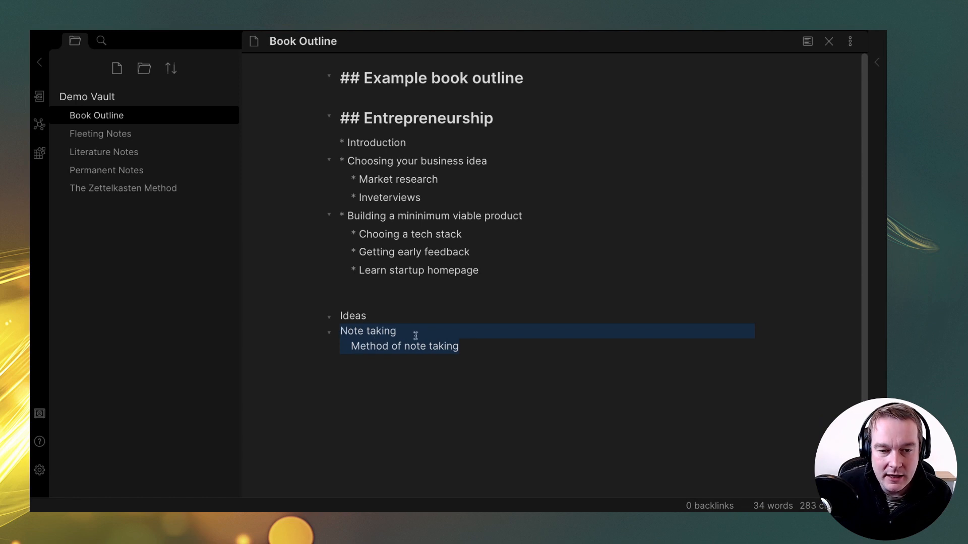
pyautogui.press('Tab')
pyautogui.press('Tab')
pyautogui.hotkey('shift', 'Tab')
# Outdent the three bullets under "Building a mininimum viable product" by one level and indent them again.
pyautogui.click(401, 250)
pyautogui.moveTo(526, 274); pyautogui.dragTo(290, 243)
pyautogui.hotkey('shift', 'Tab')
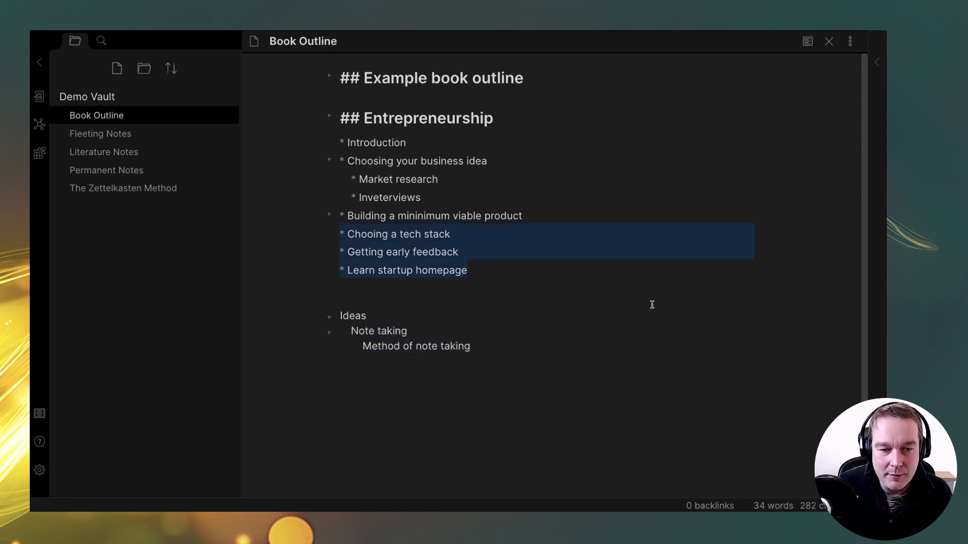
pyautogui.press('Tab')
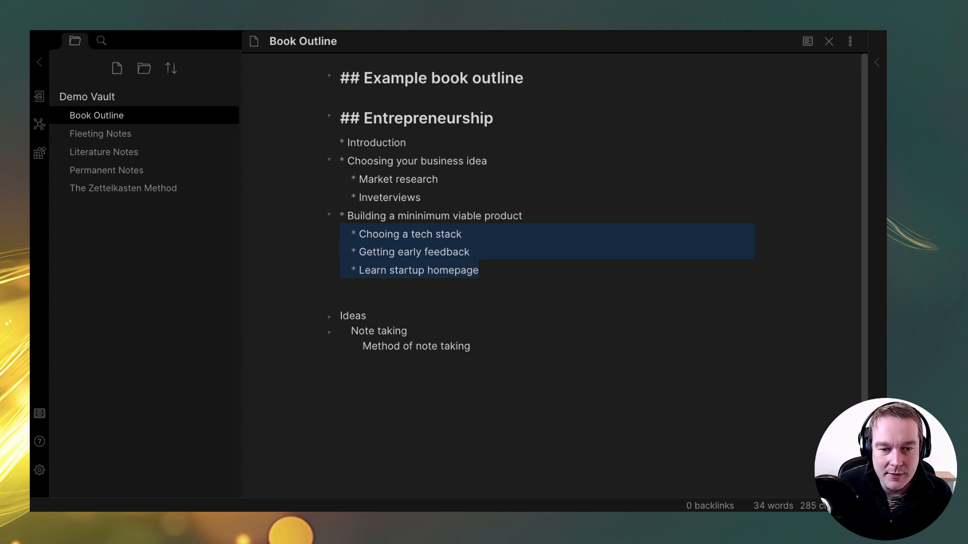
pyautogui.click(454, 215)
# Start a fenced code block with the language typescript below the "Method of note taking" line.
pyautogui.click(509, 269)
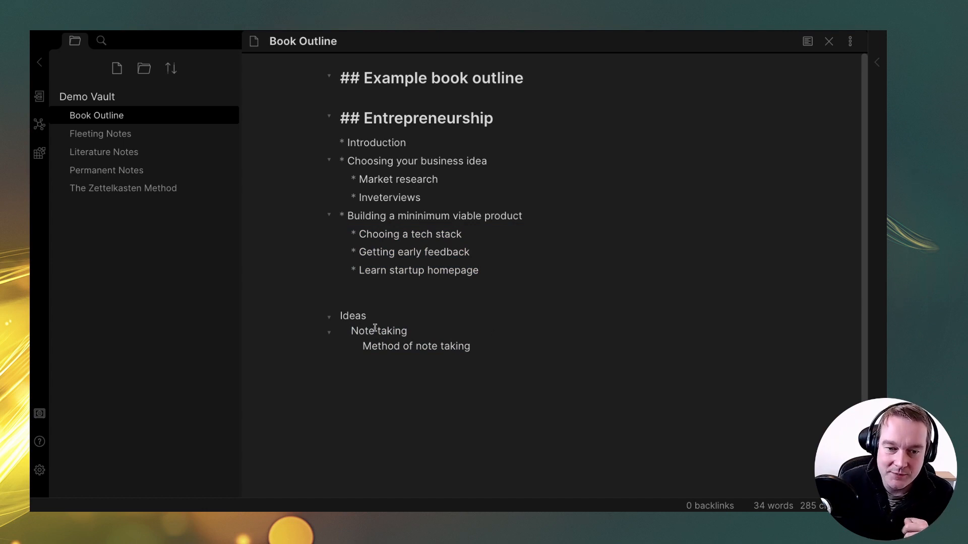
pyautogui.press('Return')
pyautogui.press('Return')
pyautogui.press('BackSpace')
pyautogui.press('BackSpace')
pyautogui.press('BackSpace')
pyautogui.press('BackSpace')
pyautogui.press('Return')
pyautogui.press('BackSpace')
pyautogui.write('```')
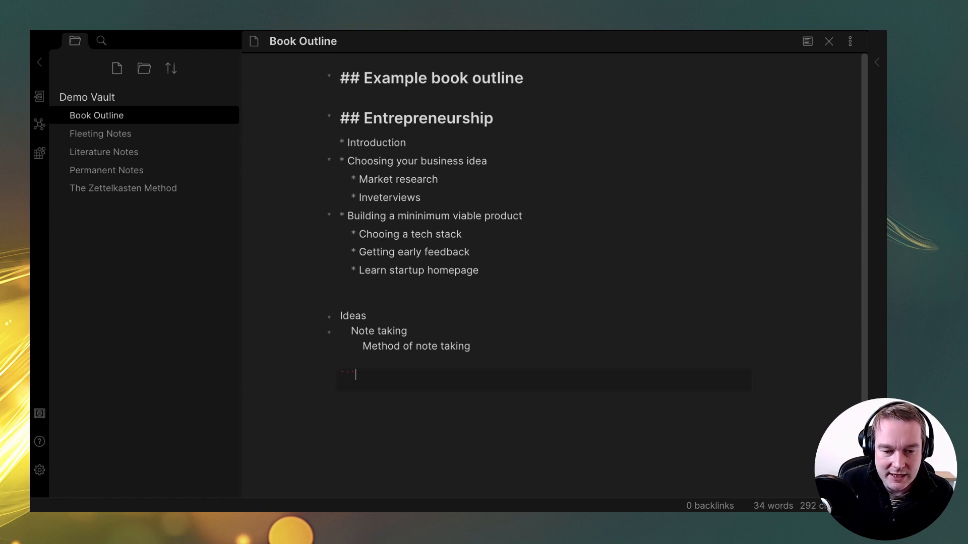
pyautogui.write('typescript')
pyautogui.press('Return')
# In the code block, write an interface named Book with indented properties "title: string" and "author: string".
pyautogui.write('interface ')
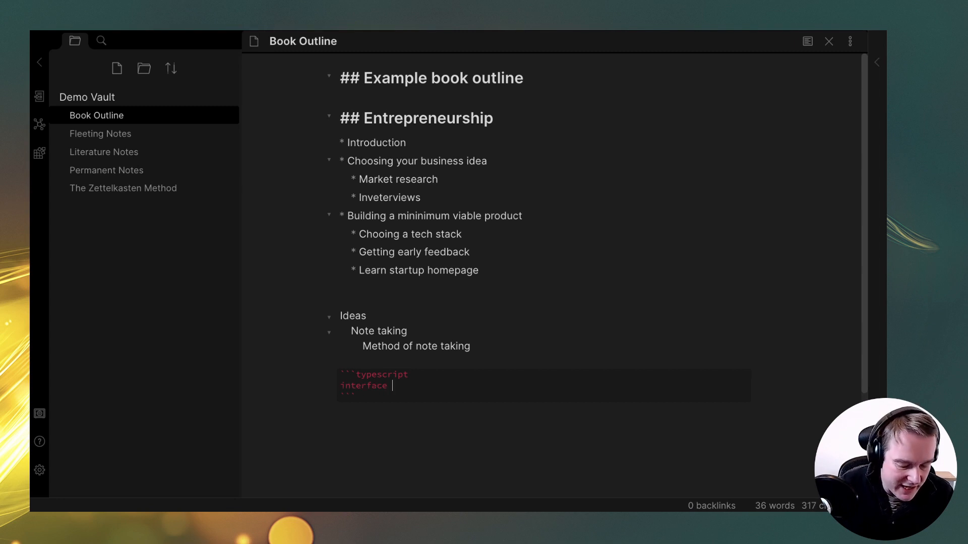
pyautogui.write('Book {')
pyautogui.press('Return')
pyautogui.press('Return')
pyautogui.press('Tab')
pyautogui.write('title: string')
pyautogui.press('Return')
pyautogui.write('author: string')
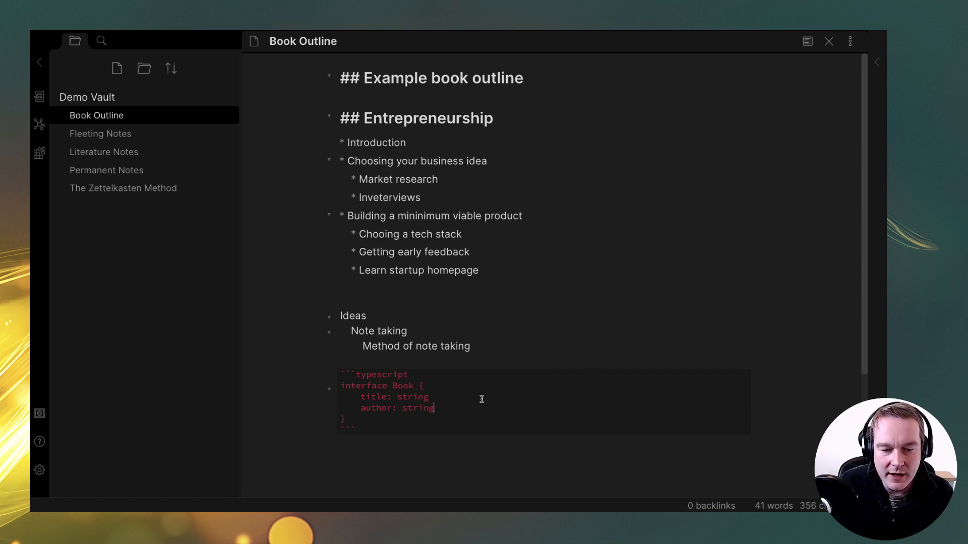
# Select the title and author property lines together, outdent them one level, and indent them again.
pyautogui.hotkey('shift', 'Up')
pyautogui.hotkey('shift', 'Home')
pyautogui.hotkey('shift', 'Tab')
pyautogui.press('Tab')
# Preview the rendered Book Outline note to examine the typescript code block.
pyautogui.click(500, 322)
pyautogui.click(807, 41)
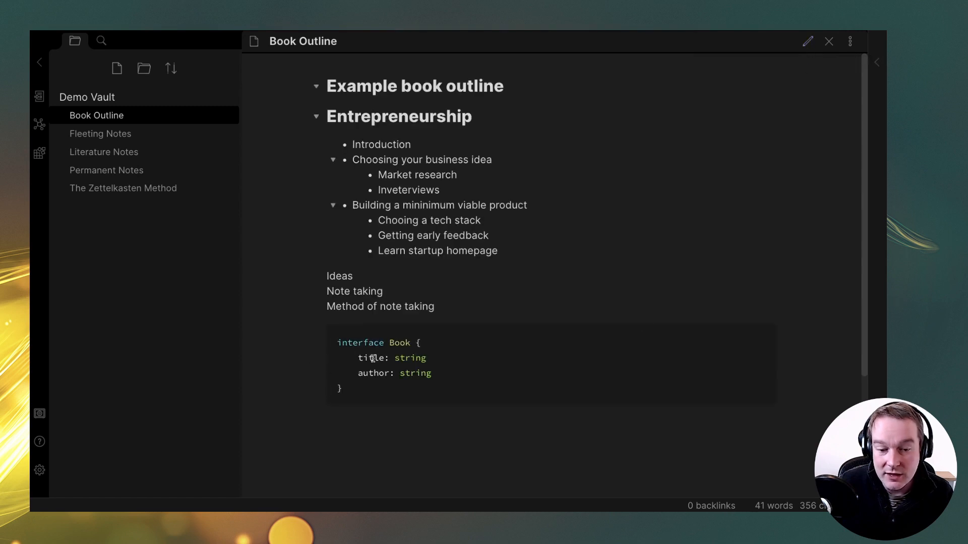
pyautogui.moveTo(792, 31)
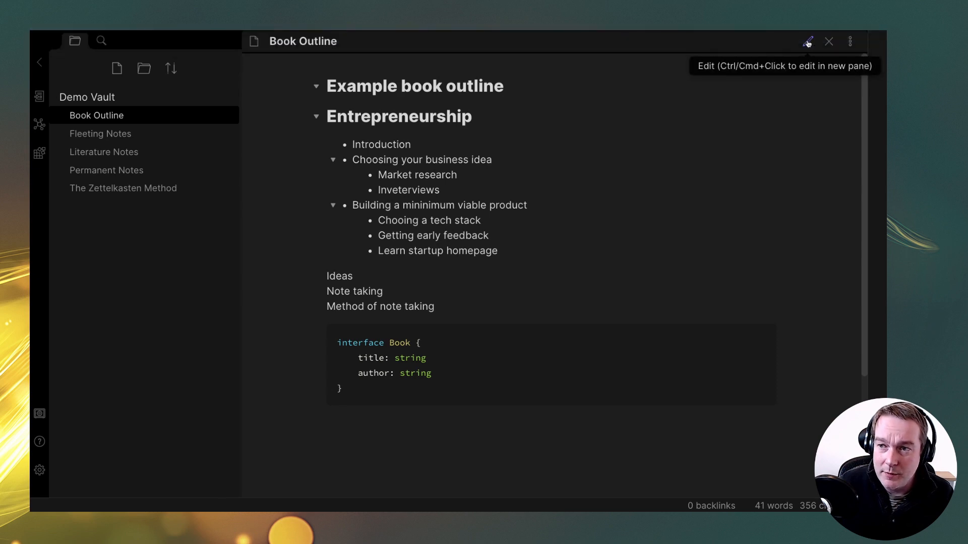
# Return the note to editing and delete the whole typescript code block.
pyautogui.click(807, 42)
pyautogui.moveTo(378, 432); pyautogui.dragTo(315, 362)
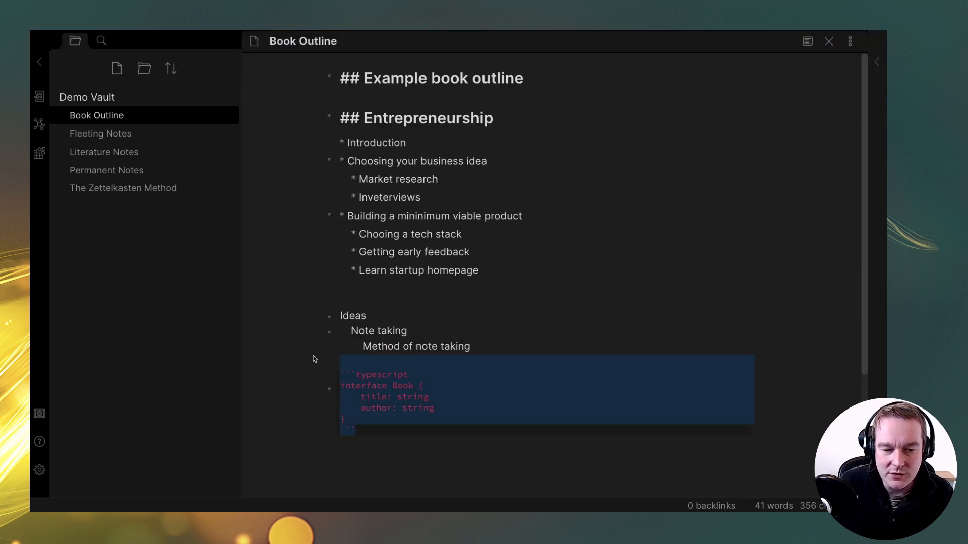
pyautogui.press('BackSpace')
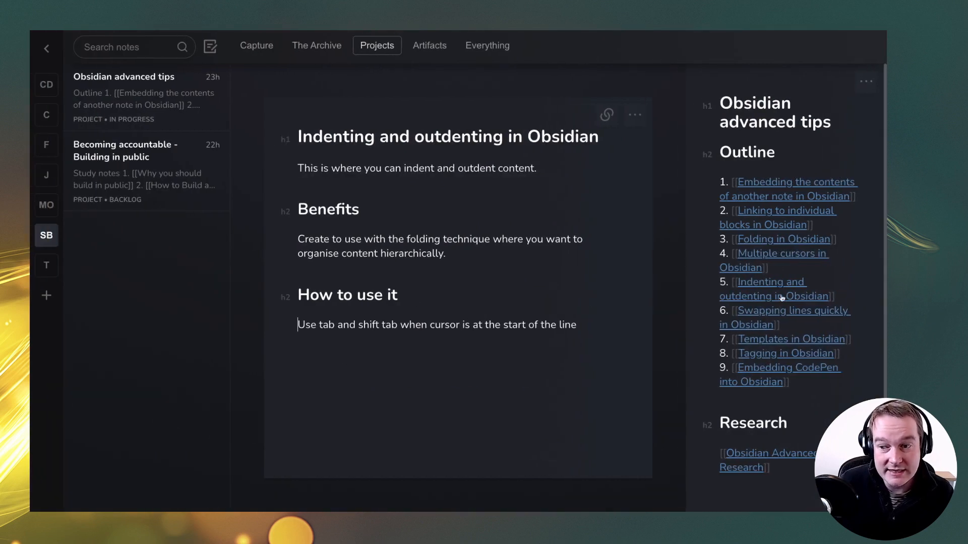
# In the notes app, open the linked note "Swapping lines quickly in Obsidian", and back in Obsidian select the "Learn startup homepage" bullet.
pyautogui.click(764, 315)
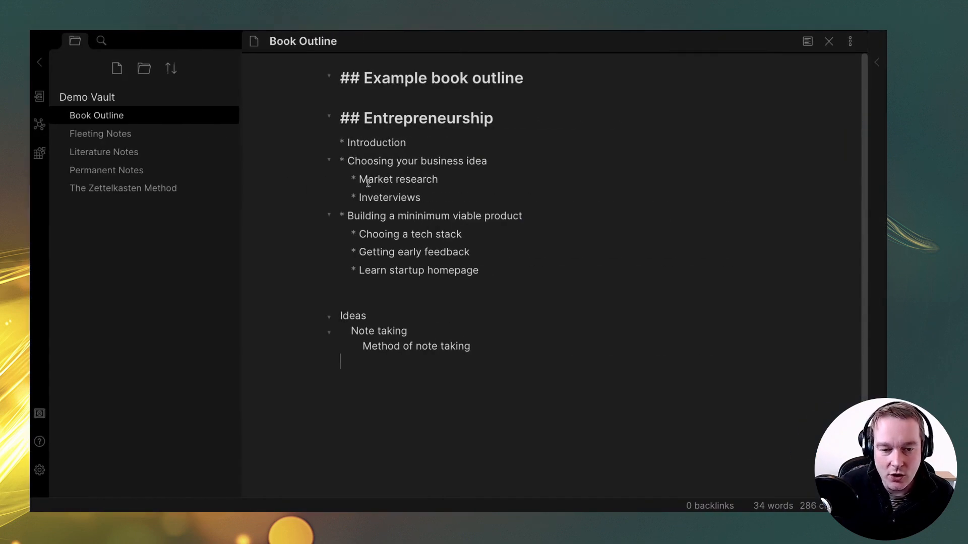
pyautogui.click(413, 282)
pyautogui.moveTo(479, 276); pyautogui.dragTo(354, 270)
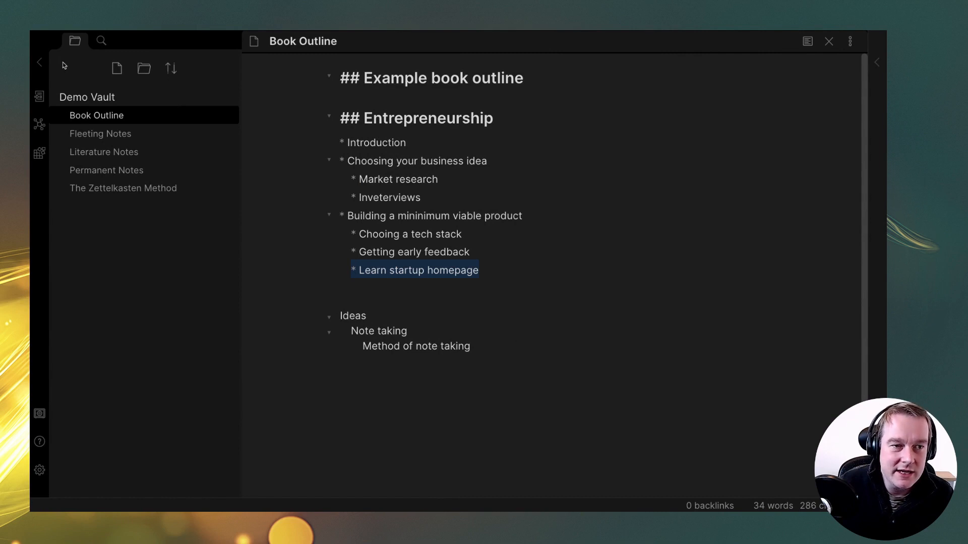
# Create a new note titled "Task list" in the vault, starting with the level-one heading "Daily tasks".
pyautogui.click(117, 68)
pyautogui.write('Task lis')
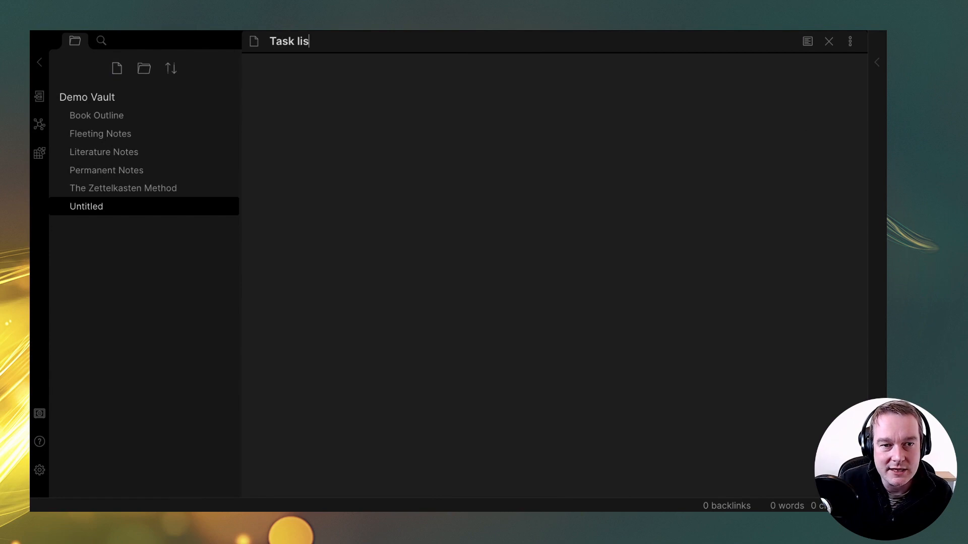
pyautogui.write('t')
pyautogui.press('Return')
pyautogui.write('# Daily tasks')
pyautogui.press('Return')
pyautogui.press('Return')
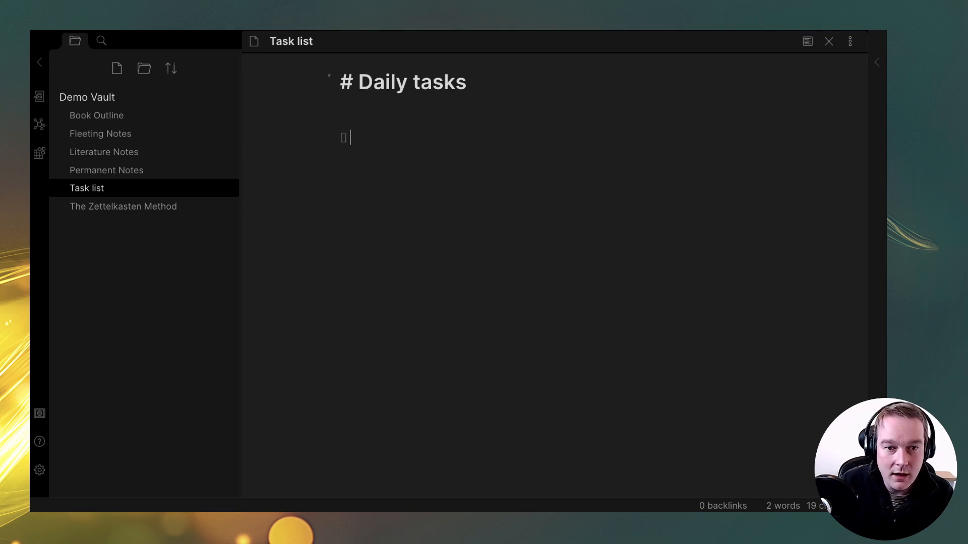
# Below the heading, write the first unchecked task as "[ ] Meditation".
pyautogui.write('[ ]')
pyautogui.press('BackSpace')
pyautogui.press('BackSpace')
pyautogui.press('BackSpace')
pyautogui.press('BackSpace')
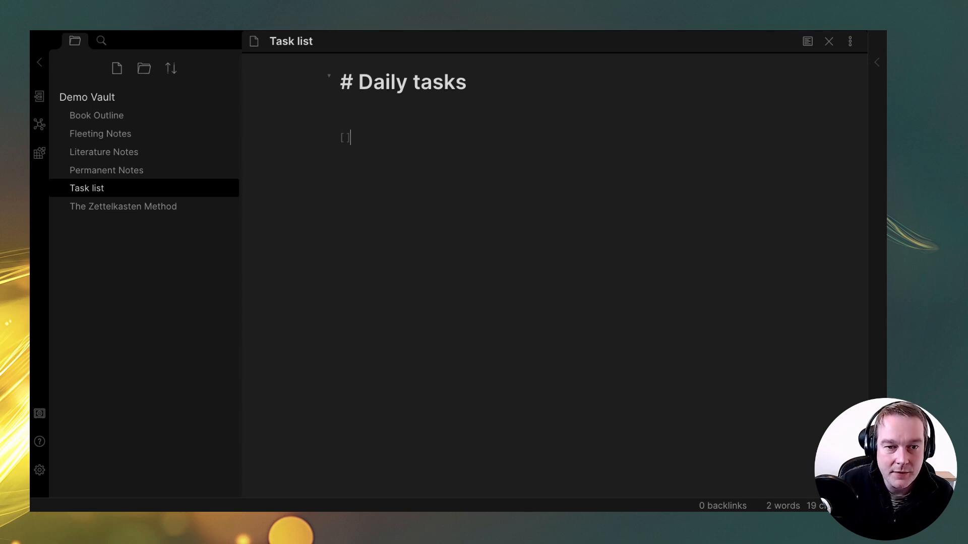
pyautogui.write('[ ]')
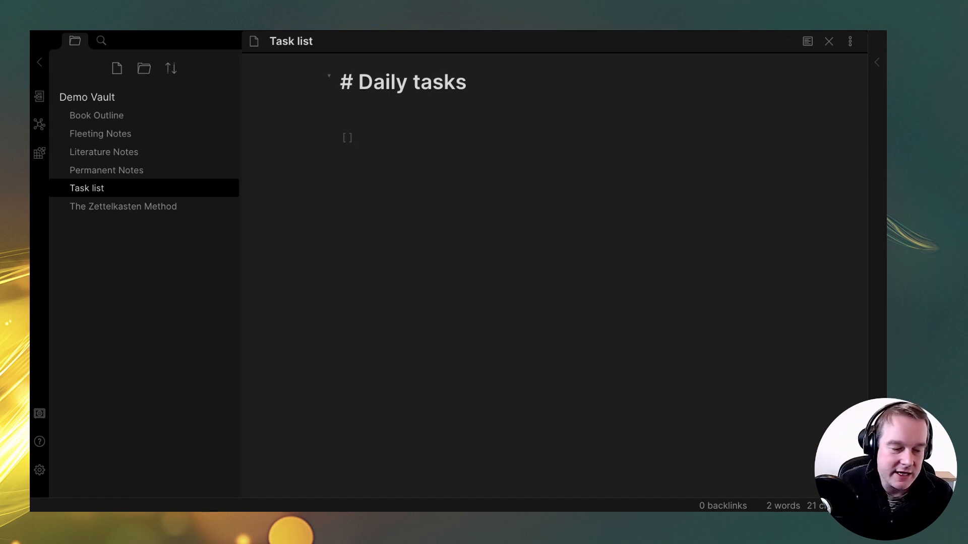
pyautogui.write('Meditation')
# Add three more unchecked "[ ]" tasks: "10 minutes of reading", "Go for a walk" and "Jourlaning".
pyautogui.press('Return')
pyautogui.write('[ ]  ')
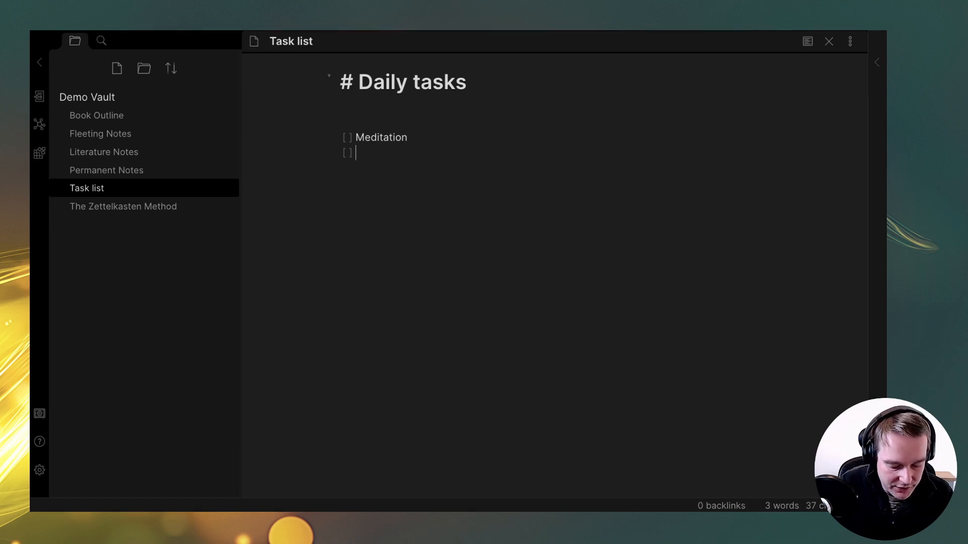
pyautogui.write('10 minutes of reading')
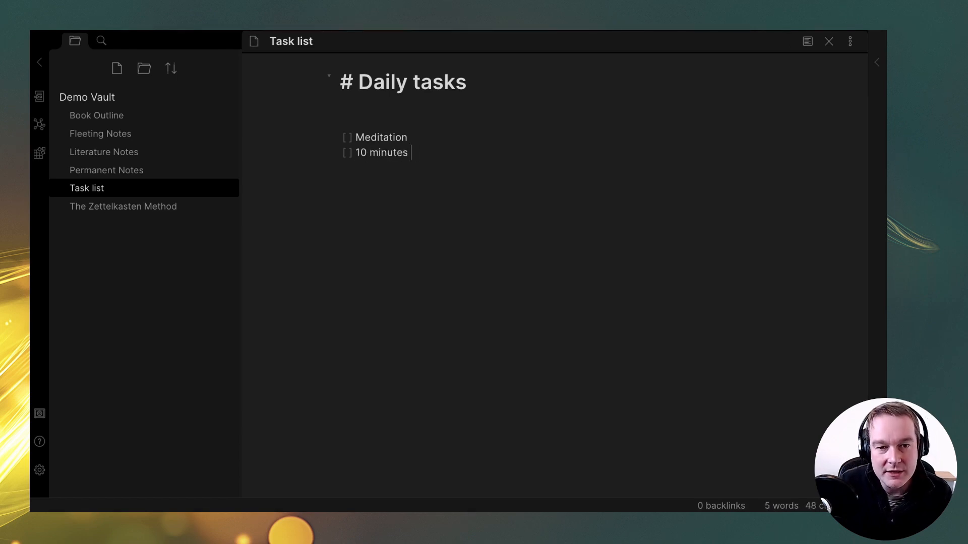
pyautogui.press('Return')
pyautogui.write('[ ')
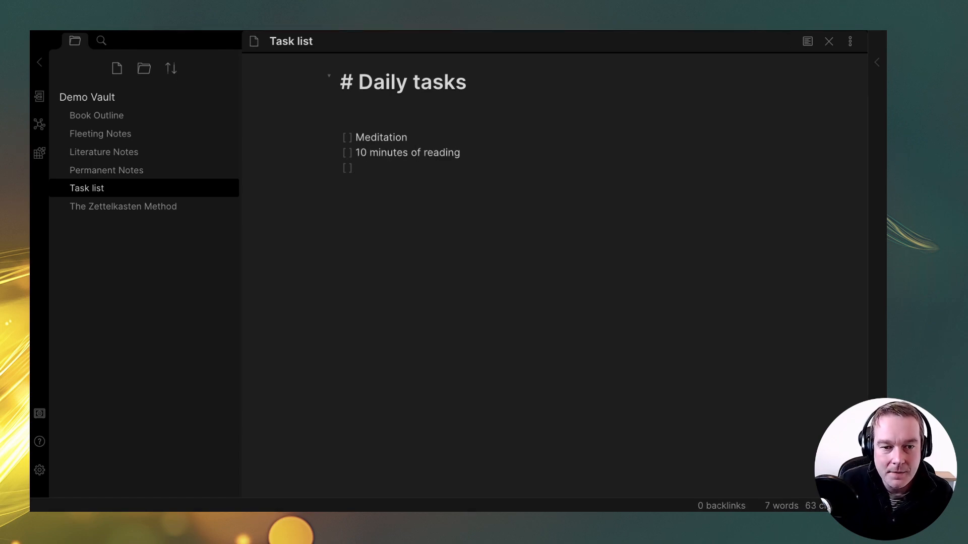
pyautogui.write('] Go for a walk')
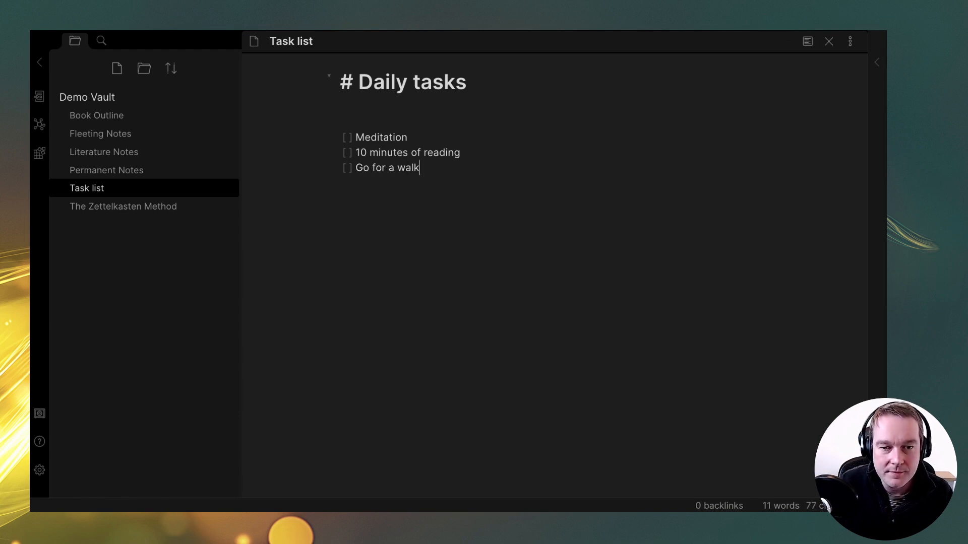
pyautogui.press('Return')
pyautogui.write('[ ] ')
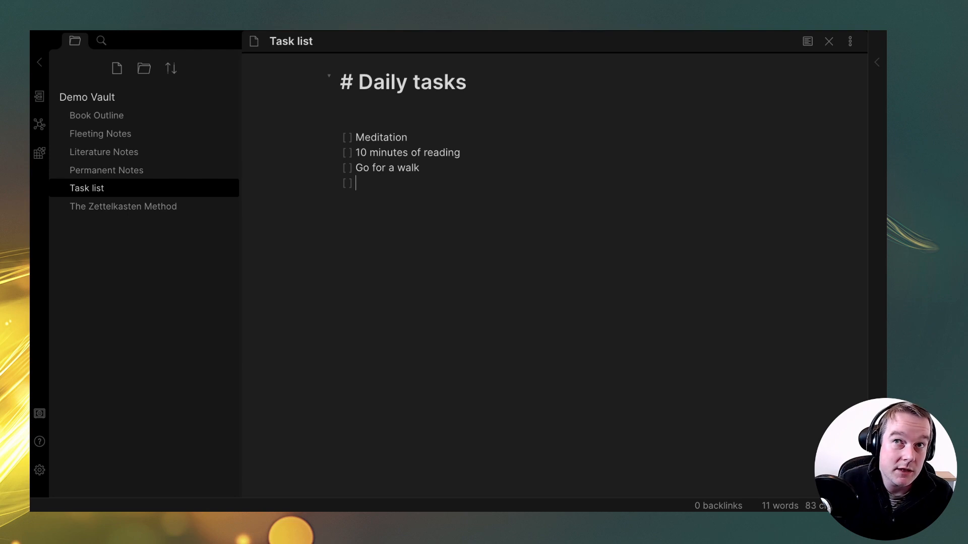
pyautogui.write('Jourlaning')
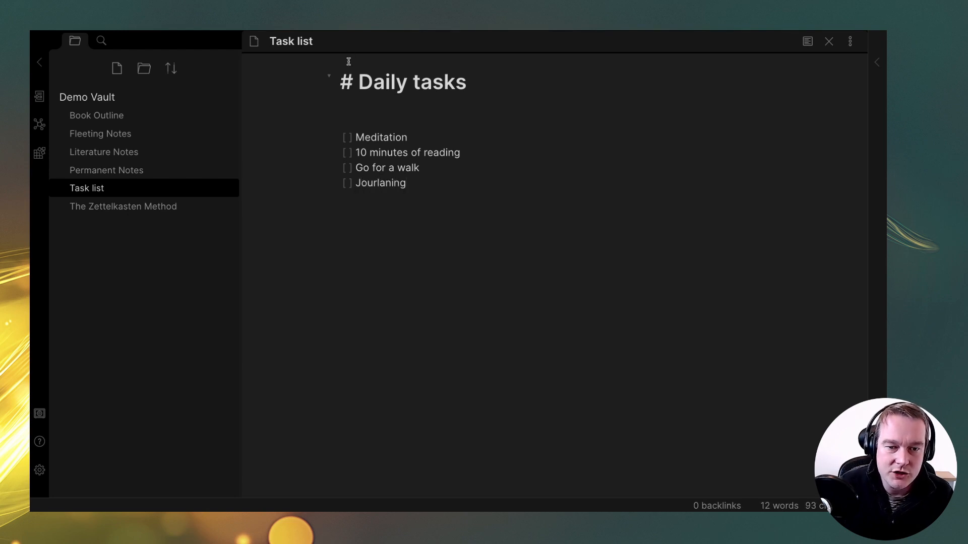
# Correct the spelling of the last task to "Journaling".
pyautogui.click(377, 182)
pyautogui.press('Delete')
pyautogui.press('Delete')
pyautogui.press('Delete')
pyautogui.press('Delete')
pyautogui.press('Delete')
pyautogui.press('Delete')
pyautogui.write('naling')
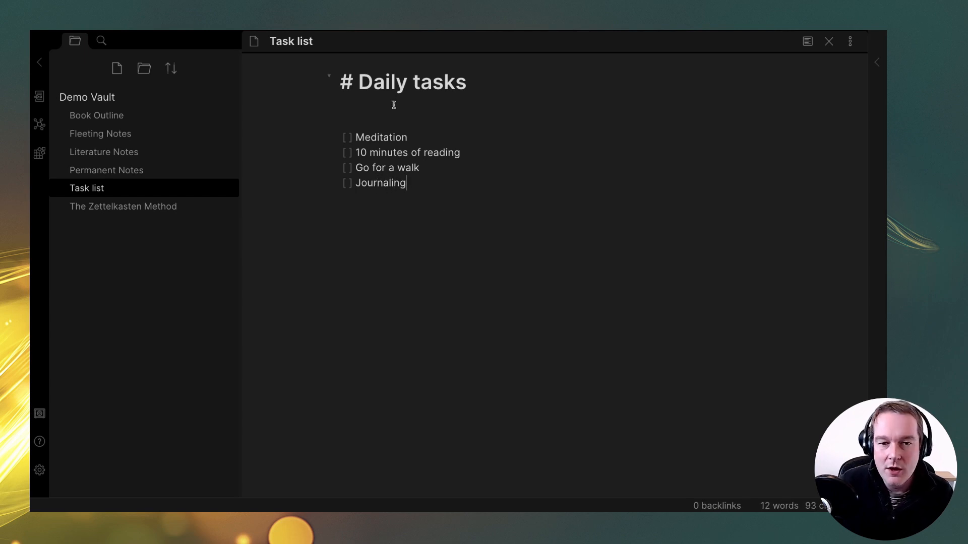
# Mark the "10 minutes of reading" task as done with an x and preview the rendered note.
pyautogui.click(349, 153)
pyautogui.write('x')
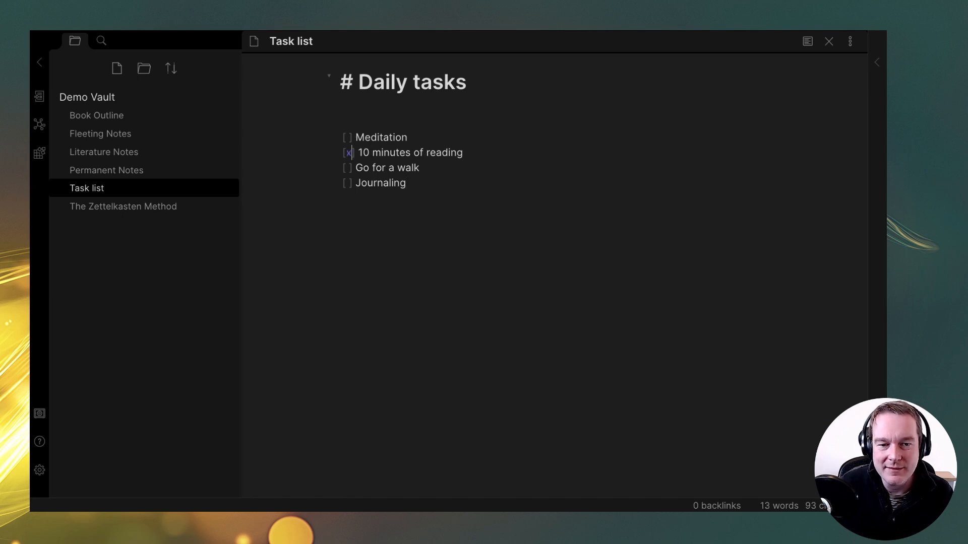
pyautogui.click(807, 41)
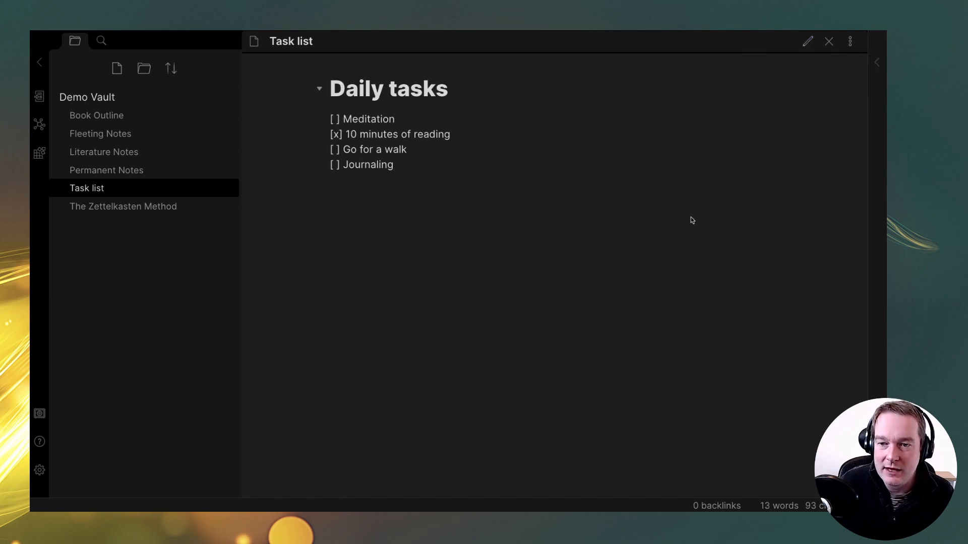
# Return the note to editing and clear the x from the "10 minutes of reading" checkbox.
pyautogui.click(806, 43)
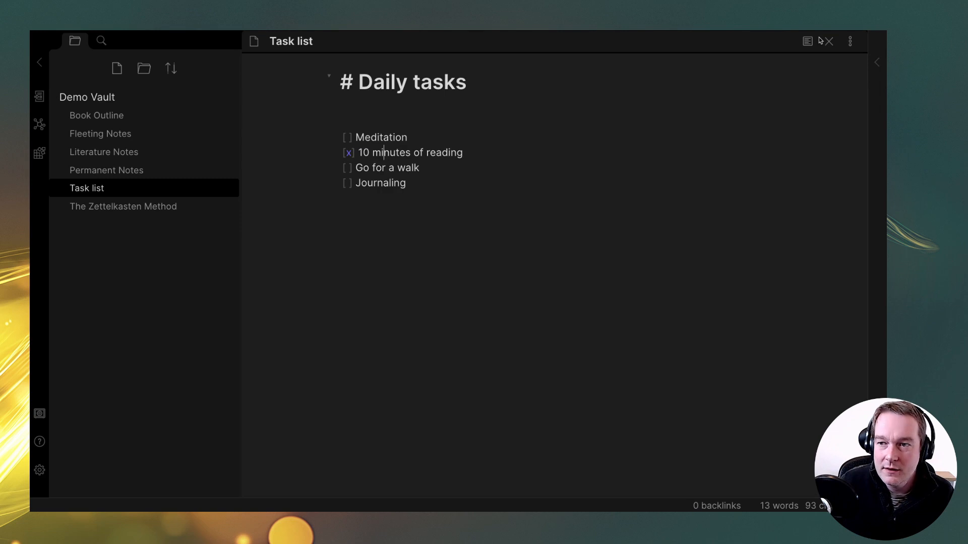
pyautogui.click(805, 46)
pyautogui.click(809, 45)
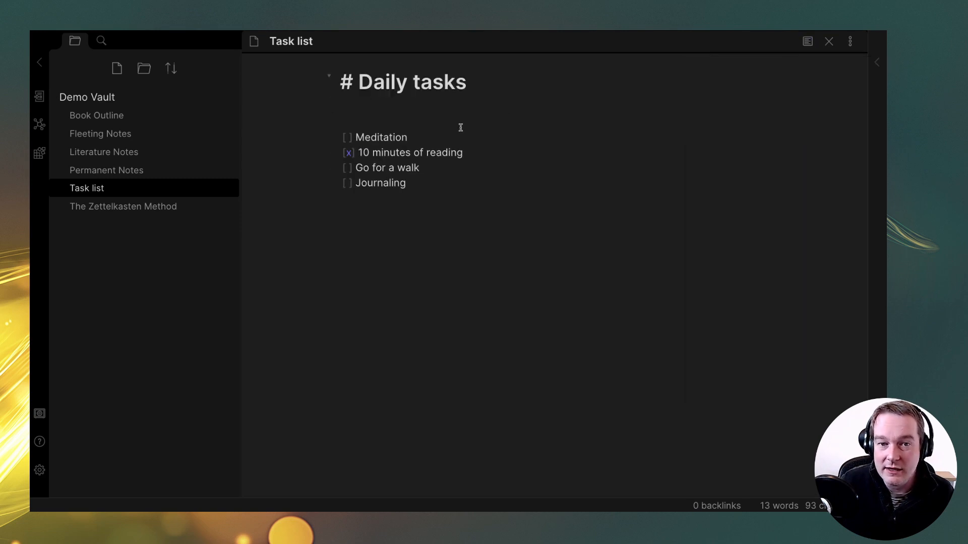
pyautogui.press('BackSpace')
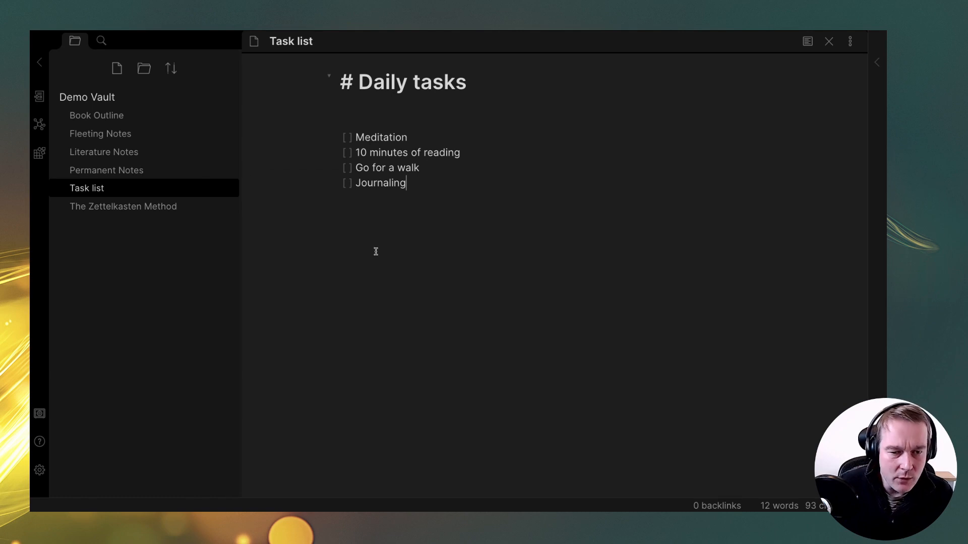
# Assign Option+Down Arrow as the hotkey for the "Swap line down" command in the settings.
pyautogui.click(38, 469)
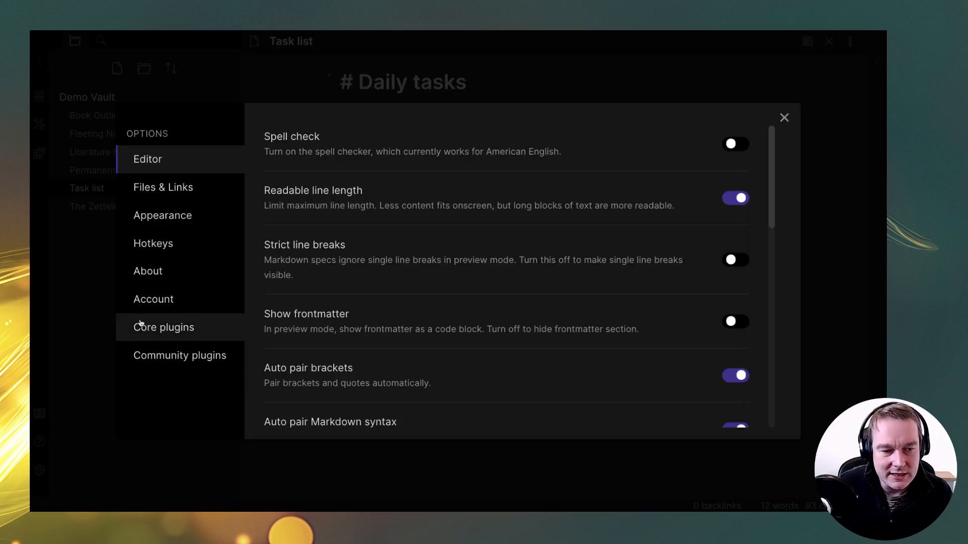
pyautogui.click(165, 249)
pyautogui.scroll(-5, 546, 242)
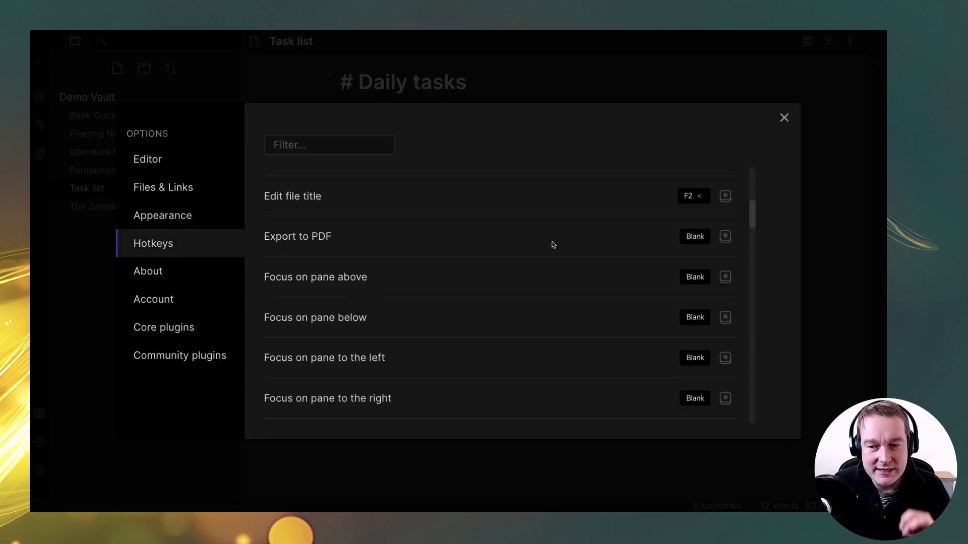
pyautogui.scroll(-20, 558, 229)
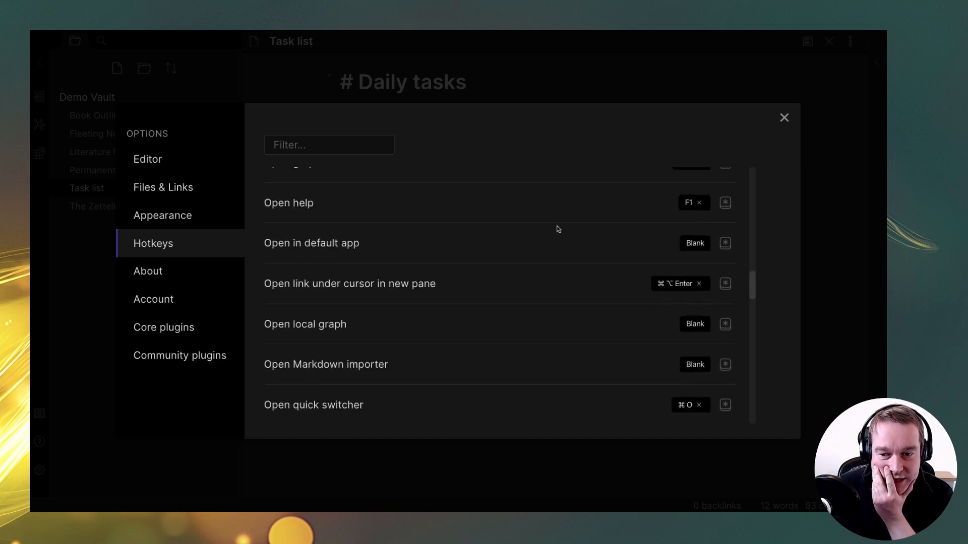
pyautogui.scroll(10, 558, 228)
pyautogui.scroll(-6, 532, 225)
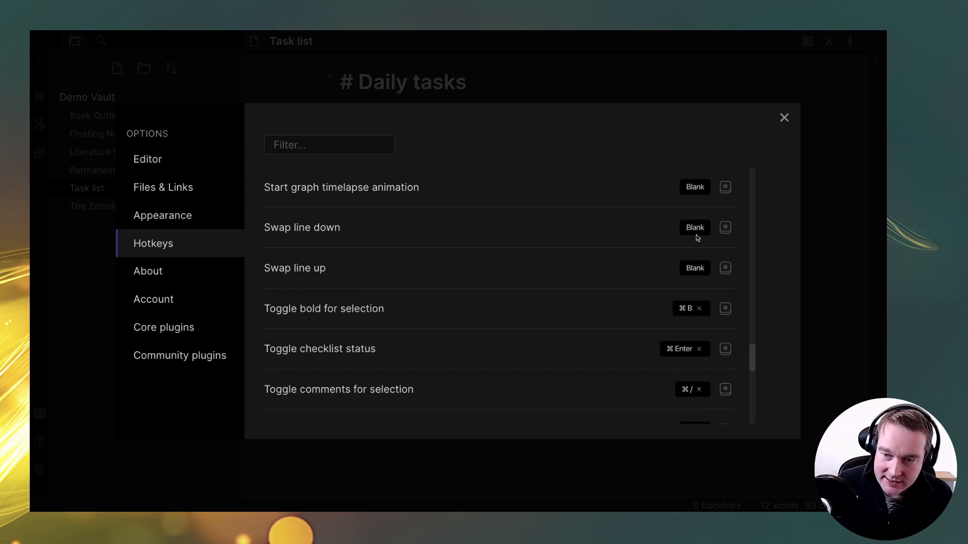
pyautogui.click(724, 229)
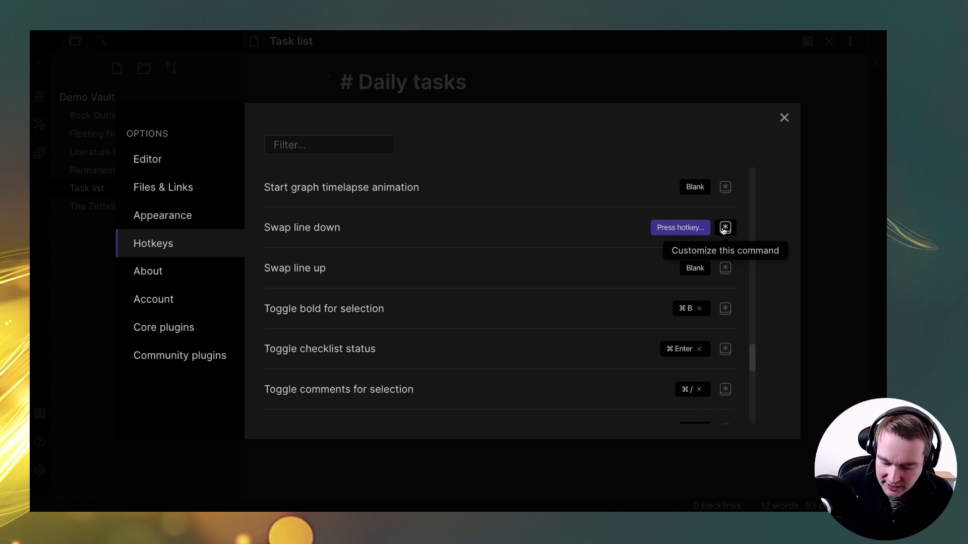
pyautogui.hotkey('alt', 'Down')
# Assign Option+Up Arrow as the hotkey for "Swap line up" and close the settings.
pyautogui.click(727, 270)
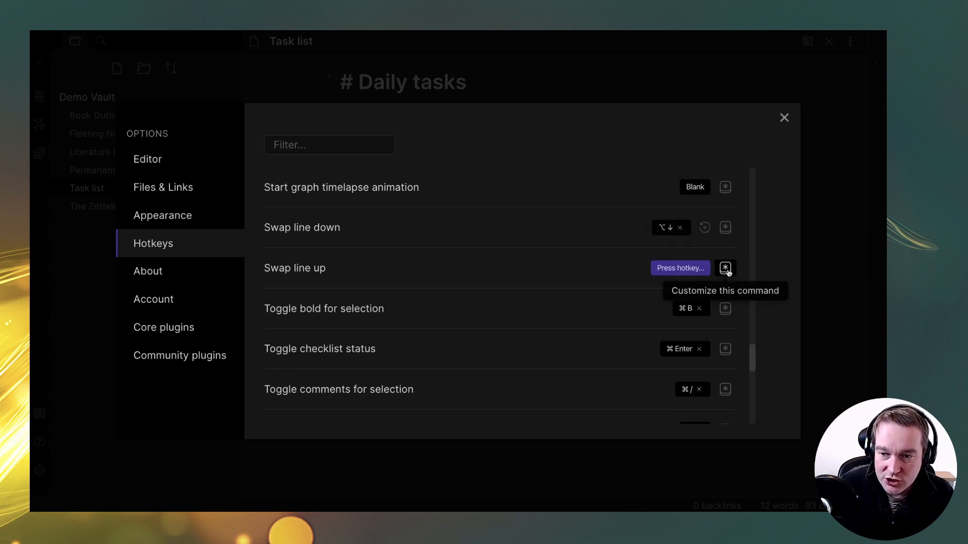
pyautogui.hotkey('alt', 'Up')
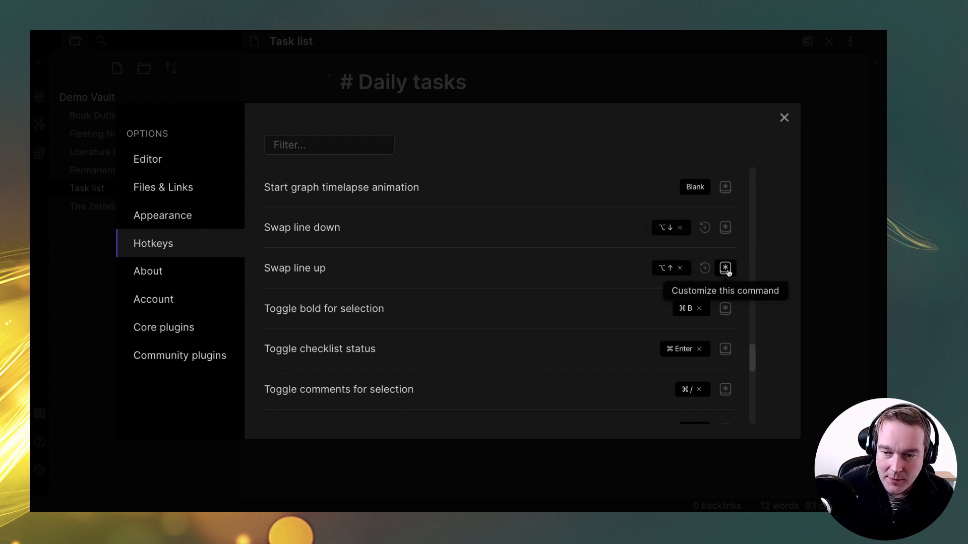
pyautogui.click(784, 119)
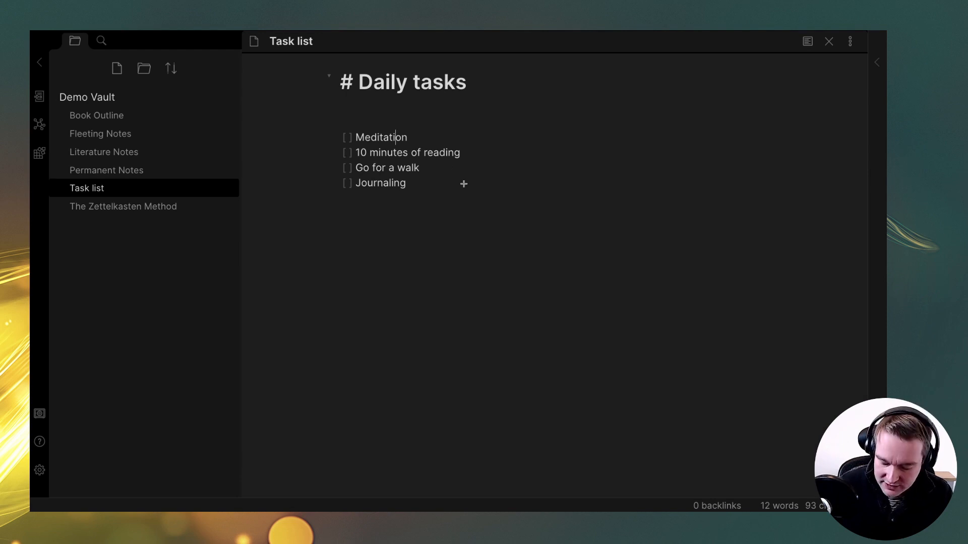
# Swap the "Meditation" task down to the end of the list and back up to the top.
pyautogui.hotkey('alt', 'Down')
pyautogui.hotkey('alt', 'Down')
pyautogui.hotkey('alt', 'Down')
pyautogui.hotkey('alt', 'Up')
pyautogui.hotkey('alt', 'Up')
pyautogui.hotkey('alt', 'Up')
# Swap the "10 minutes of reading" task down to the end of the list.
pyautogui.press('Down')
pyautogui.hotkey('alt', 'Down')
pyautogui.hotkey('alt', 'Down')
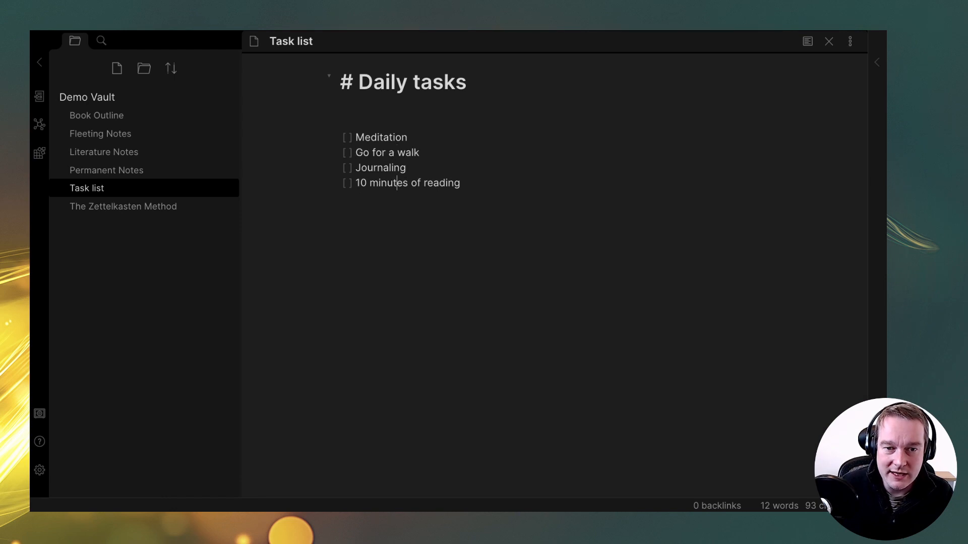
# Swap the "Journaling" task up to the top of the list, then place the cursor after "10 minutes of reading".
pyautogui.hotkey('alt', 'Down')
pyautogui.hotkey('alt', 'Up')
pyautogui.hotkey('alt', 'Up')
pyautogui.hotkey('alt', 'Up')
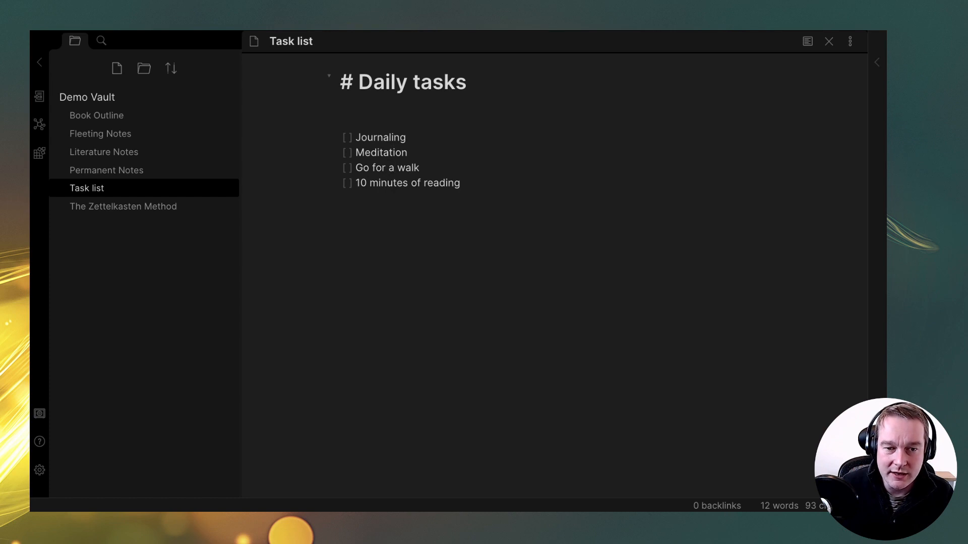
pyautogui.click(462, 180)
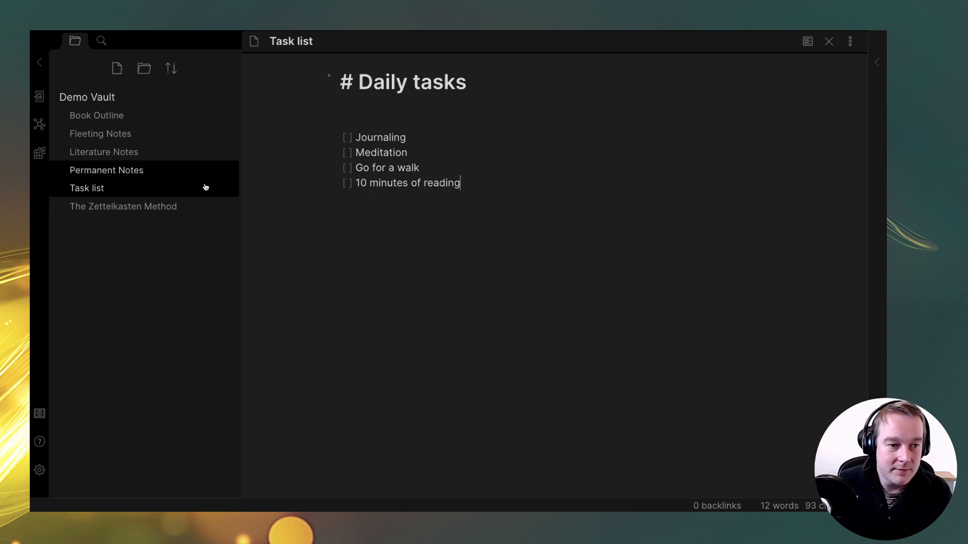
# In the Book Outline note, move "Learn startup homepage" above "Building a mininimum viable product" and outdent it one level.
pyautogui.click(89, 123)
pyautogui.click(427, 270)
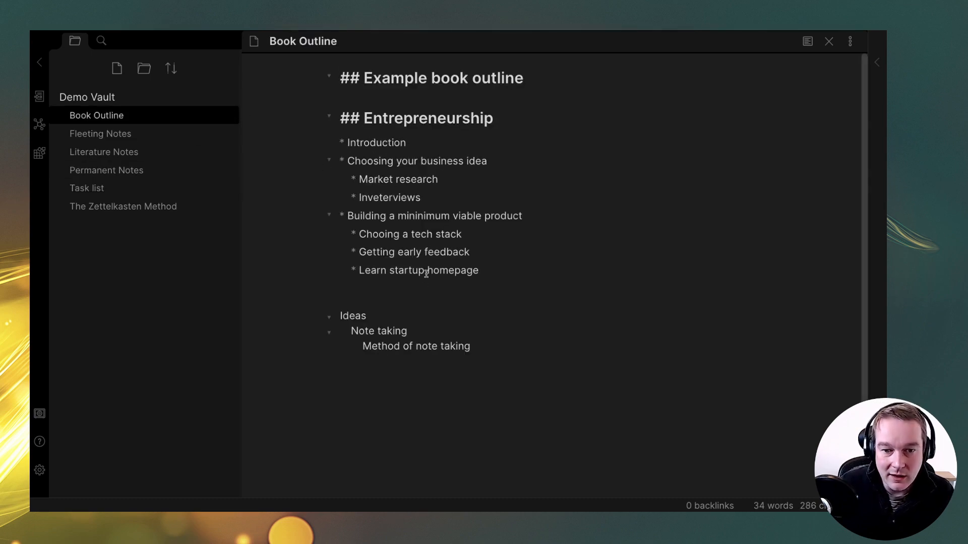
pyautogui.hotkey('alt', 'Up')
pyautogui.hotkey('alt', 'Up')
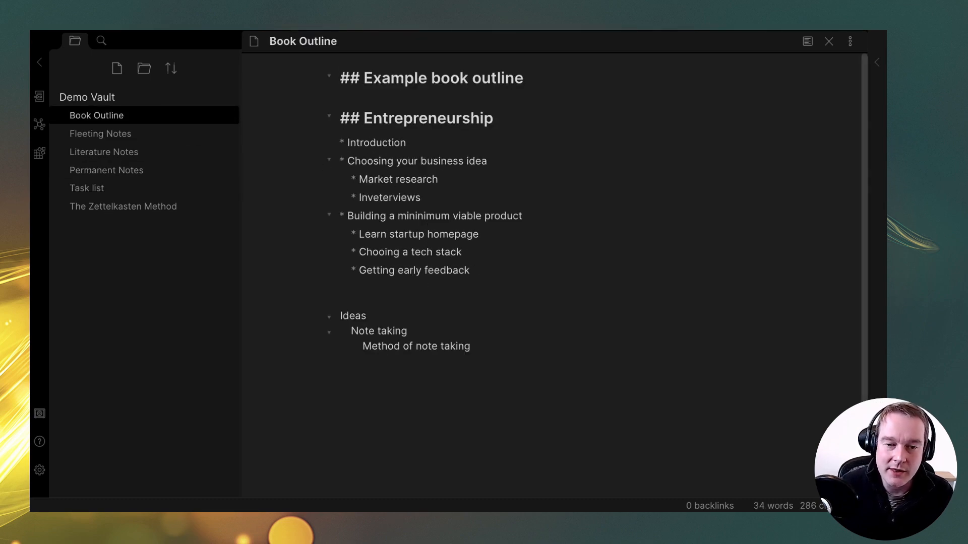
pyautogui.hotkey('alt', 'Up')
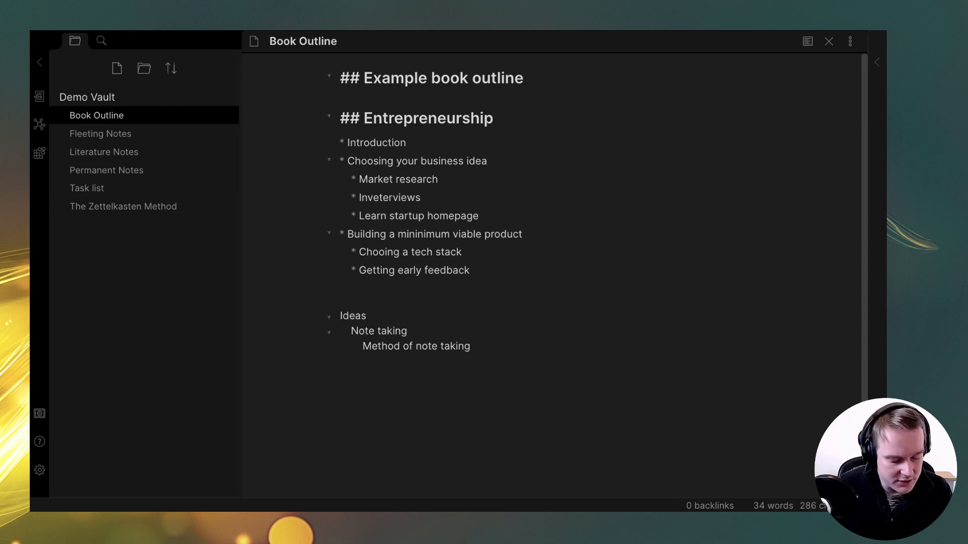
pyautogui.hotkey('shift', 'Tab')
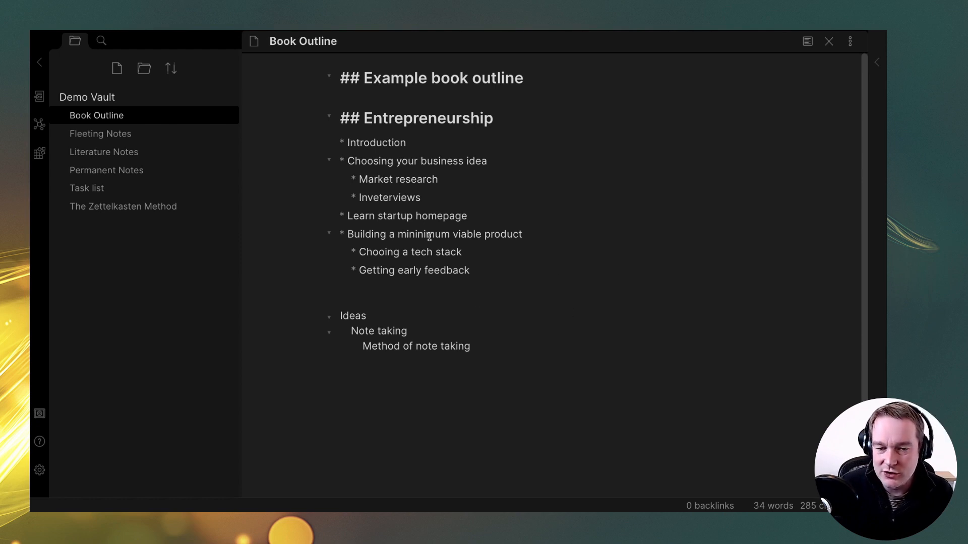
# Switch to the planning notes app and review the "Templates in Obsidian" note from the outline.
pyautogui.hotkey('ctrl', 'shift', 'Up')
pyautogui.hotkey('ctrl', 'shift', 'Up')
pyautogui.hotkey('ctrl', 'shift', 'Down')
pyautogui.hotkey('ctrl', 'shift', 'Down')
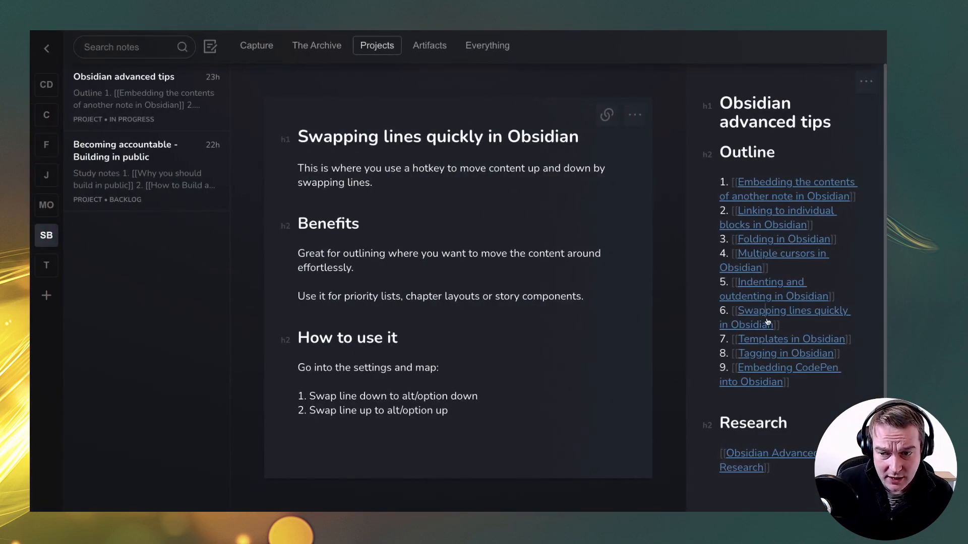
pyautogui.click(763, 341)
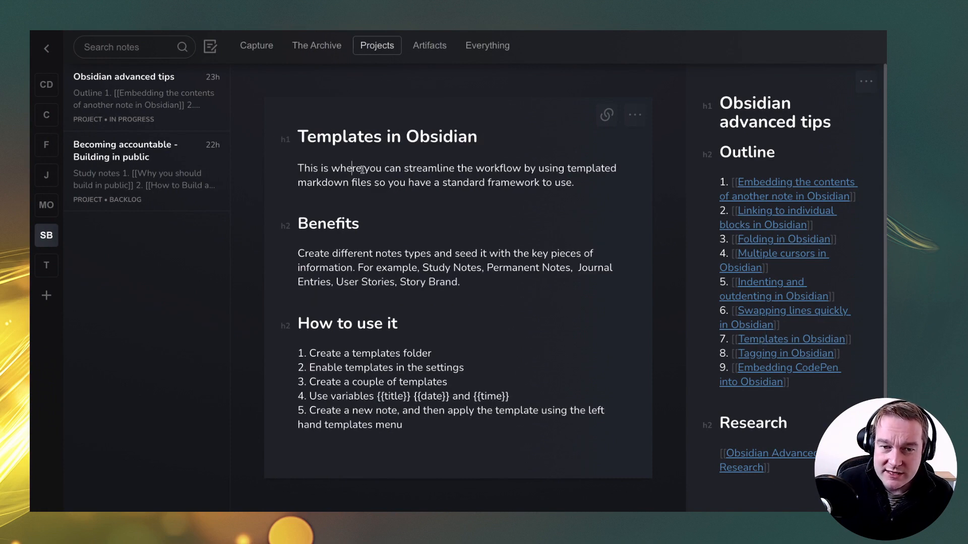
pyautogui.click(582, 182)
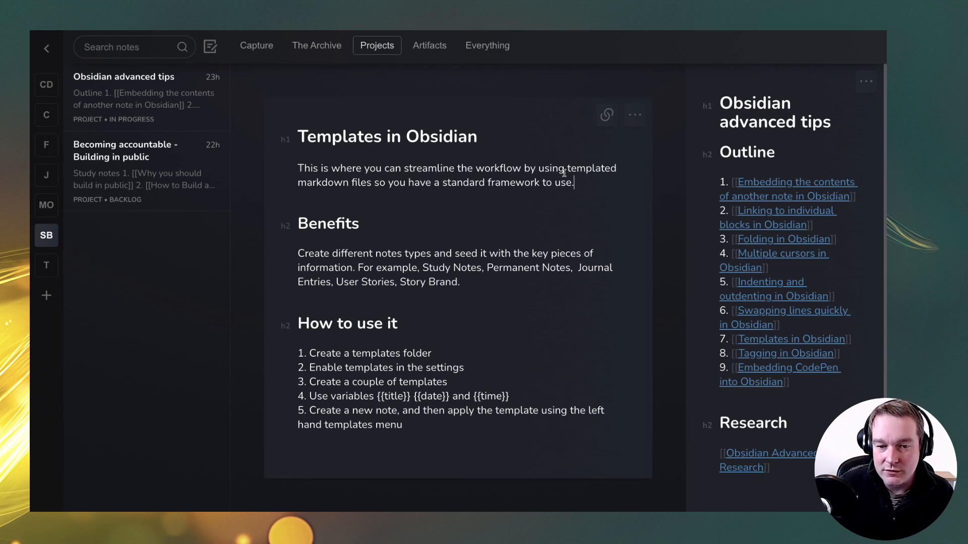
# Switch back to Obsidian and create a folder named "Templates" in the Demo Vault.
pyautogui.press('alt+super+d')
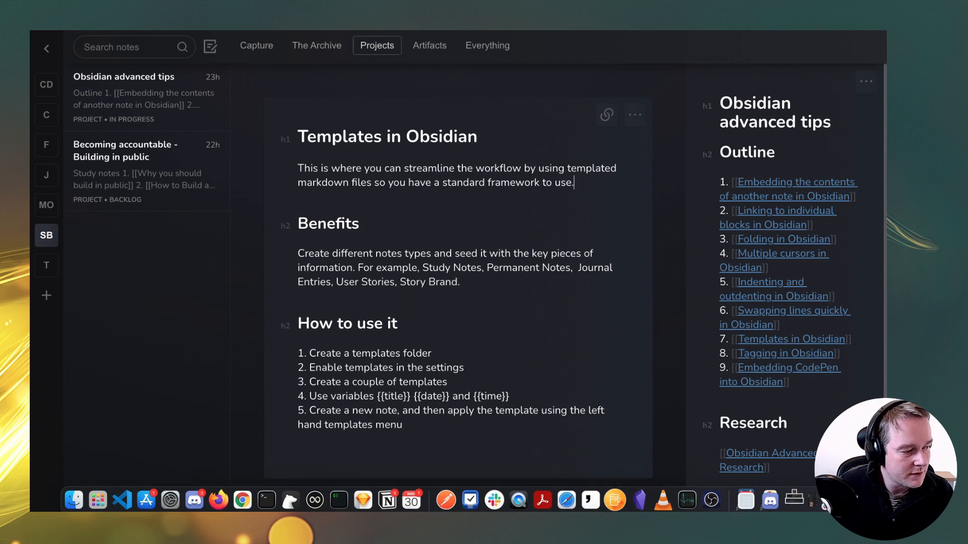
pyautogui.hotkey('ctrl', 'Right')
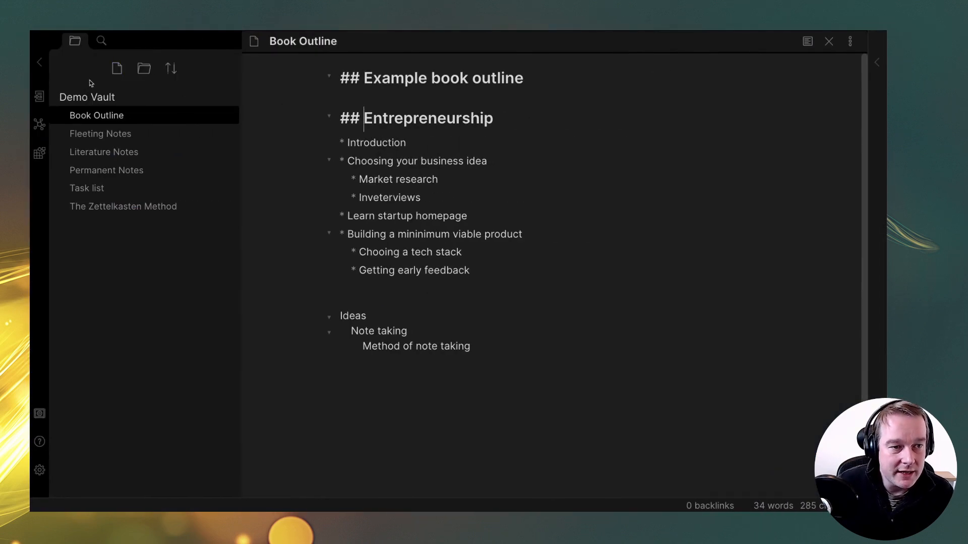
pyautogui.click(134, 70)
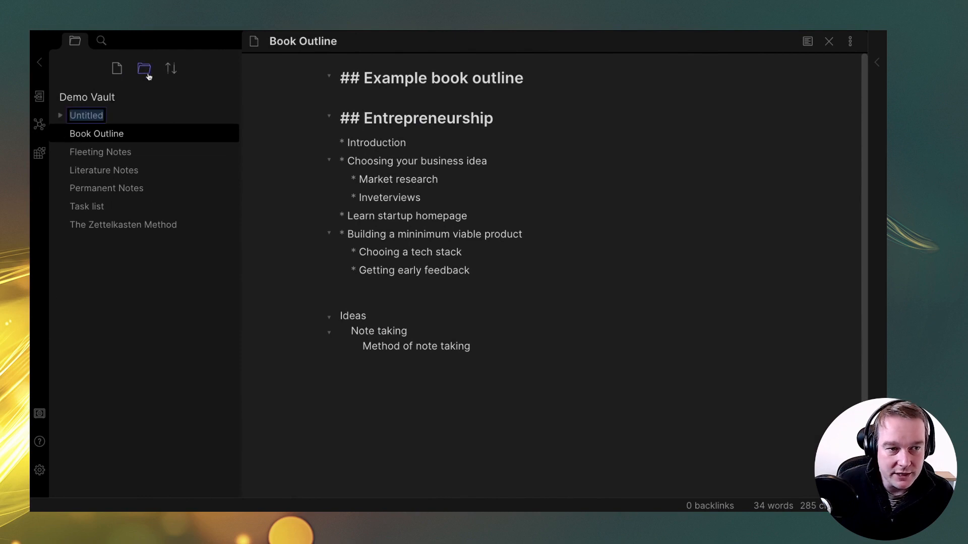
pyautogui.write('Templates')
pyautogui.press('Return')
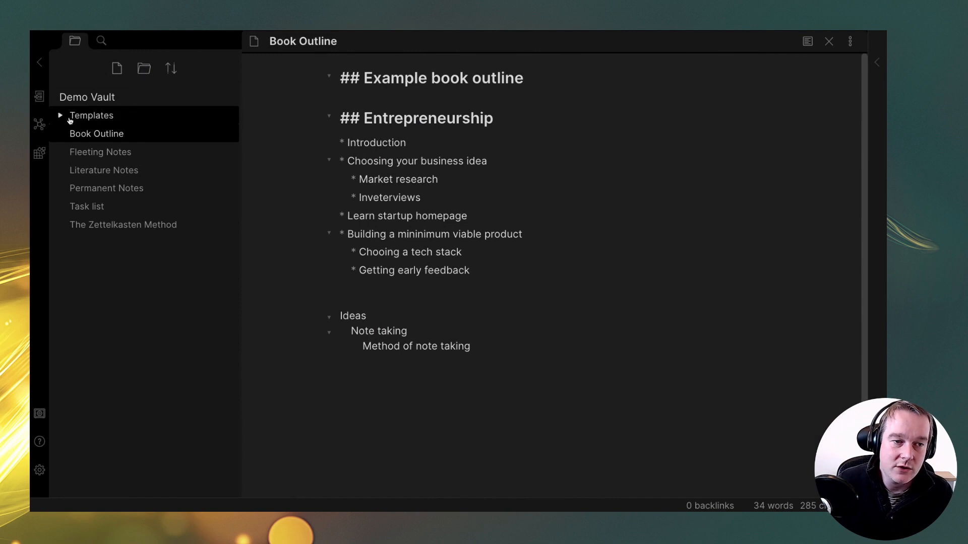
# Create a note in the Templates folder and title it "Study Note".
pyautogui.rightClick(105, 117)
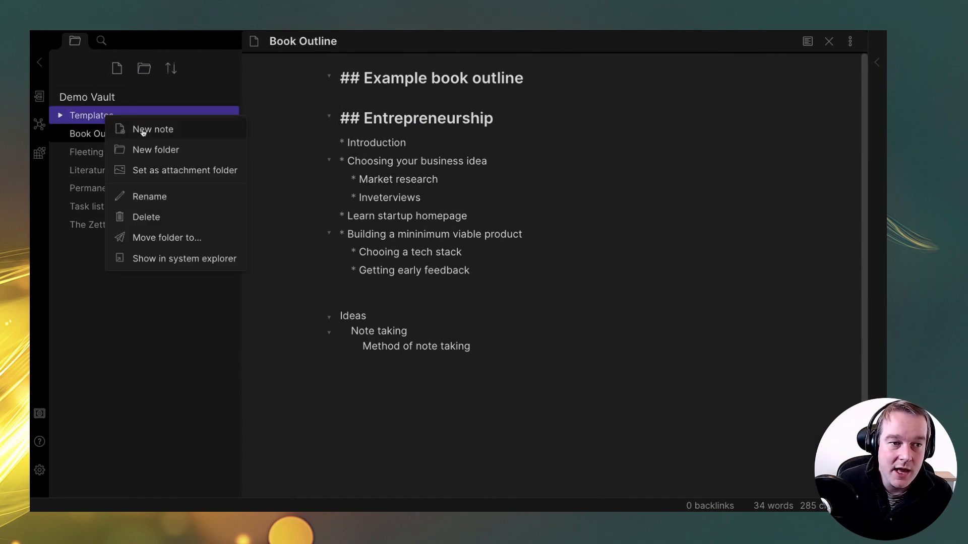
pyautogui.click(143, 131)
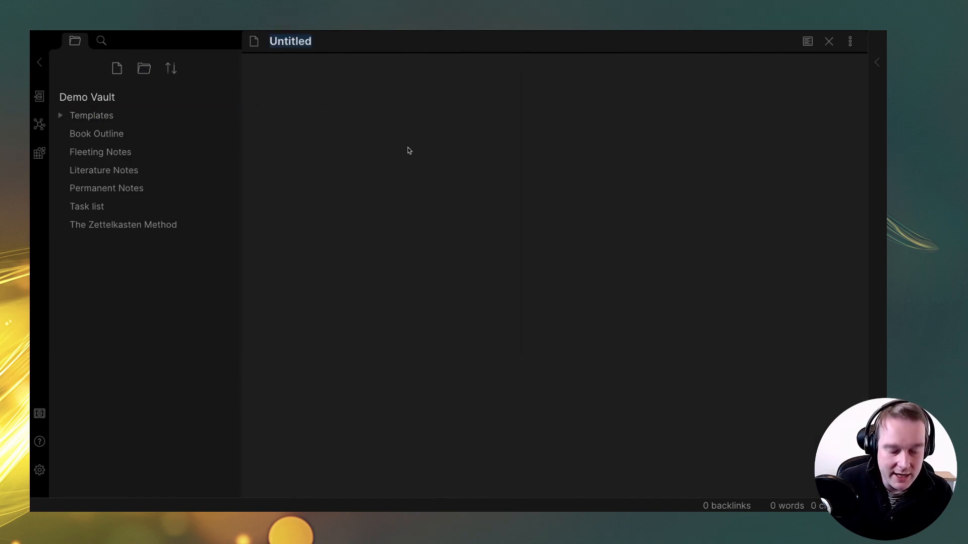
pyautogui.write('Study')
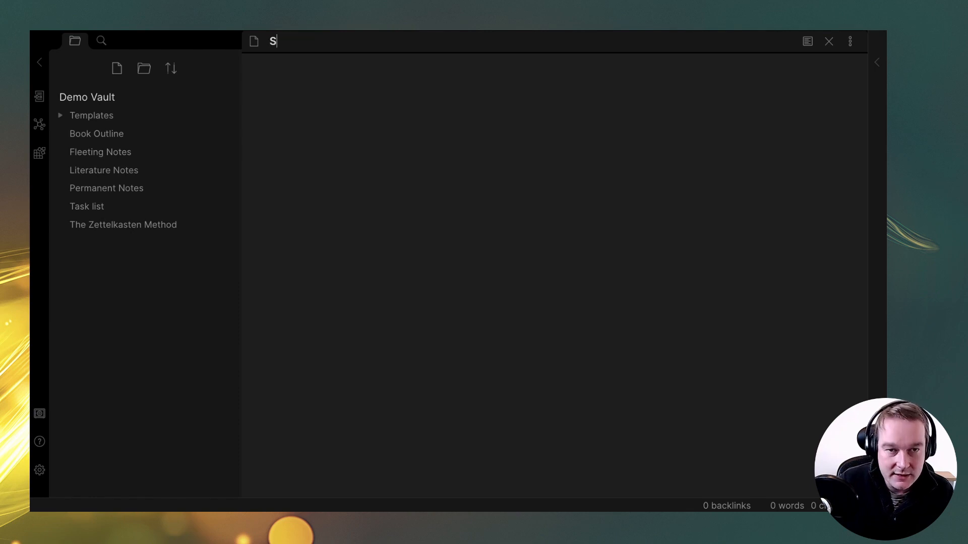
pyautogui.press('BackSpace')
pyautogui.press('BackSpace')
pyautogui.press('BackSpace')
pyautogui.press('BackSpace')
pyautogui.press('BackSpace')
pyautogui.press('BackSpace')
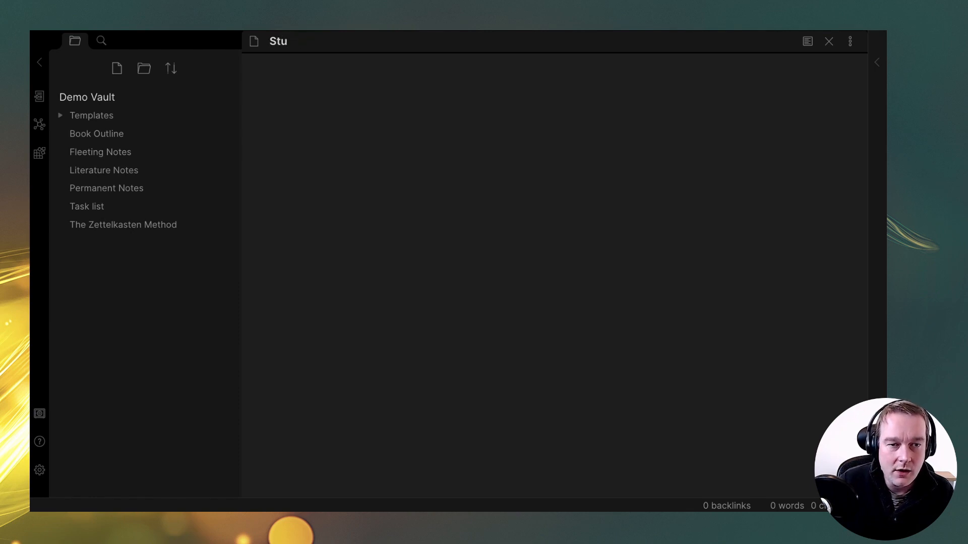
pyautogui.write('Study Note')
pyautogui.press('Return')
# Add the level-one heading "# {{title}}" to the Study Note template and highlight its double curly braces.
pyautogui.write('# ')
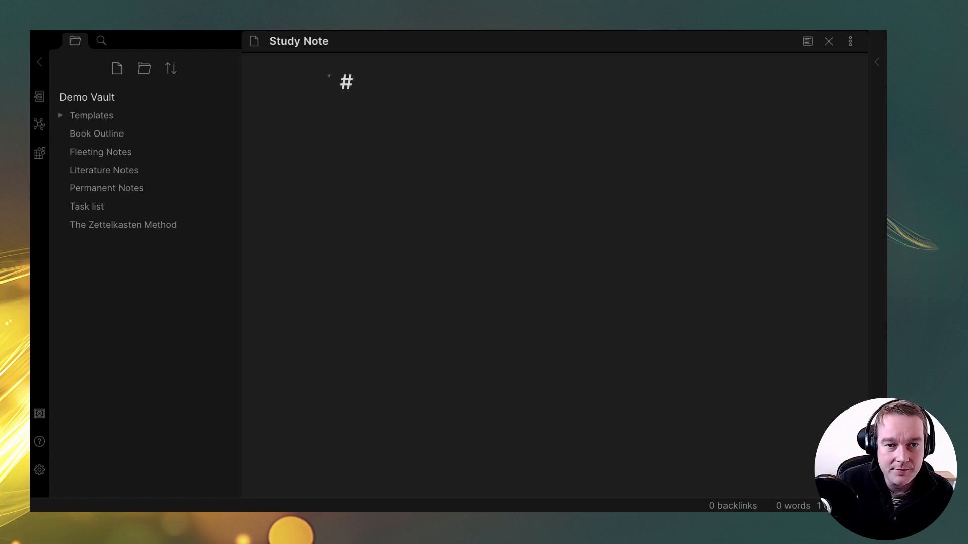
pyautogui.write('{{title')
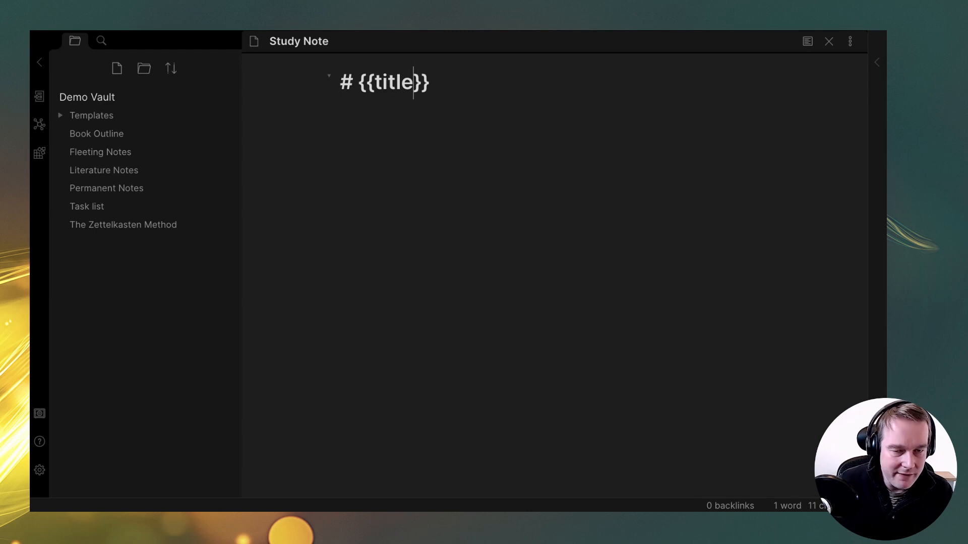
pyautogui.moveTo(359, 81); pyautogui.dragTo(372, 80)
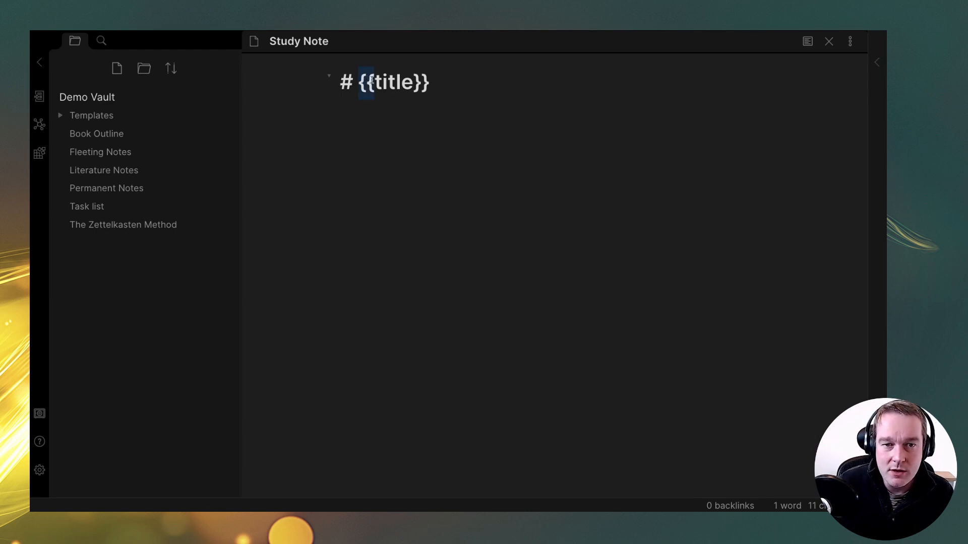
pyautogui.moveTo(432, 83); pyautogui.dragTo(417, 85)
pyautogui.moveTo(357, 80); pyautogui.dragTo(375, 82)
pyautogui.moveTo(440, 83); pyautogui.dragTo(411, 82)
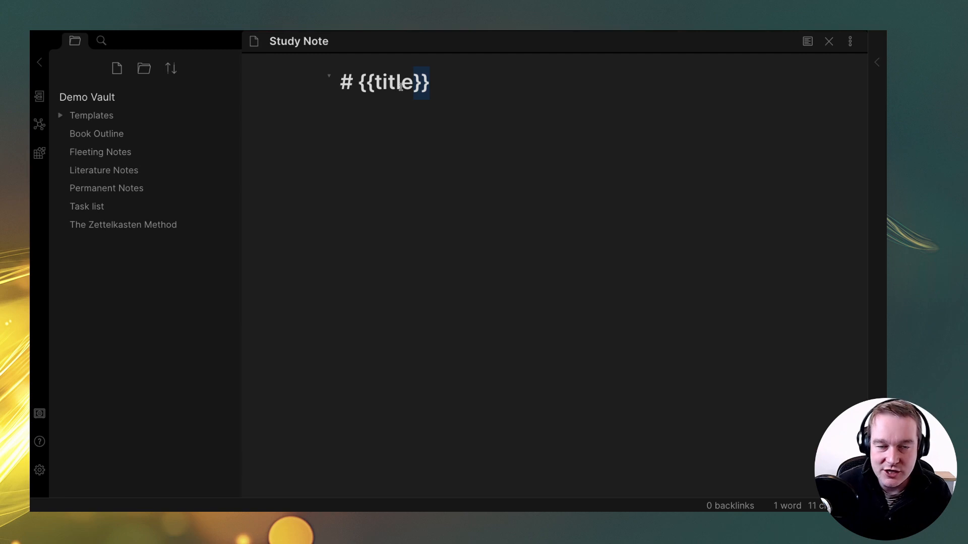
# Add the line "Created: {{date}} {{time}}" under the title heading, followed by blank lines.
pyautogui.click(435, 86)
pyautogui.press('Return')
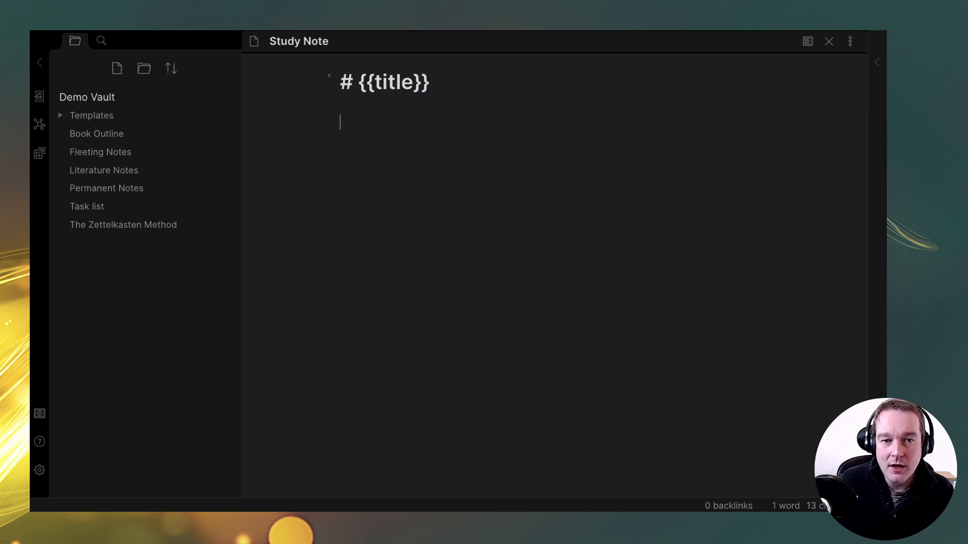
pyautogui.write('Created: {{date')
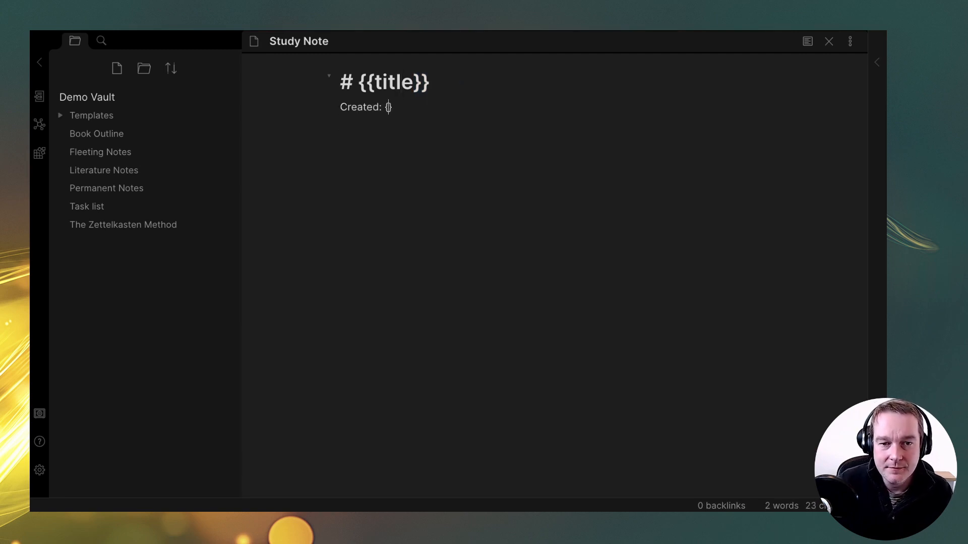
pyautogui.press('End')
pyautogui.write('{{time')
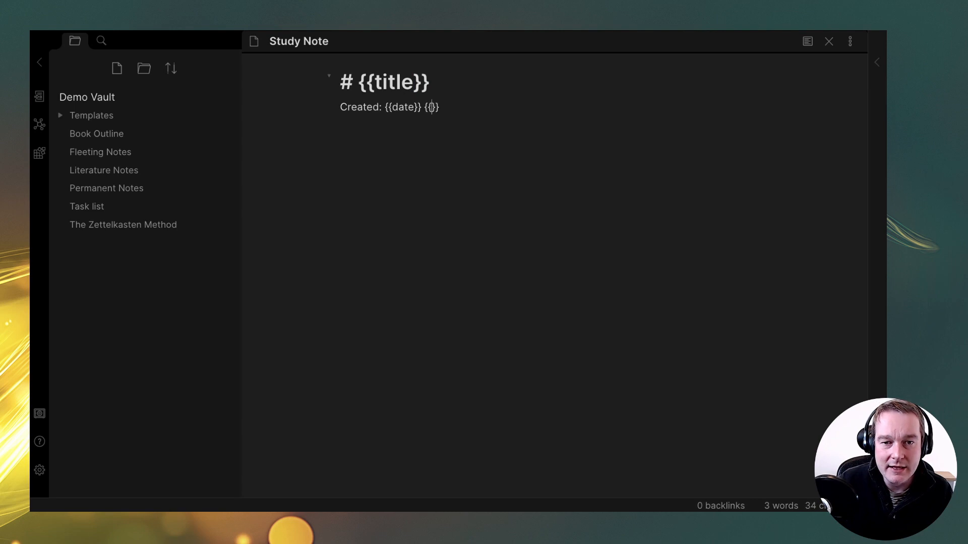
pyautogui.press('End')
pyautogui.press('Return')
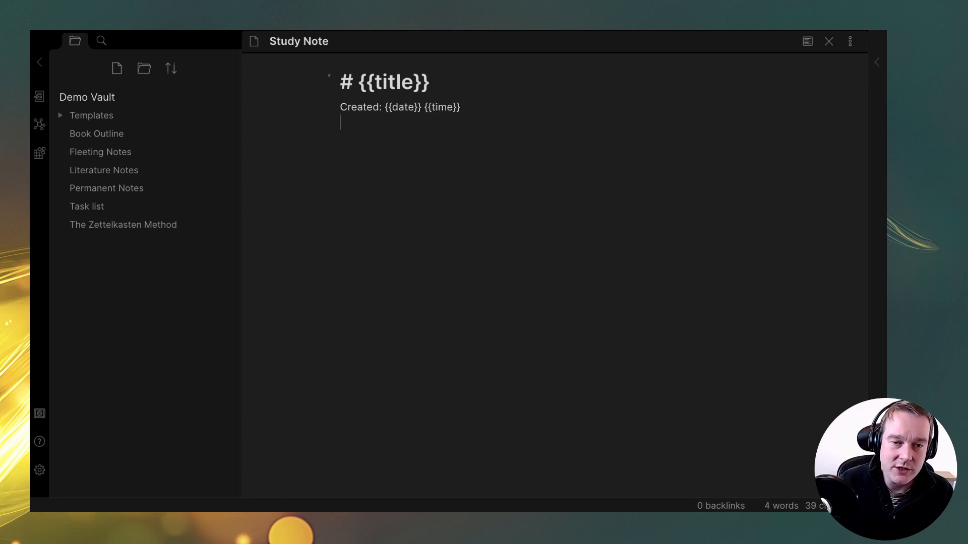
pyautogui.press('Return')
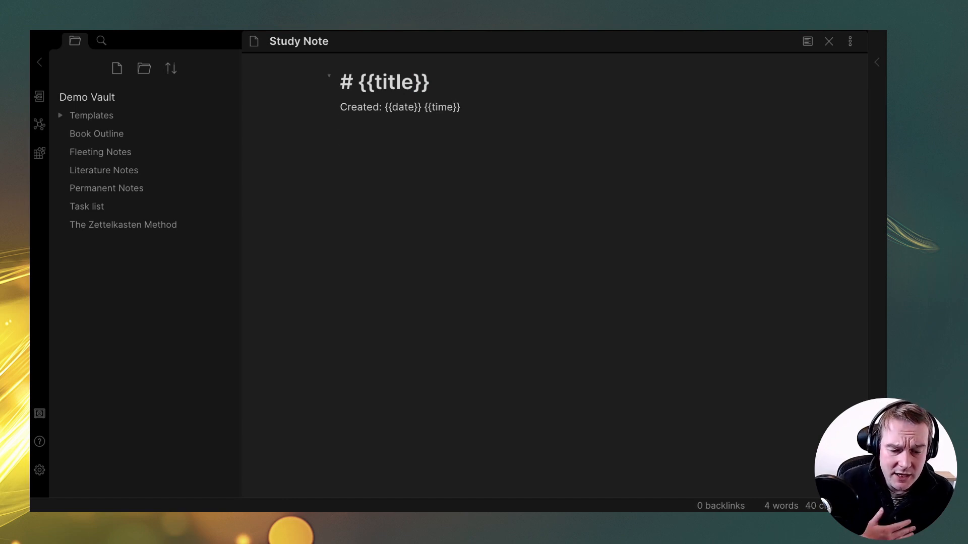
# Add the level-two headings "## See also" and "## References" below the Created line of the Study Note template.
pyautogui.press('Return')
pyautogui.write('## See also')
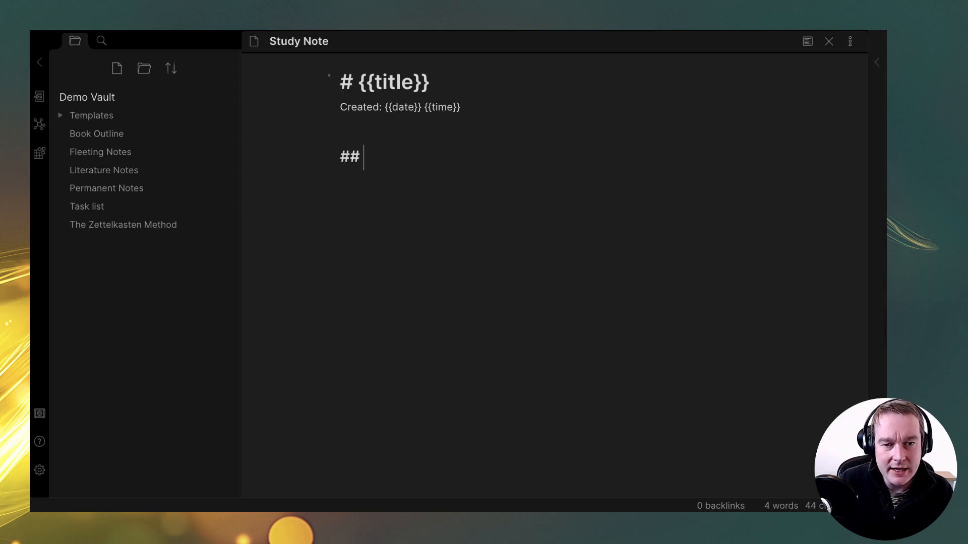
pyautogui.press('Return')
pyautogui.press('Return')
pyautogui.write('##')
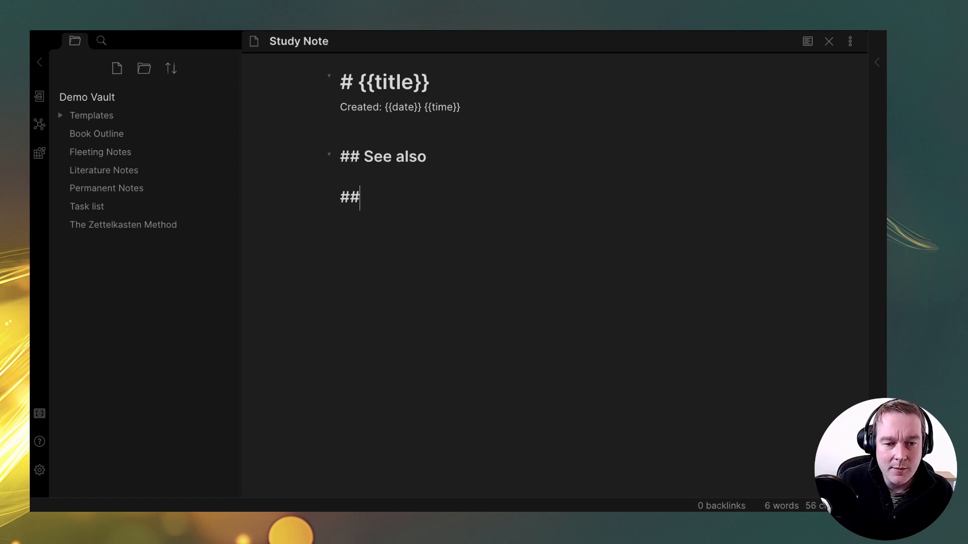
pyautogui.write(' References')
pyautogui.press('Return')
pyautogui.press('Return')
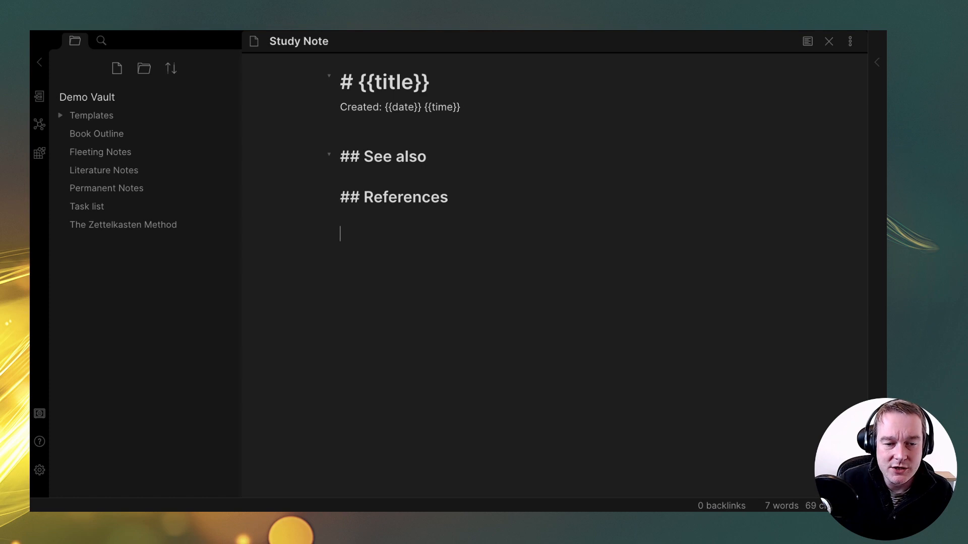
# Add an empty numbered list item "1." under both "See also" and "References", and insert an extra blank line below the Created line.
pyautogui.press('Up')
pyautogui.press('Up')
pyautogui.press('Up')
pyautogui.press('Return')
pyautogui.press('Up')
pyautogui.write('1.')
pyautogui.press('Down')
pyautogui.press('Down')
pyautogui.press('Down')
pyautogui.write('1.')
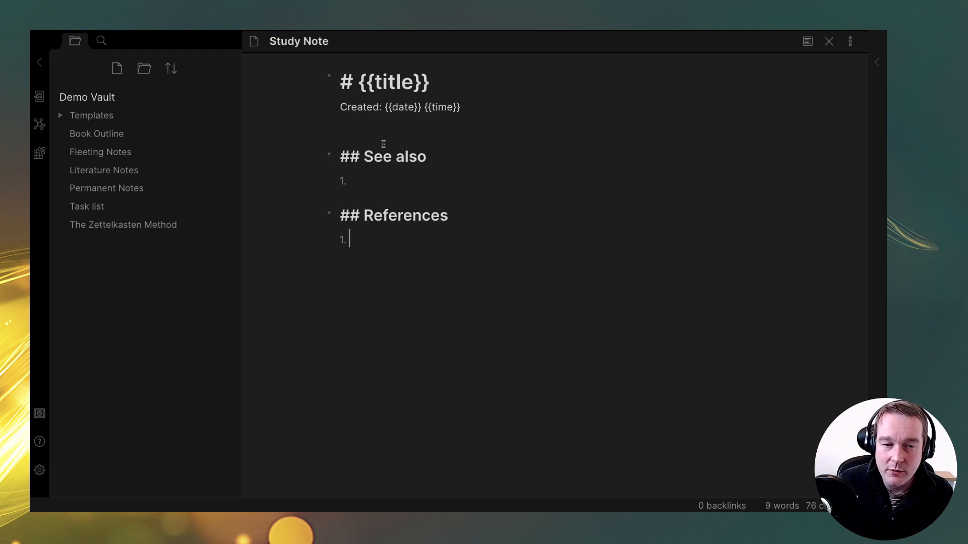
pyautogui.click(377, 121)
pyautogui.press('Return')
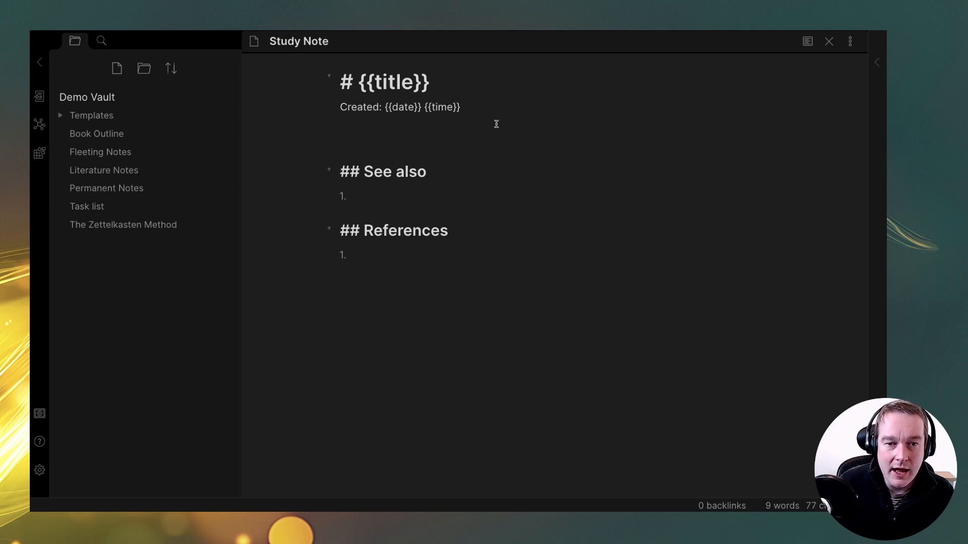
pyautogui.click(60, 116)
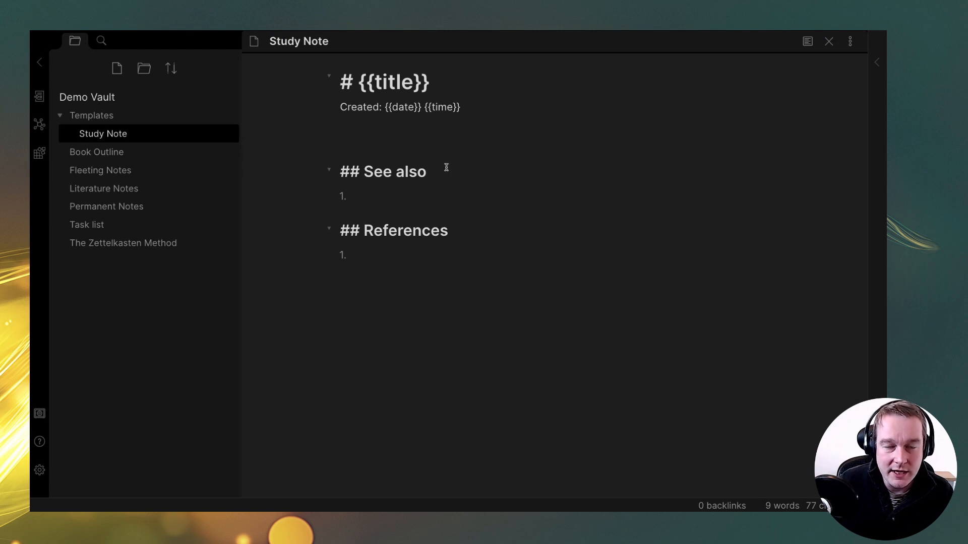
pyautogui.click(92, 117)
pyautogui.click(96, 117)
pyautogui.click(96, 119)
pyautogui.click(97, 119)
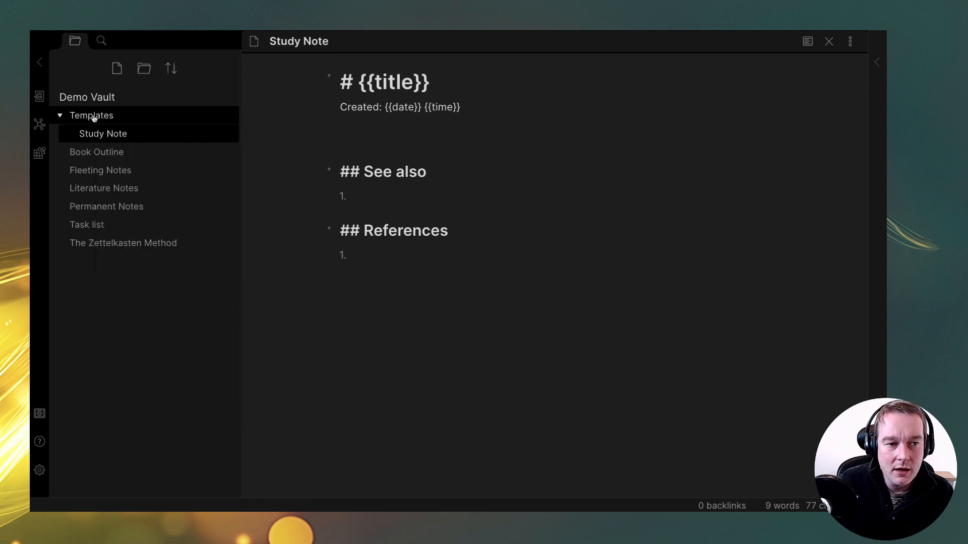
pyautogui.click(94, 119)
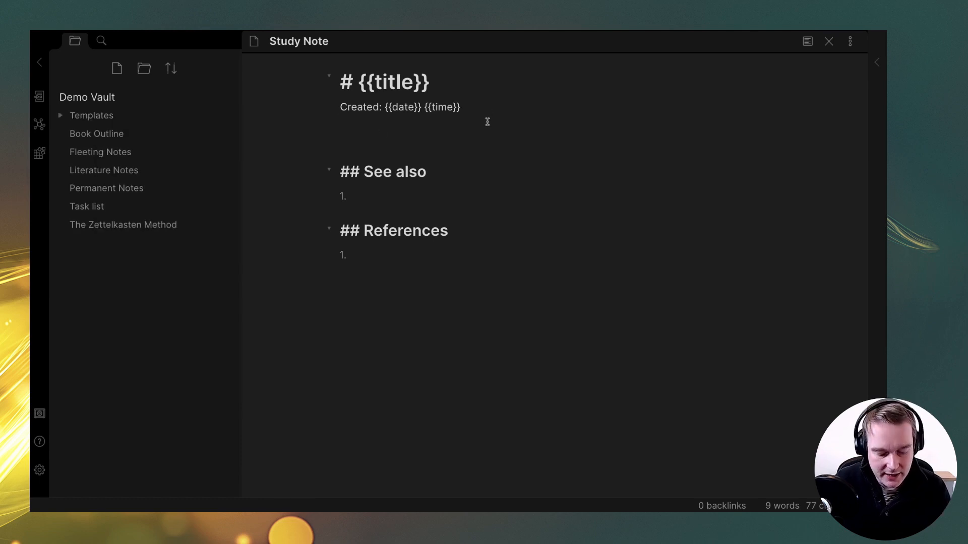
# Add the line "Status: #todo" directly beneath the Created line of the Study Note template.
pyautogui.write('Status: #tot')
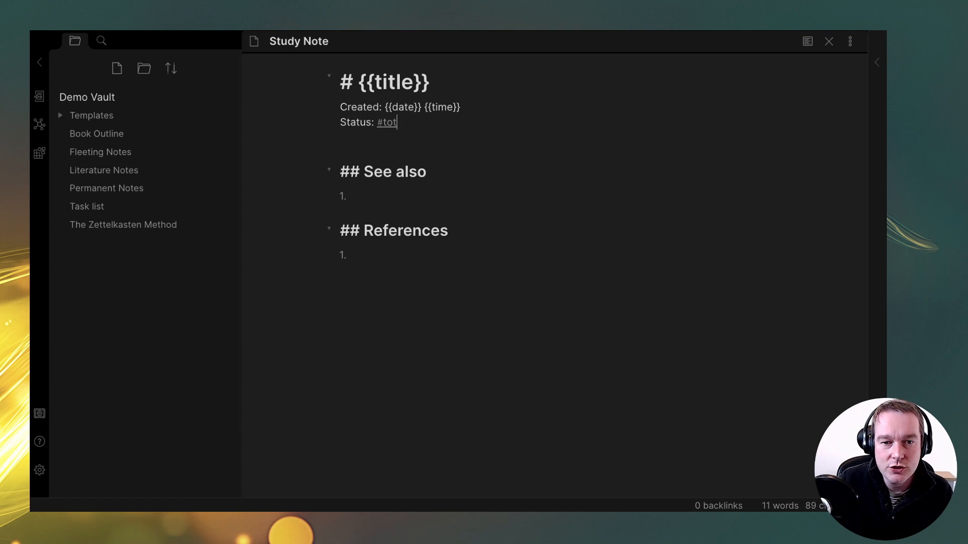
pyautogui.press('BackSpace')
pyautogui.write('do')
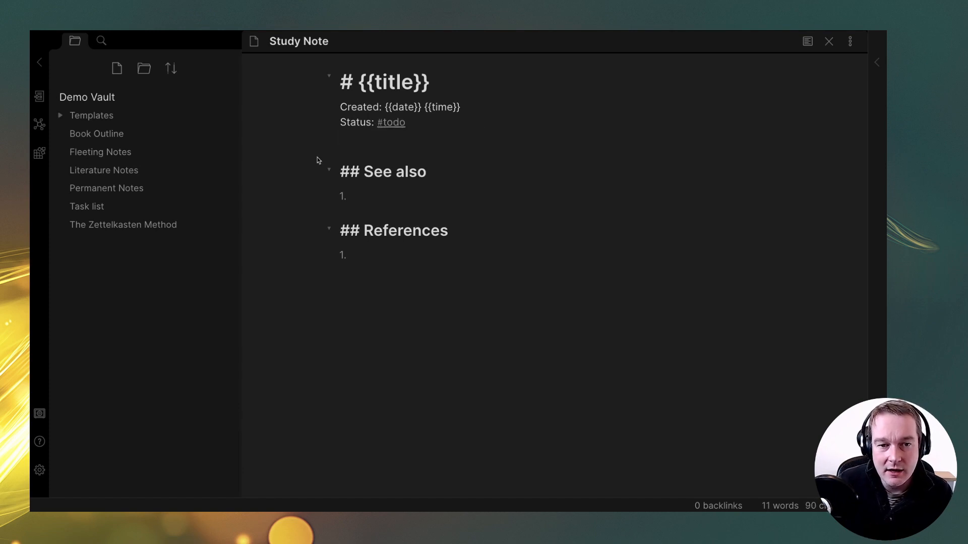
# Create another note in the Templates folder and title it "Reference".
pyautogui.click(77, 116)
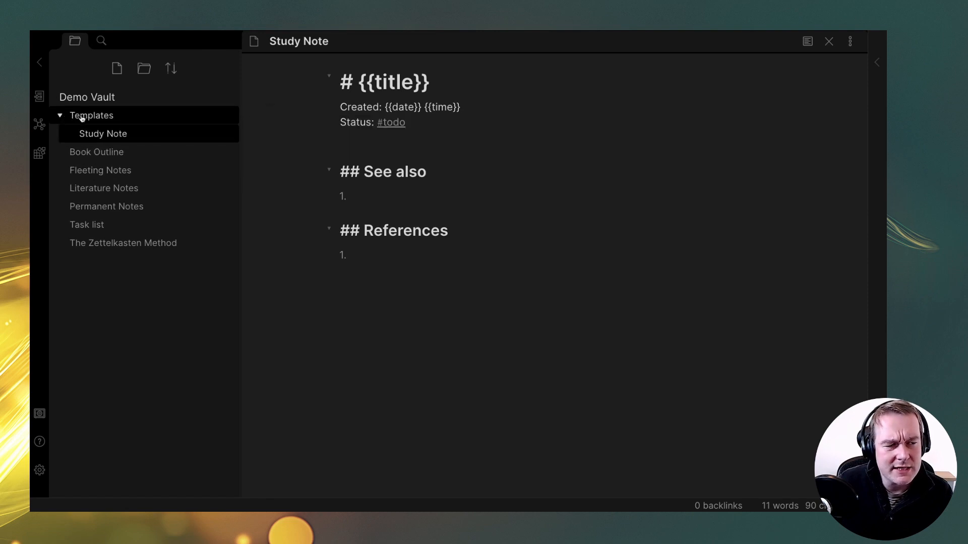
pyautogui.rightClick(83, 119)
pyautogui.click(114, 130)
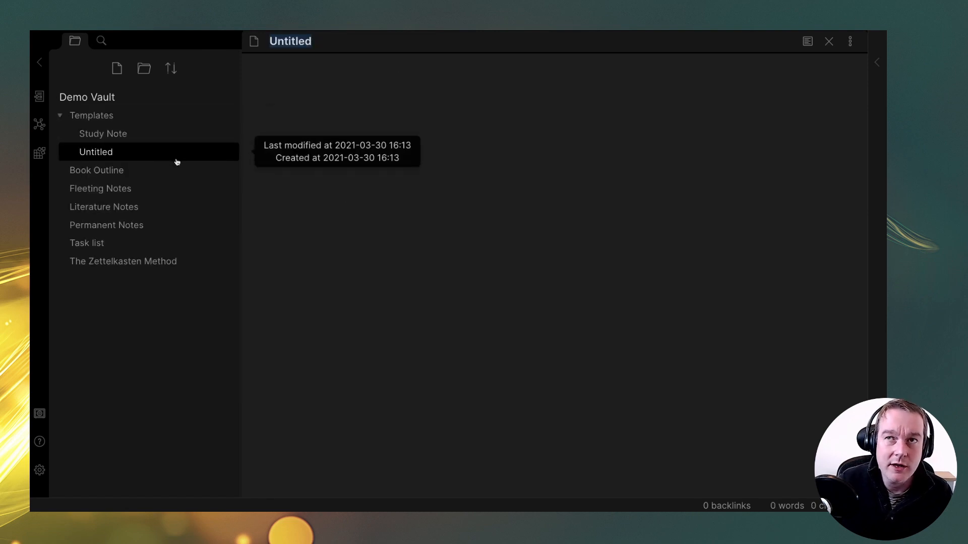
pyautogui.write('G')
pyautogui.press('BackSpace')
pyautogui.write('Reference')
pyautogui.press('Return')
# Add the level-one heading "# Reference: {{title}}" to the Reference template.
pyautogui.write('#')
pyautogui.write('{{title}}')
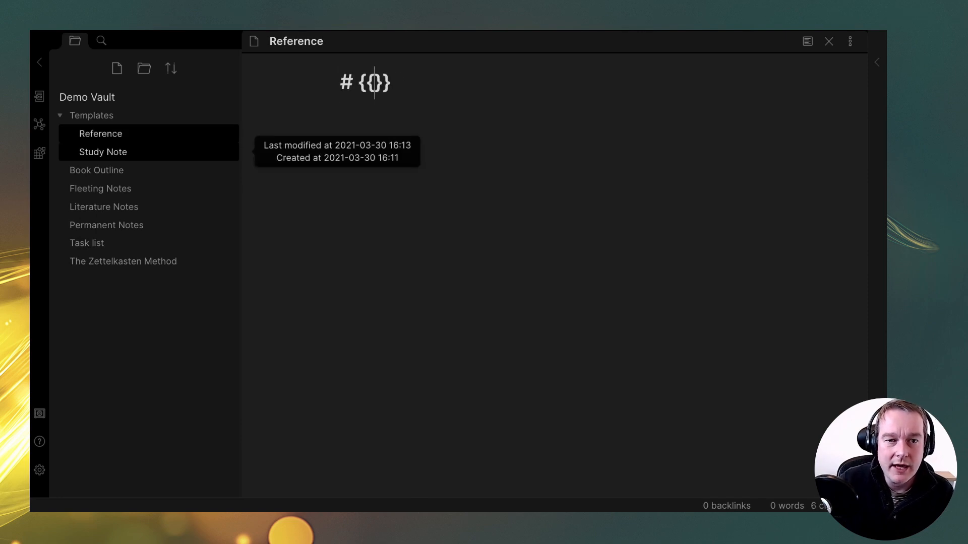
pyautogui.press('Left')
pyautogui.press('Left')
pyautogui.press('Left')
pyautogui.press('Left')
pyautogui.press('Left')
pyautogui.press('Left')
pyautogui.press('Left')
pyautogui.press('Left')
pyautogui.press('Left')
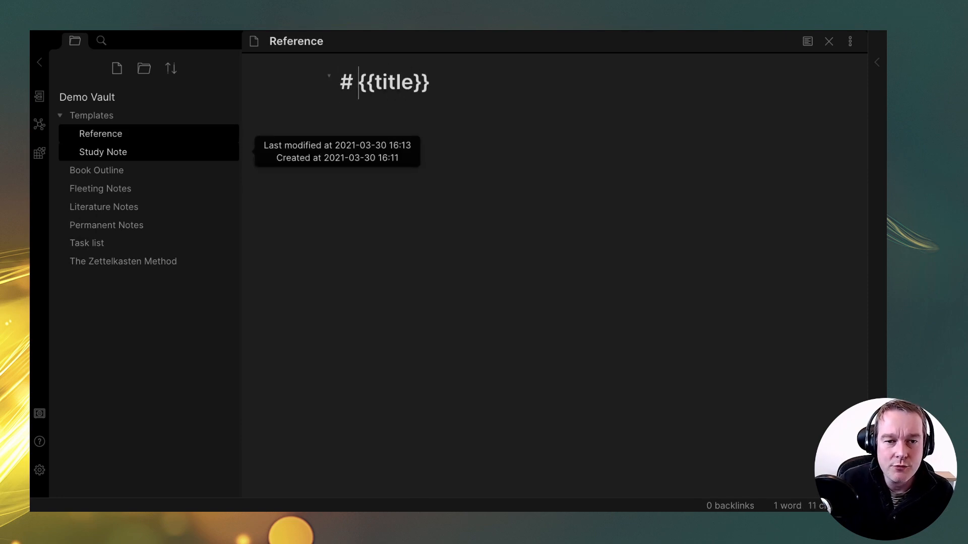
pyautogui.write('Reference:')
pyautogui.press('BackSpace')
pyautogui.press('BackSpace')
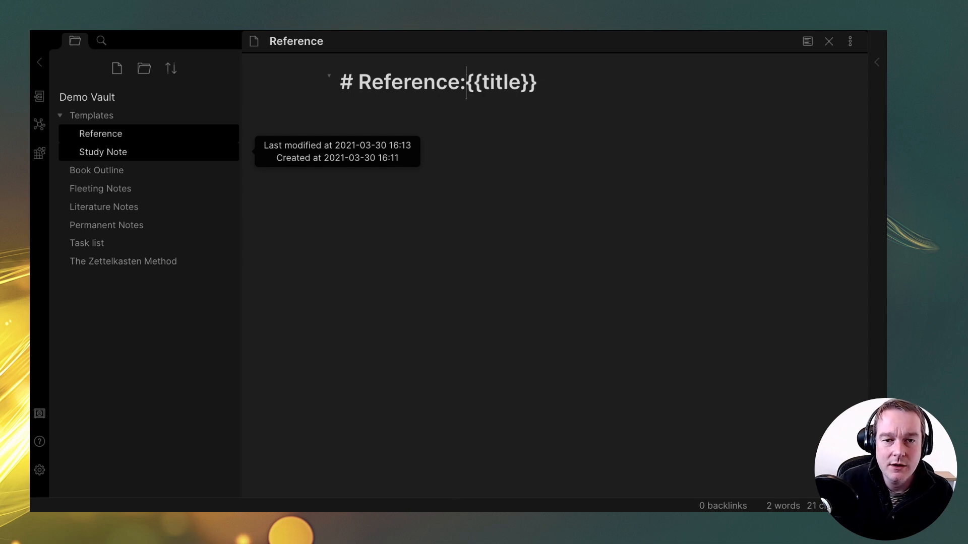
pyautogui.write(':')
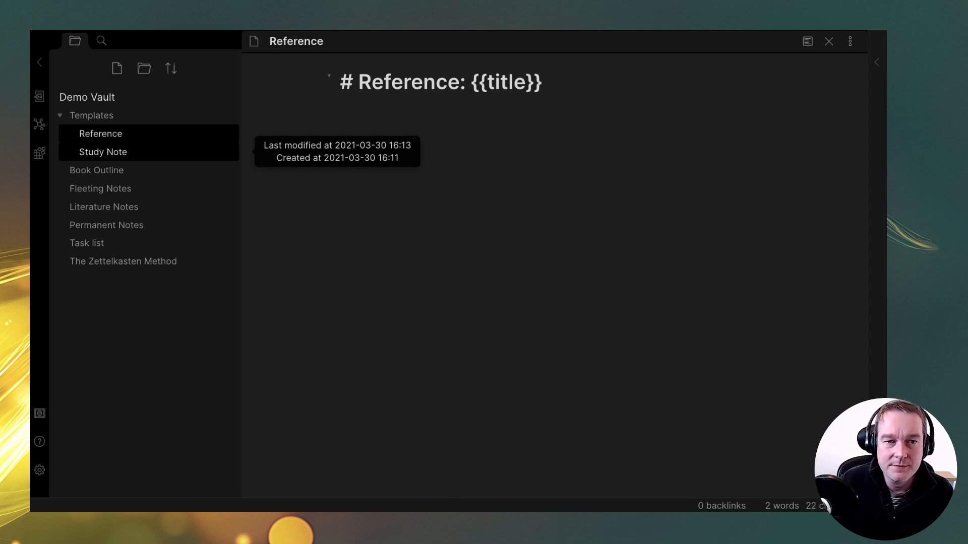
# Add the level-two heading "## Source" below the title, with an empty numbered list item "1." under it.
pyautogui.click(558, 83)
pyautogui.press('Return')
pyautogui.press('Return')
pyautogui.press('Return')
pyautogui.write('## Source')
pyautogui.press('Return')
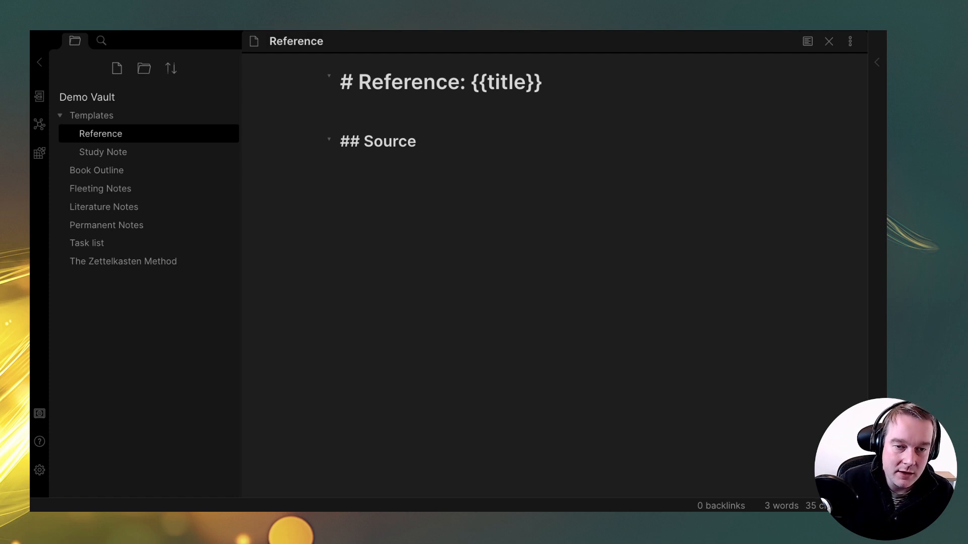
pyautogui.write('1.')
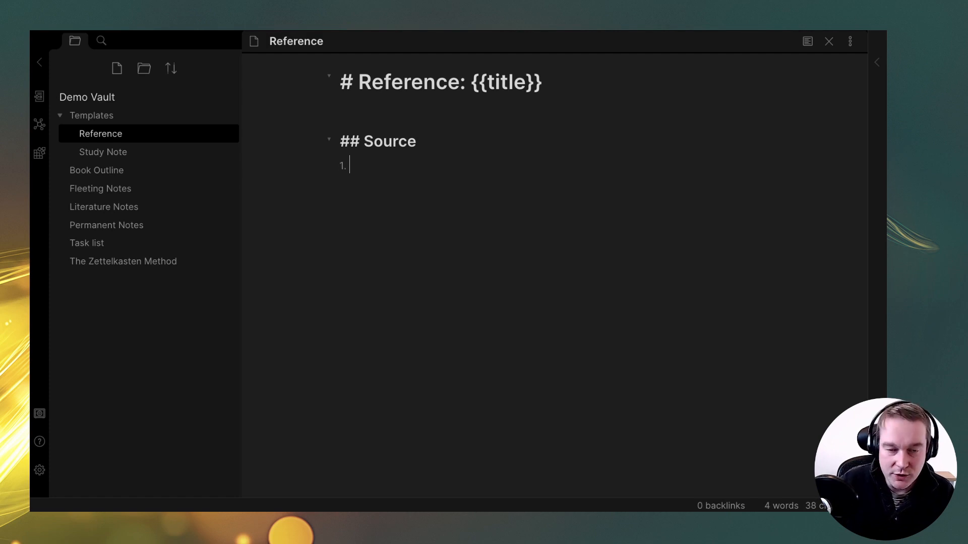
# Add the line "Created: {{date}} {{time}}" between the title and the Source heading, followed by a new line.
pyautogui.press('Up')
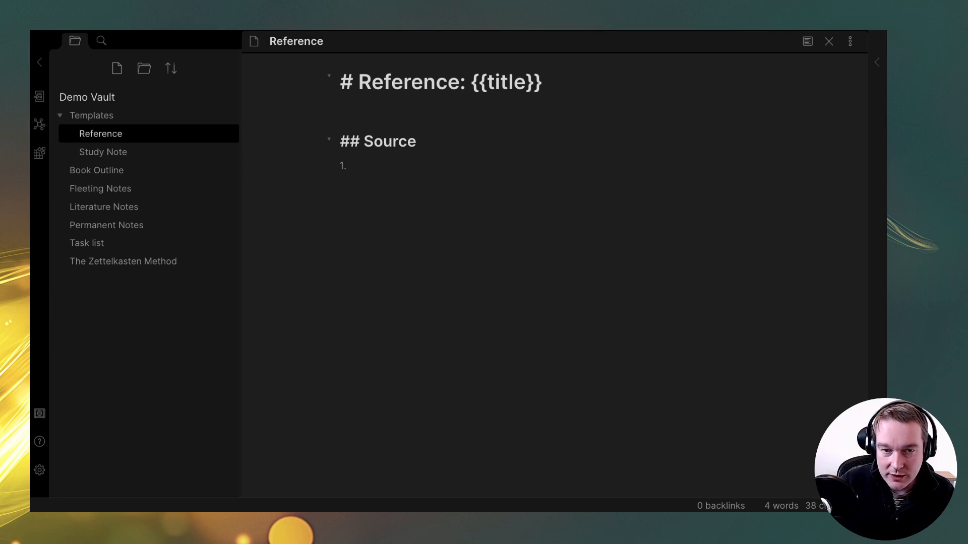
pyautogui.write('#')
pyautogui.press('BackSpace')
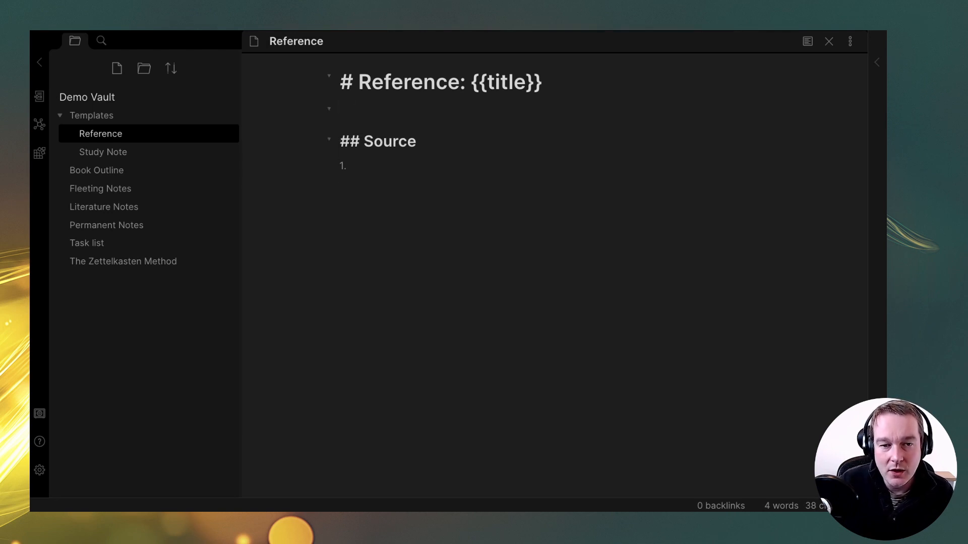
pyautogui.write('Created: ')
pyautogui.write('{{date')
pyautogui.write('}} {{time}')
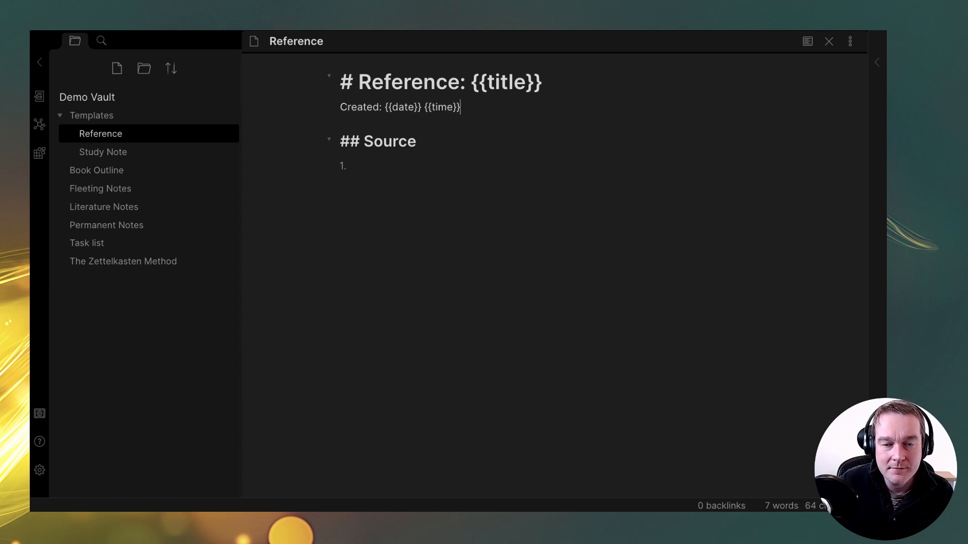
pyautogui.press('Return')
pyautogui.write('A')
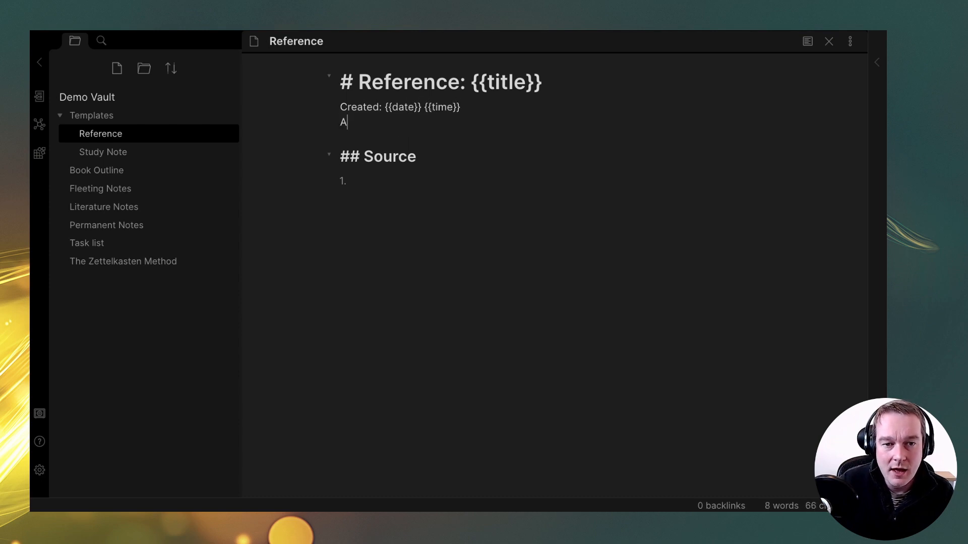
pyautogui.press('BackSpace')
pyautogui.write('Sourc')
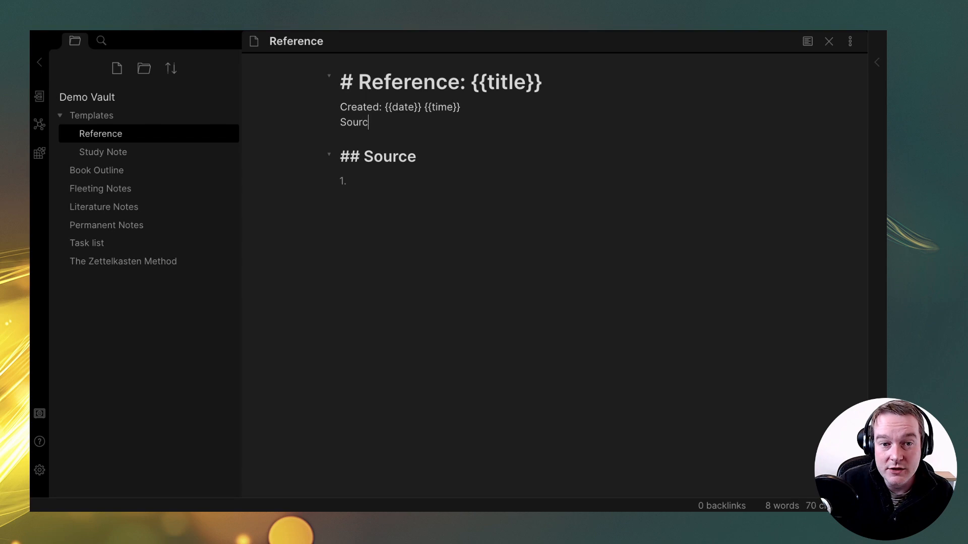
pyautogui.write('e:')
pyautogui.press('BackSpace')
pyautogui.press('BackSpace')
pyautogui.press('BackSpace')
pyautogui.press('BackSpace')
pyautogui.press('BackSpace')
pyautogui.press('BackSpace')
pyautogui.press('BackSpace')
pyautogui.press('BackSpace')
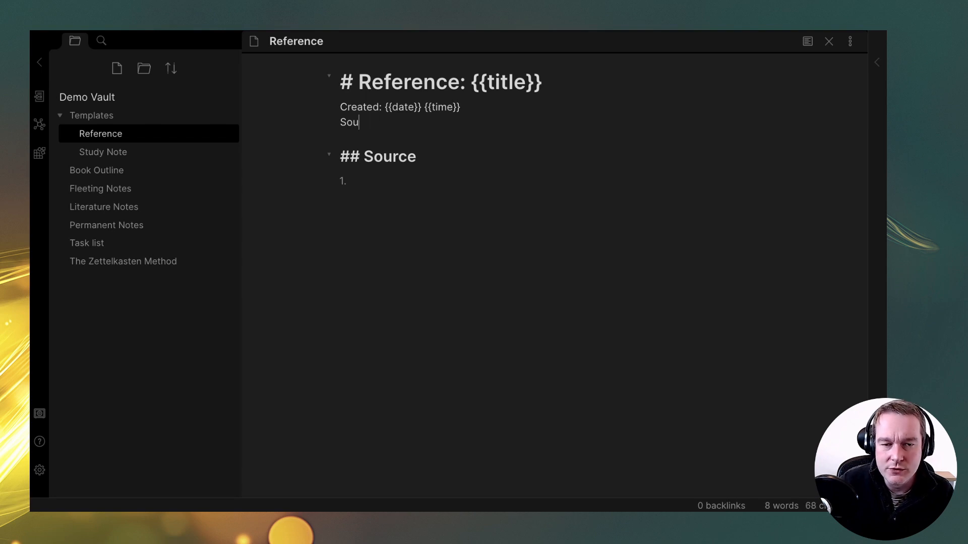
pyautogui.write('Link: ')
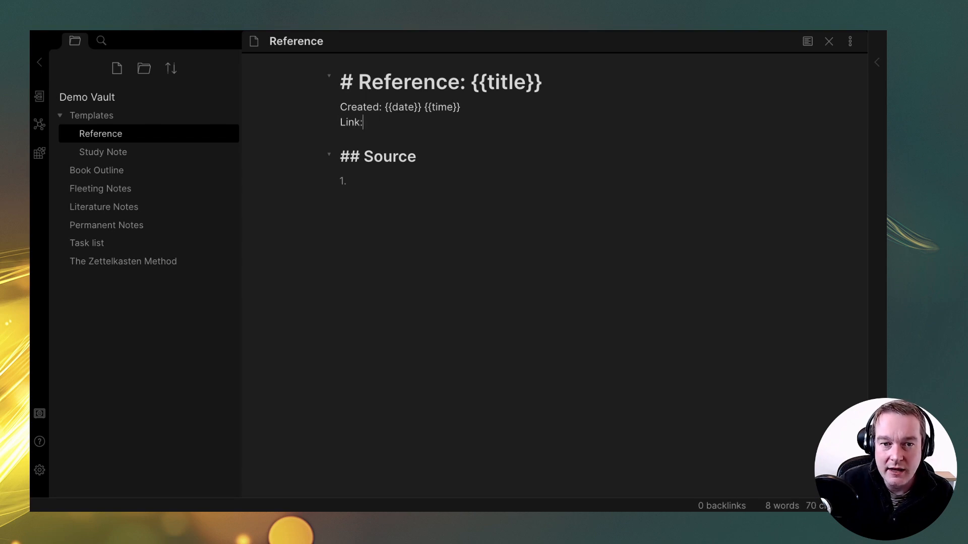
pyautogui.write('http://')
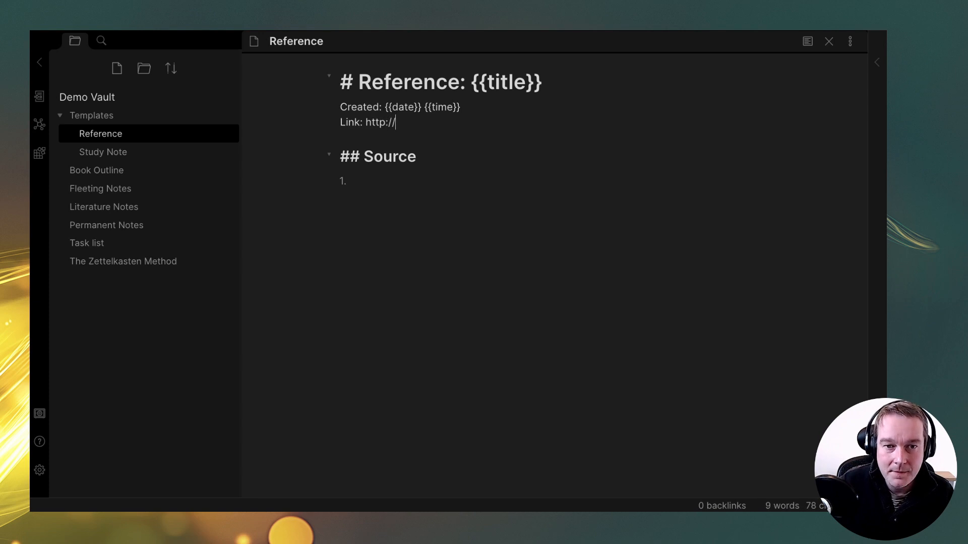
pyautogui.write('s')
pyautogui.press('Down')
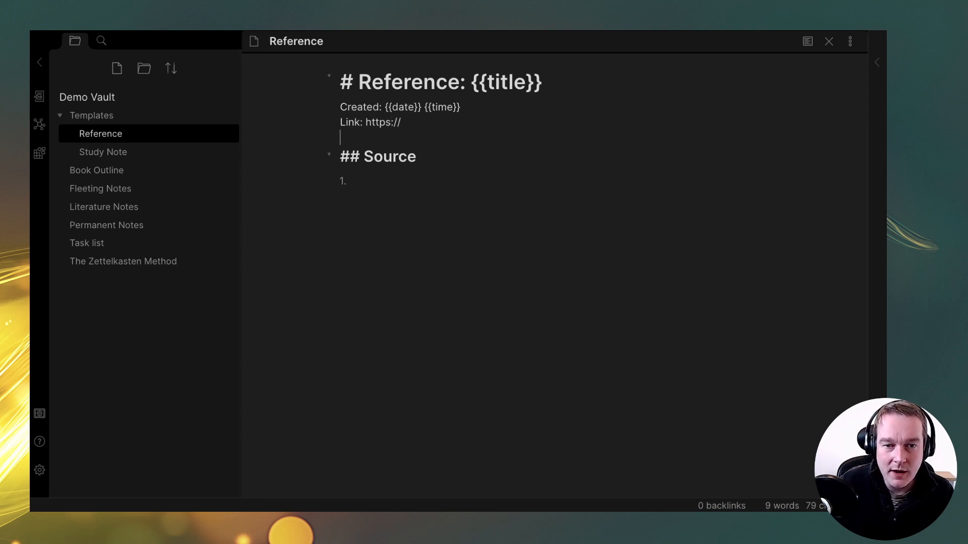
pyautogui.press('Return')
pyautogui.press('BackSpace')
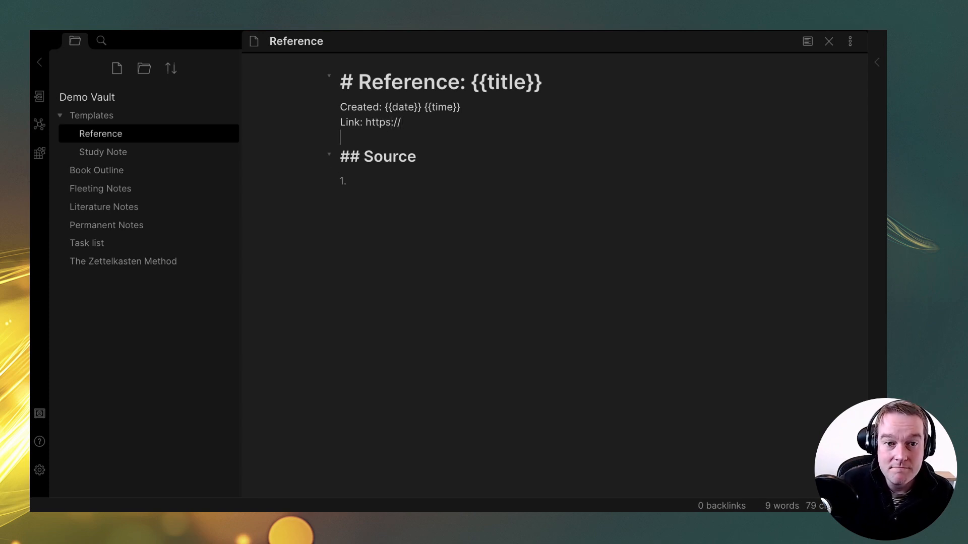
# Create a note titled "User Story" in the Templates folder and give it the level-one heading "# {{title}}".
pyautogui.rightClick(109, 120)
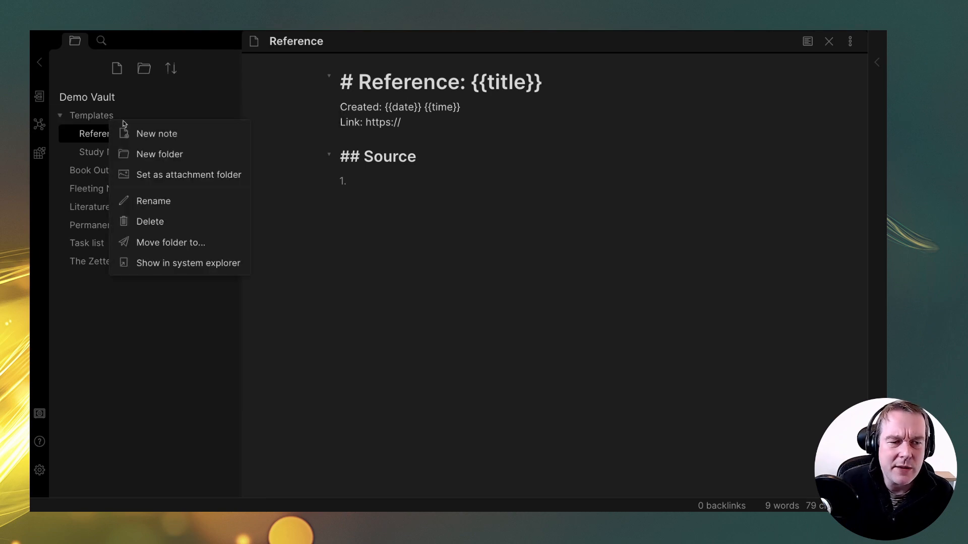
pyautogui.click(142, 133)
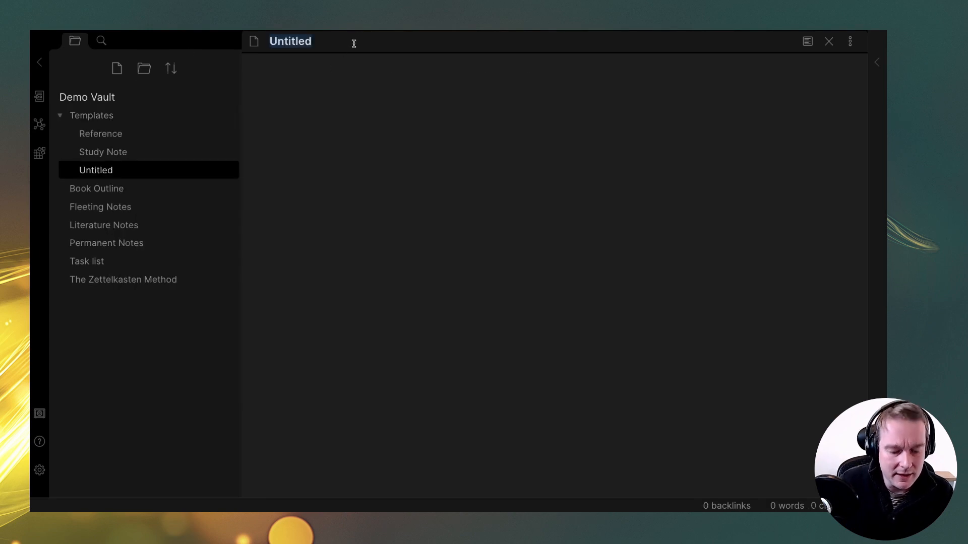
pyautogui.write('User Story')
pyautogui.press('Return')
pyautogui.write('# {{title}')
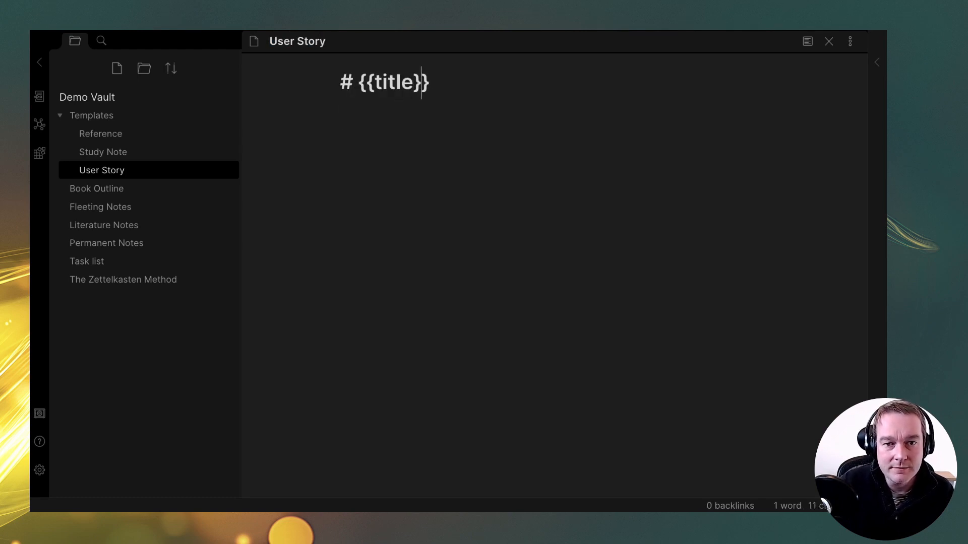
# Add the line "Type: #feature" under the title heading of the User Story template, followed by a new line.
pyautogui.press('Return')
pyautogui.write('T')
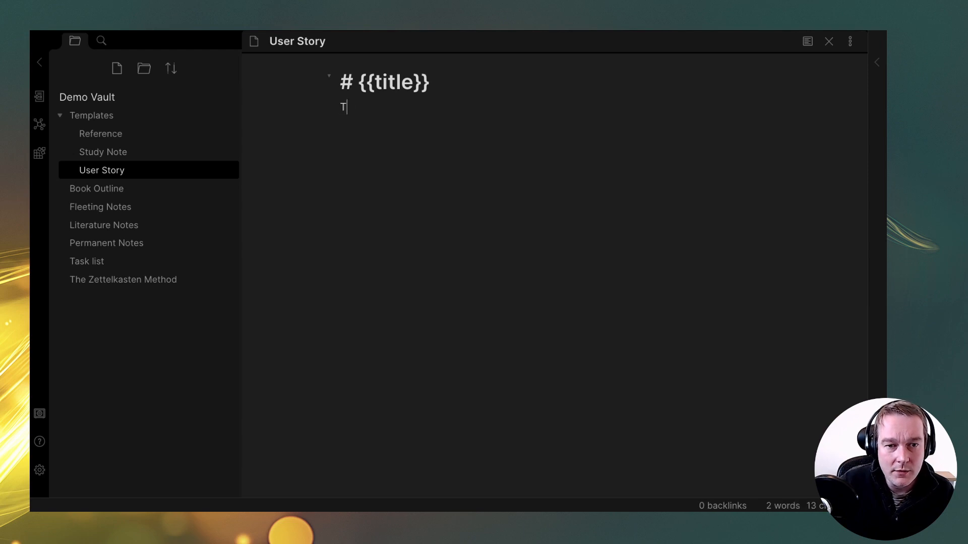
pyautogui.write('ype: #story')
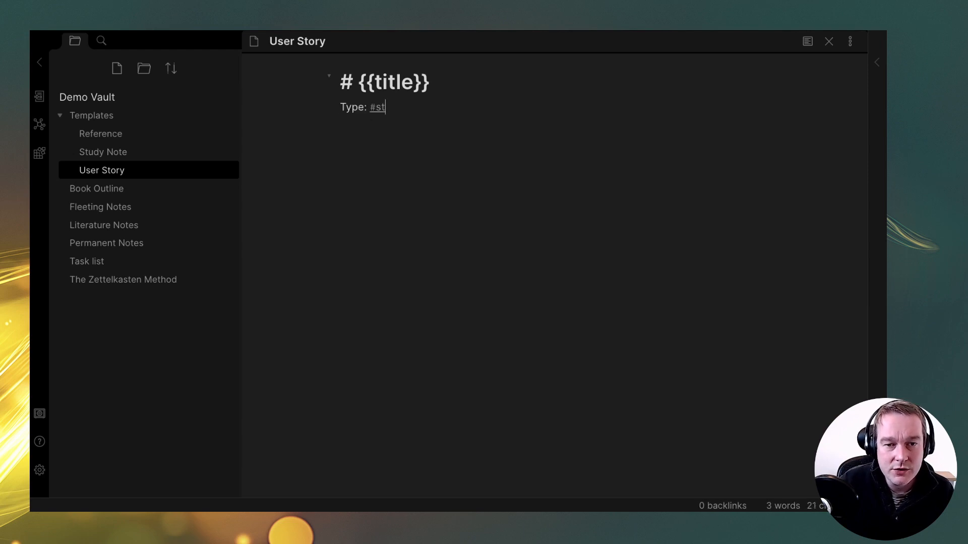
pyautogui.press('BackSpace')
pyautogui.press('BackSpace')
pyautogui.press('BackSpace')
pyautogui.press('BackSpace')
pyautogui.press('BackSpace')
pyautogui.press('BackSpace')
pyautogui.write('#feature')
pyautogui.press('Return')
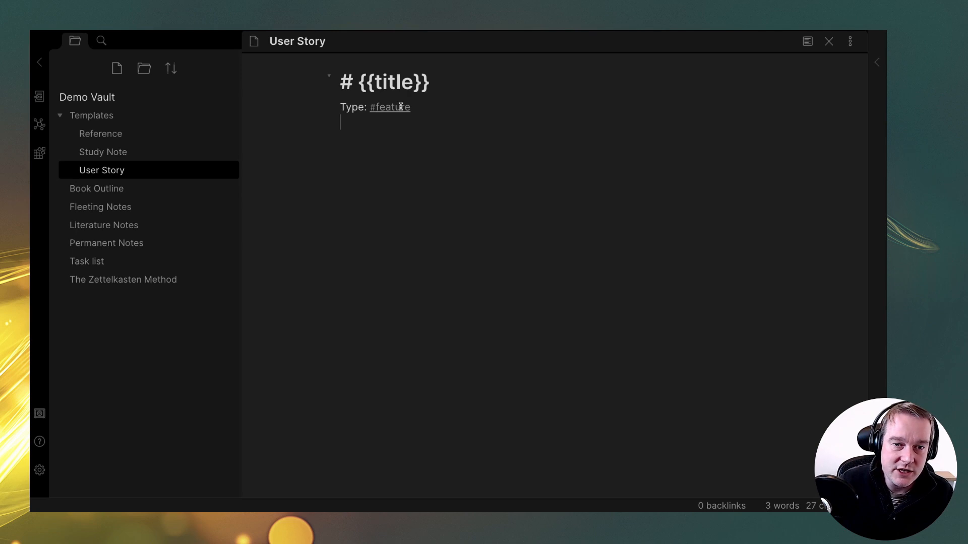
# Add the line "Status: #backlog" beneath the Type line of the User Story template, followed by a blank line.
pyautogui.write('Status: ')
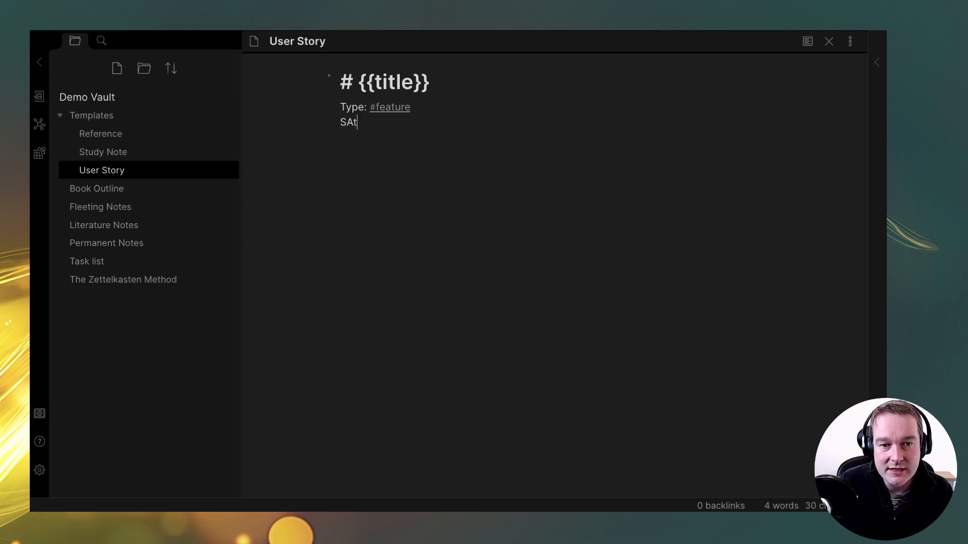
pyautogui.write('#backlog')
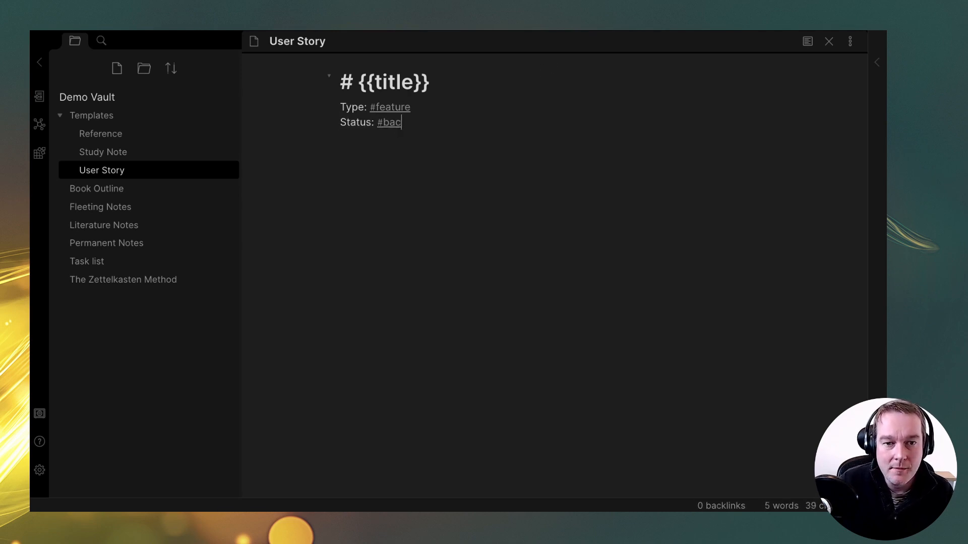
pyautogui.press('Return')
pyautogui.press('Return')
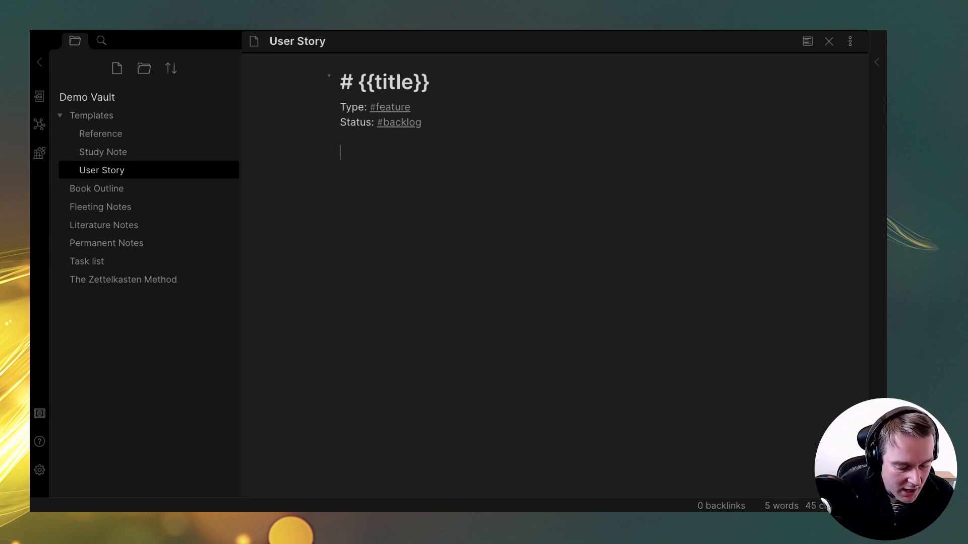
# Add a three-line blockquote reading "AS A", "I WANT" and "SO THAT" beneath the Status line, followed by a blank line.
pyautogui.write('> AS A ')
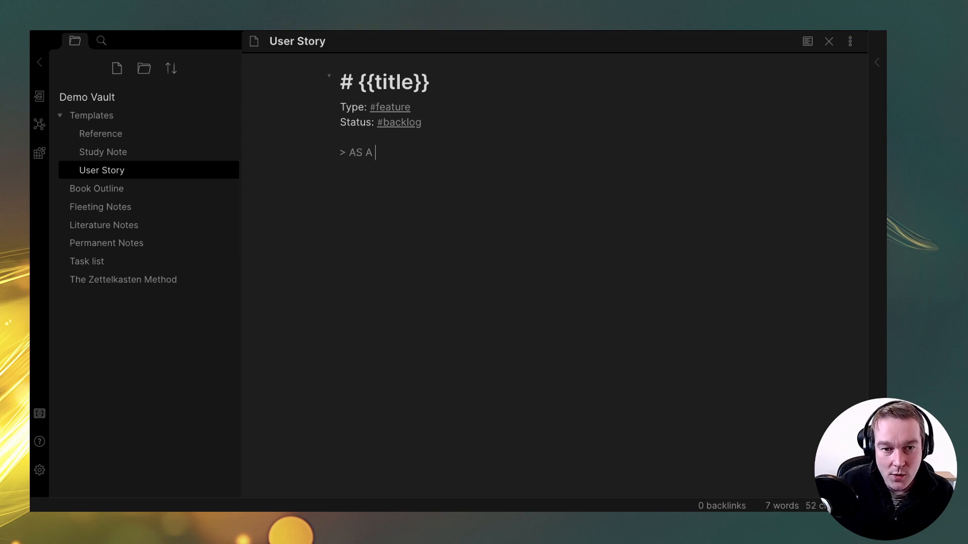
pyautogui.write('> I WANT TO')
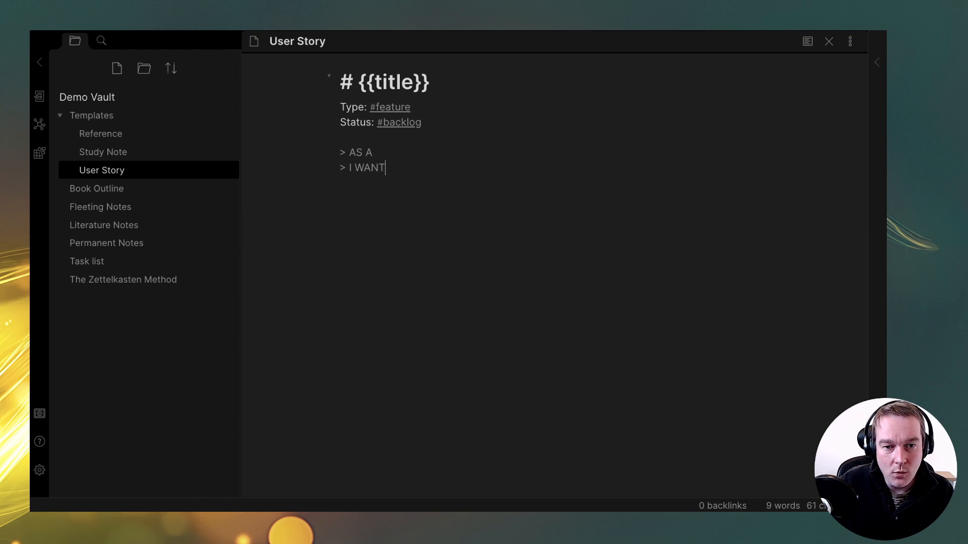
pyautogui.press('BackSpace')
pyautogui.press('BackSpace')
pyautogui.press('BackSpace')
pyautogui.press('Return')
pyautogui.write('SO THAT')
pyautogui.press('Return')
pyautogui.press('Return')
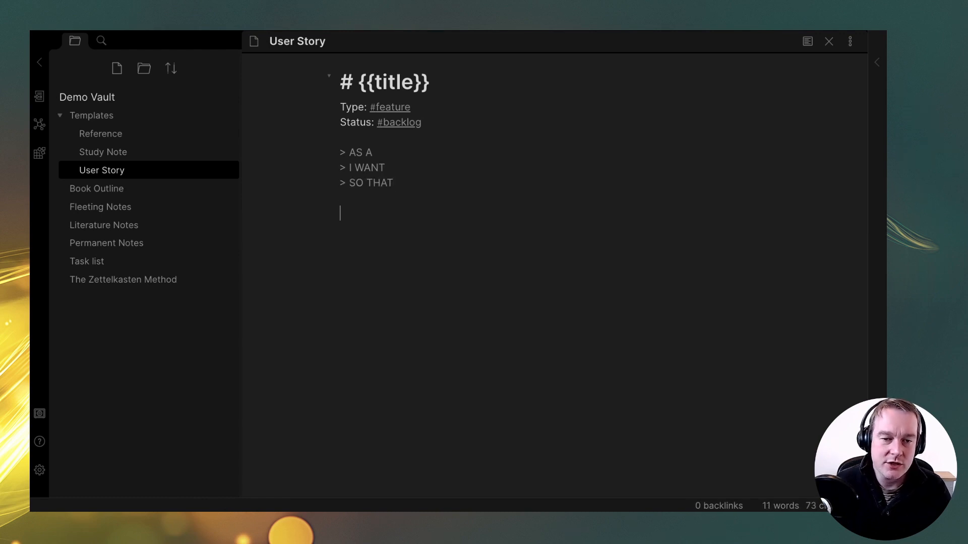
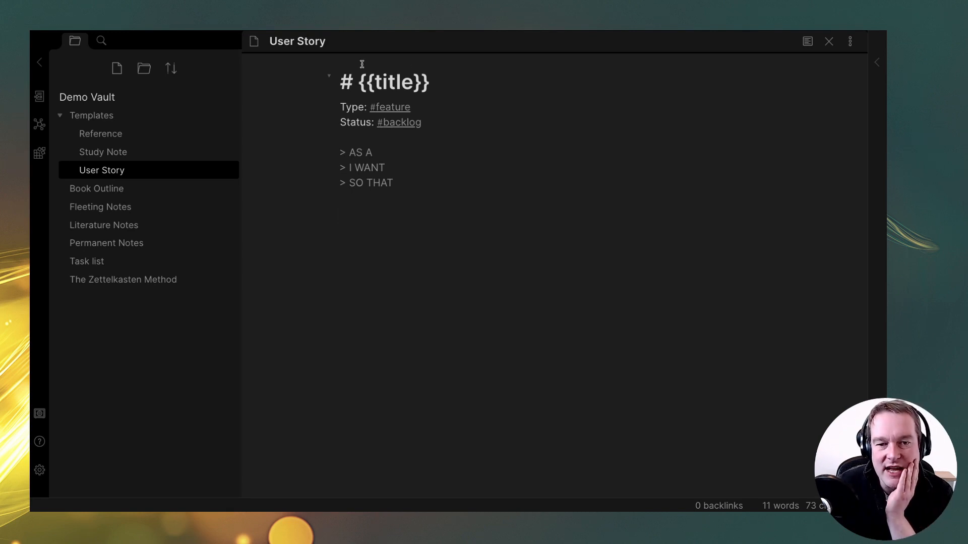
# Preview how the User Story template's blockquote renders and return to editing mode.
pyautogui.click(807, 43)
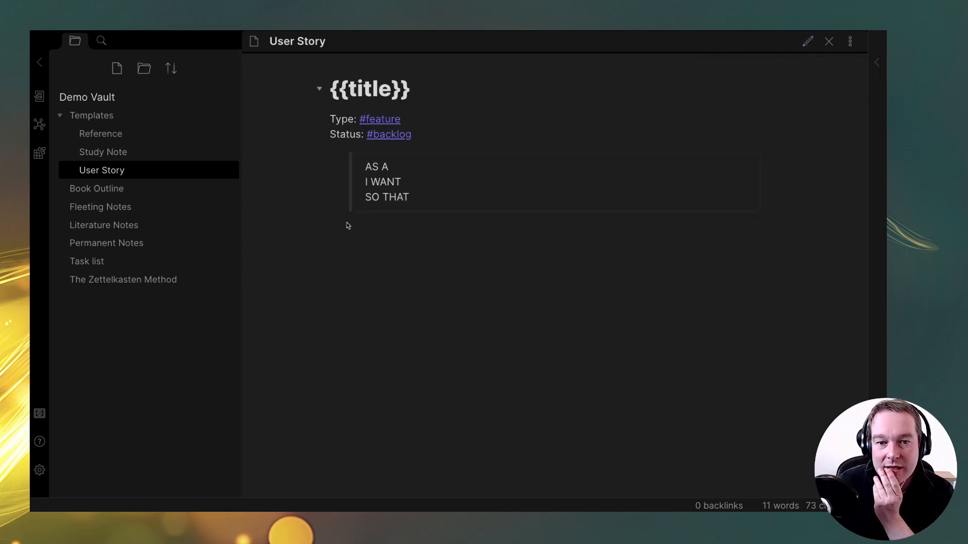
pyautogui.click(808, 43)
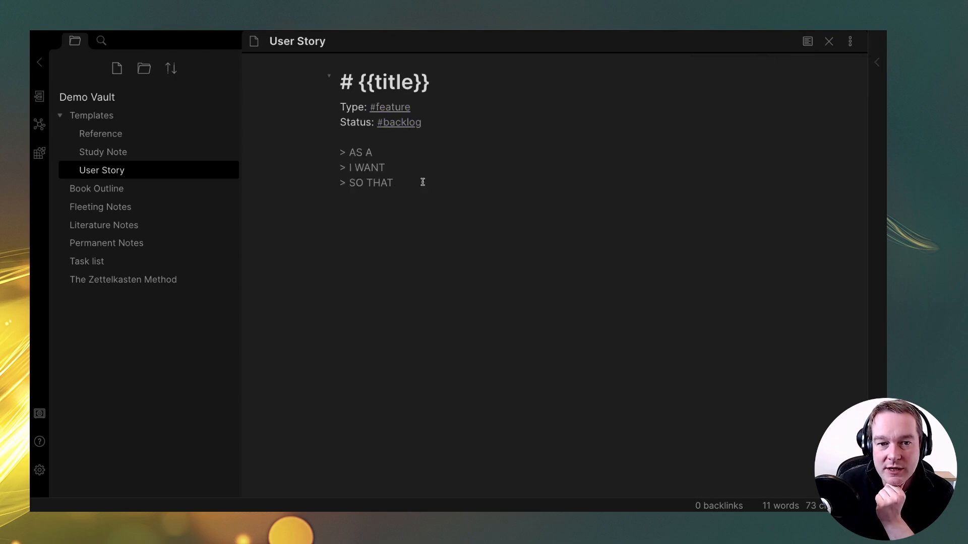
pyautogui.moveTo(348, 152)
pyautogui.mouseDown()
pyautogui.moveTo(327, 156)
pyautogui.moveTo(337, 182)
pyautogui.moveTo(383, 180)
pyautogui.moveTo(387, 198)
pyautogui.mouseUp()
pyautogui.click(806, 41)
pyautogui.click(808, 42)
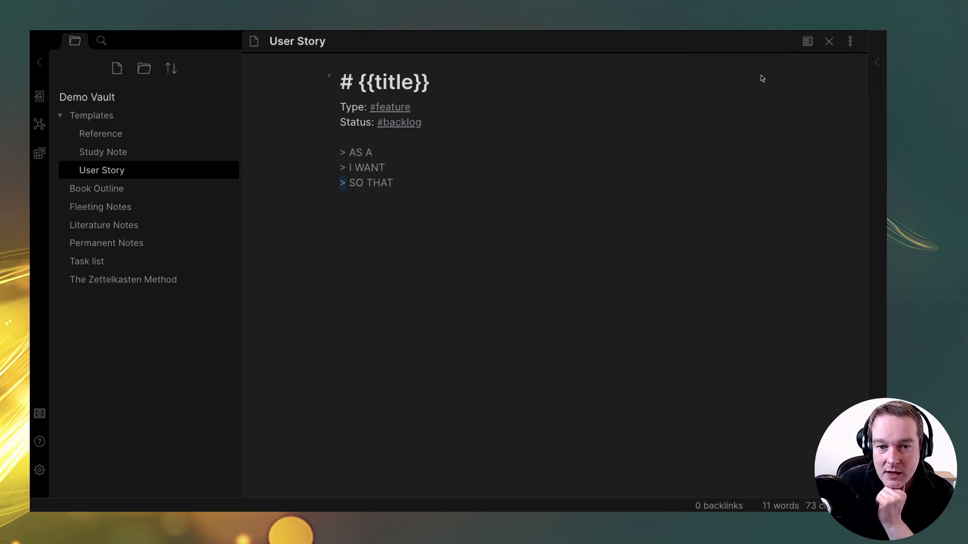
# Add the placeholder text "Description of the story" below the blockquote in the User Story template.
pyautogui.click(469, 225)
pyautogui.press('Return')
pyautogui.write('Description of the story')
pyautogui.click(516, 199)
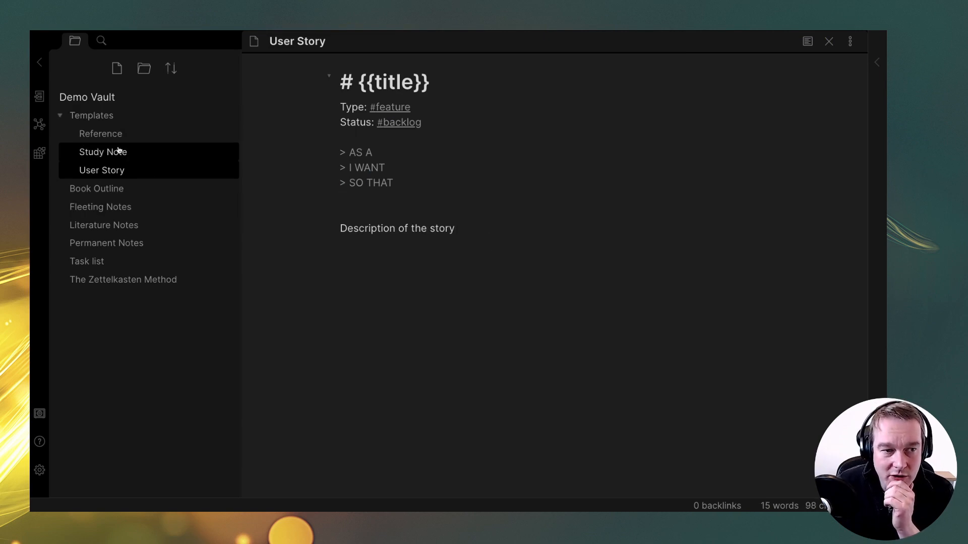
# Look through the Editor options in the settings.
pyautogui.click(39, 470)
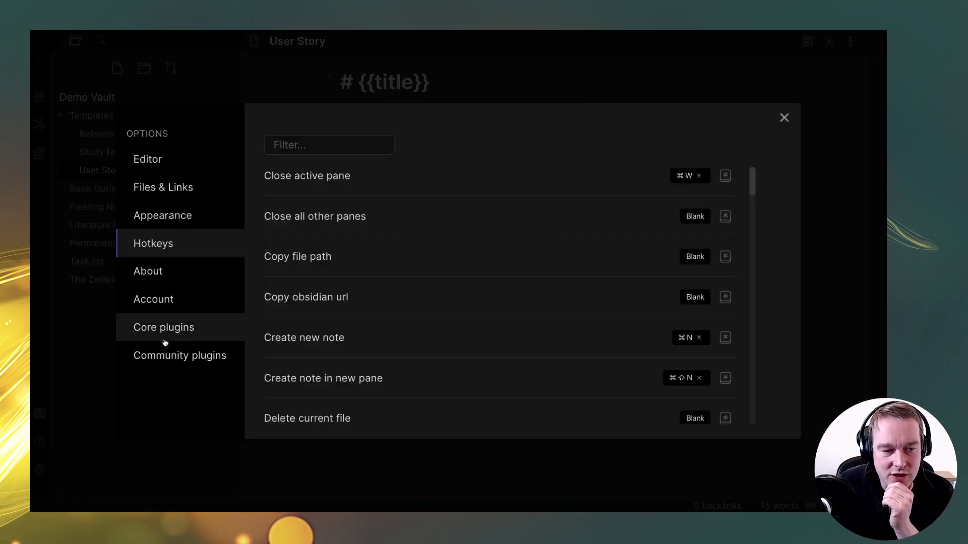
pyautogui.click(172, 162)
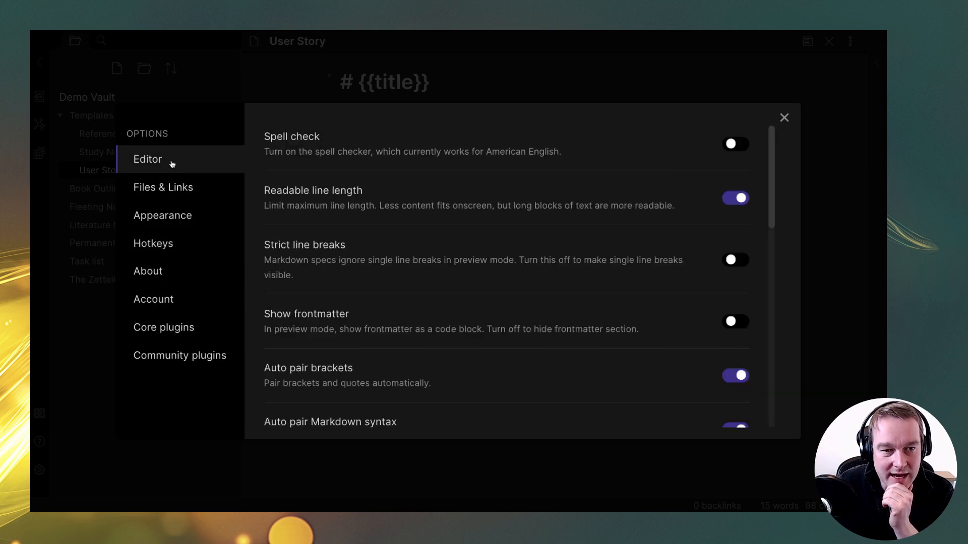
pyautogui.scroll(-10, 431, 325)
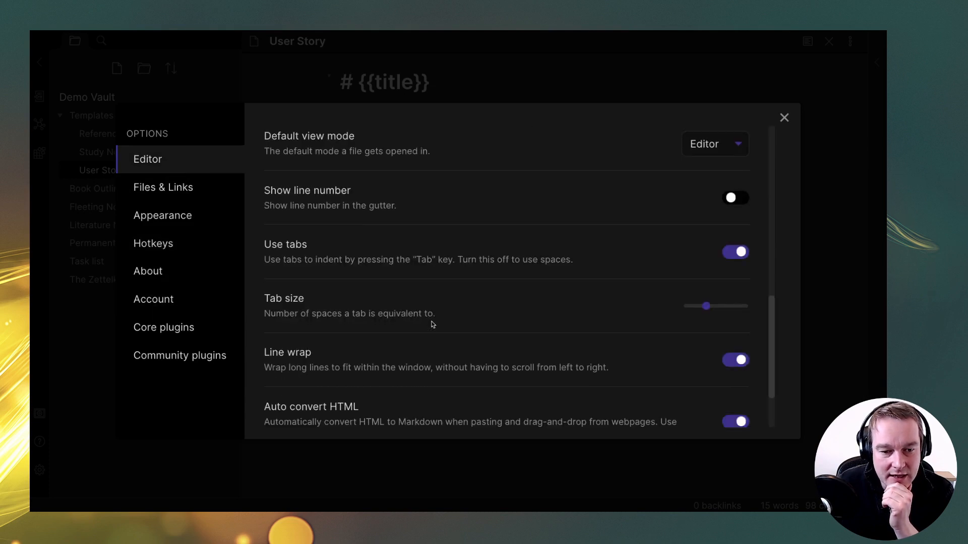
pyautogui.scroll(-2, 432, 324)
pyautogui.scroll(2, 360, 326)
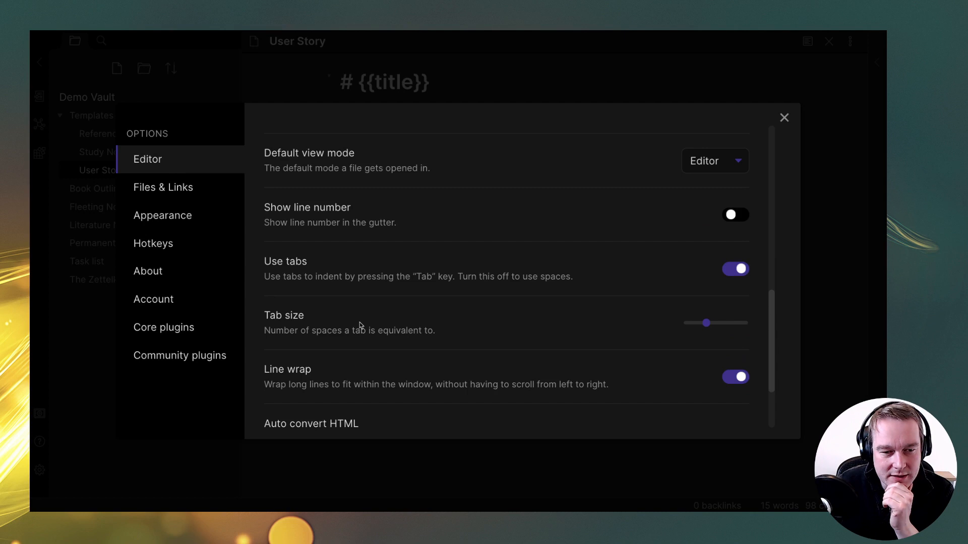
pyautogui.scroll(6, 359, 325)
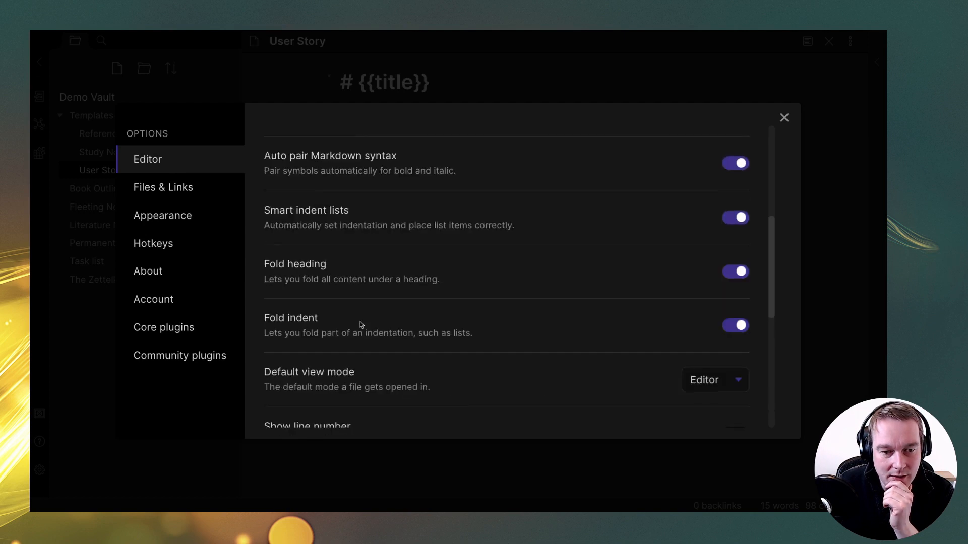
pyautogui.scroll(3, 360, 325)
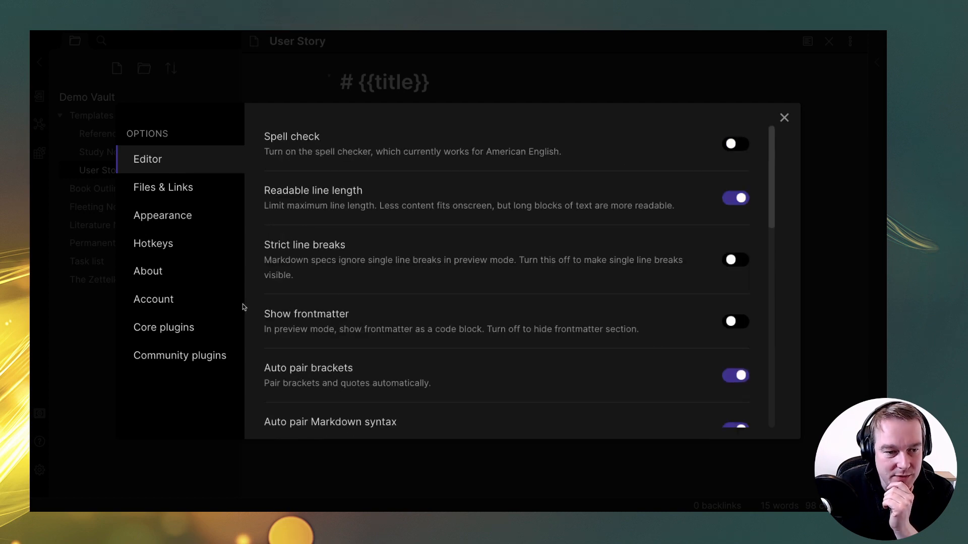
# Enable the Templates core plugin in the settings.
pyautogui.click(176, 328)
pyautogui.scroll(-2, 374, 273)
pyautogui.scroll(-9, 372, 287)
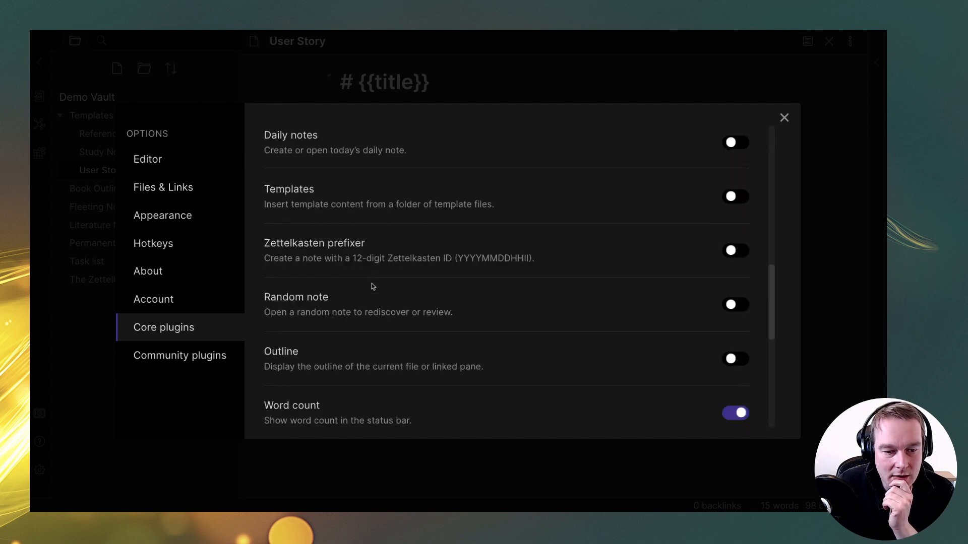
pyautogui.scroll(-5, 373, 286)
pyautogui.scroll(10, 373, 287)
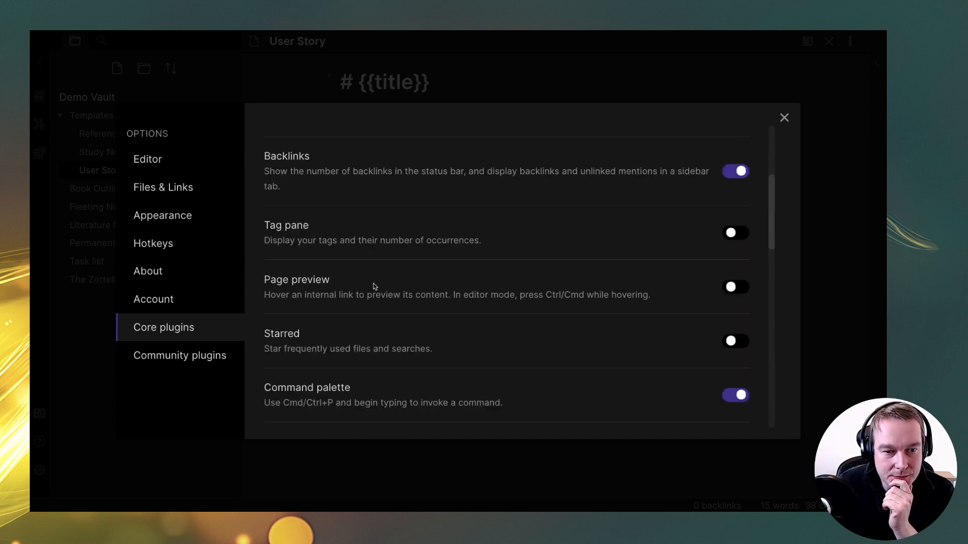
pyautogui.scroll(-2, 375, 287)
pyautogui.scroll(6, 372, 275)
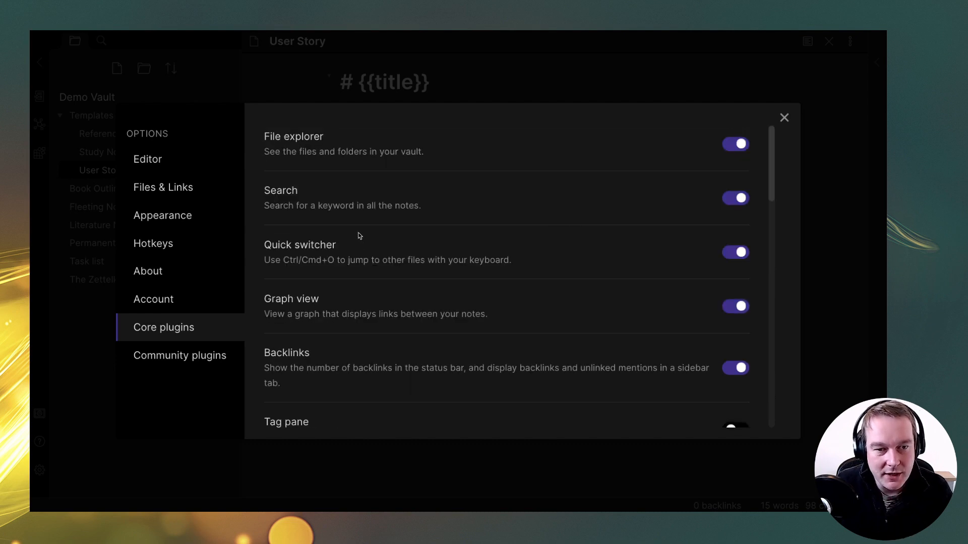
pyautogui.scroll(-2, 357, 257)
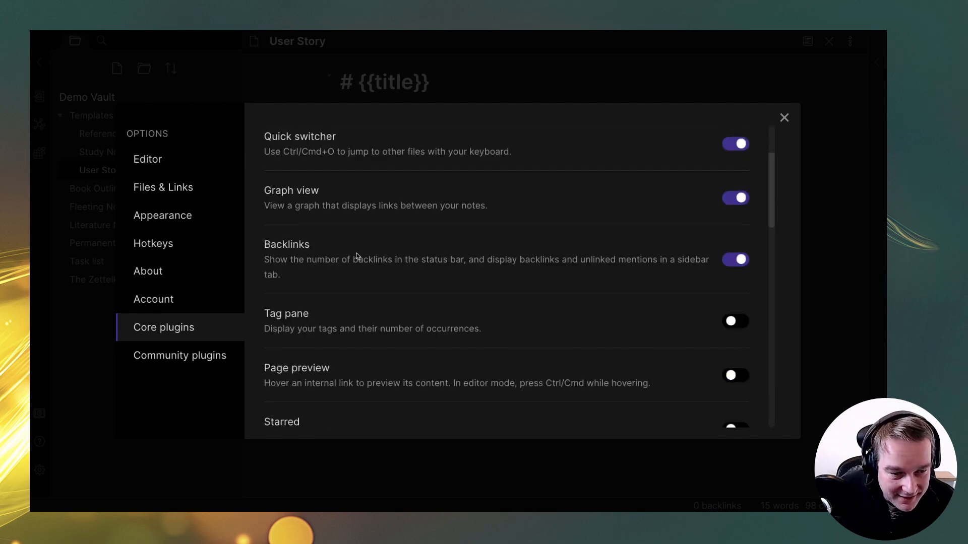
pyautogui.scroll(-7, 357, 256)
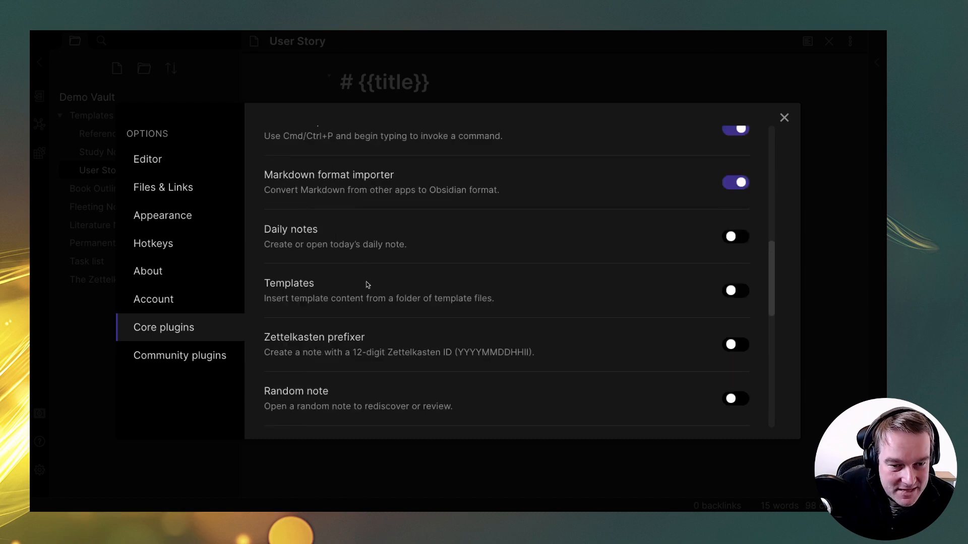
pyautogui.click(731, 290)
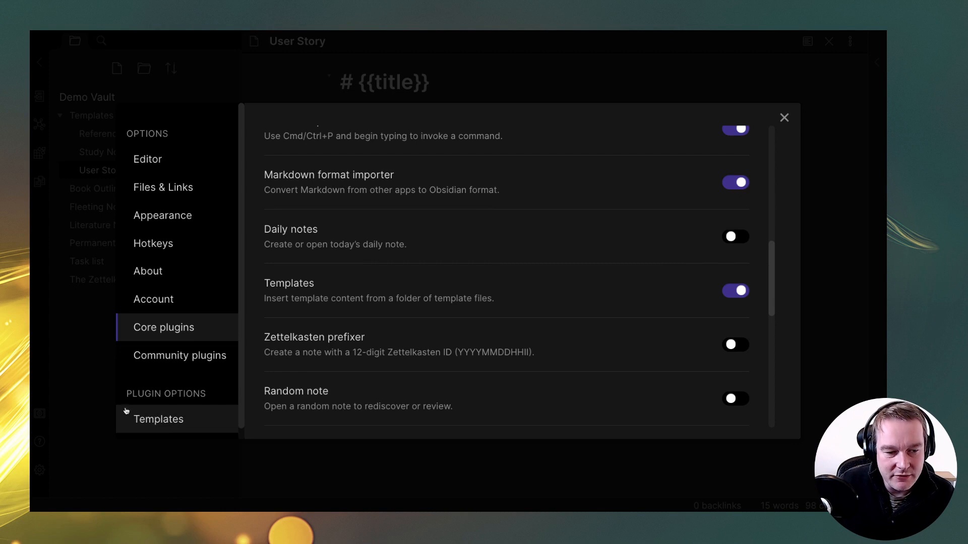
# Set the Templates plugin's template folder location to the Templates folder, keep the default date and time formats, and close the settings.
pyautogui.click(162, 425)
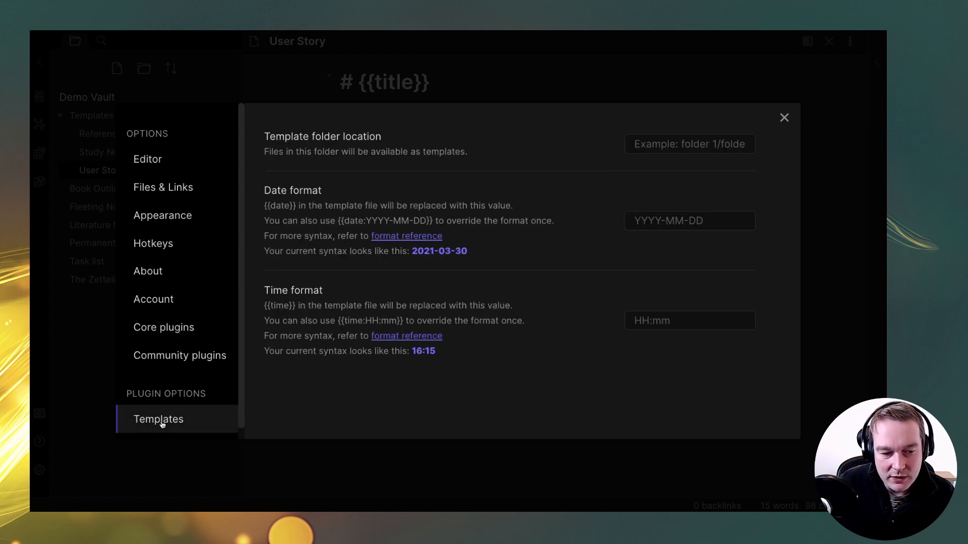
pyautogui.click(699, 143)
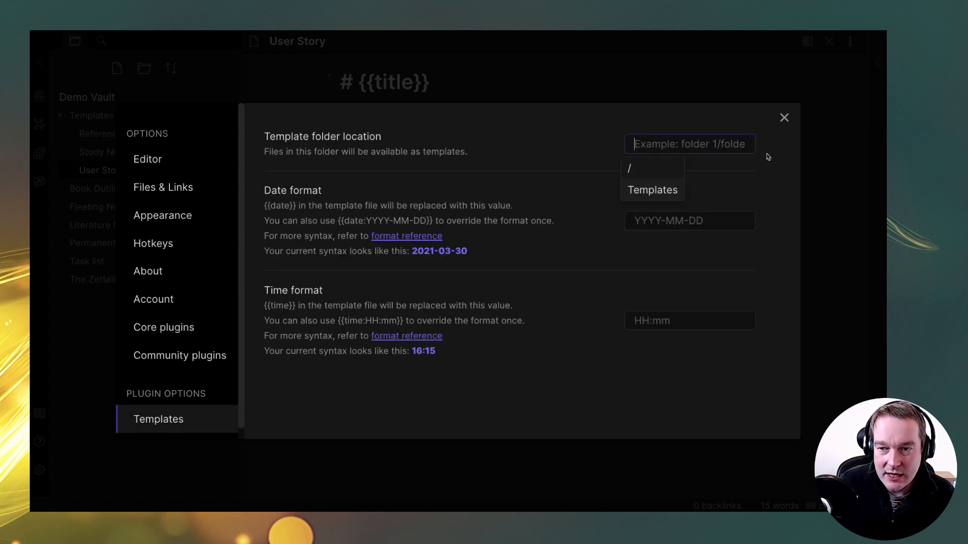
pyautogui.click(646, 196)
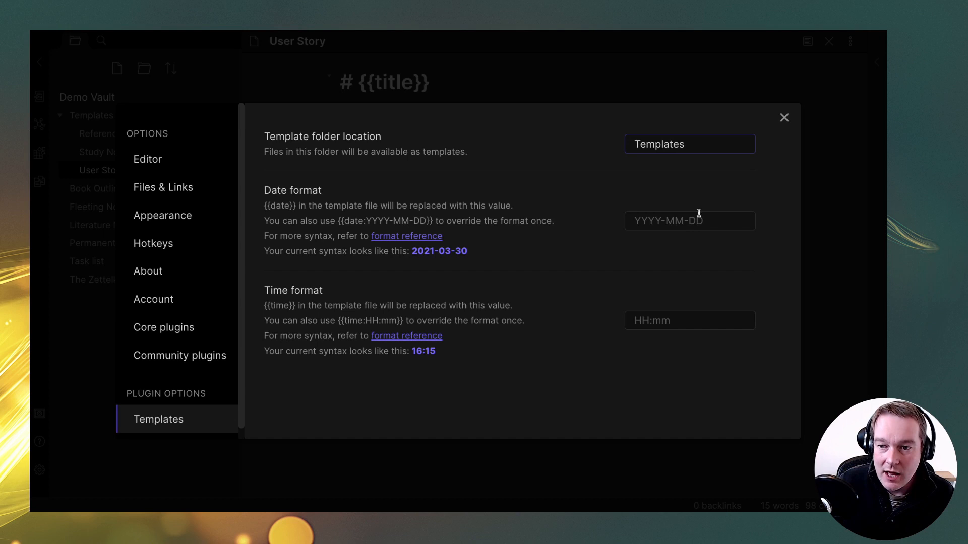
pyautogui.click(661, 325)
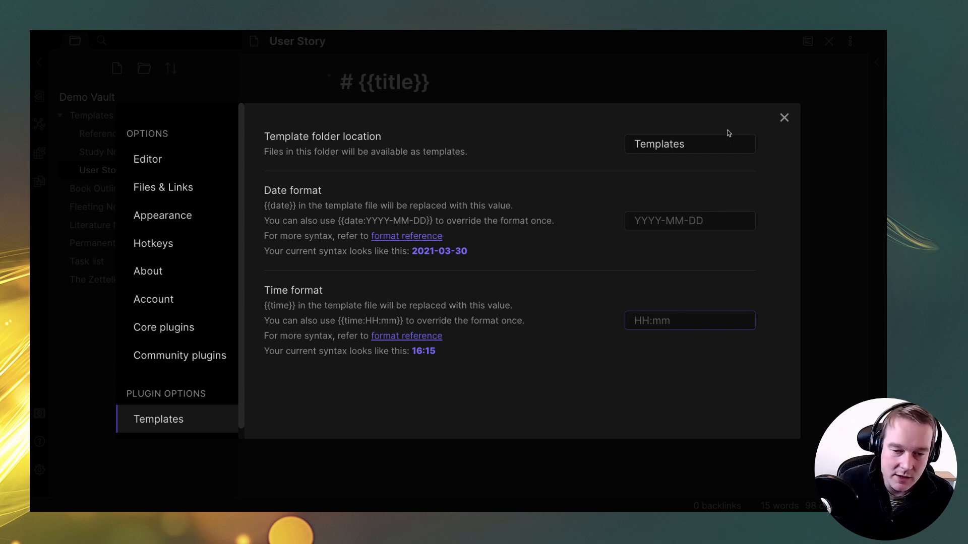
pyautogui.click(784, 117)
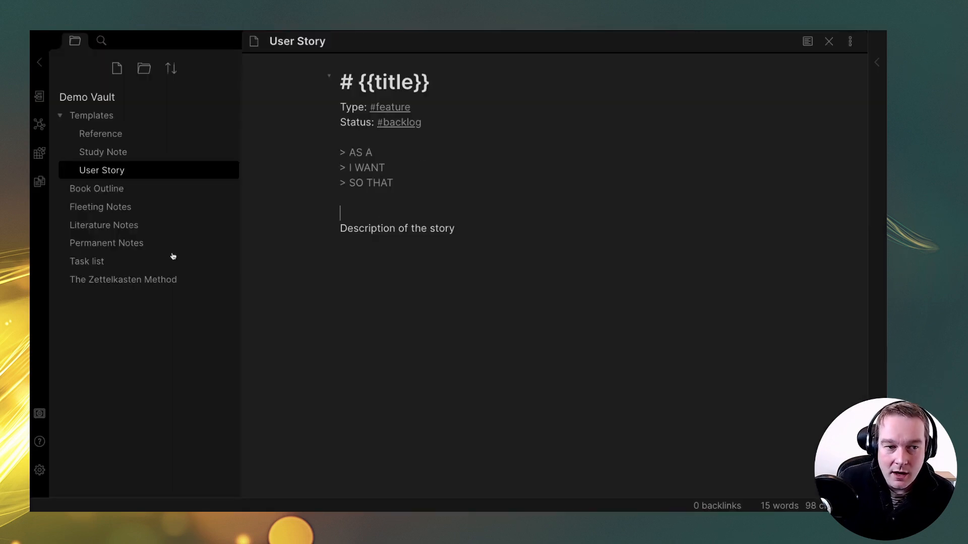
# Create a new note at the root of Demo Vault, outside the Templates folder, and select its title for renaming.
pyautogui.click(69, 118)
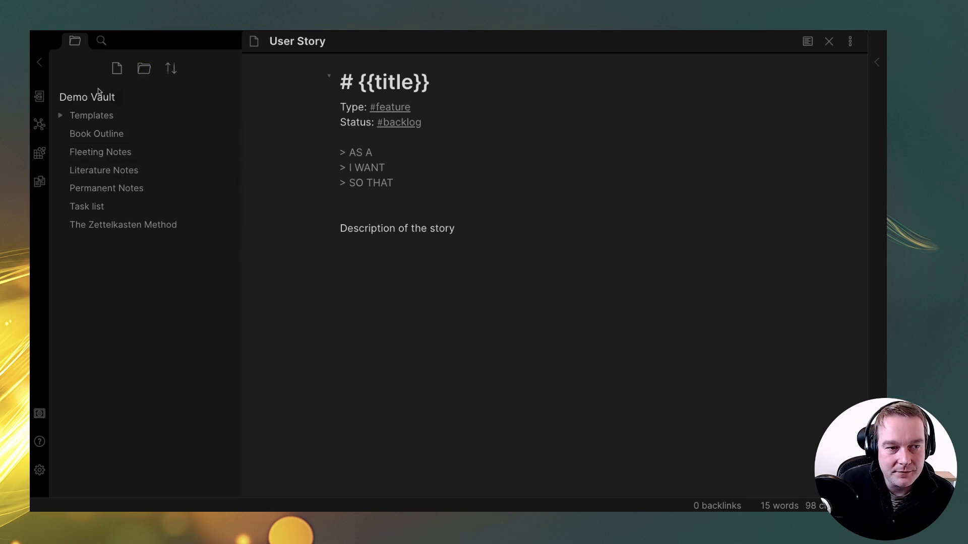
pyautogui.click(116, 69)
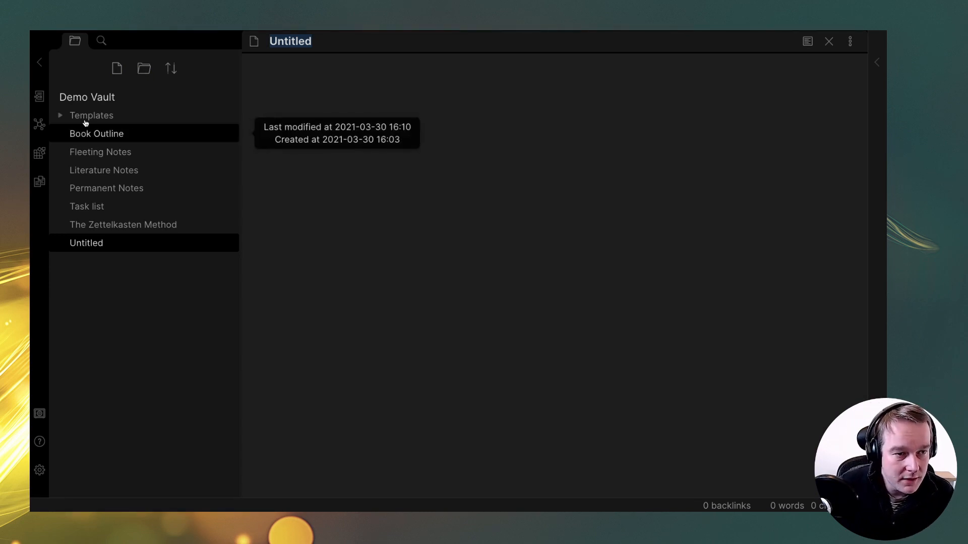
pyautogui.click(60, 120)
pyautogui.click(90, 301)
pyautogui.click(337, 42)
pyautogui.moveTo(313, 41); pyautogui.dragTo(272, 39)
pyautogui.write('The Zet')
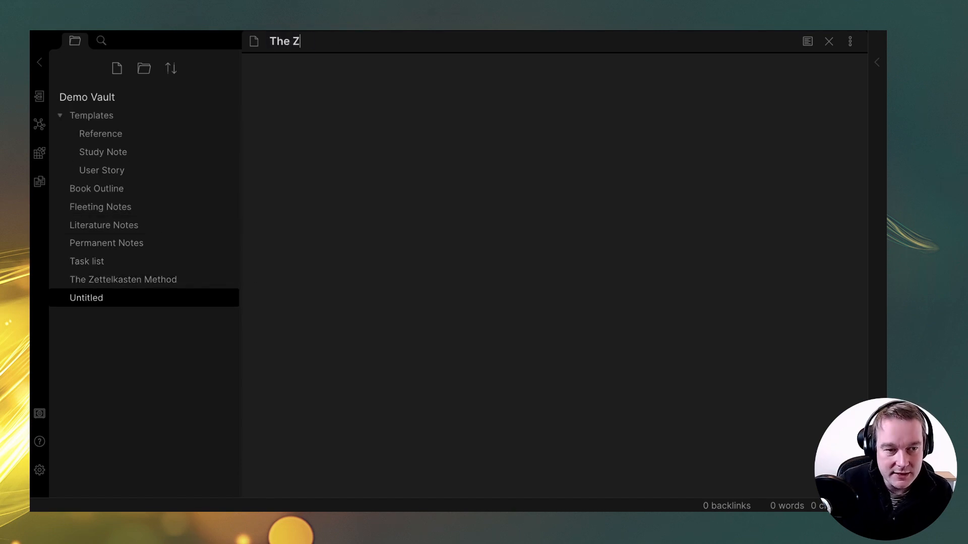
pyautogui.press('BackSpace')
pyautogui.press('BackSpace')
pyautogui.press('BackSpace')
pyautogui.press('BackSpace')
pyautogui.press('BackSpace')
pyautogui.press('BackSpace')
pyautogui.press('BackSpace')
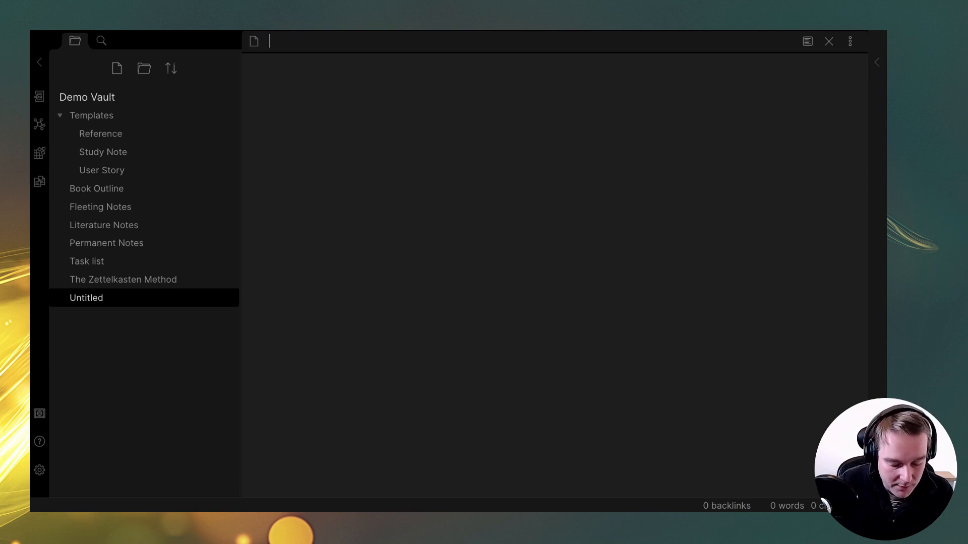
# Title the new note "How to take smart notes".
pyautogui.write('How to take s')
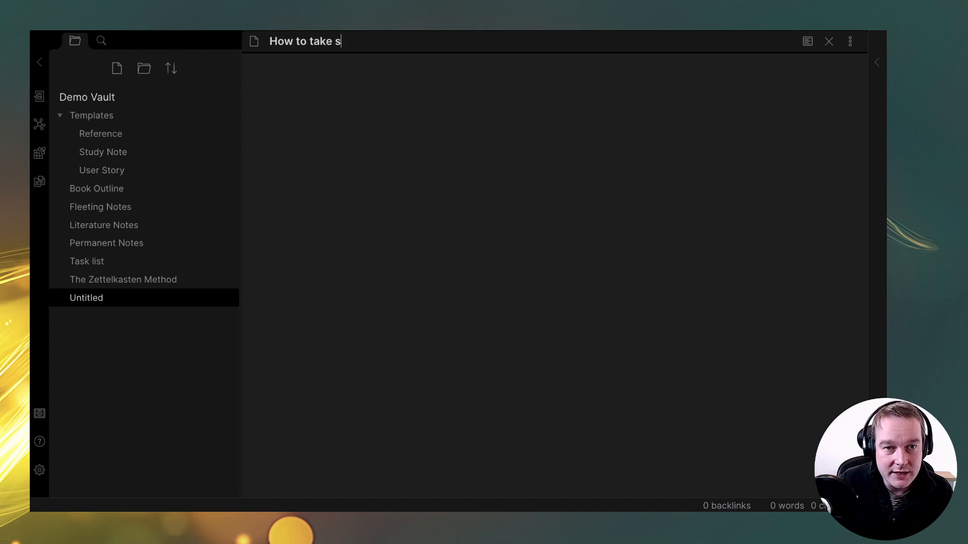
pyautogui.press('BackSpace')
pyautogui.write('smart notes')
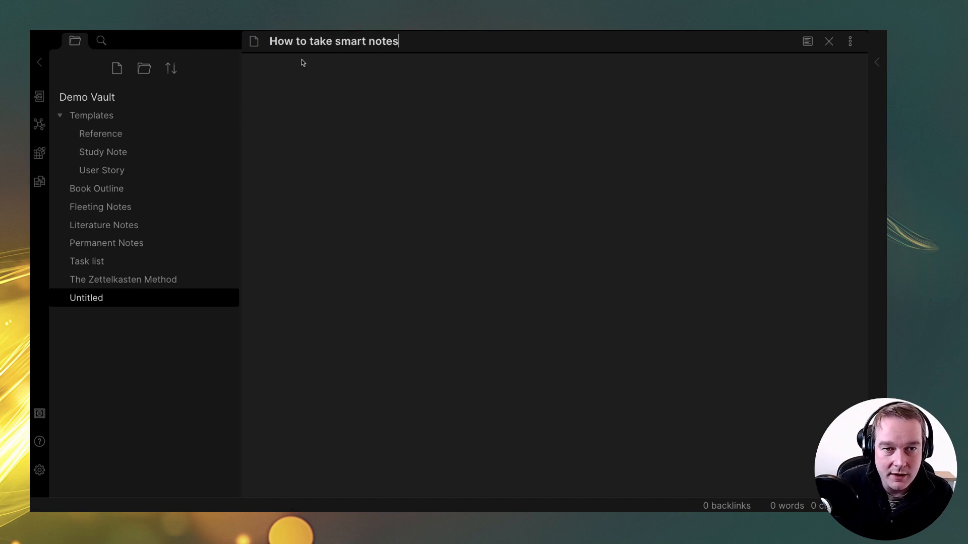
pyautogui.click(427, 88)
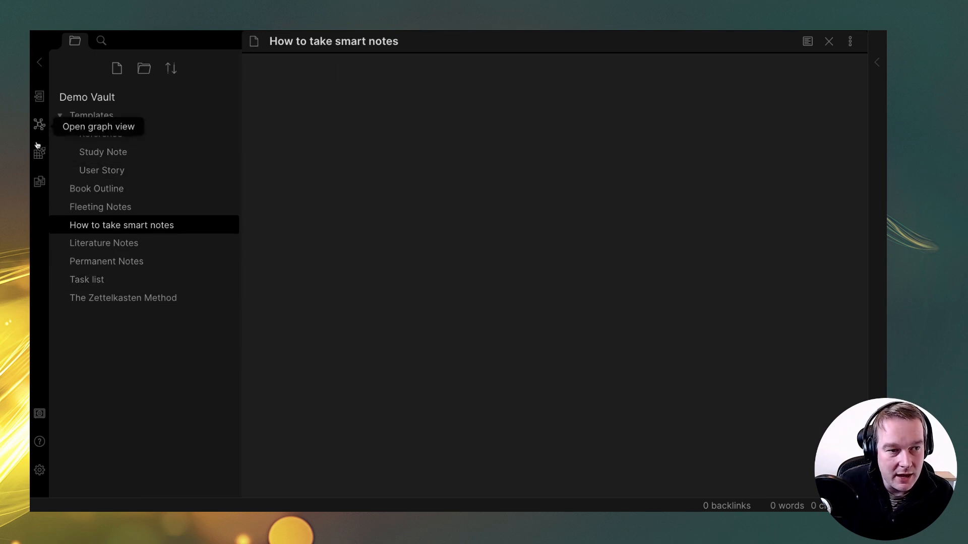
# Insert the Study Note template into the "How to take smart notes" note and check its title, metadata, See also and References parts.
pyautogui.click(41, 183)
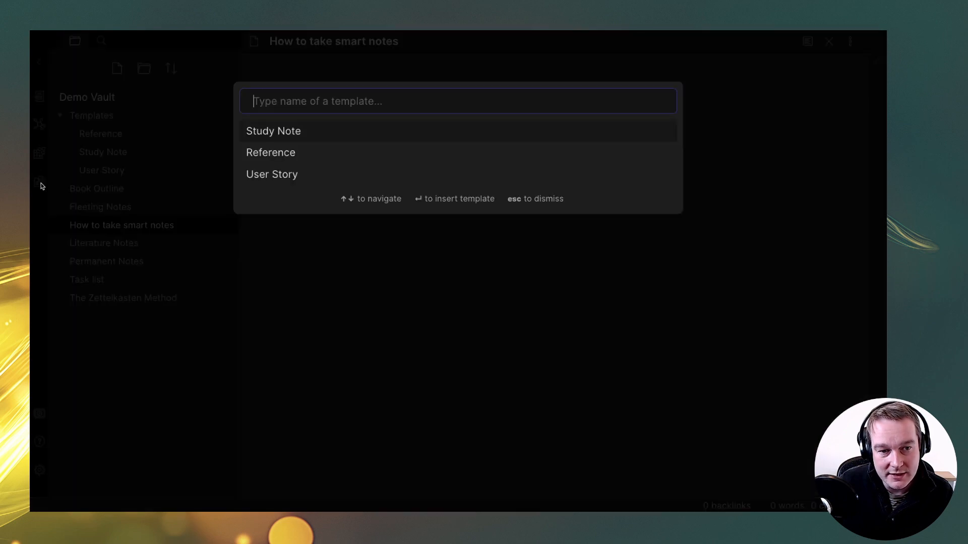
pyautogui.click(285, 133)
pyautogui.moveTo(356, 80); pyautogui.dragTo(619, 87)
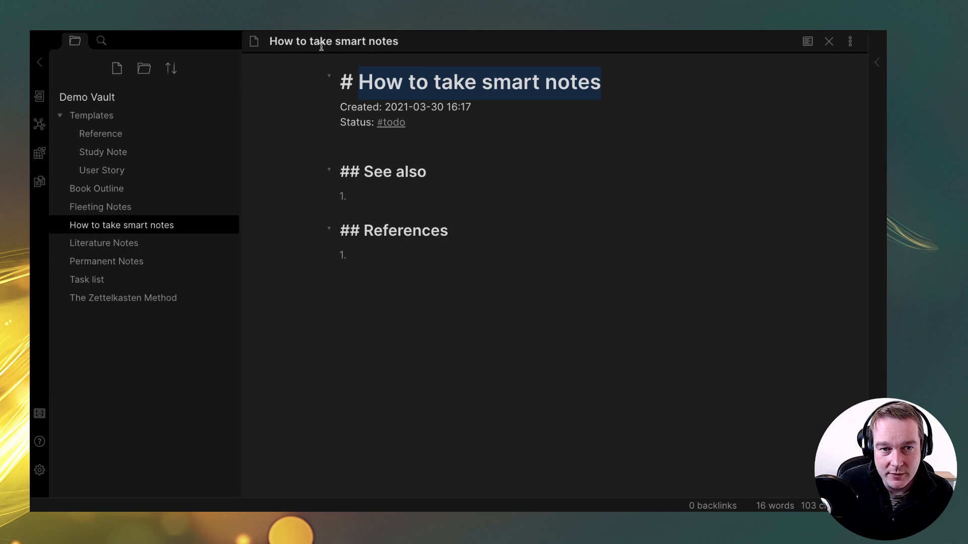
pyautogui.moveTo(343, 106); pyautogui.dragTo(480, 107)
pyautogui.click(483, 108)
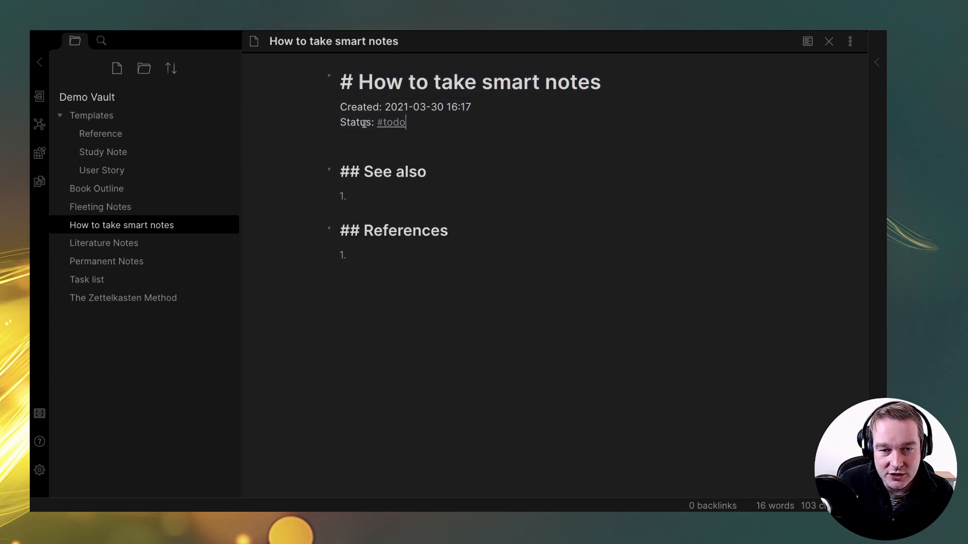
pyautogui.moveTo(341, 168); pyautogui.dragTo(394, 165)
pyautogui.click(401, 197)
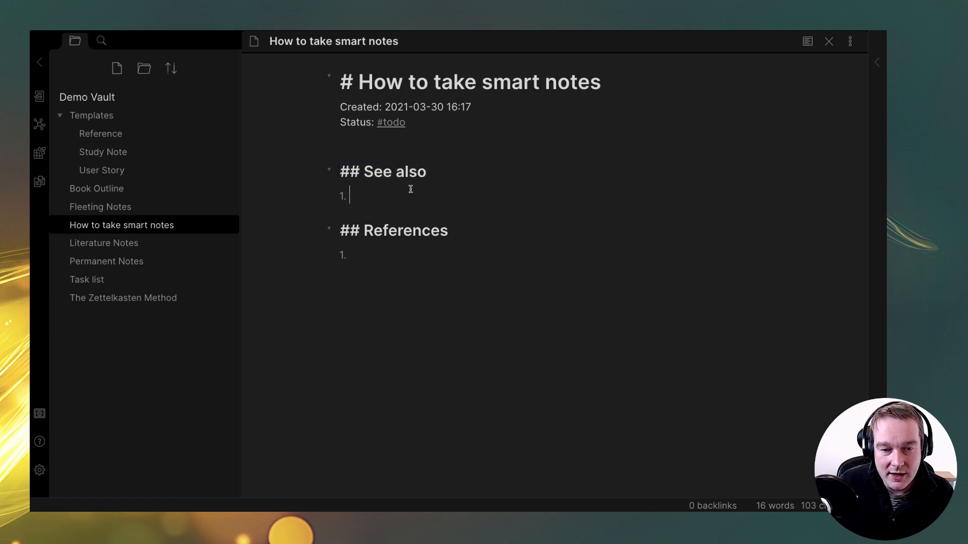
pyautogui.click(363, 259)
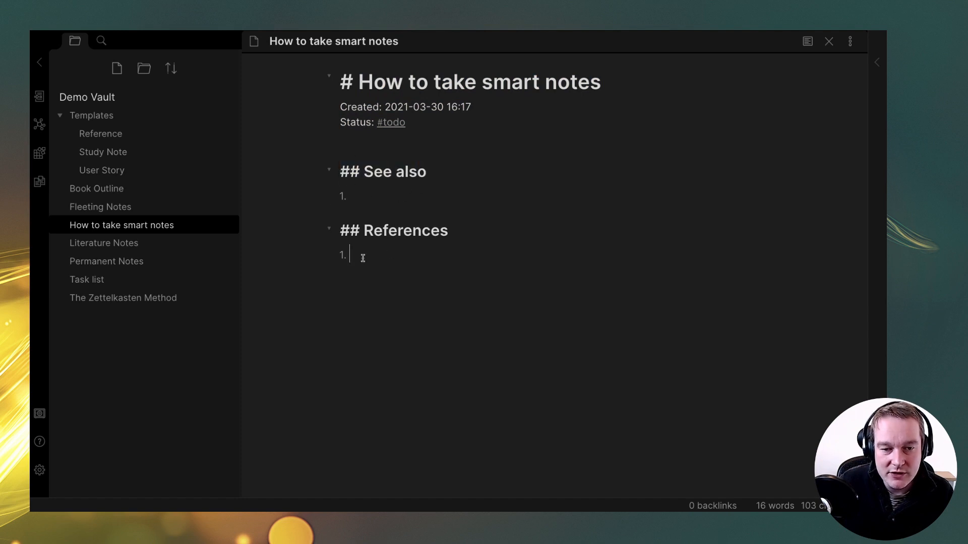
# Add two blank lines above the See also heading and place the cursor there for the note's body text.
pyautogui.click(359, 165)
pyautogui.press('Return')
pyautogui.press('Return')
pyautogui.press('Up')
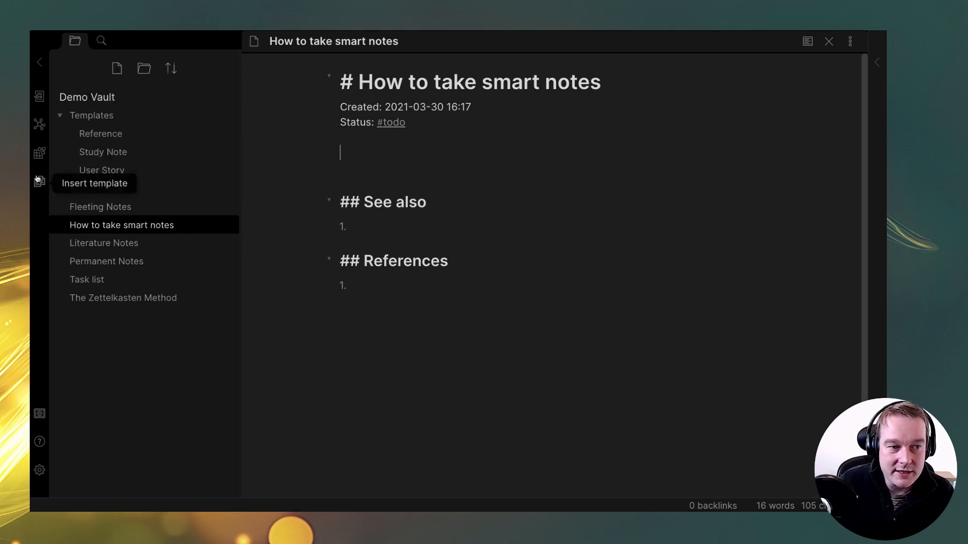
# Create a new note titled "Templating feature" and insert the User Story template into it.
pyautogui.click(117, 68)
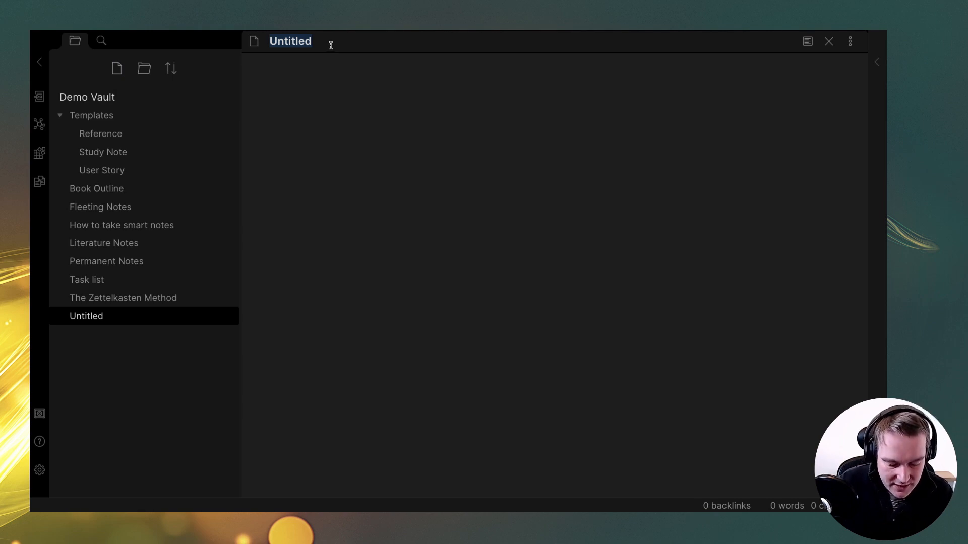
pyautogui.write('Templateing')
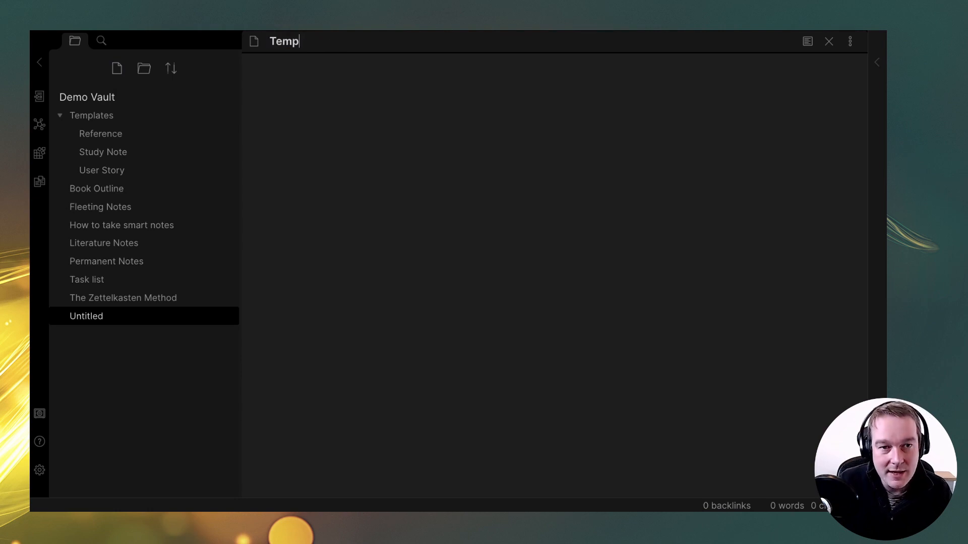
pyautogui.press('BackSpace')
pyautogui.press('BackSpace')
pyautogui.write('ing feature')
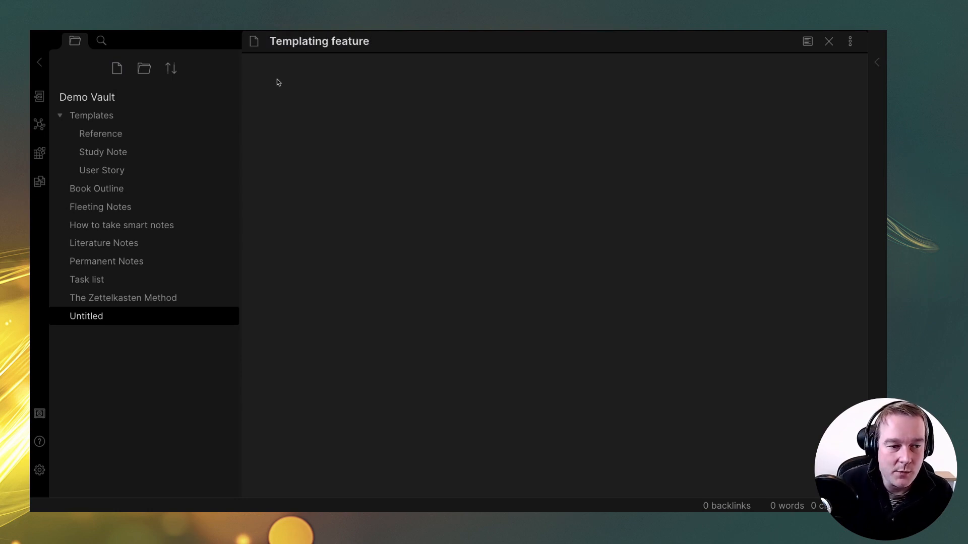
pyautogui.click(40, 182)
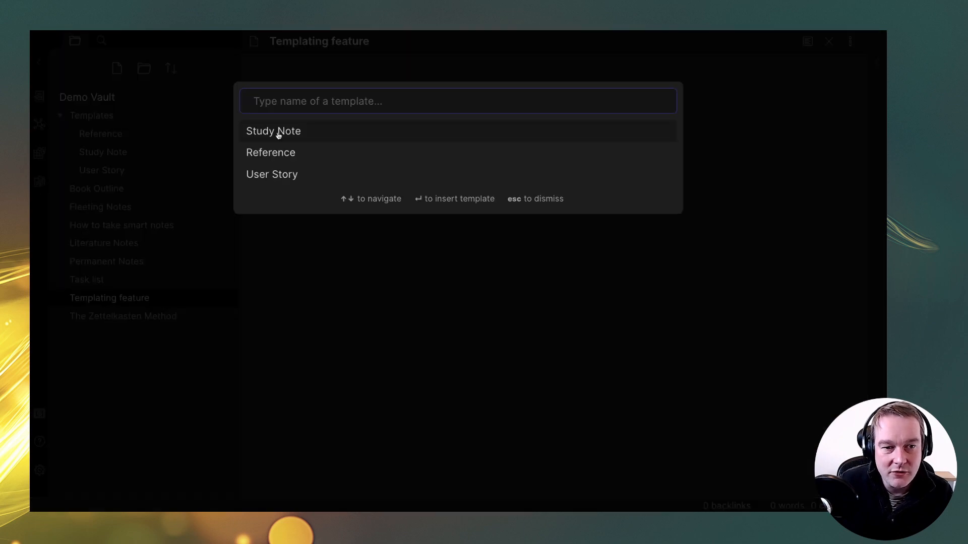
pyautogui.click(276, 174)
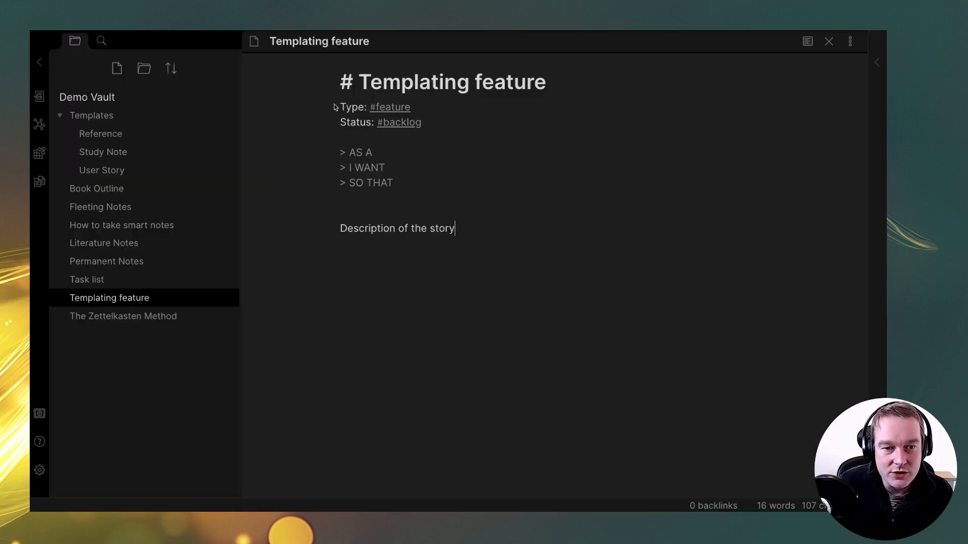
# Complete the user story: AS A writer, I WANT a template, SO THAT I can create notes quickly and with a standard set of content.
pyautogui.click(398, 152)
pyautogui.write('writer > I WANT a template >')
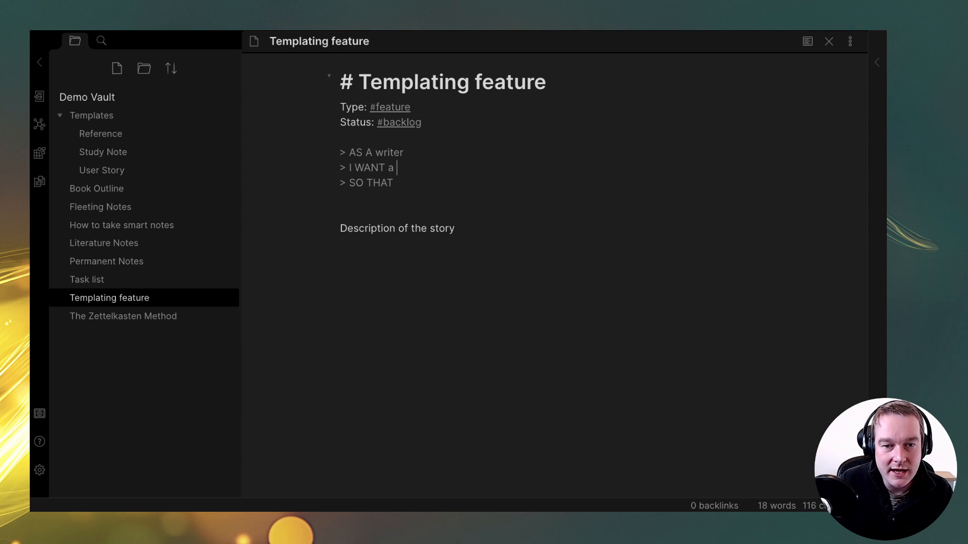
pyautogui.write(' SO THAT I can create notes quickly and with a standard set of ')
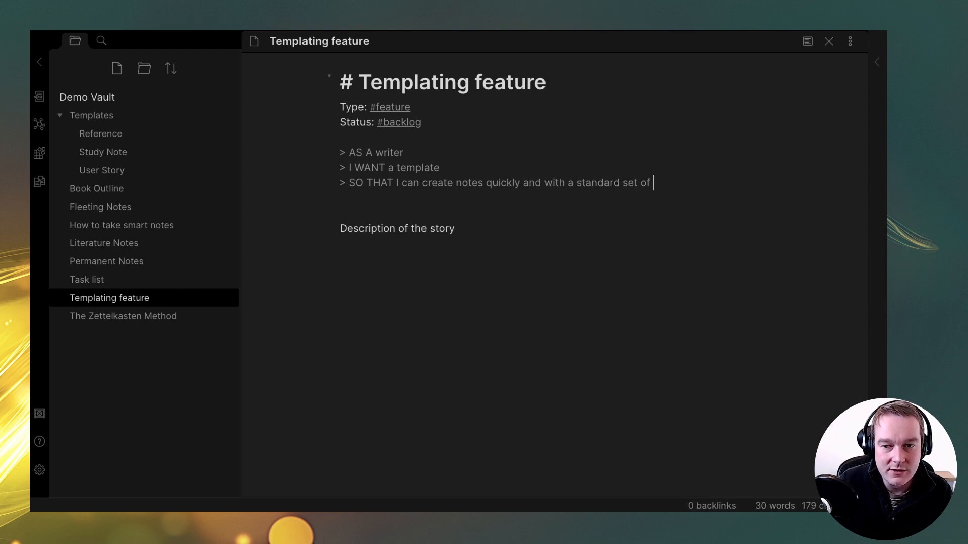
pyautogui.write('content')
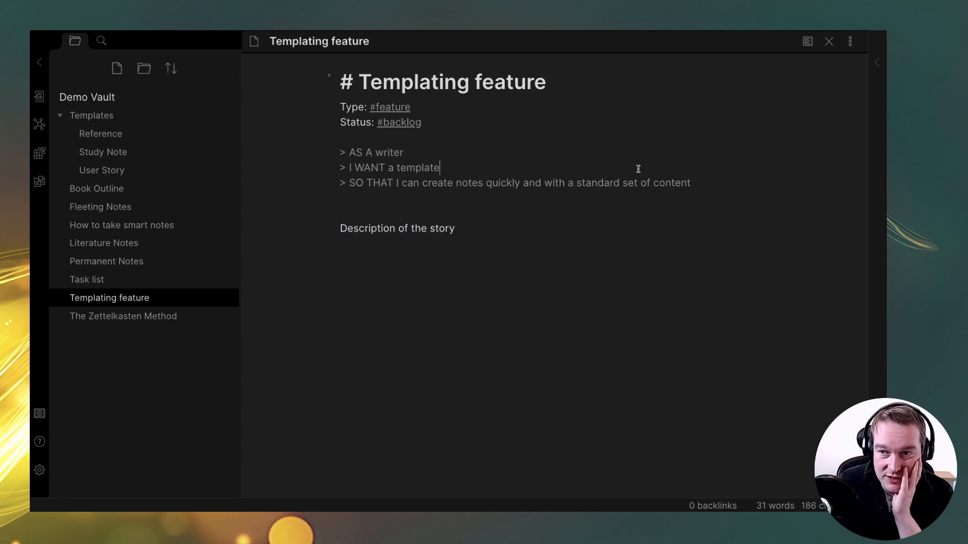
# Preview the rendered "Templating feature" note, examine its quoted user story, and return to editing mode.
pyautogui.click(807, 42)
pyautogui.moveTo(366, 165); pyautogui.dragTo(549, 195)
pyautogui.click(584, 209)
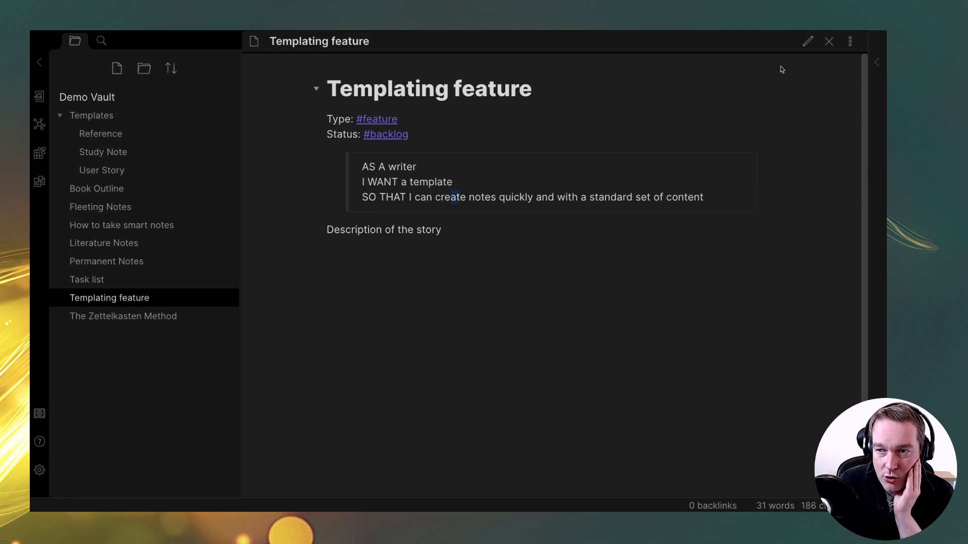
pyautogui.click(808, 42)
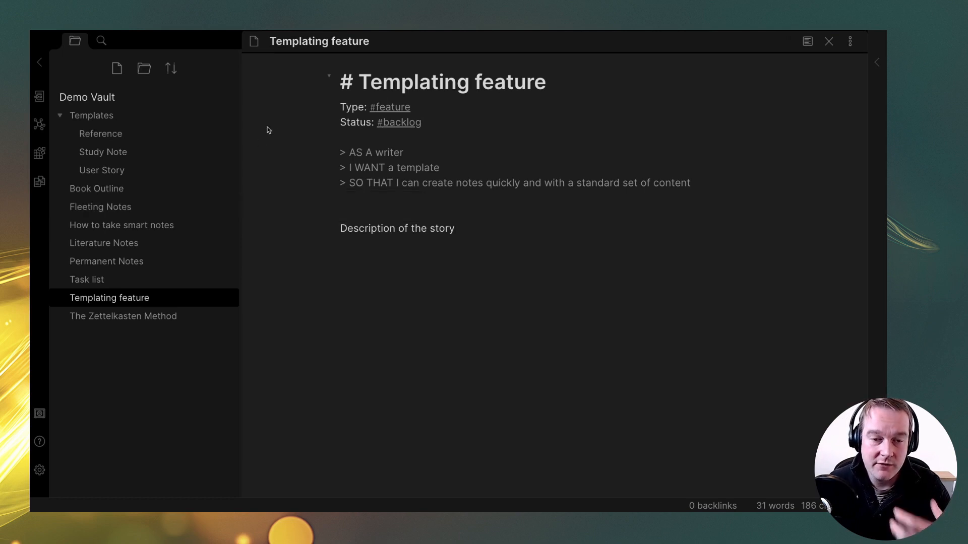
# Switch to the project notes app, open "Tagging in Obsidian" from the outline, and return to the "Templating feature" note in Obsidian.
pyautogui.click(455, 123)
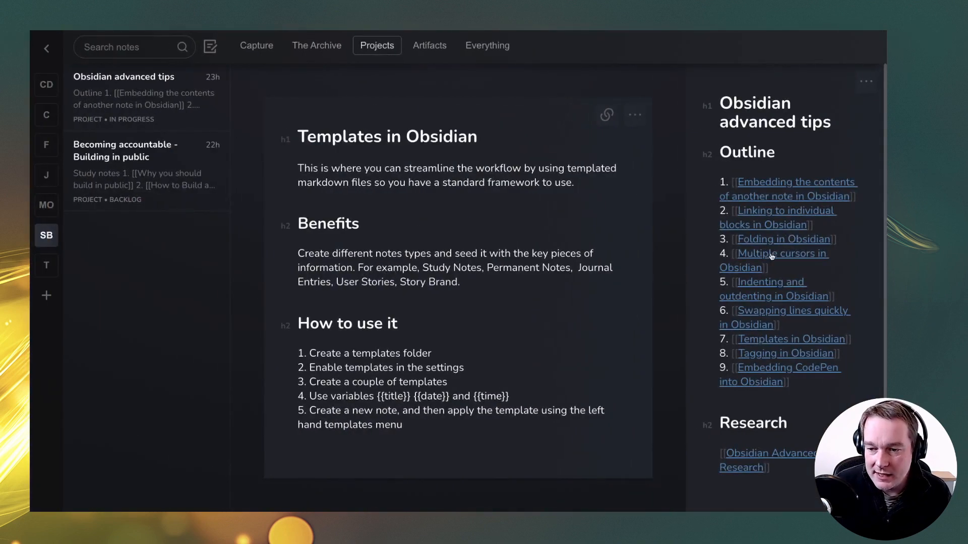
pyautogui.click(770, 354)
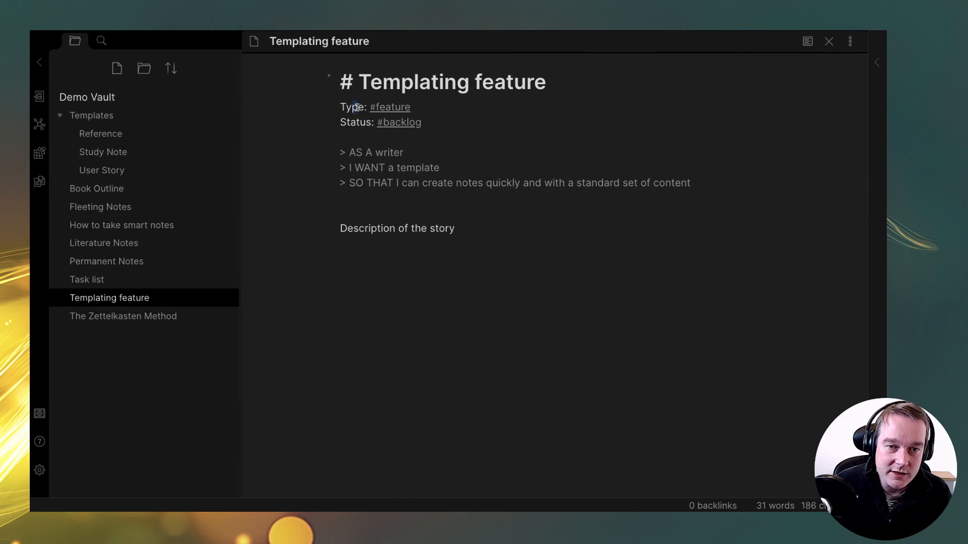
pyautogui.moveTo(434, 122)
pyautogui.mouseDown()
pyautogui.moveTo(358, 122)
pyautogui.moveTo(430, 126)
pyautogui.mouseUp()
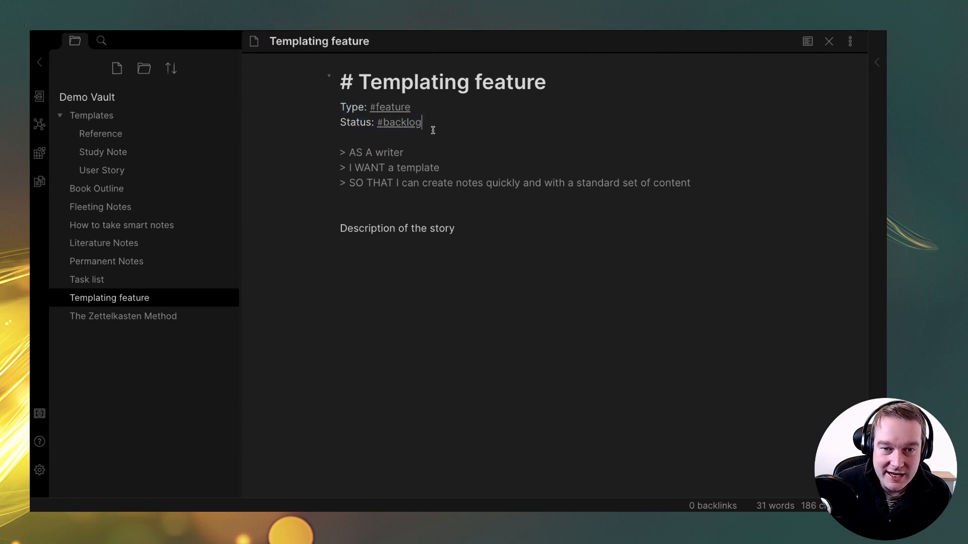
# Enable the Tag pane core plugin in the settings and display the vault's tag list in the expanded sidebar.
pyautogui.click(879, 62)
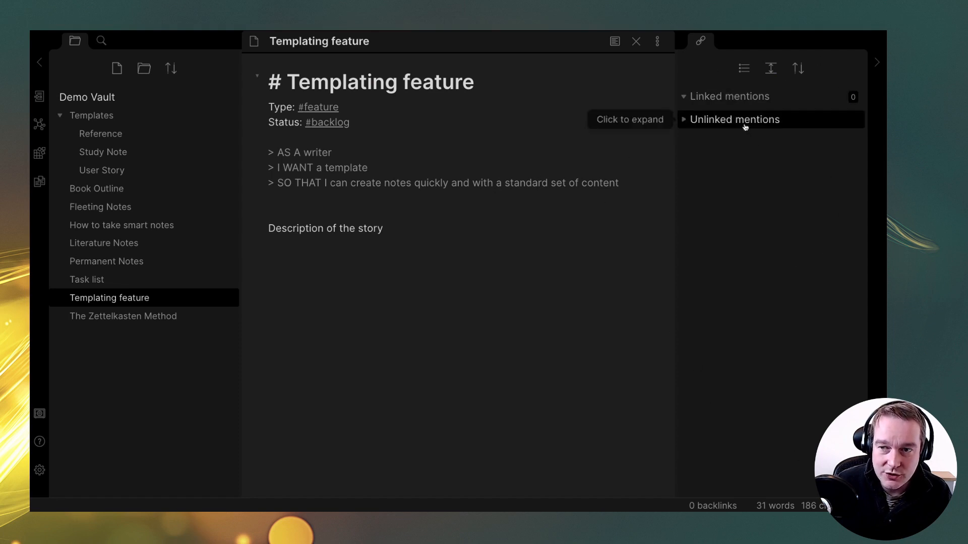
pyautogui.click(41, 472)
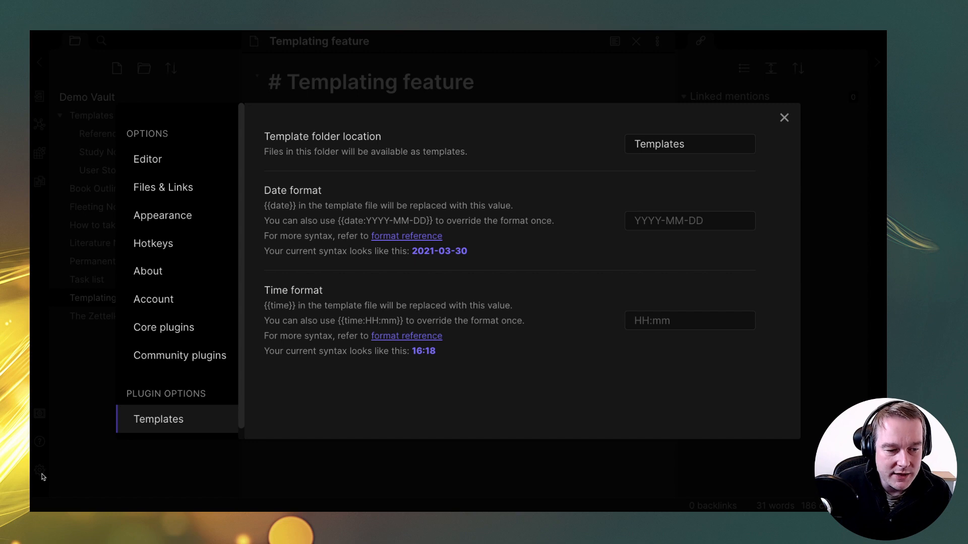
pyautogui.click(167, 155)
pyautogui.scroll(-8, 416, 251)
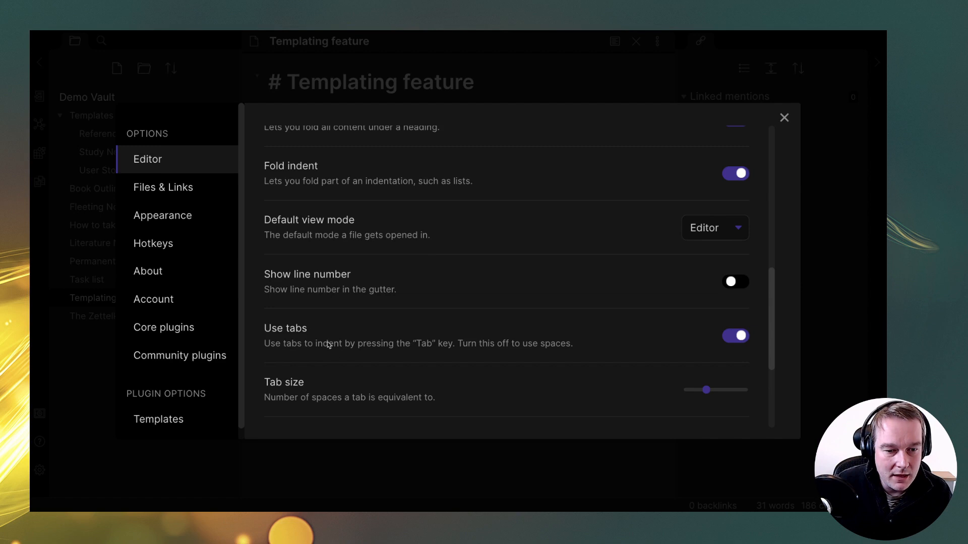
pyautogui.scroll(-3, 329, 344)
pyautogui.scroll(10, 353, 255)
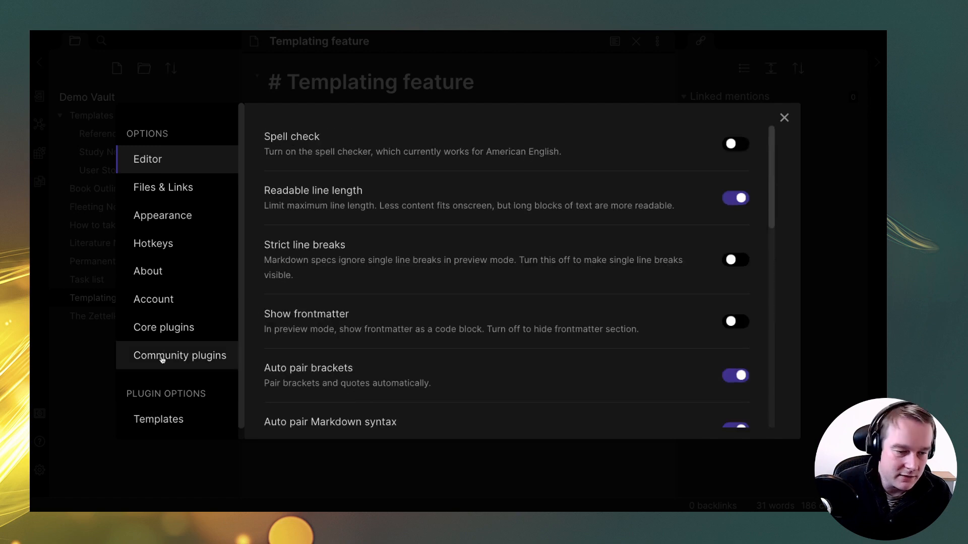
pyautogui.click(159, 327)
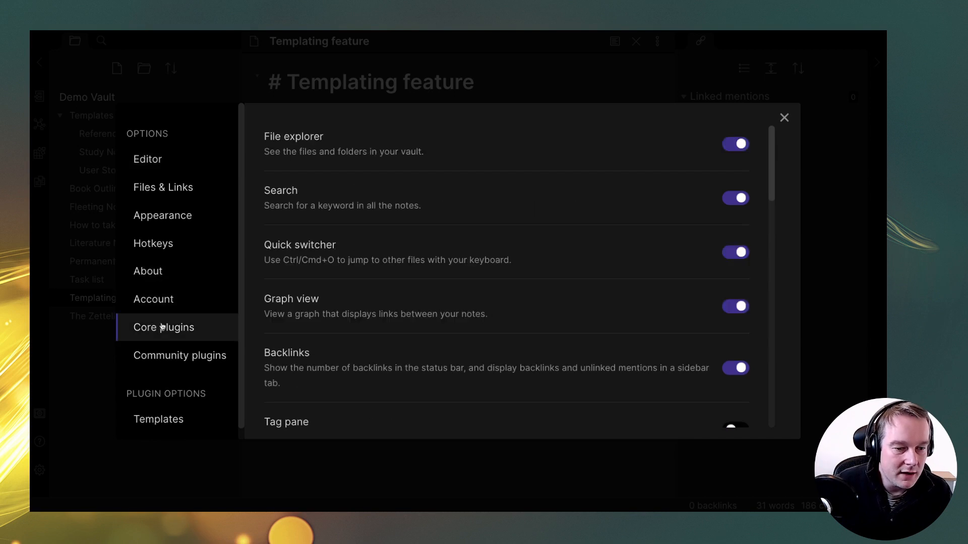
pyautogui.scroll(-2, 408, 309)
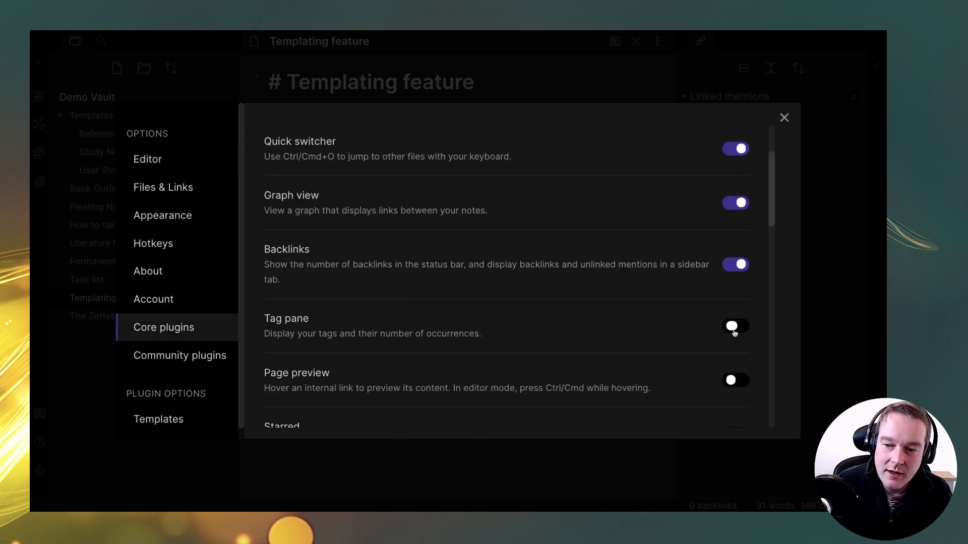
pyautogui.click(735, 326)
pyautogui.click(784, 118)
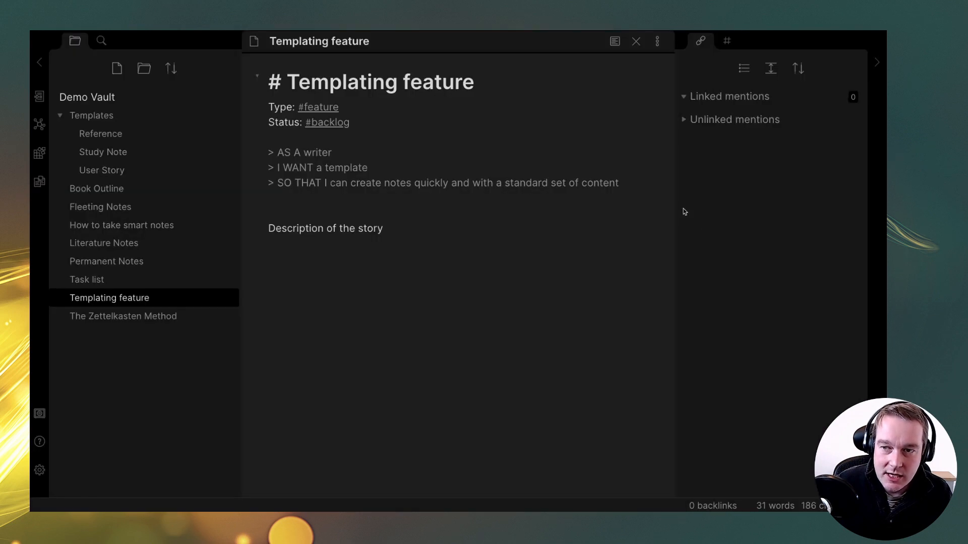
pyautogui.click(726, 41)
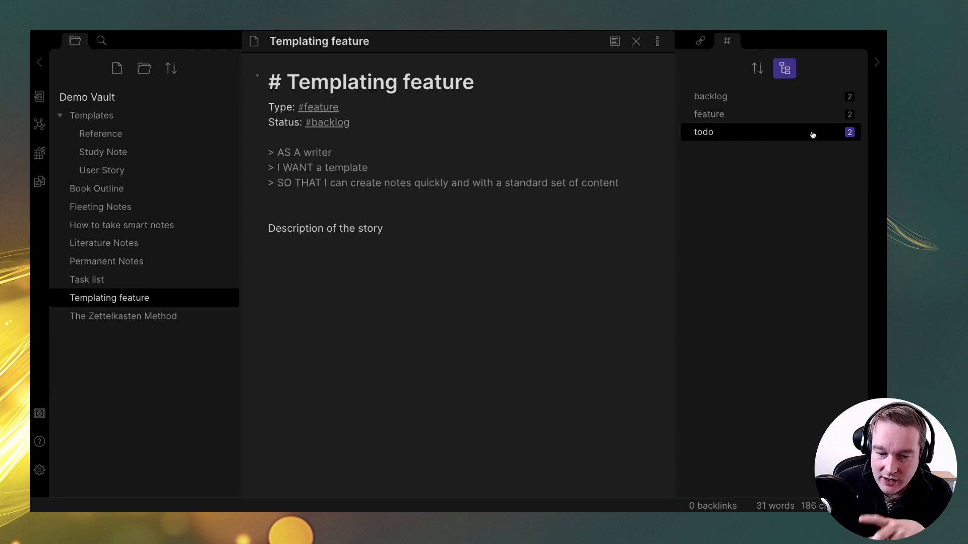
# Turn the "Templating feature" note's tags into nested tags: #type/feature for the type and #staus/backlog for the status.
pyautogui.click(348, 108)
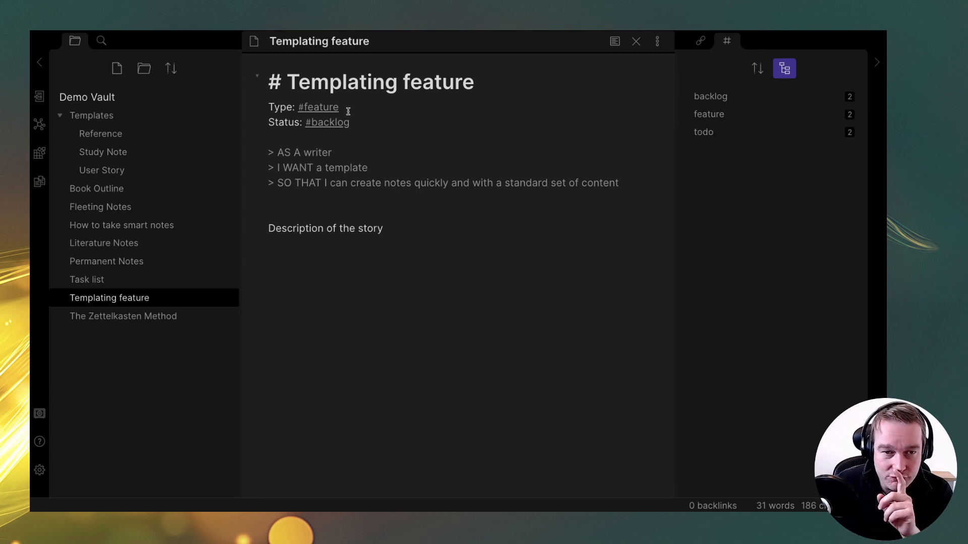
pyautogui.click(304, 107)
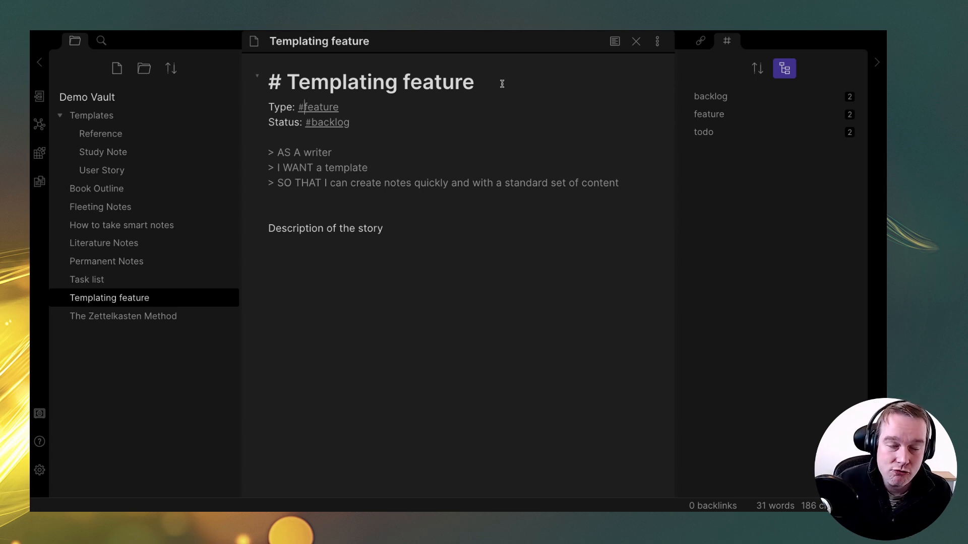
pyautogui.write('type/')
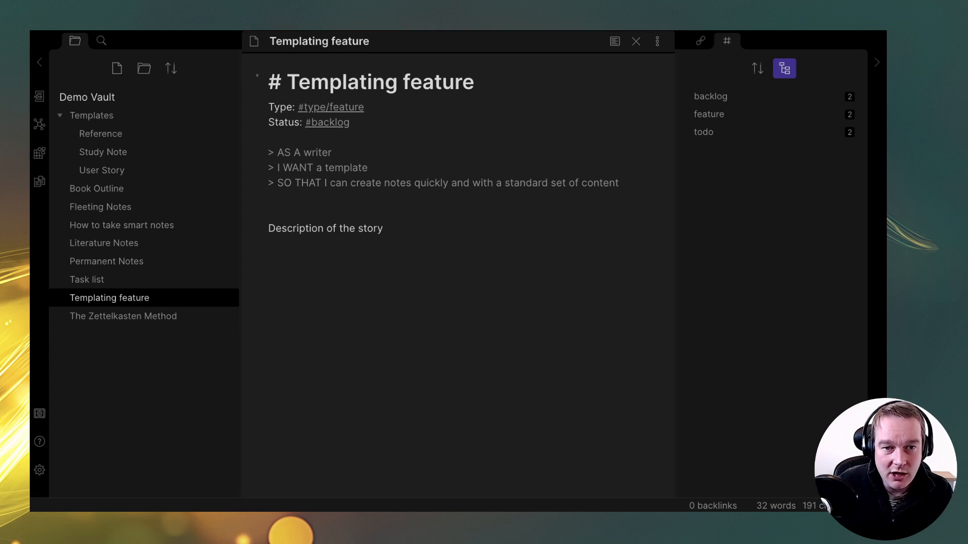
pyautogui.click(309, 123)
pyautogui.write('staus/')
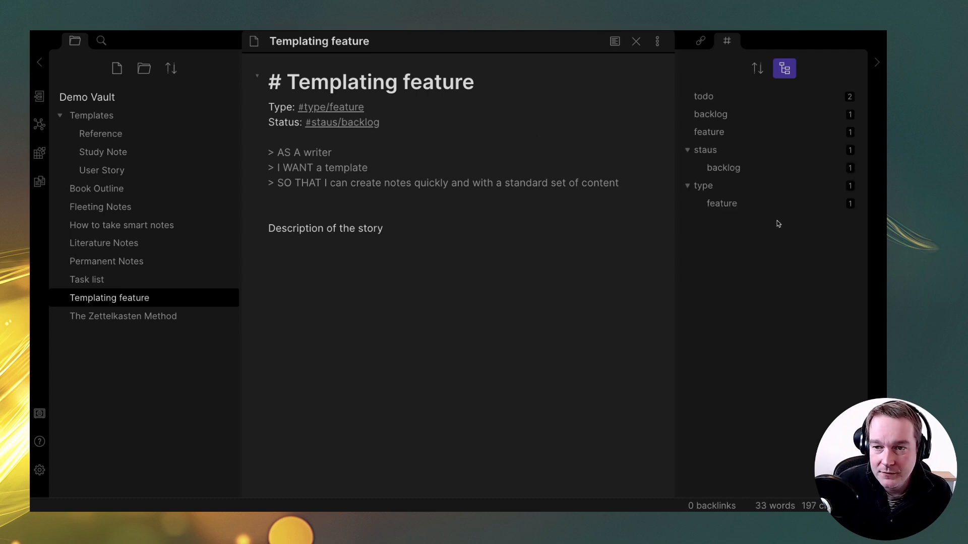
# Open the User Story template by searching the backlog tag and change its tags to #type/feature and #type/backlog.
pyautogui.click(721, 115)
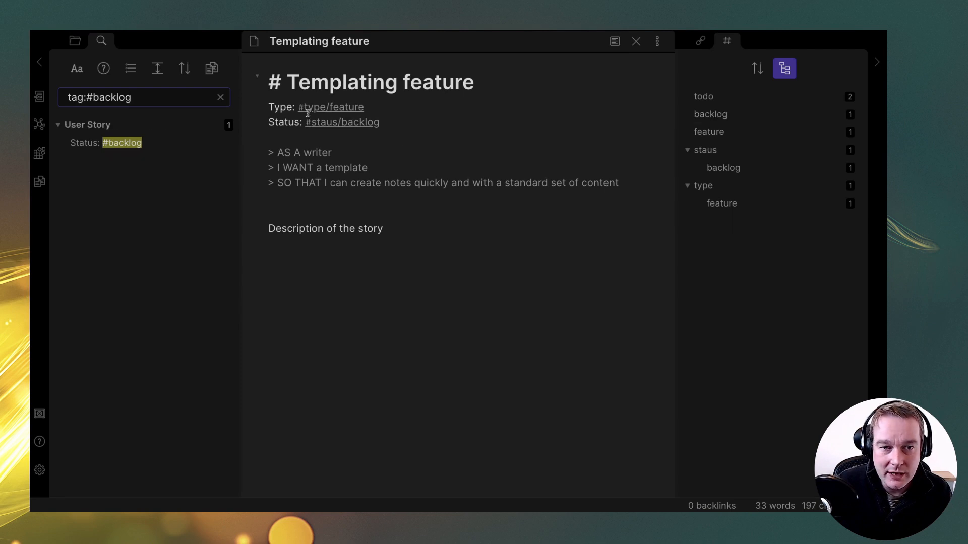
pyautogui.click(92, 144)
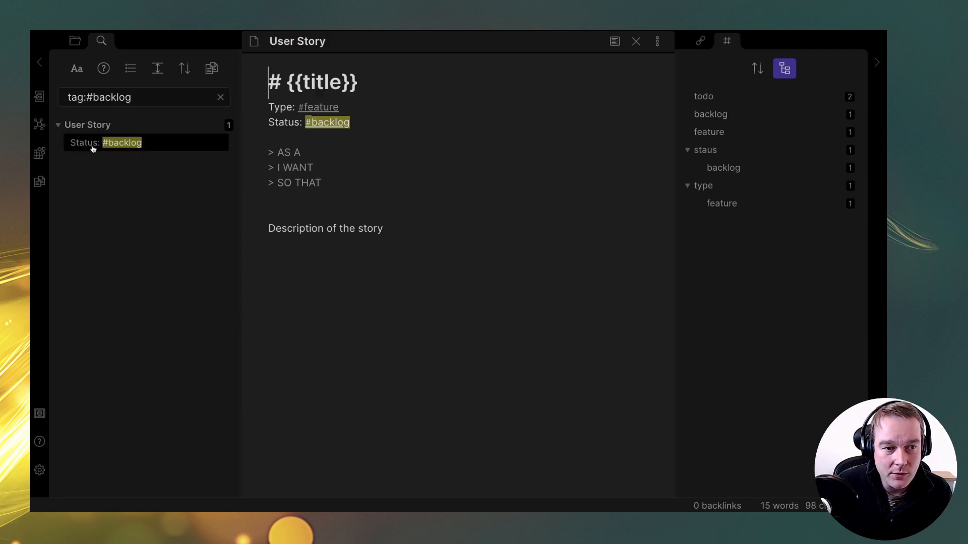
pyautogui.click(302, 107)
pyautogui.write('type/')
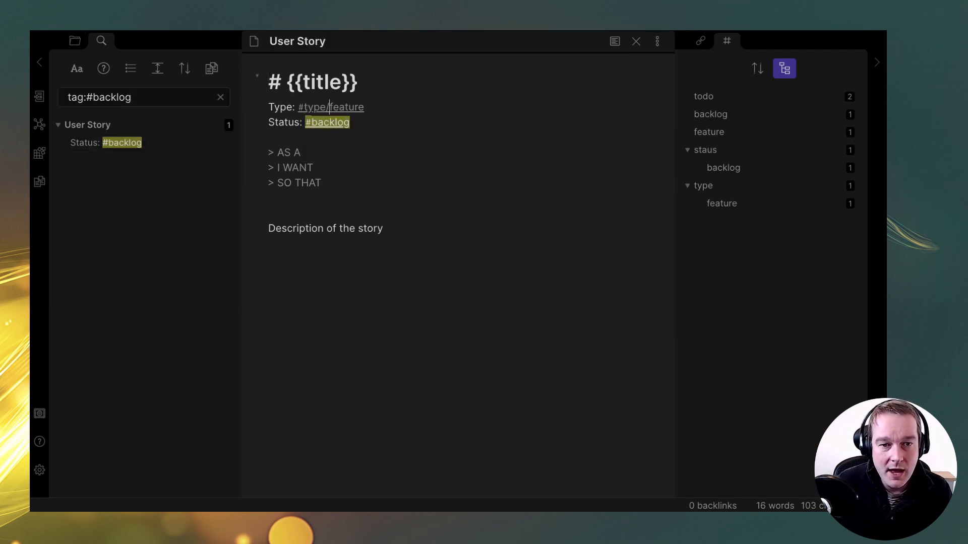
pyautogui.click(312, 122)
pyautogui.write('type/')
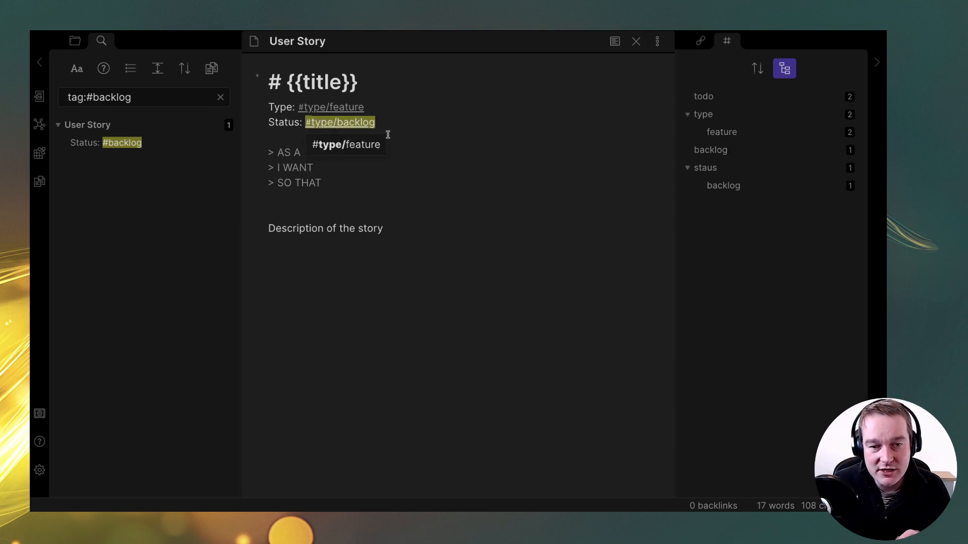
# Correct the status tag in the User Story template to #status/backlog.
pyautogui.click(387, 143)
pyautogui.hotkey('ctrl', 'z')
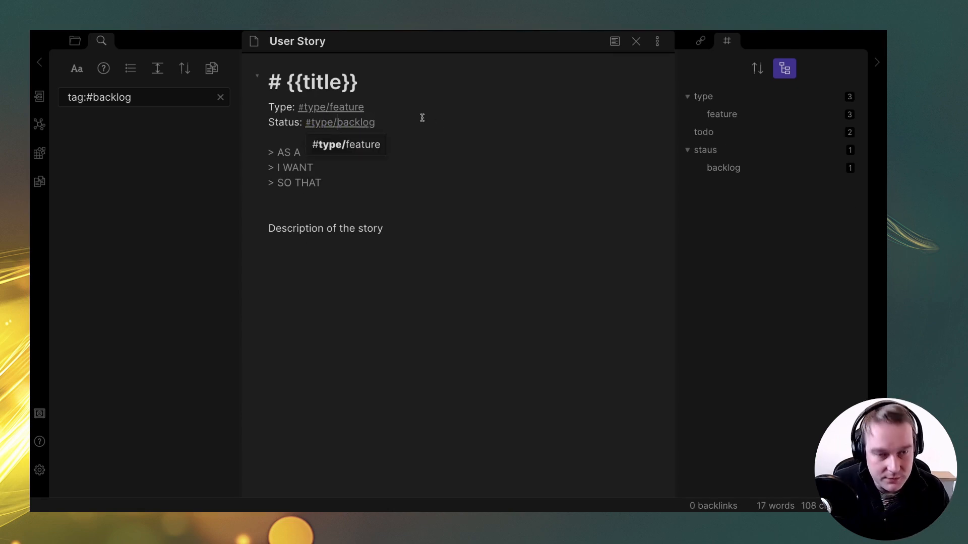
pyautogui.press('BackSpace')
pyautogui.press('BackSpace')
pyautogui.press('BackSpace')
pyautogui.press('BackSpace')
pyautogui.press('BackSpace')
pyautogui.write('status')
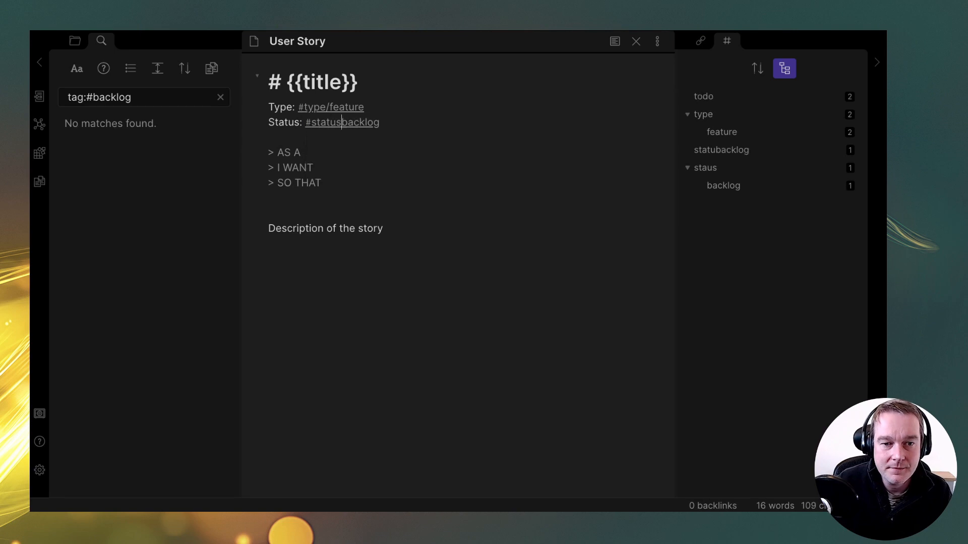
pyautogui.write('/')
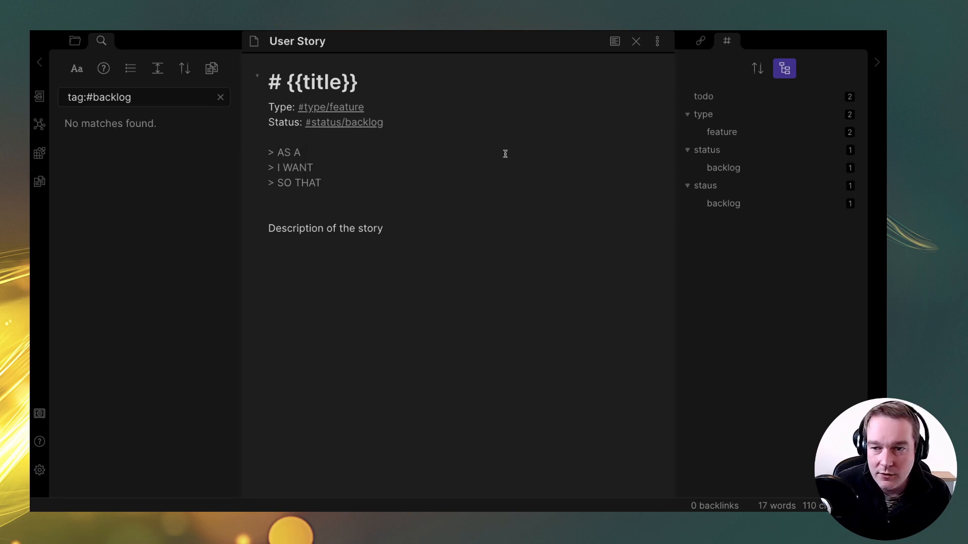
# Collapse the tag groups, open "How to take smart notes" through the todo tag, and change its status tag to #status/todo.
pyautogui.click(688, 115)
pyautogui.click(688, 132)
pyautogui.click(688, 149)
pyautogui.click(703, 97)
pyautogui.click(111, 143)
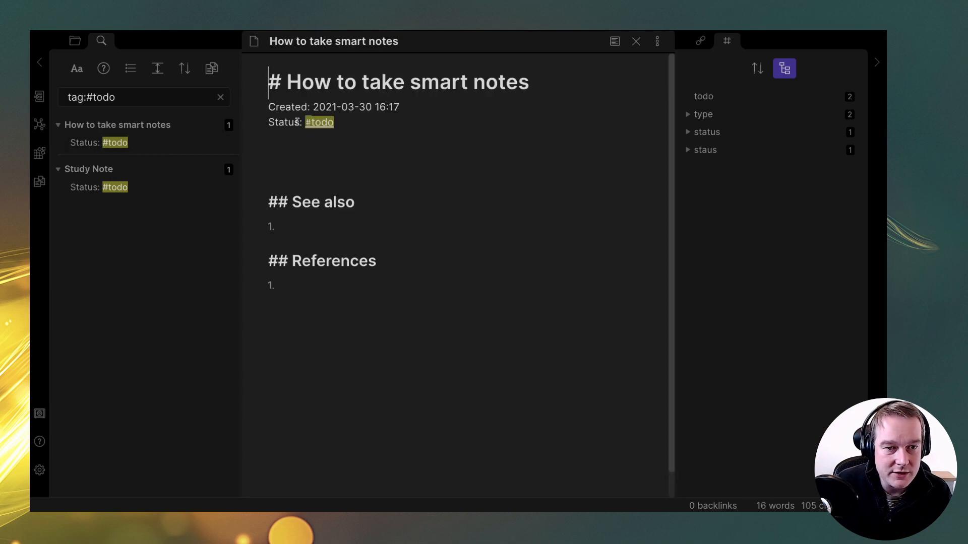
pyautogui.click(309, 122)
pyautogui.write('status/')
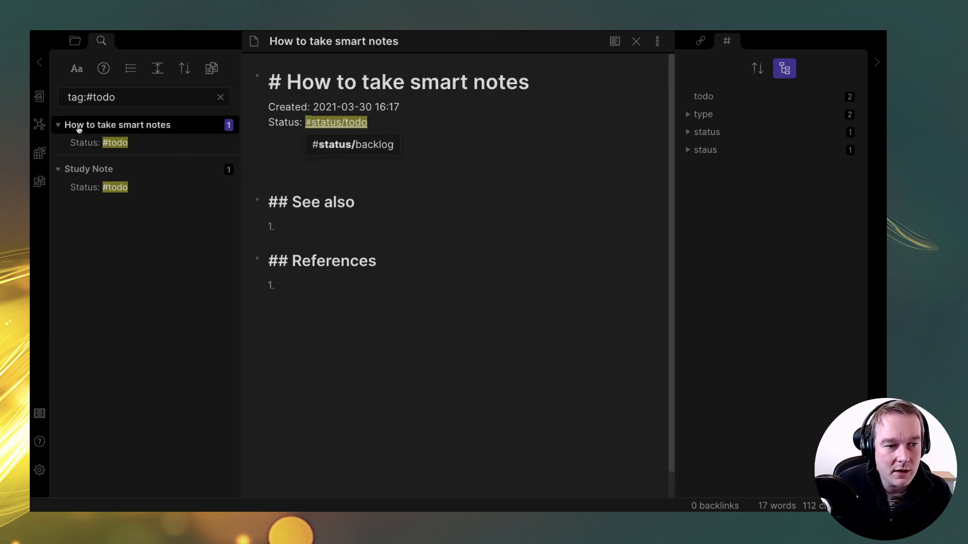
# Open the Study Note template from the todo tag results and change its status tag to #status/todo.
pyautogui.click(83, 187)
pyautogui.click(309, 122)
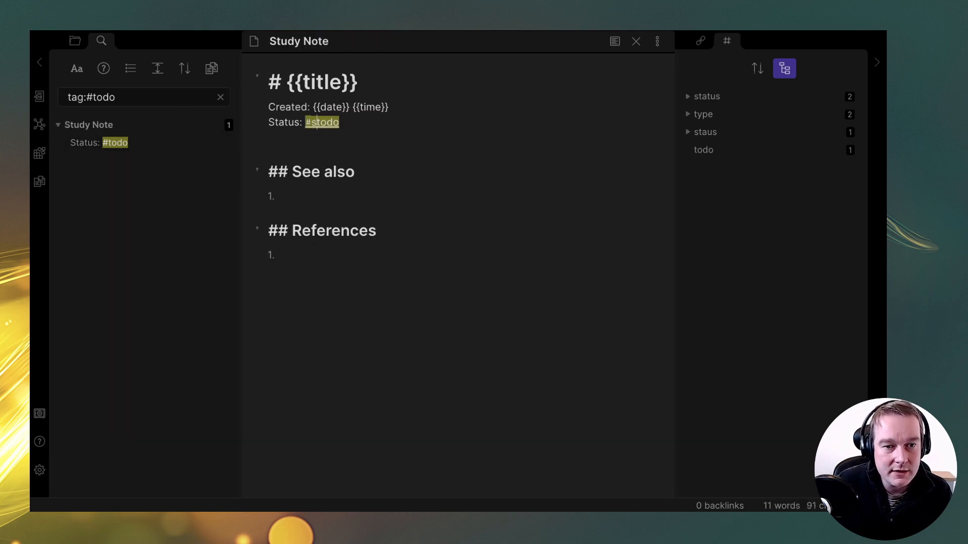
pyautogui.write('status/')
pyautogui.click(573, 155)
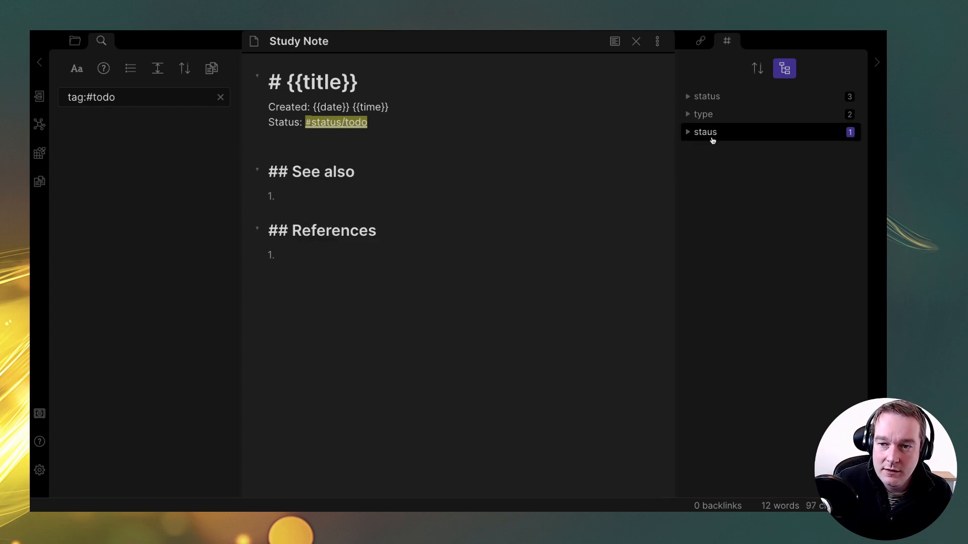
# Find the note carrying the misspelled #staus/backlog tag and correct its status tag to #status/backlog.
pyautogui.click(711, 138)
pyautogui.click(688, 133)
pyautogui.click(715, 150)
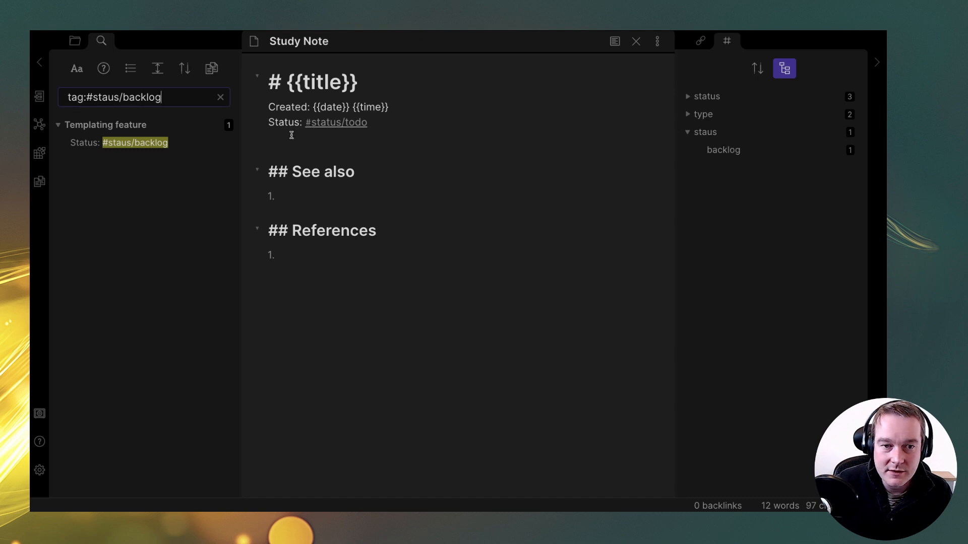
pyautogui.click(136, 143)
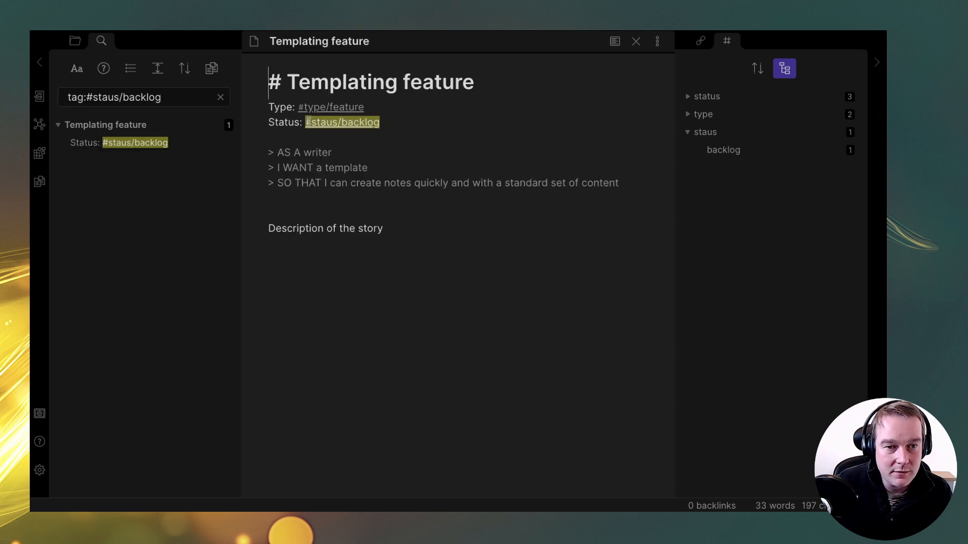
pyautogui.click(326, 122)
pyautogui.write('t')
pyautogui.press('Escape')
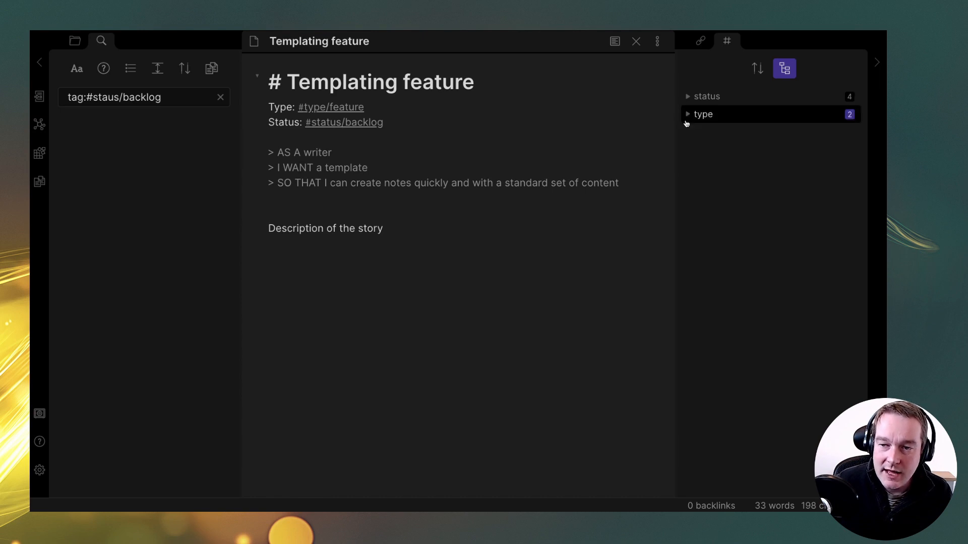
# Expand the status and type tags, list the notes tagged type/feature, status/backlog and status/todo, and open "How to take smart notes".
pyautogui.click(688, 114)
pyautogui.click(688, 96)
pyautogui.click(716, 169)
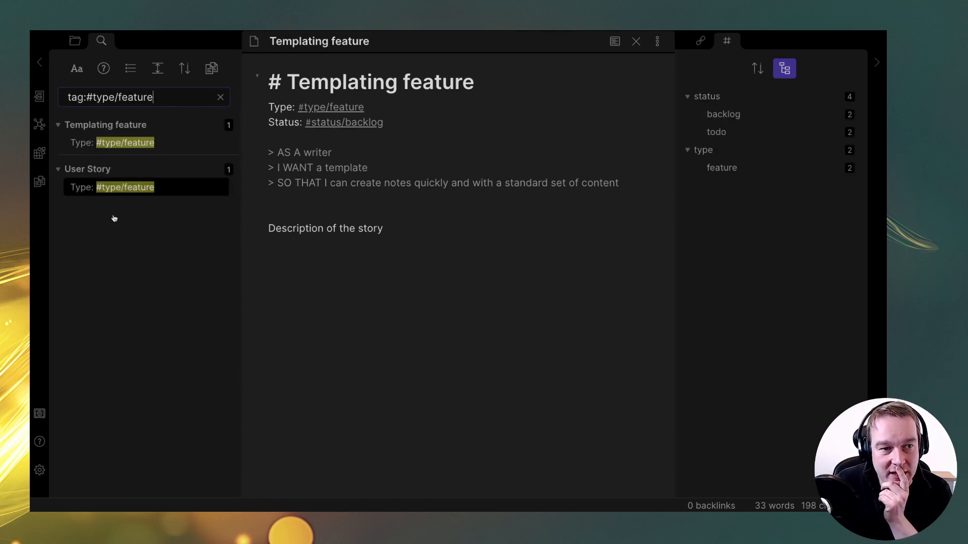
pyautogui.moveTo(67, 96); pyautogui.dragTo(114, 98)
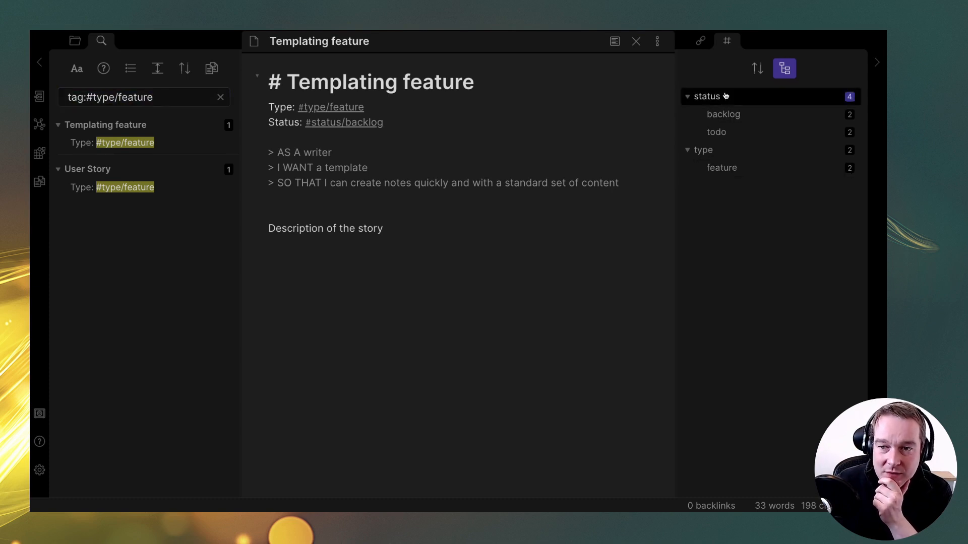
pyautogui.click(716, 132)
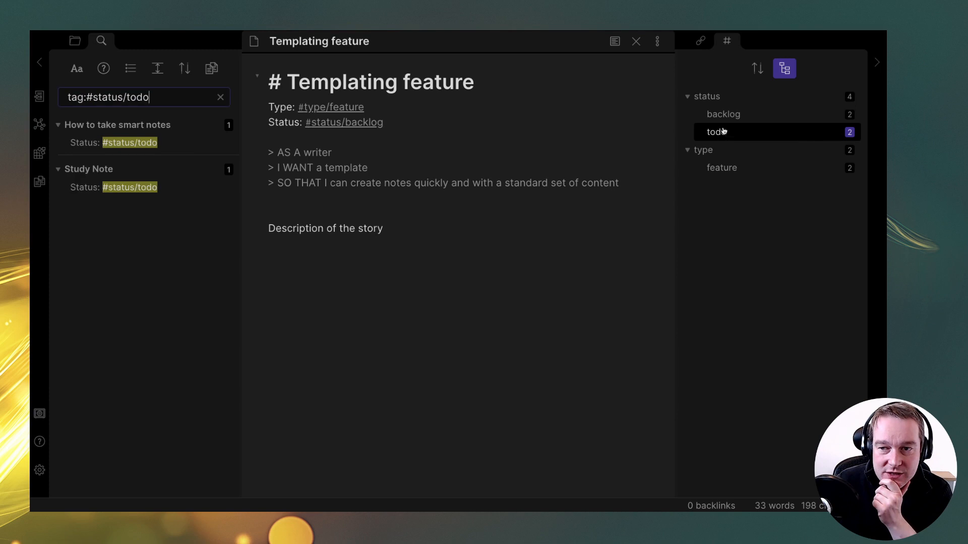
pyautogui.click(721, 114)
pyautogui.click(721, 131)
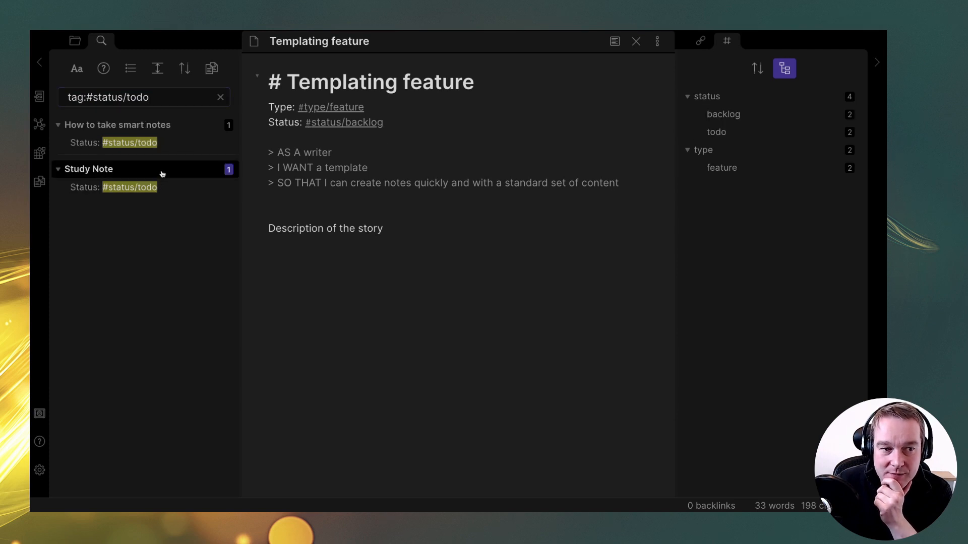
pyautogui.click(167, 141)
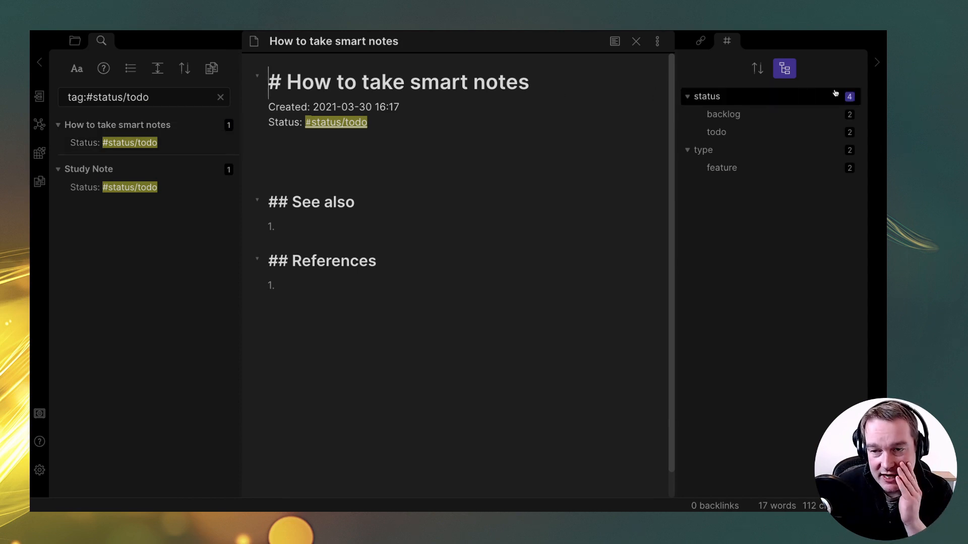
# Expand and collapse the status and type tag groups, leaving both groups collapsed.
pyautogui.click(688, 97)
pyautogui.click(688, 115)
pyautogui.click(688, 96)
pyautogui.click(688, 147)
pyautogui.click(687, 96)
pyautogui.click(688, 114)
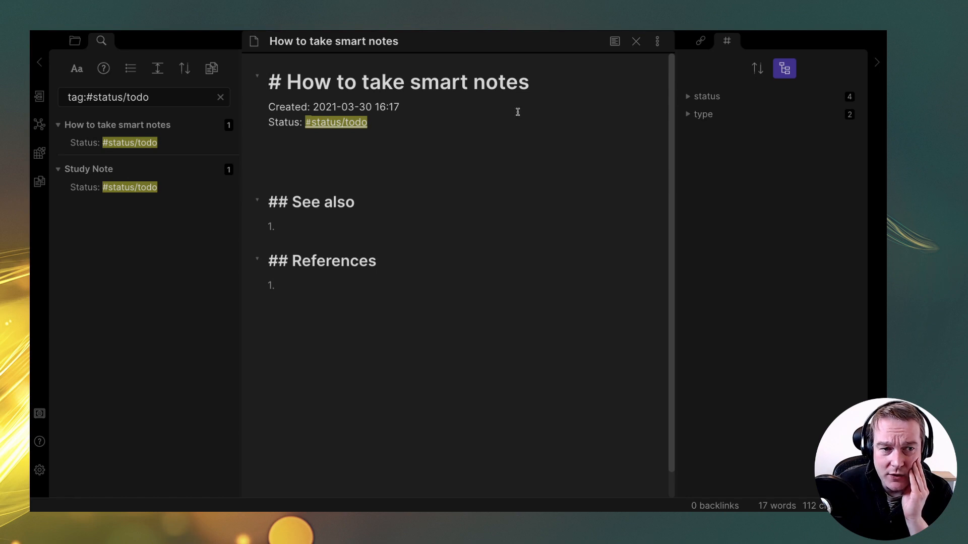
pyautogui.click(40, 63)
pyautogui.click(39, 63)
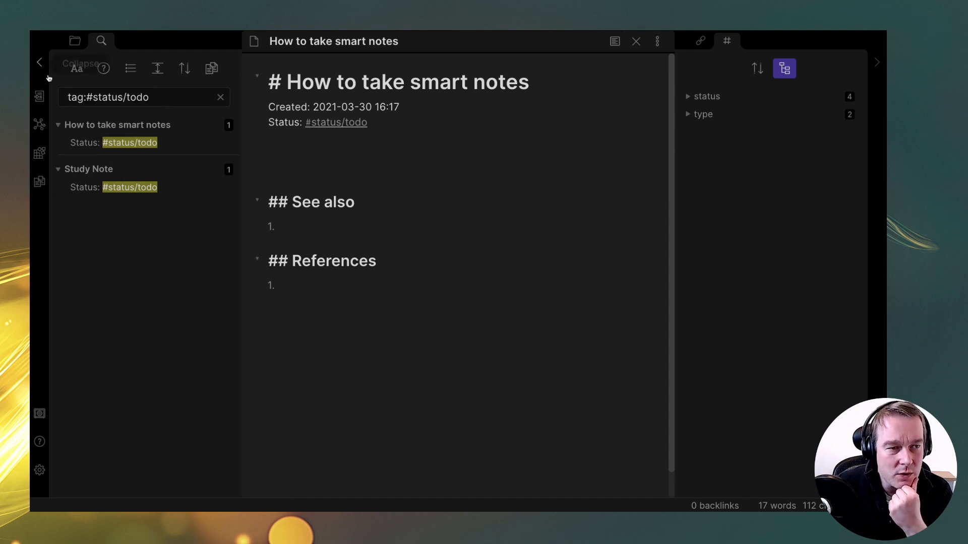
# Open "The Zettelkasten Method" note and add a Theme line below its title with the tags #theme/note-taking and #theme/zettelkasten.
pyautogui.click(74, 41)
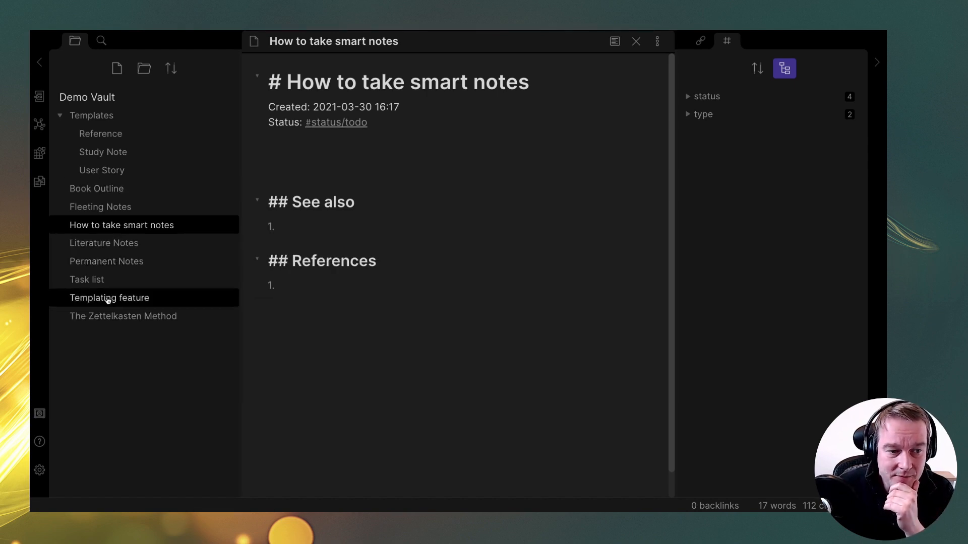
pyautogui.click(108, 320)
pyautogui.click(384, 83)
pyautogui.click(571, 79)
pyautogui.press('Return')
pyautogui.write('Theme: [[')
pyautogui.press('BackSpace')
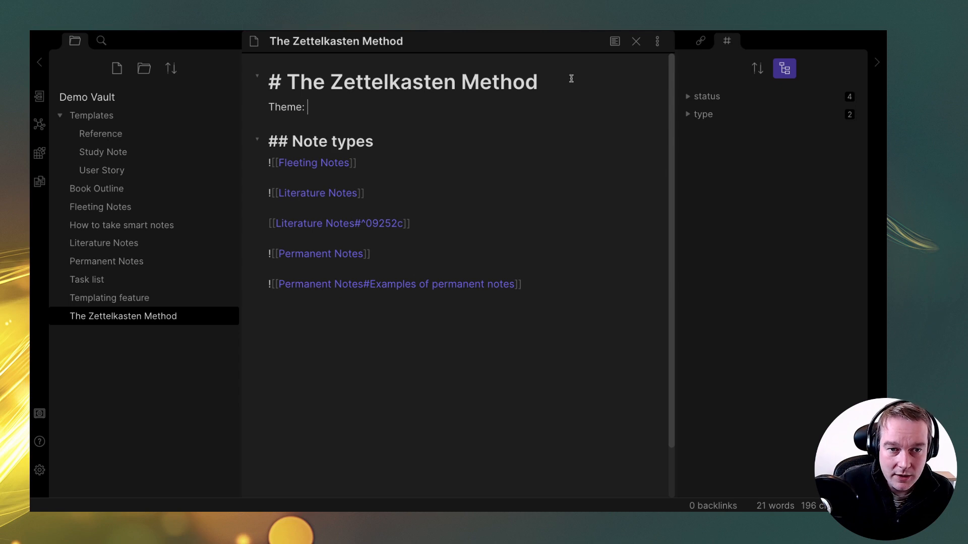
pyautogui.write('#theme/note-taking #them')
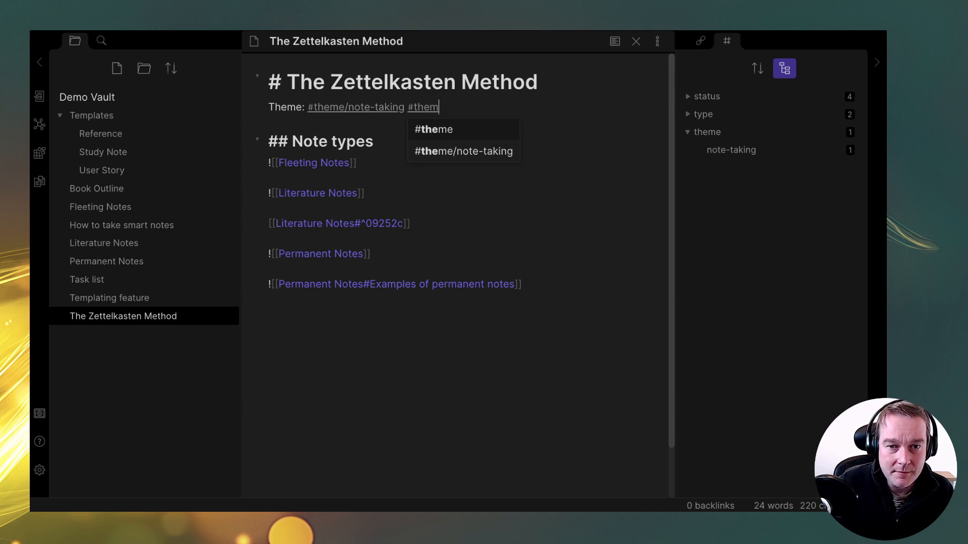
pyautogui.write('e/zettelkasten')
# List the notes tagged with theme, theme/note-taking and theme/zettelkasten from the Tag pane.
pyautogui.click(684, 120)
pyautogui.click(687, 115)
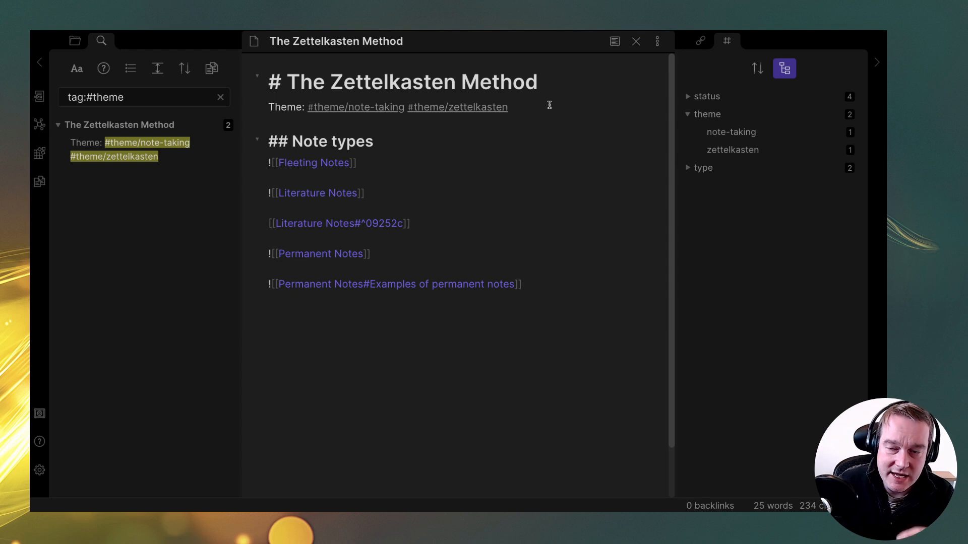
pyautogui.click(752, 133)
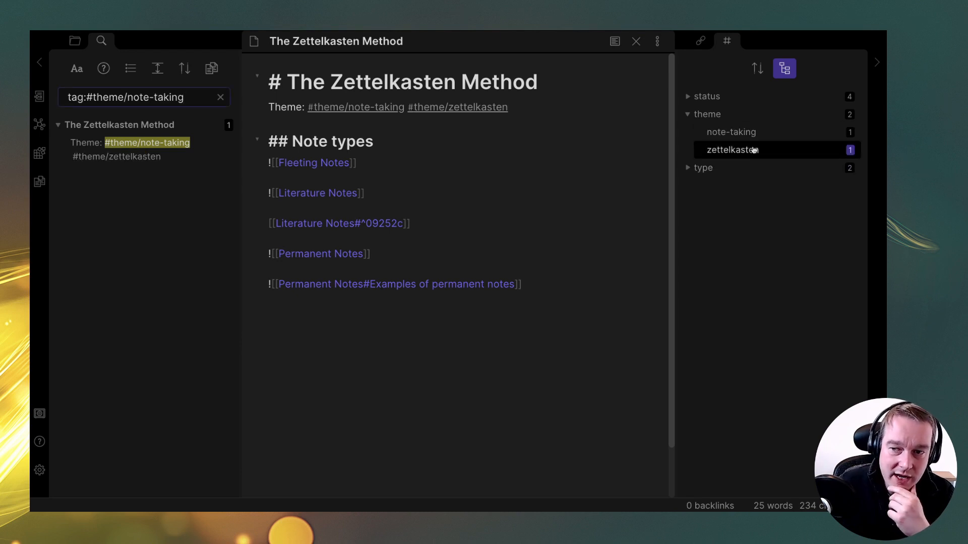
pyautogui.click(754, 151)
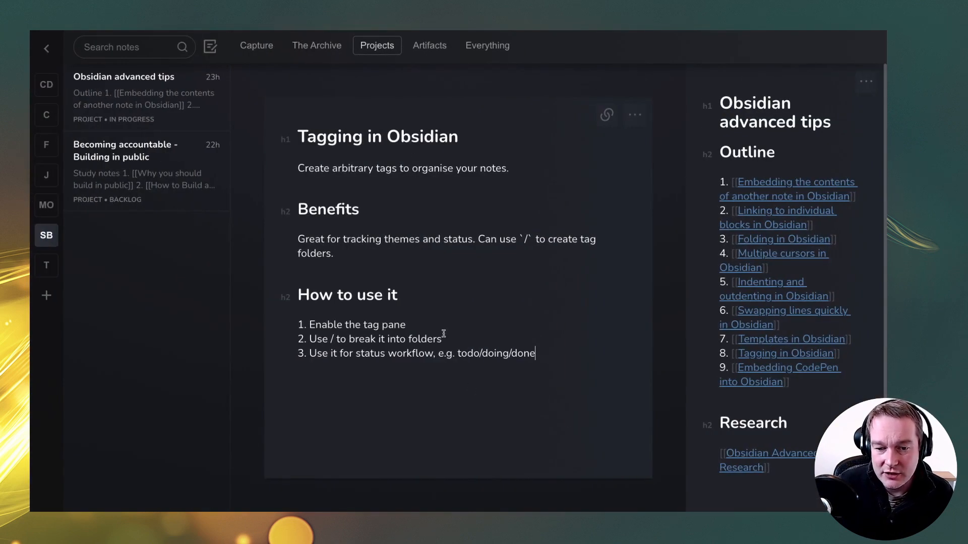
# Switch to the project notes app, review the "Tagging in Obsidian" usage steps, and open "Embedding CodePen into Obsidian" from the outline.
pyautogui.moveTo(317, 354); pyautogui.dragTo(399, 361)
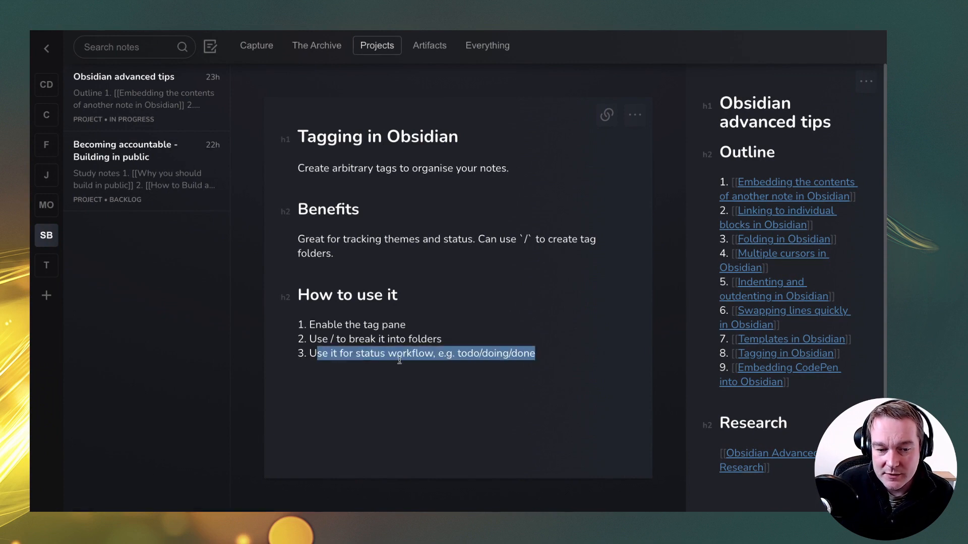
pyautogui.click(377, 346)
pyautogui.moveTo(327, 324); pyautogui.dragTo(432, 322)
pyautogui.click(432, 322)
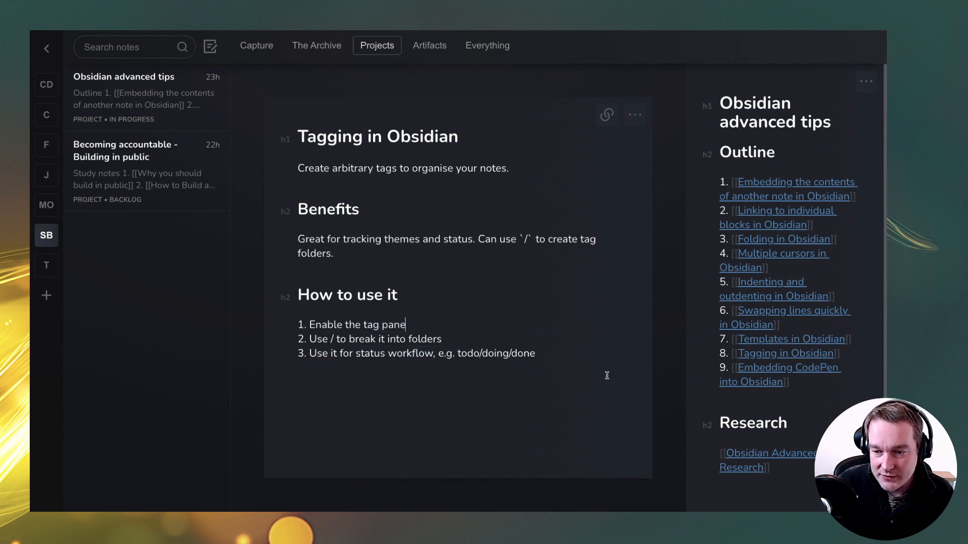
pyautogui.click(765, 369)
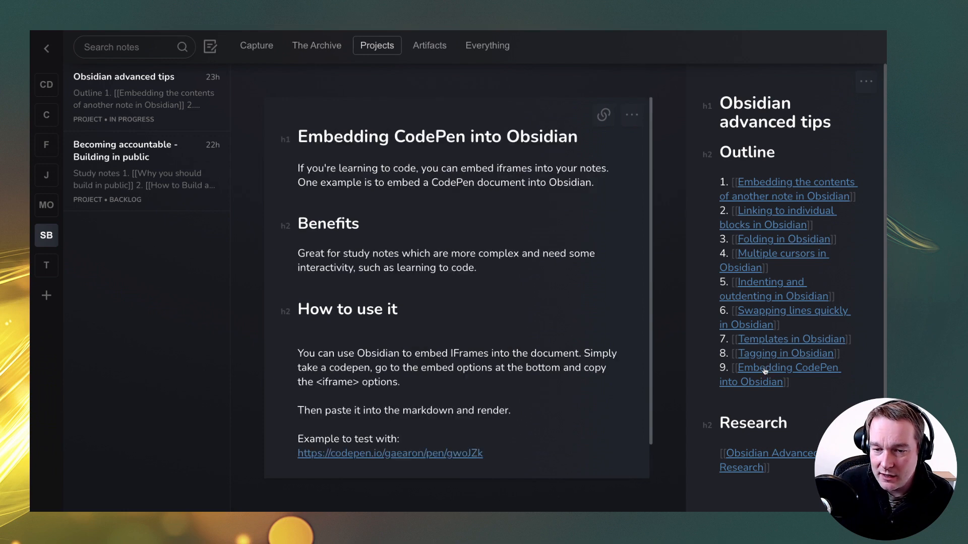
pyautogui.click(432, 218)
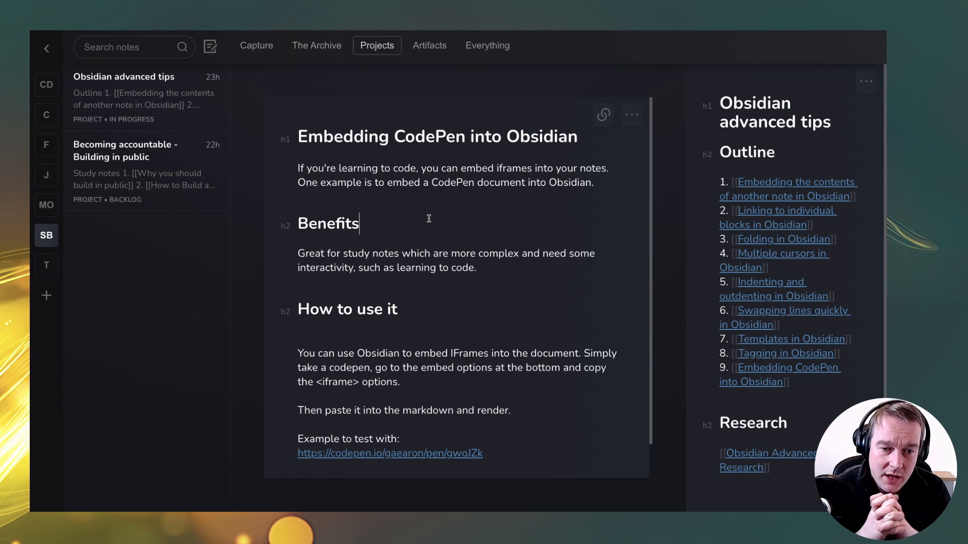
# Open the note's example CodePen link in a new tab and examine the pen's rendered output.
pyautogui.scroll(-1, 429, 218)
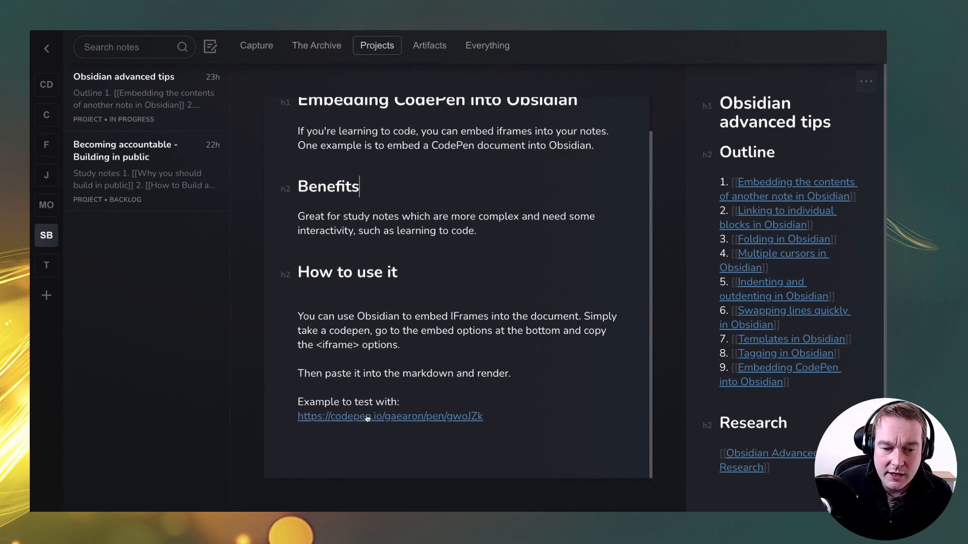
pyautogui.moveTo(494, 419); pyautogui.dragTo(283, 422)
pyautogui.click(283, 423)
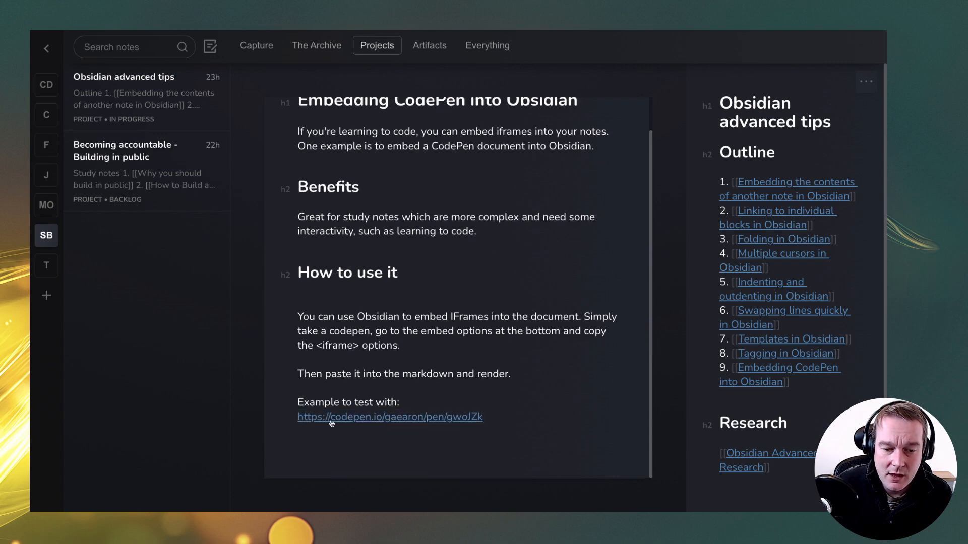
pyautogui.moveTo(484, 416); pyautogui.dragTo(297, 420)
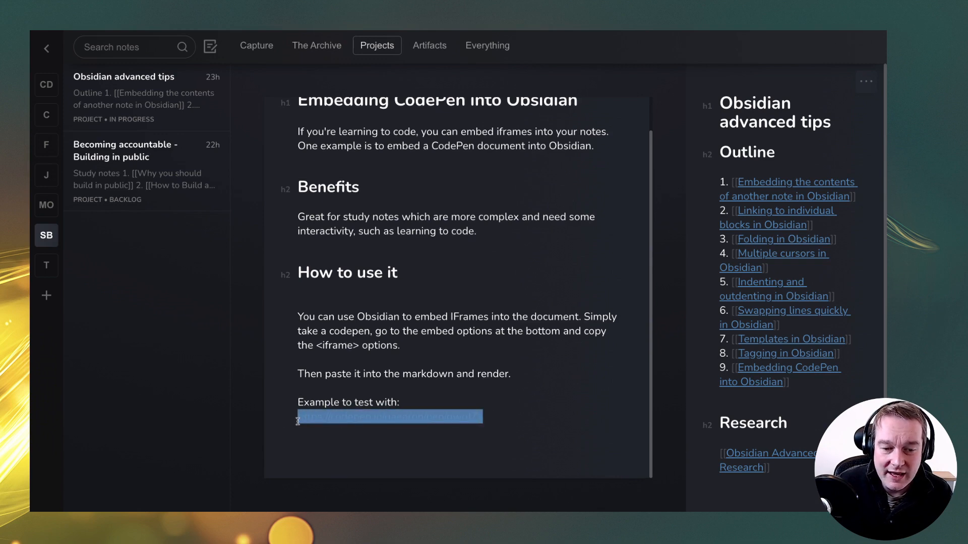
pyautogui.click(380, 334)
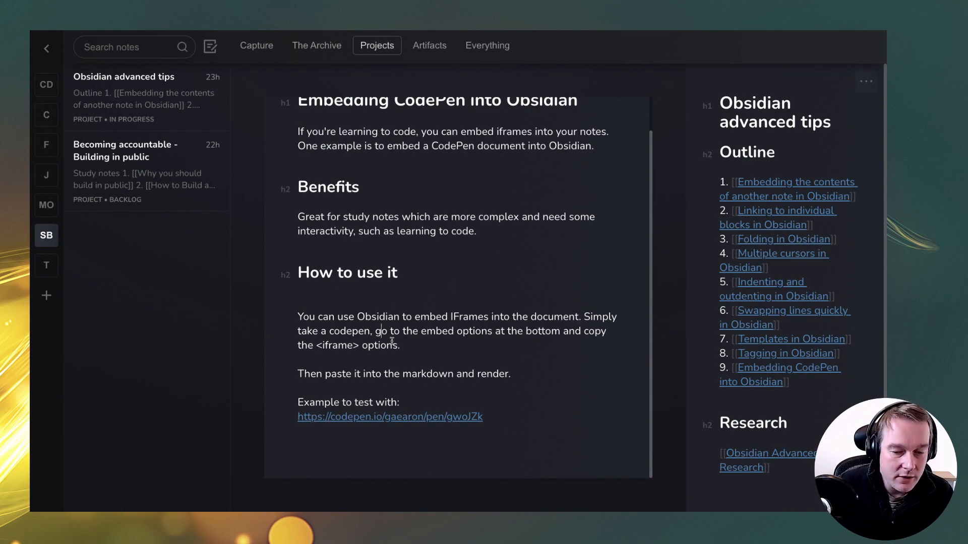
pyautogui.click(459, 417)
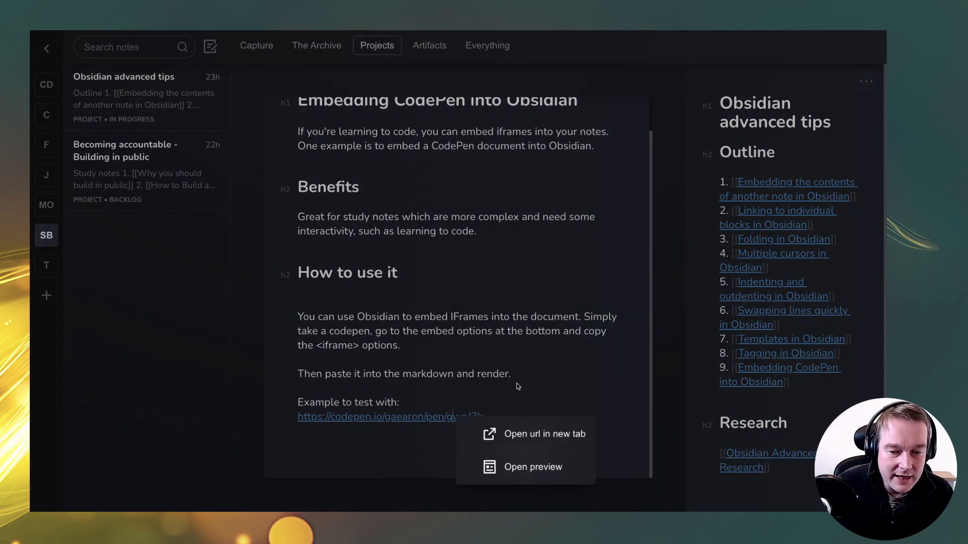
pyautogui.click(520, 432)
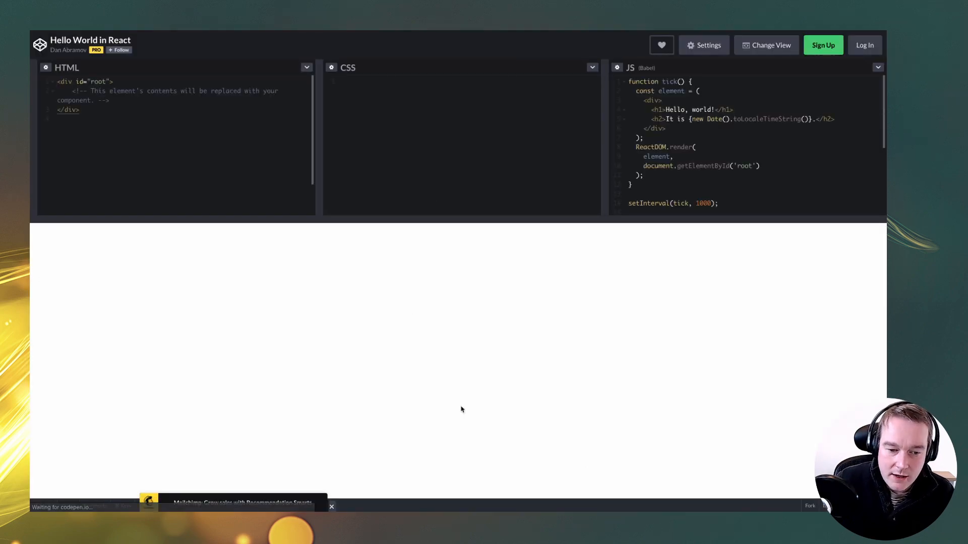
pyautogui.moveTo(111, 258); pyautogui.dragTo(32, 263)
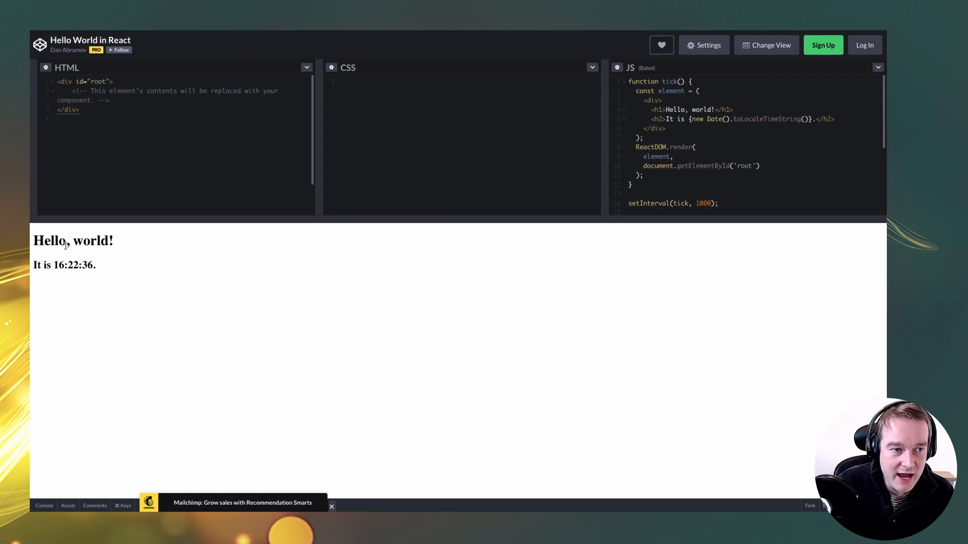
pyautogui.moveTo(125, 270); pyautogui.dragTo(32, 264)
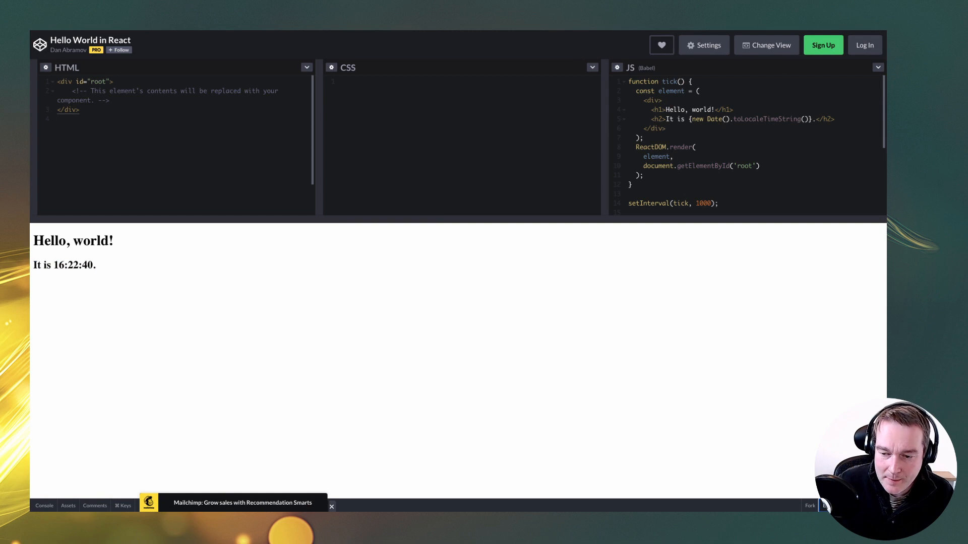
# Open the pen's embed options, choose the iframe format and copy the complete embed code.
pyautogui.click(825, 506)
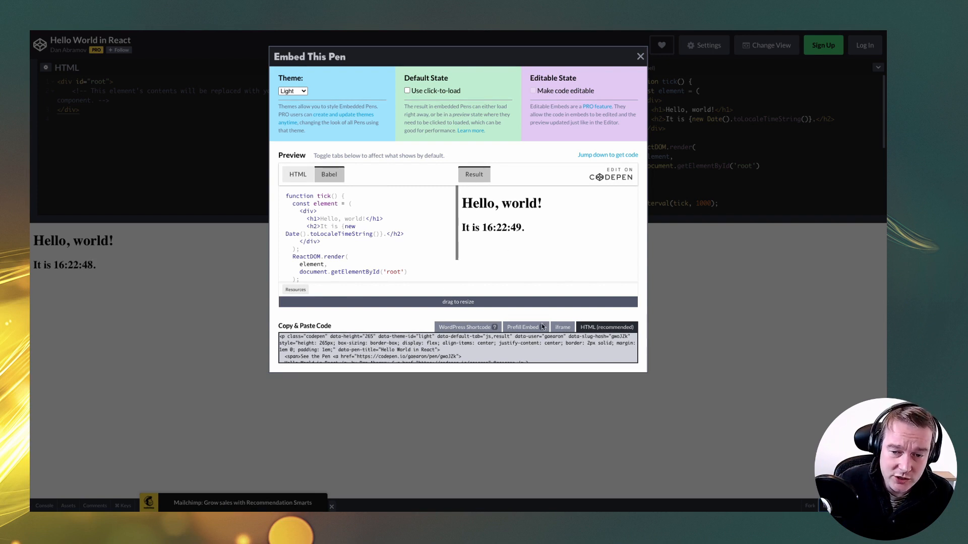
pyautogui.click(563, 327)
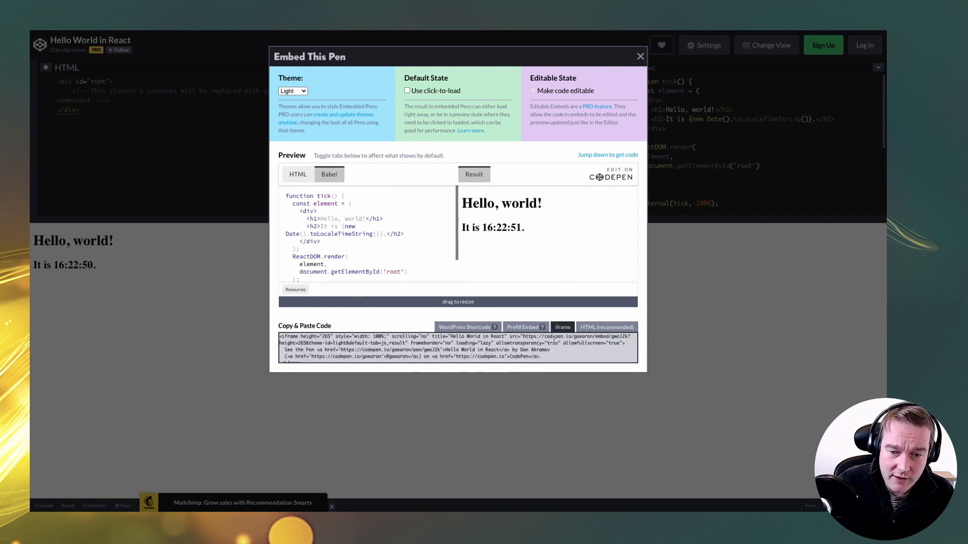
pyautogui.moveTo(544, 356); pyautogui.dragTo(230, 334)
pyautogui.press('super+a')
pyautogui.click(396, 354)
pyautogui.press('super+a')
pyautogui.click(284, 337)
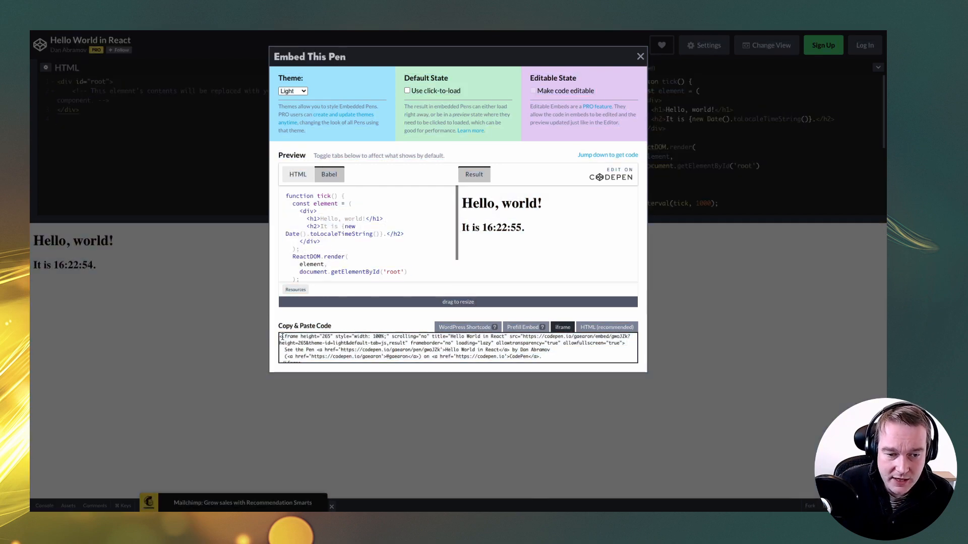
pyautogui.click(594, 357)
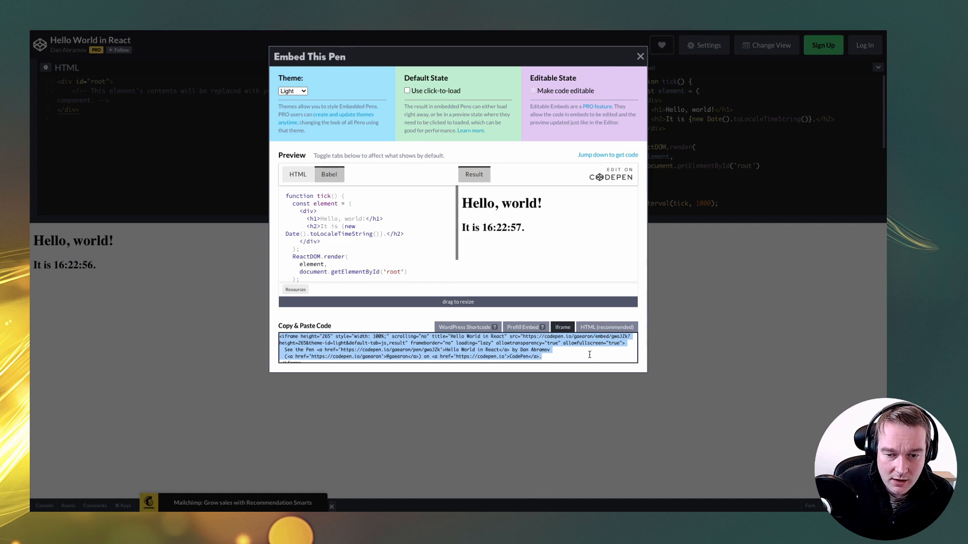
pyautogui.rightClick(487, 348)
pyautogui.click(520, 366)
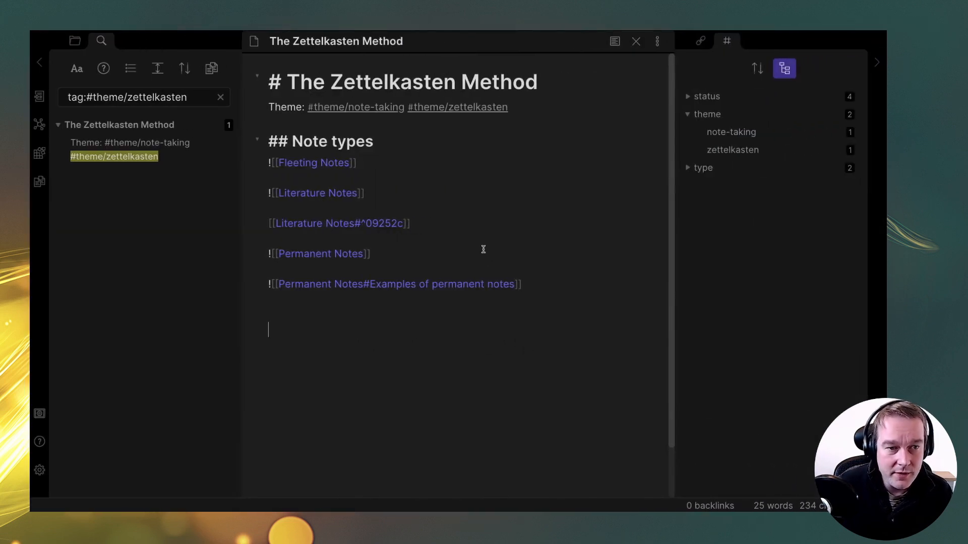
# Switch to the Demo Vault in Obsidian and create a new note named "Coding example".
pyautogui.click(482, 222)
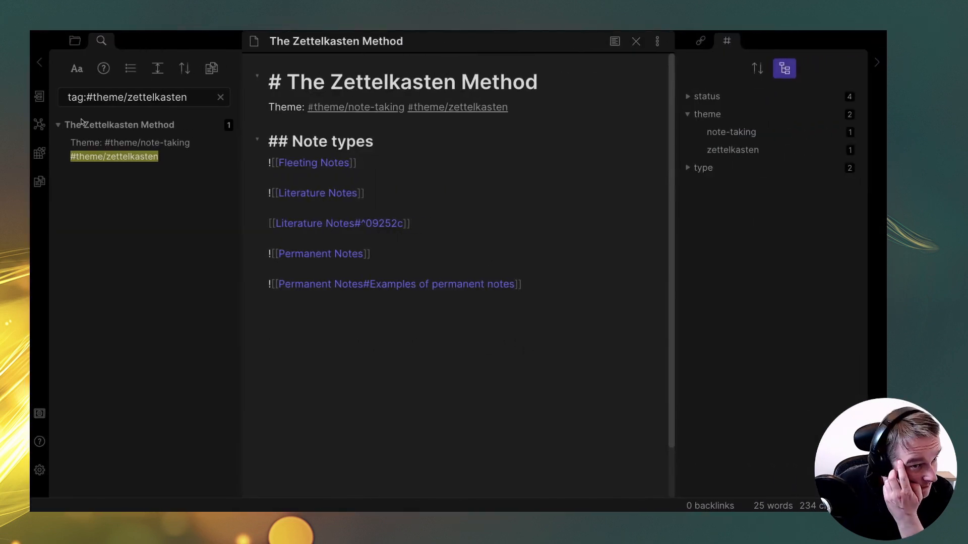
pyautogui.click(71, 44)
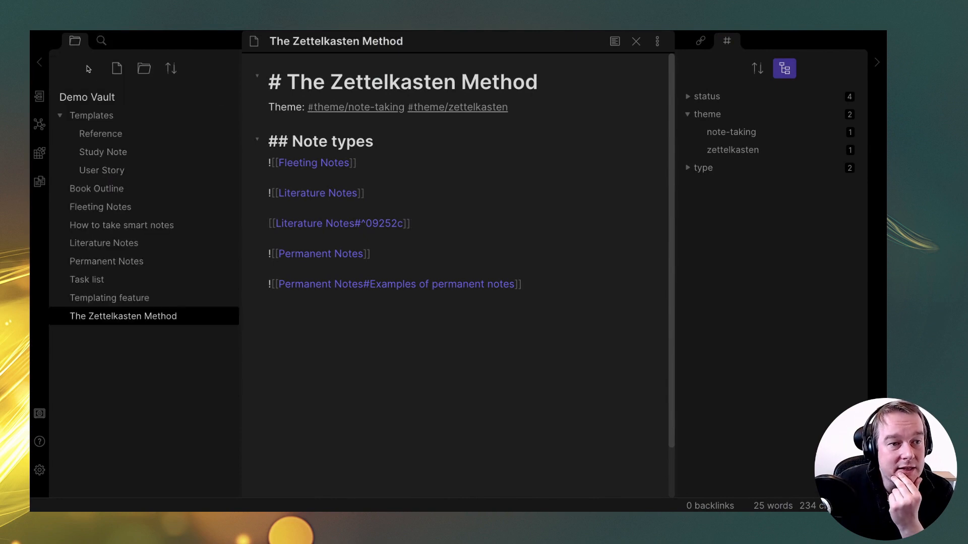
pyautogui.click(116, 68)
pyautogui.write('Coding example')
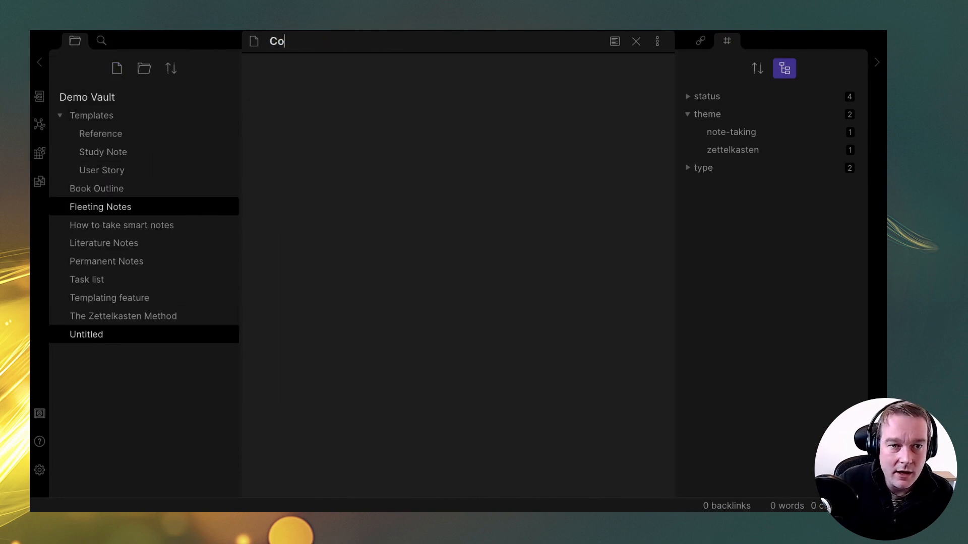
pyautogui.press('Return')
# Add the heading "# How to create a clock in React" and paste the CodePen iframe code below it.
pyautogui.write('#')
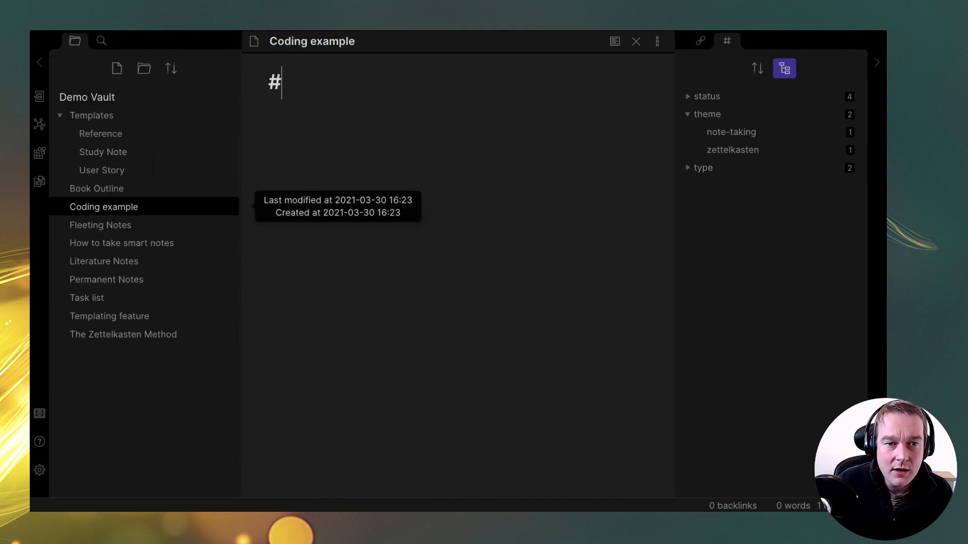
pyautogui.write(' How to create a clock in REact')
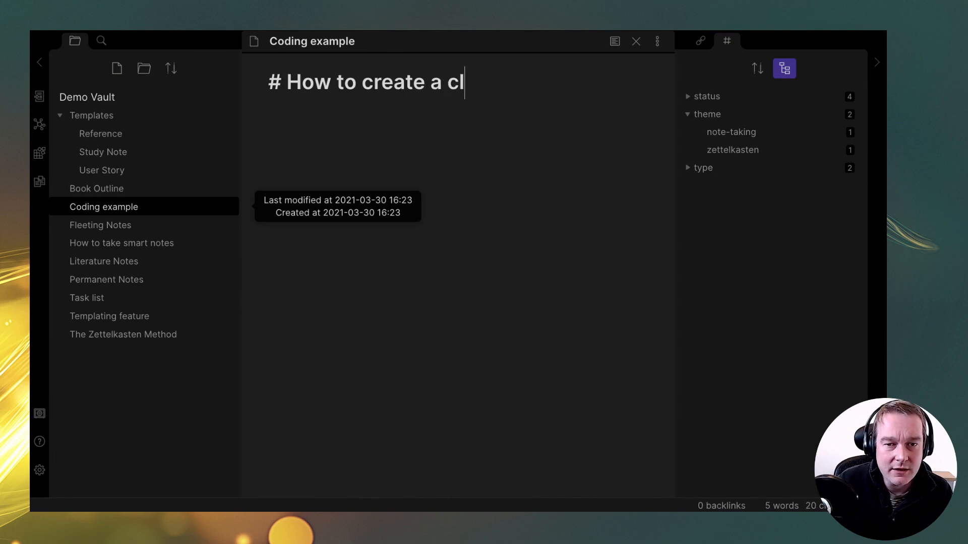
pyautogui.press('BackSpace')
pyautogui.press('BackSpace')
pyautogui.press('BackSpace')
pyautogui.press('BackSpace')
pyautogui.write('eact')
pyautogui.press('Return')
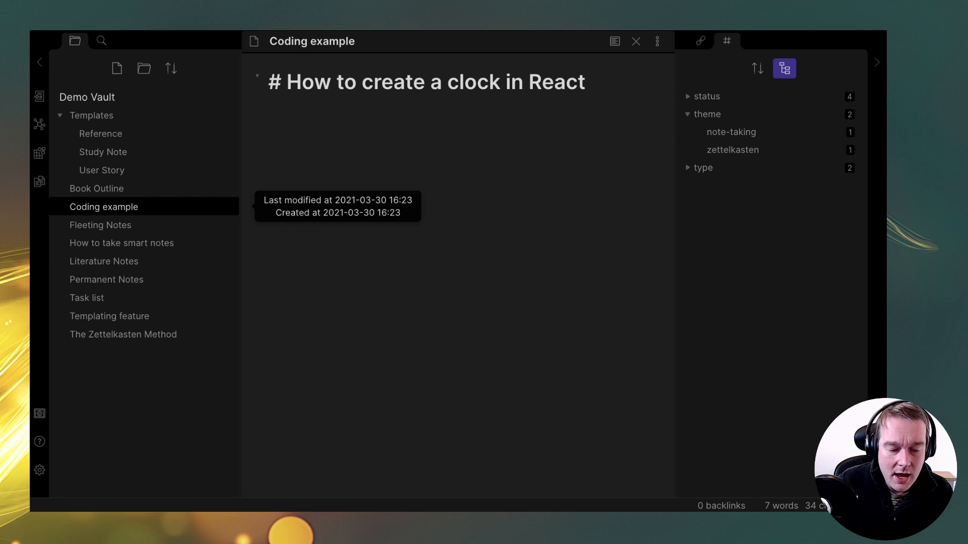
pyautogui.hotkey('ctrl', 'v')
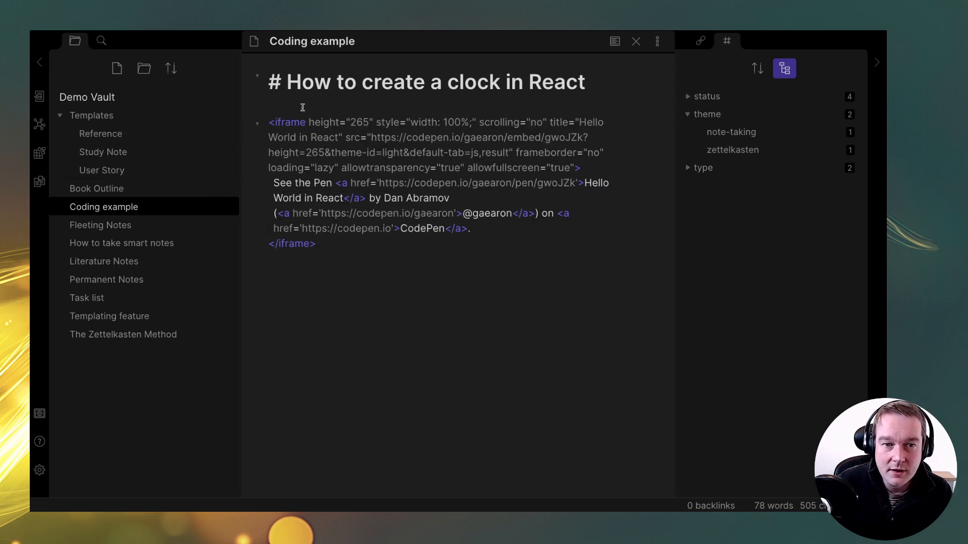
# Insert the second-level heading "Example:" above the iframe code and show the note in preview.
pyautogui.press('Return')
pyautogui.write('#')
pyautogui.write('Example')
pyautogui.press('Return')
pyautogui.press('BackSpace')
pyautogui.write(':')
pyautogui.press('Return')
pyautogui.moveTo(368, 285); pyautogui.dragTo(361, 155)
pyautogui.click(509, 117)
pyautogui.click(615, 41)
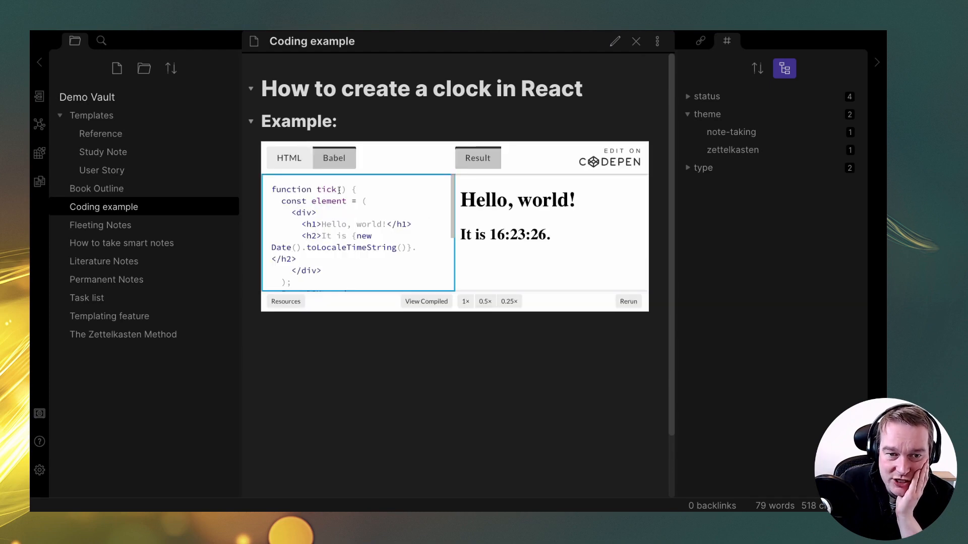
# Examine the embedded pen's external resources, HTML code and Babel code in the preview.
pyautogui.click(285, 301)
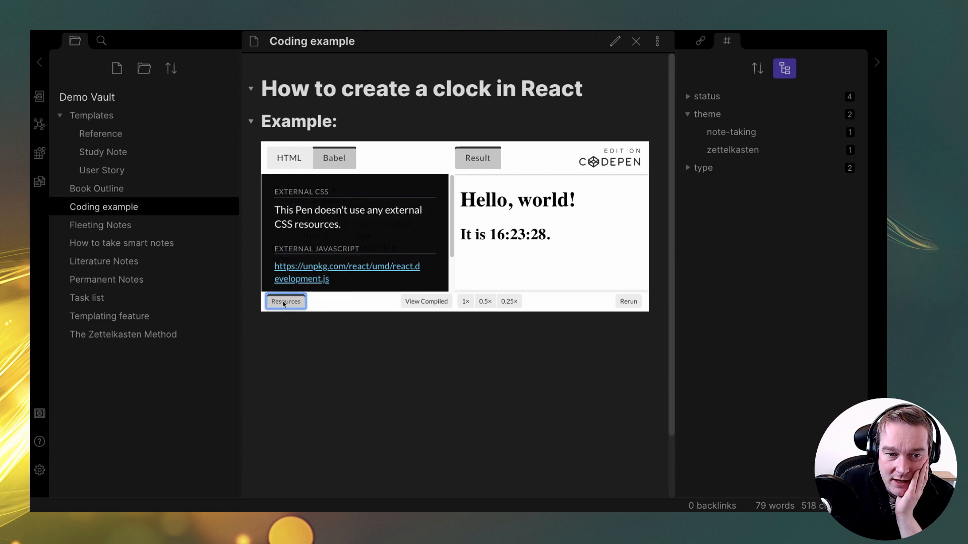
pyautogui.scroll(-2, 335, 256)
pyautogui.scroll(2, 334, 256)
pyautogui.click(286, 301)
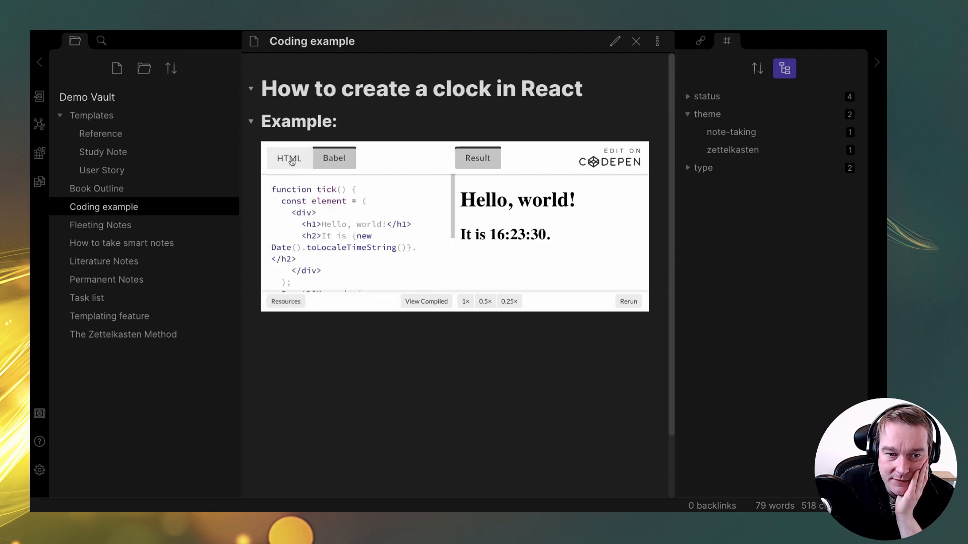
pyautogui.click(289, 158)
pyautogui.click(331, 160)
pyautogui.click(341, 160)
pyautogui.moveTo(337, 246); pyautogui.dragTo(339, 259)
pyautogui.scroll(-4, 341, 232)
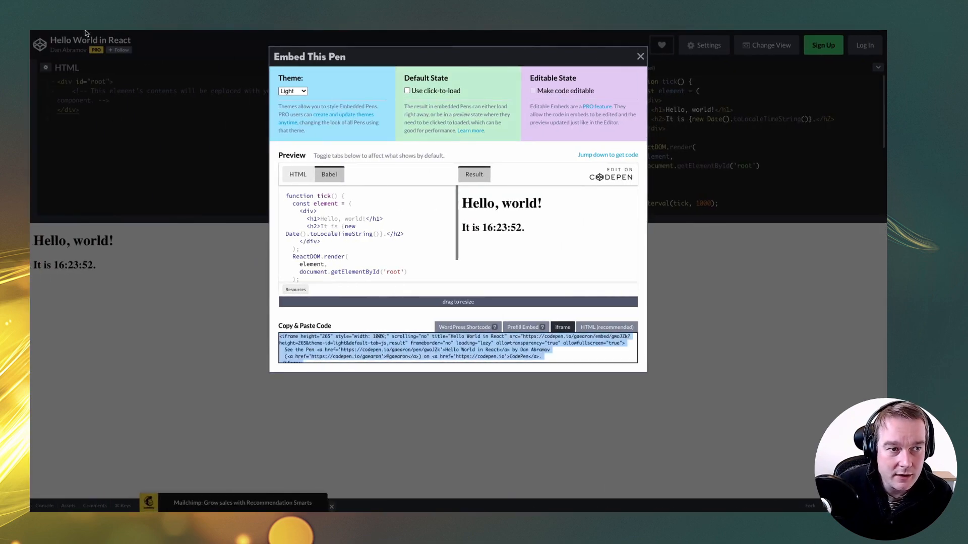
# Switch to Chrome, leave full screen, load the YouTube video "Zettelkasten Study Session: Ketogenic Diet" and pause it.
pyautogui.moveTo(88, 34)
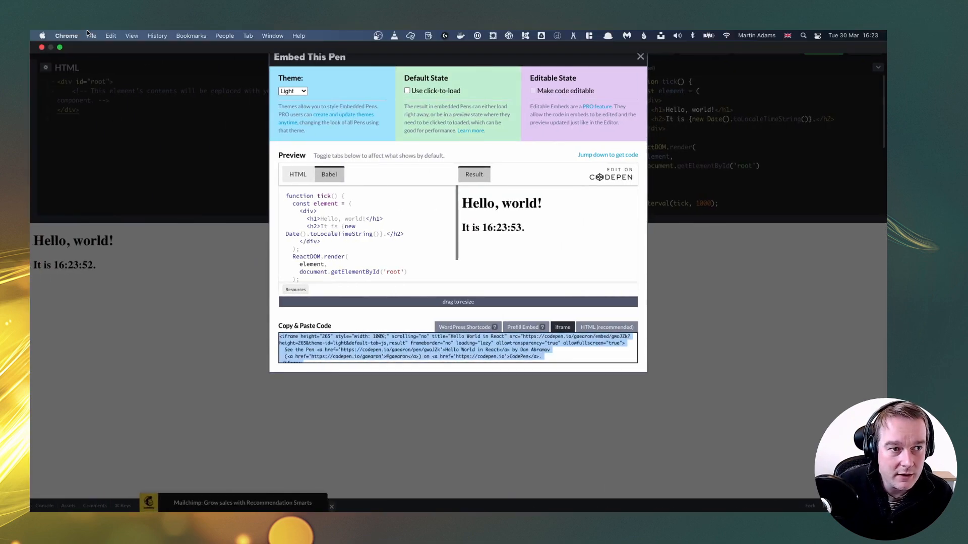
pyautogui.click(59, 48)
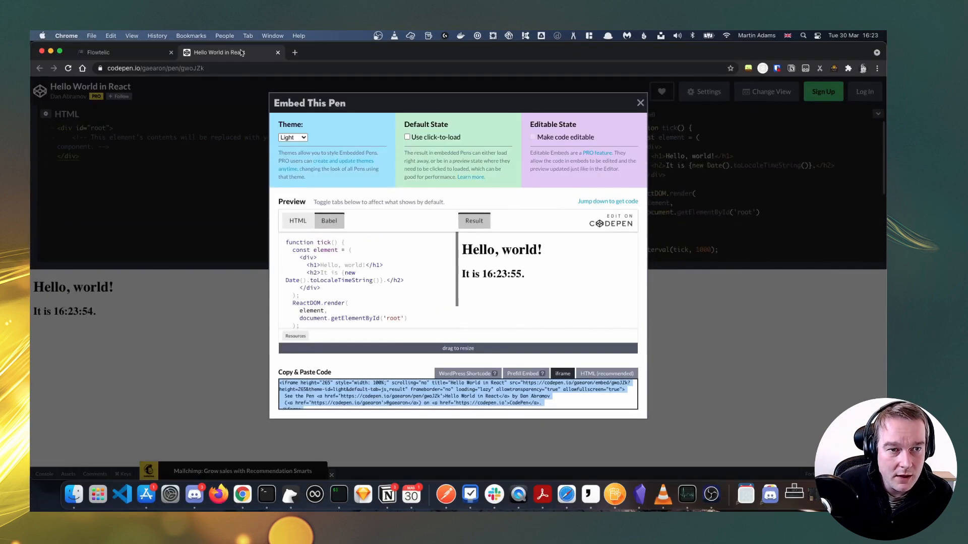
pyautogui.click(229, 66)
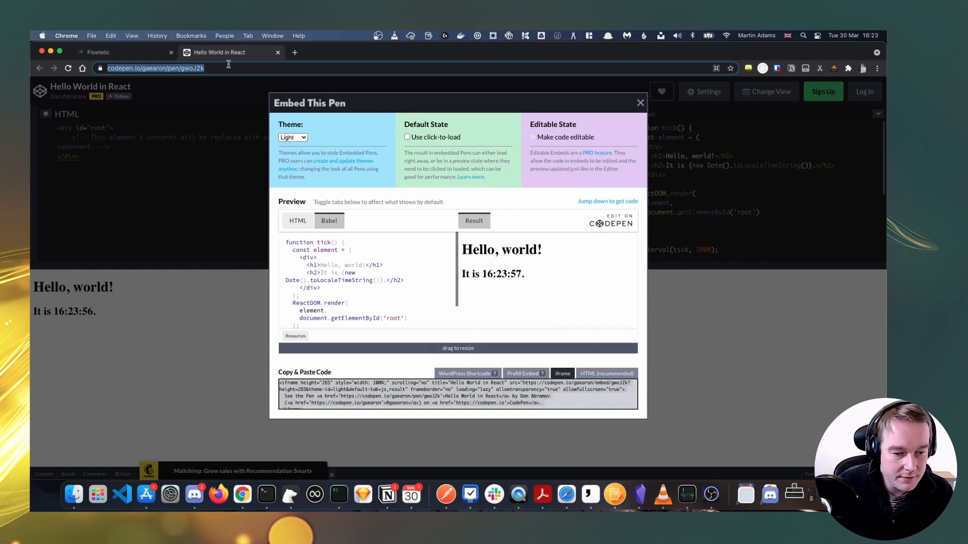
pyautogui.moveTo(334, 48); pyautogui.dragTo(30, 202)
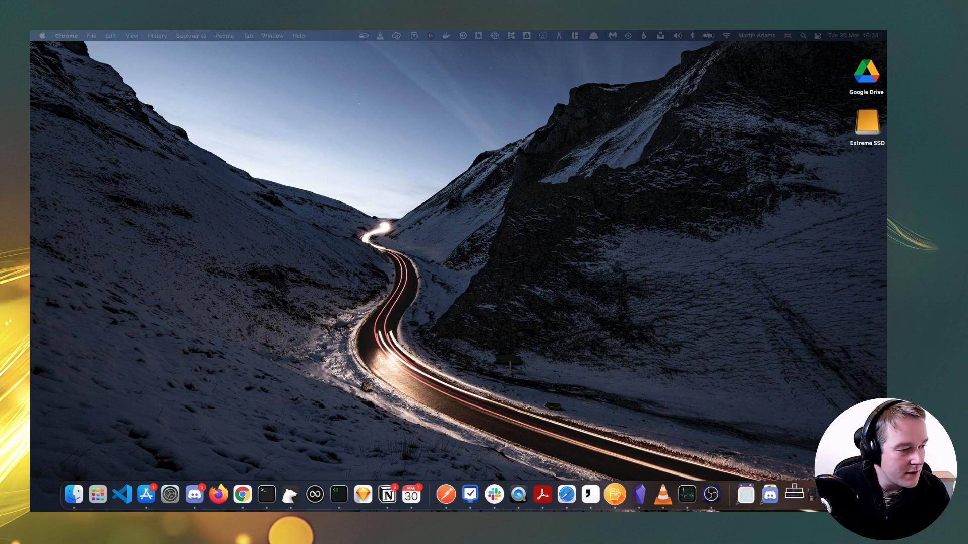
pyautogui.moveTo(706, 509); pyautogui.dragTo(437, 124)
pyautogui.hotkey('ctrl', 'alt', 'Return')
pyautogui.click(102, 411)
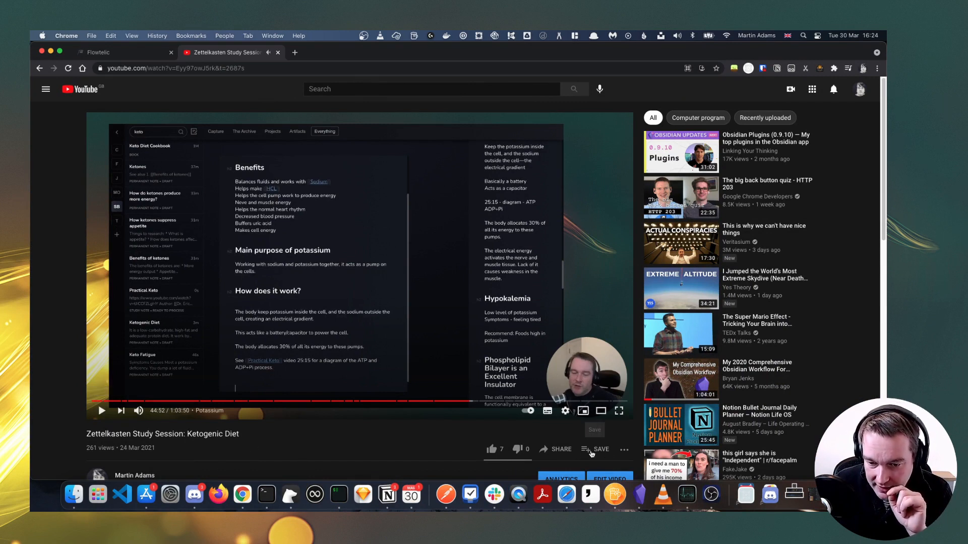
# Copy the video's iframe embed code from its sharing options and close the embed dialog.
pyautogui.click(624, 450)
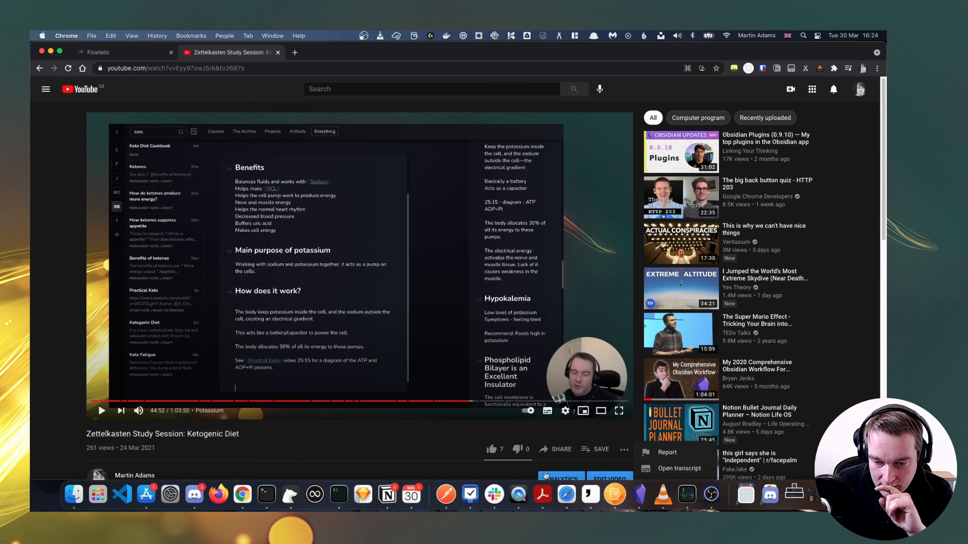
pyautogui.click(506, 440)
pyautogui.click(566, 450)
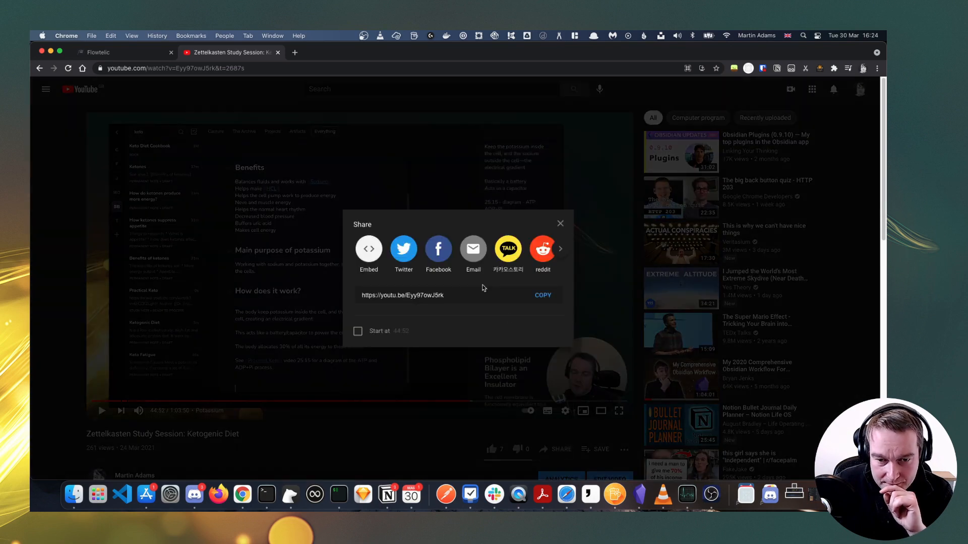
pyautogui.click(366, 249)
pyautogui.moveTo(562, 209); pyautogui.dragTo(671, 296)
pyautogui.press('super+c')
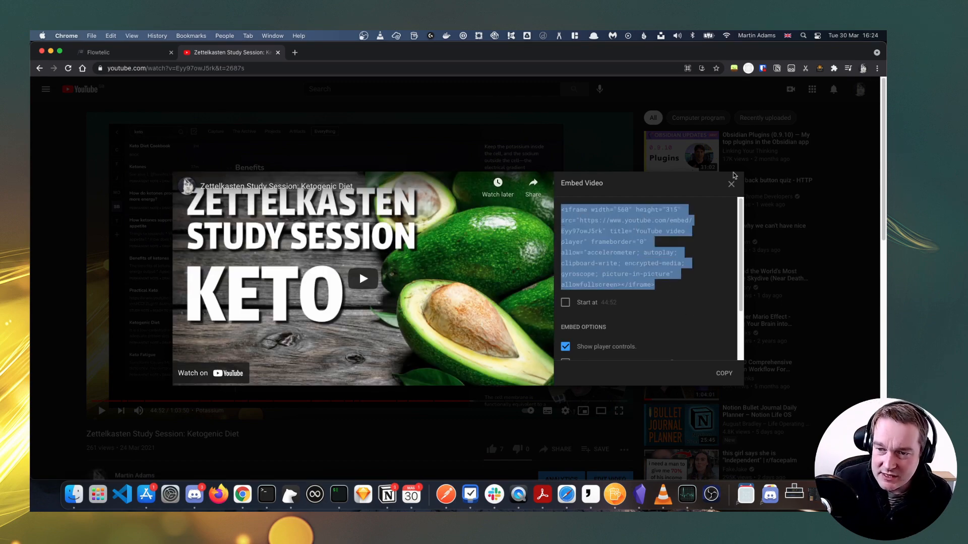
pyautogui.click(731, 184)
# Return to Obsidian, create a note named "YouTube Embed", paste the video's iframe code into it and preview the note.
pyautogui.hotkey('ctrl', 'Right')
pyautogui.hotkey('ctrl', 'Right')
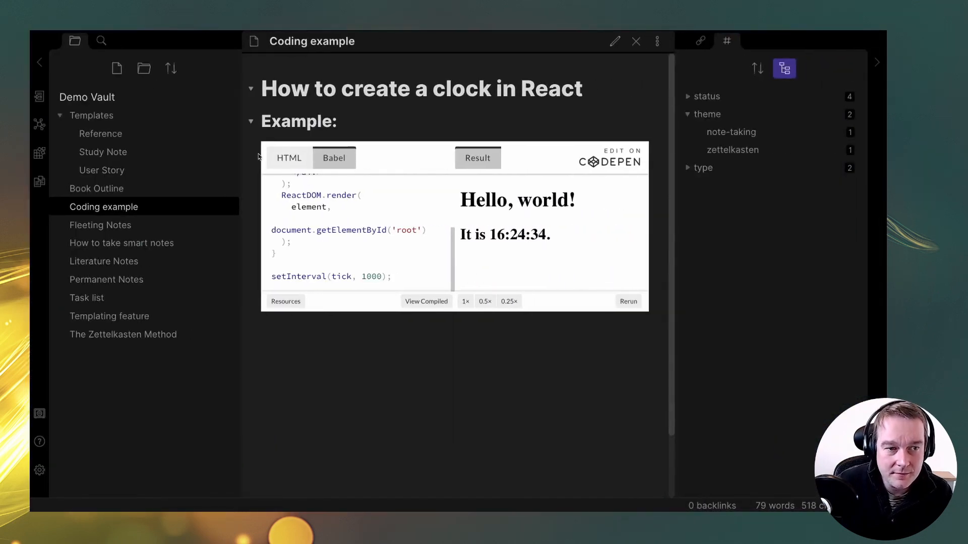
pyautogui.click(116, 69)
pyautogui.write('YouTube Embed')
pyautogui.press('Return')
pyautogui.press('Return')
pyautogui.press('Return')
pyautogui.press('super+v')
pyautogui.click(615, 41)
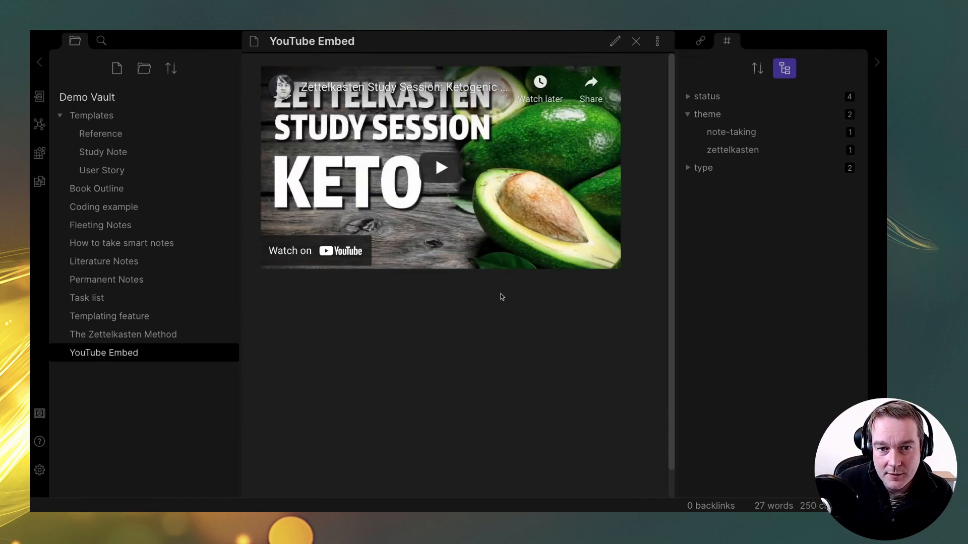
# Play the embedded video briefly, pause it and return the note to editing mode.
pyautogui.click(436, 156)
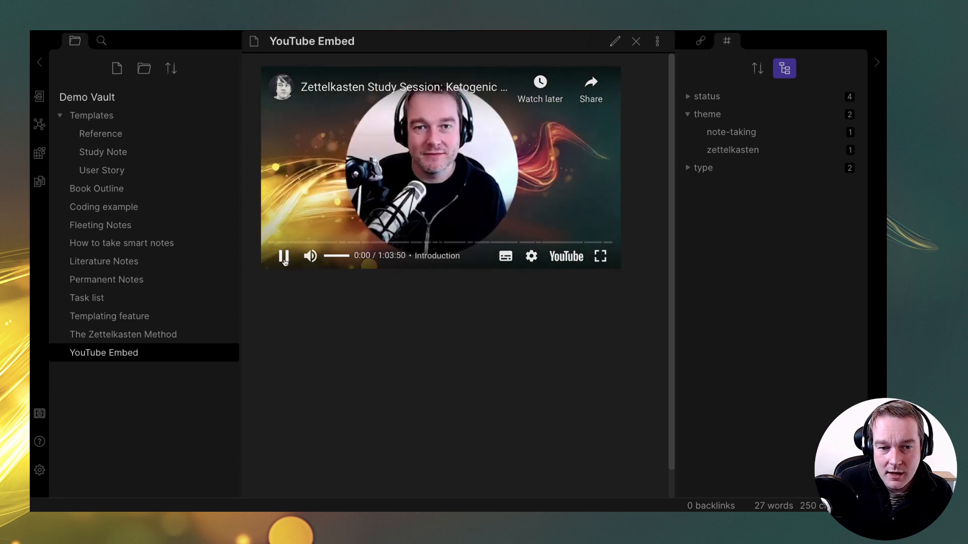
pyautogui.click(283, 256)
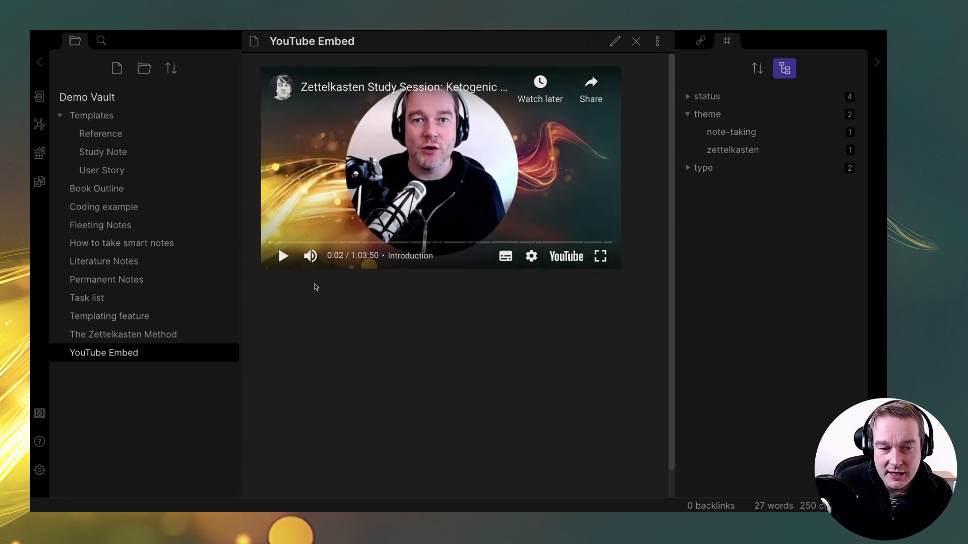
pyautogui.click(614, 42)
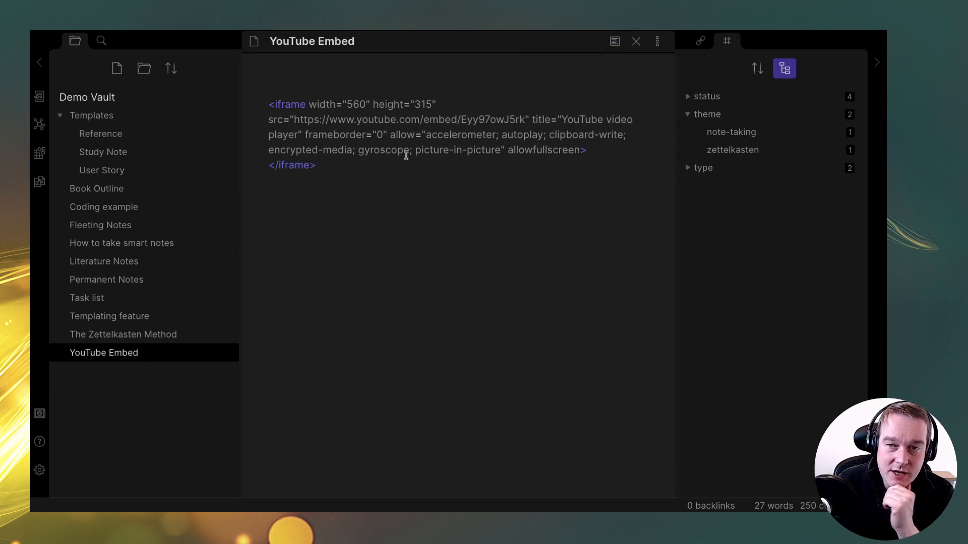
pyautogui.click(560, 140)
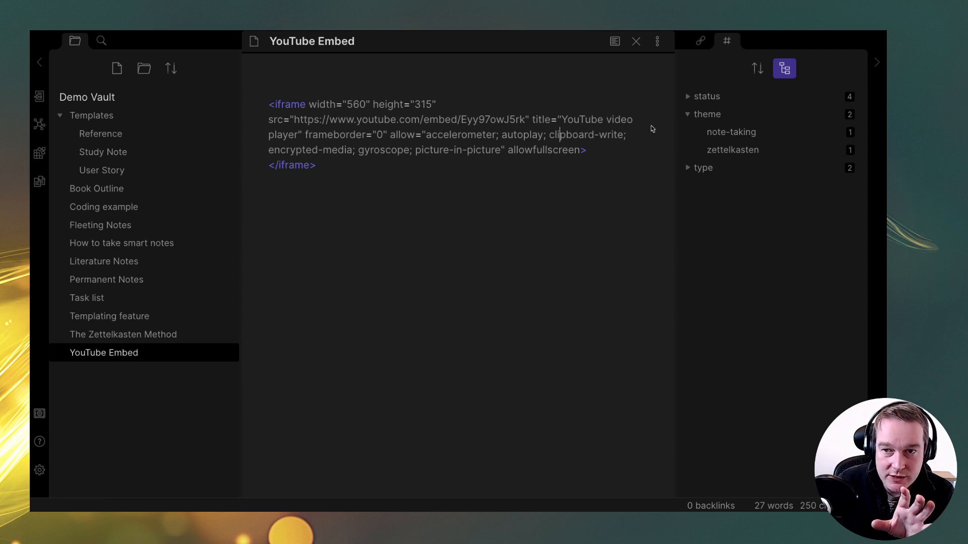
# Split the YouTube Embed note vertically, show the new pane in preview and collapse the tag sidebar.
pyautogui.click(655, 43)
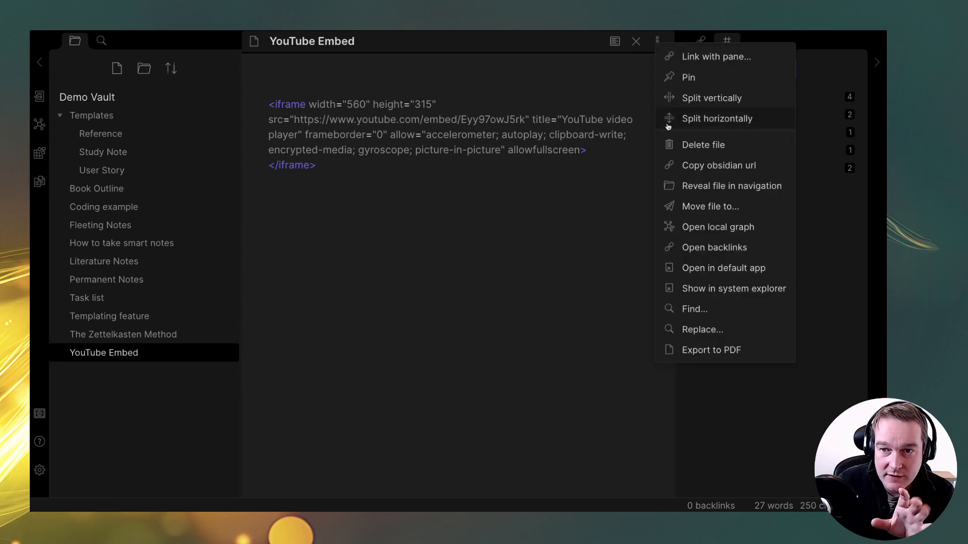
pyautogui.click(724, 98)
pyautogui.moveTo(618, 47)
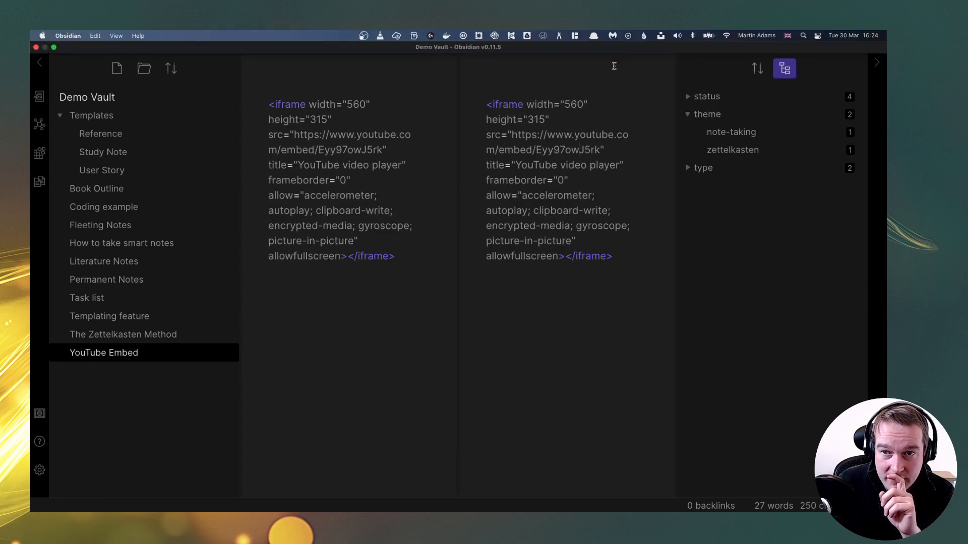
pyautogui.click(614, 40)
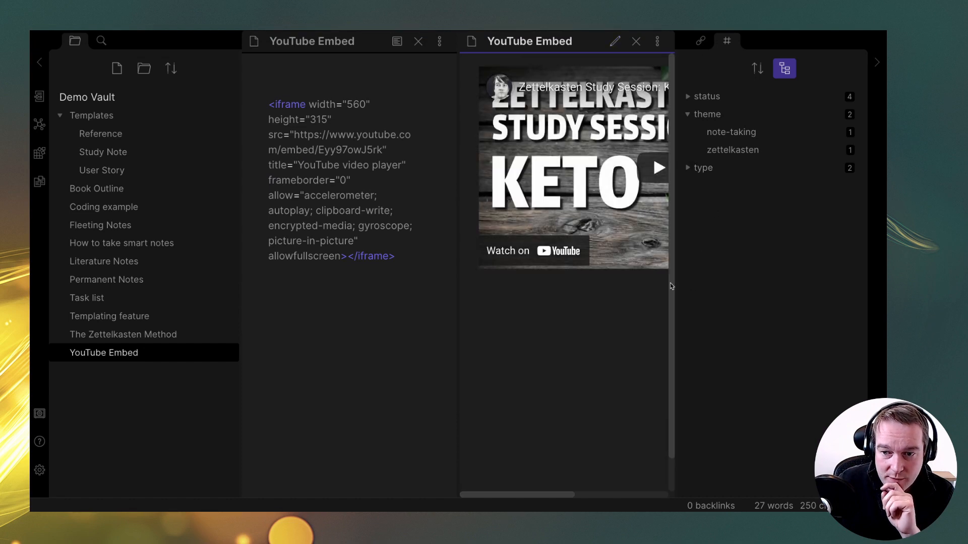
pyautogui.click(877, 62)
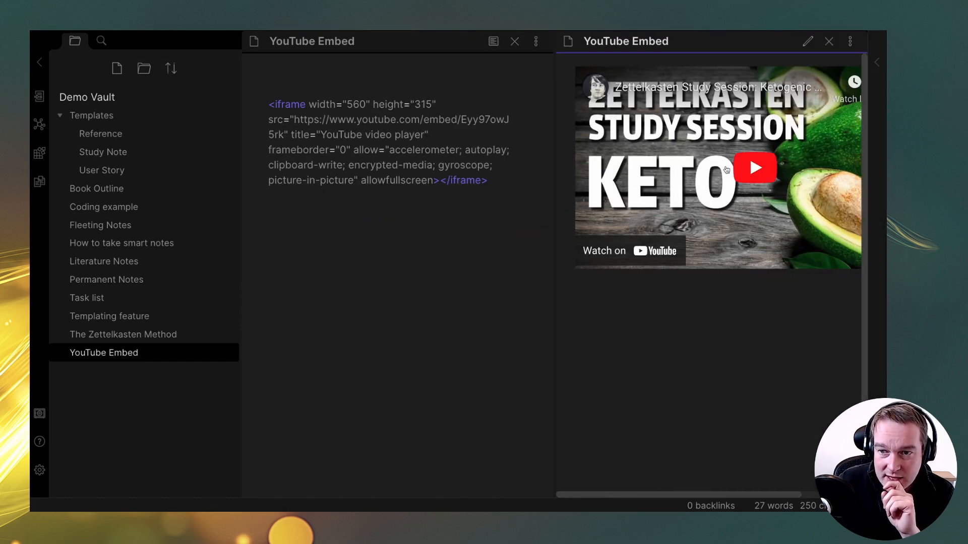
# Add two line breaks below the iframe code in the YouTube Embed note, highlight the code and return the cursor to its end.
pyautogui.click(498, 180)
pyautogui.press('Return')
pyautogui.press('Return')
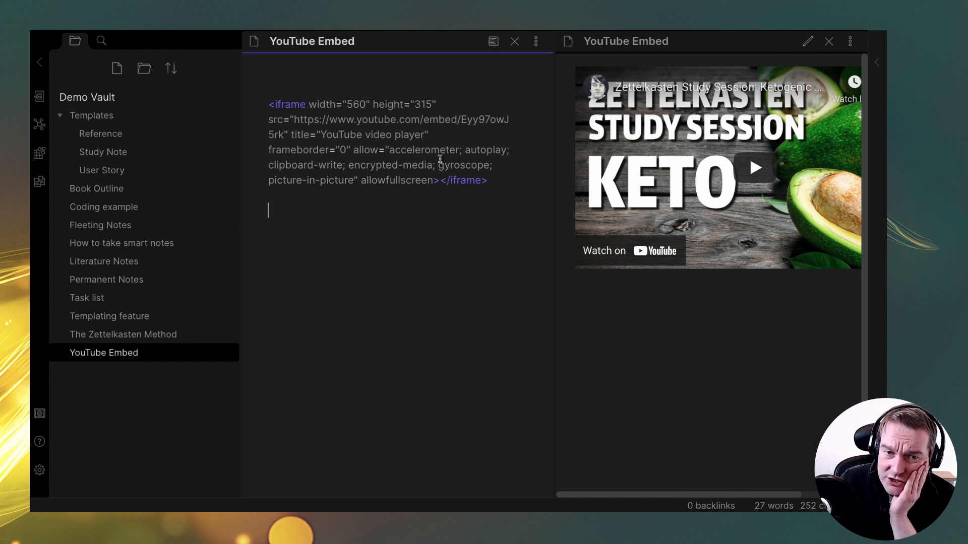
pyautogui.moveTo(268, 104); pyautogui.dragTo(497, 180)
pyautogui.click(497, 180)
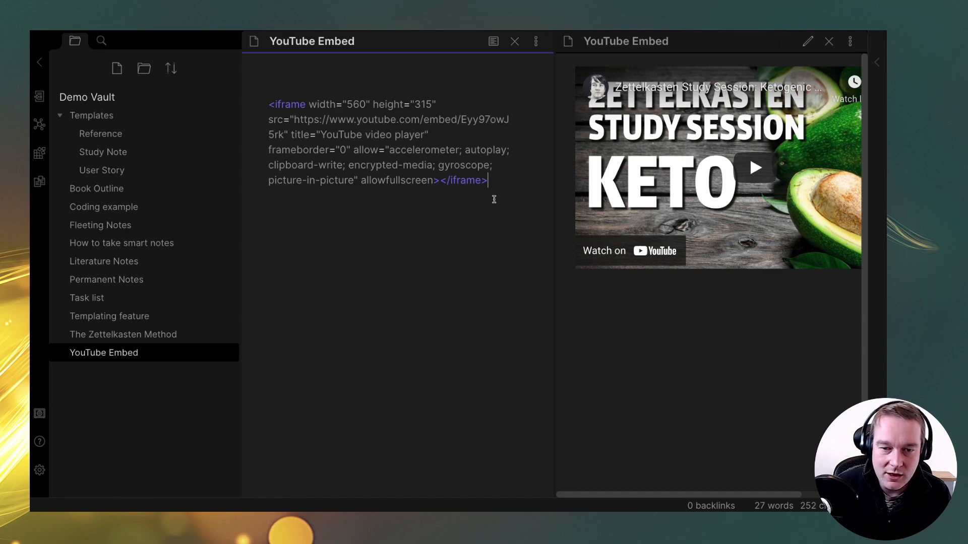
# Switch to Chrome, close the YouTube video page, show the Flowtelic notes in full screen and place the cursor in the "How to use it" heading.
pyautogui.hotkey('ctrl', 'Left')
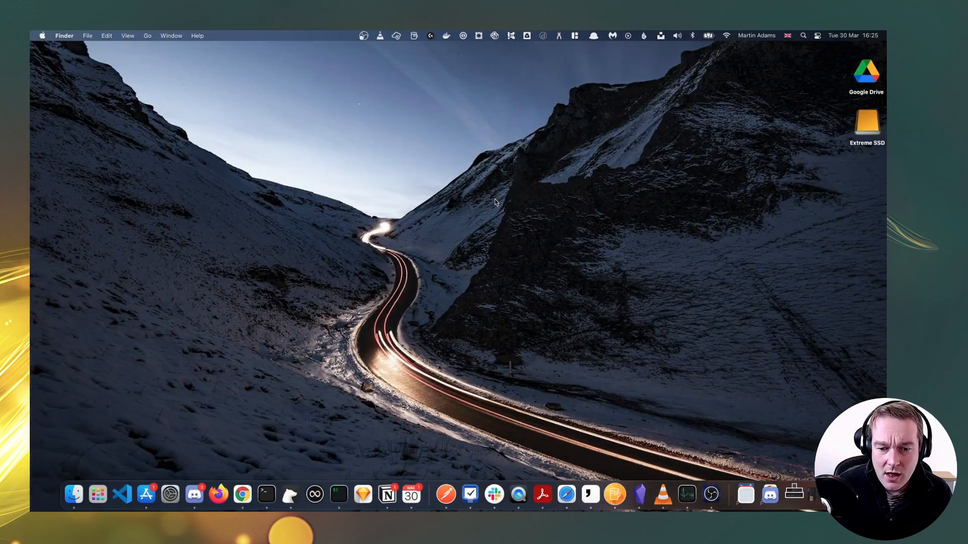
pyautogui.hotkey('ctrl', 'Left')
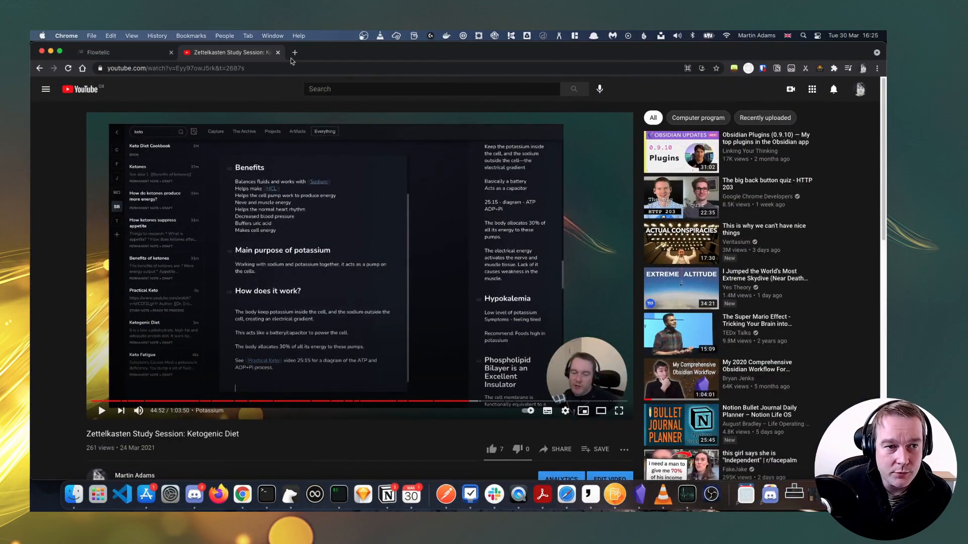
pyautogui.click(278, 52)
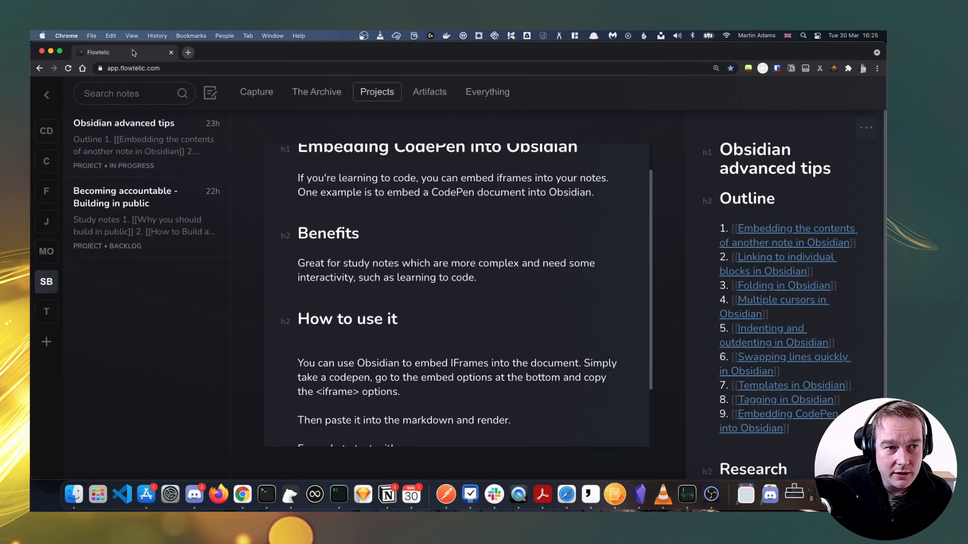
pyautogui.click(59, 52)
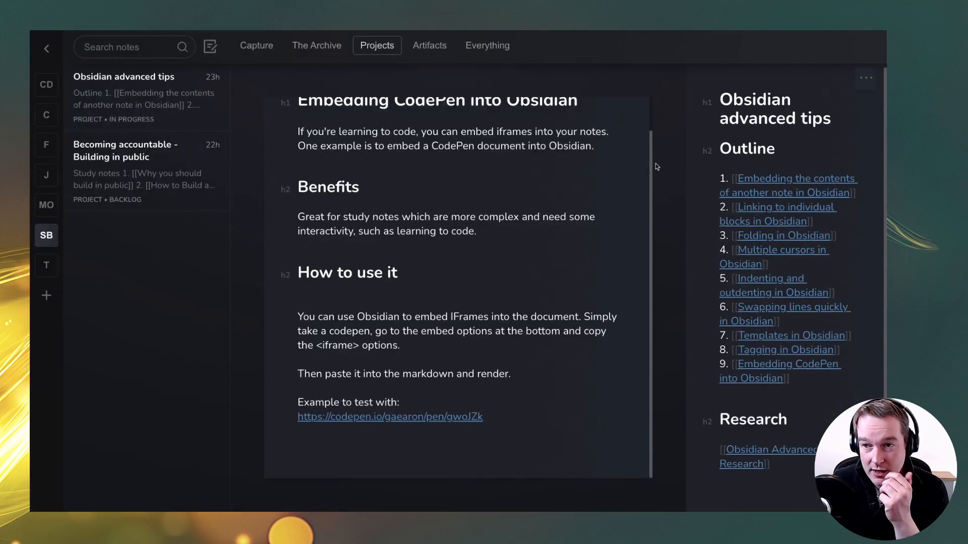
pyautogui.click(480, 272)
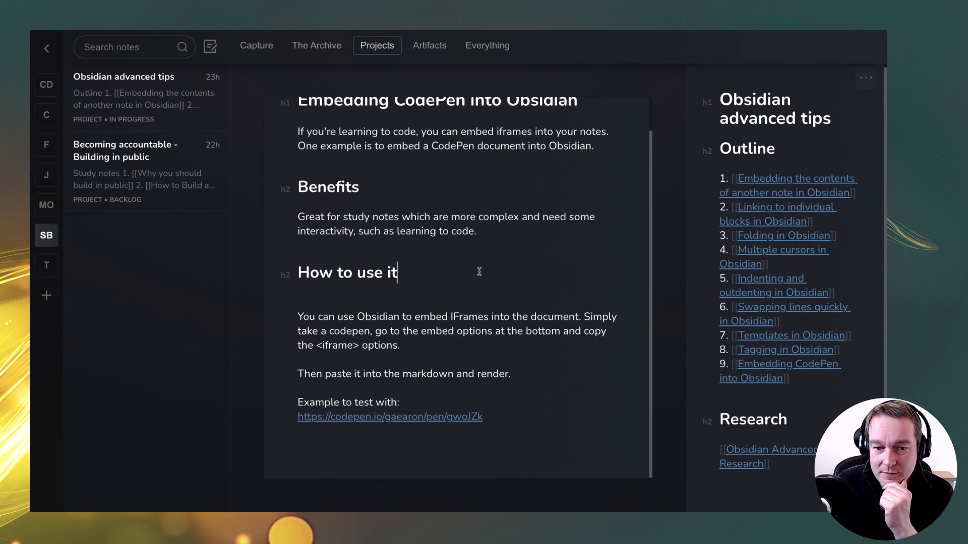